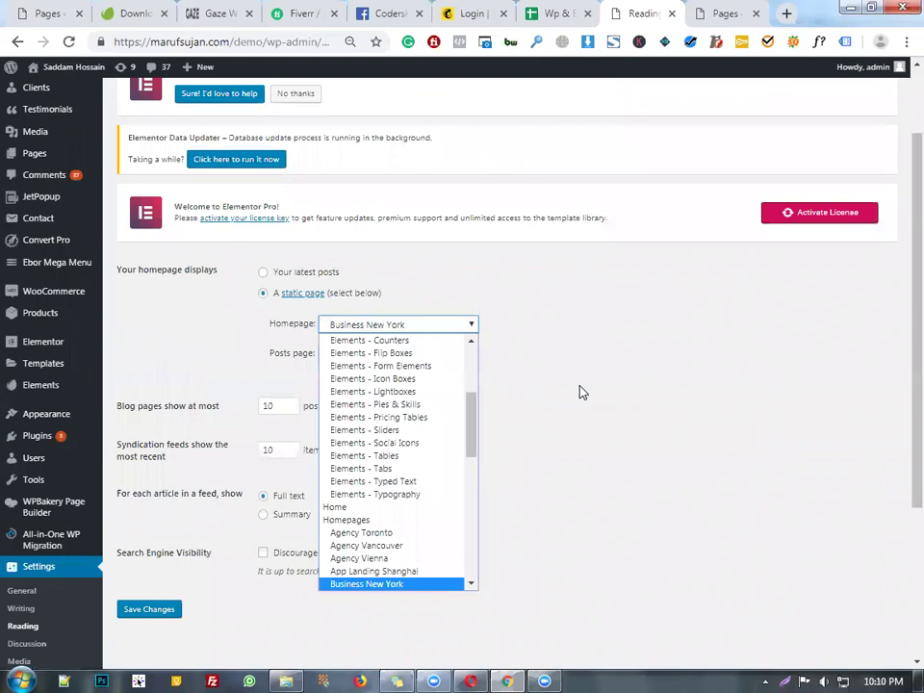
# - Look through the page choices for the static homepage in Reading settings
pyautogui.scroll(-4, 398, 433)
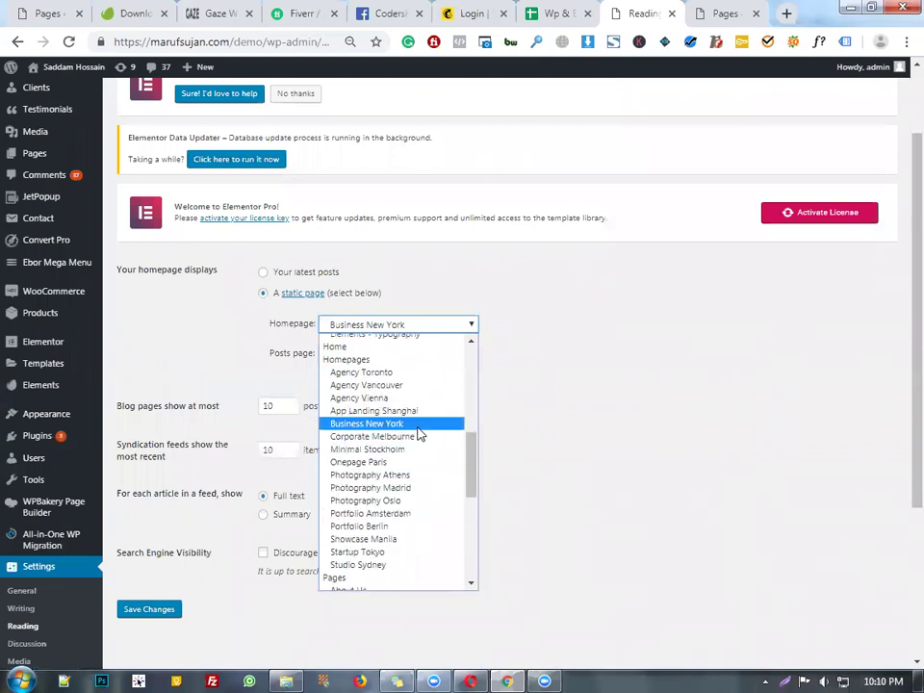
pyautogui.scroll(-1, 448, 228)
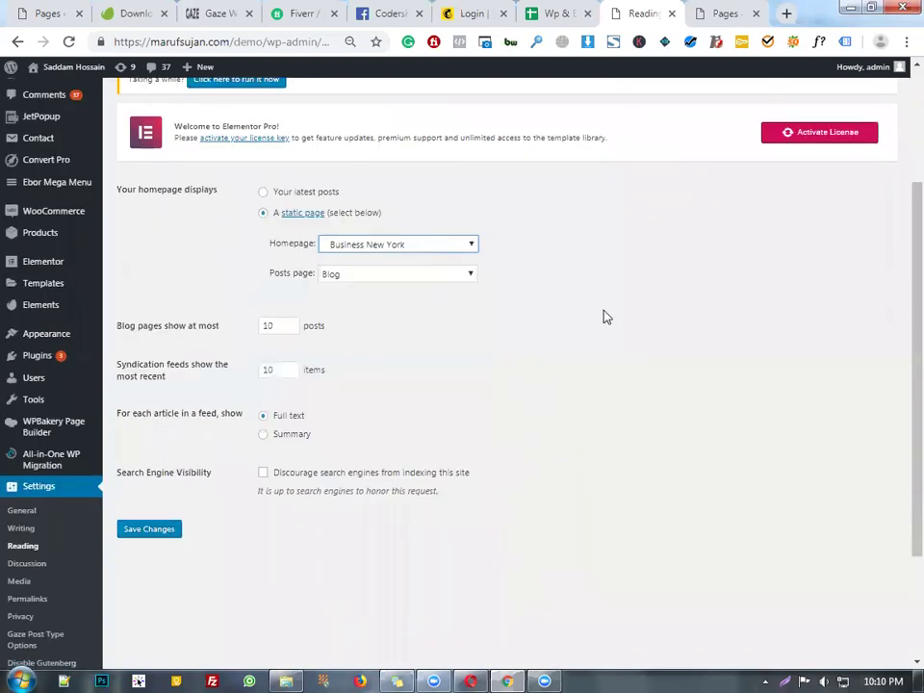
pyautogui.hotkey('alt', 'Down')
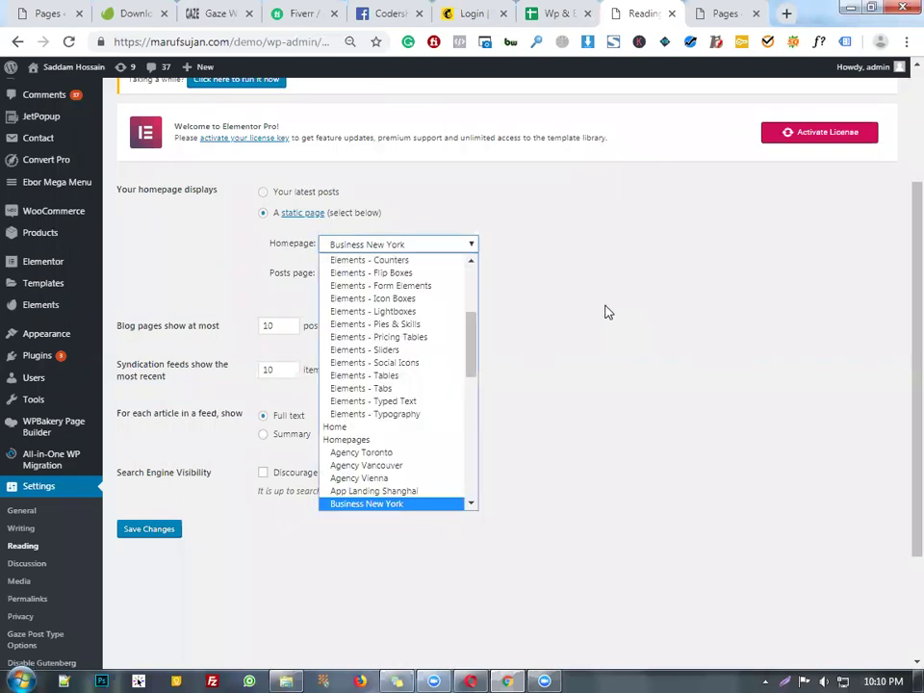
pyautogui.press('Escape')
pyautogui.hotkey('alt', 'Down')
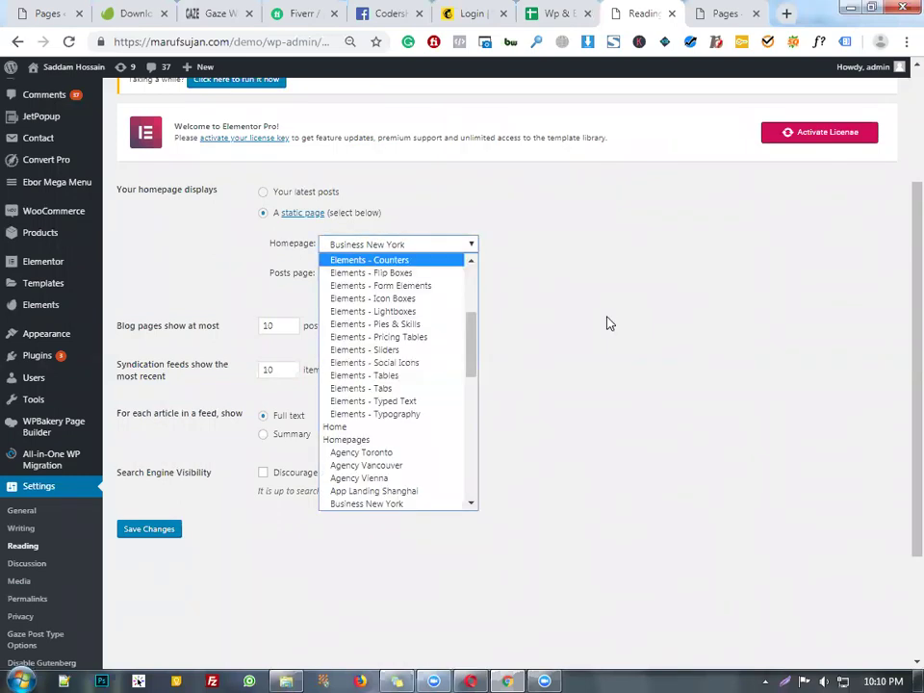
pyautogui.press('Escape')
# - Choose Coming Soon as the static homepage and save the reading settings
pyautogui.click(425, 247)
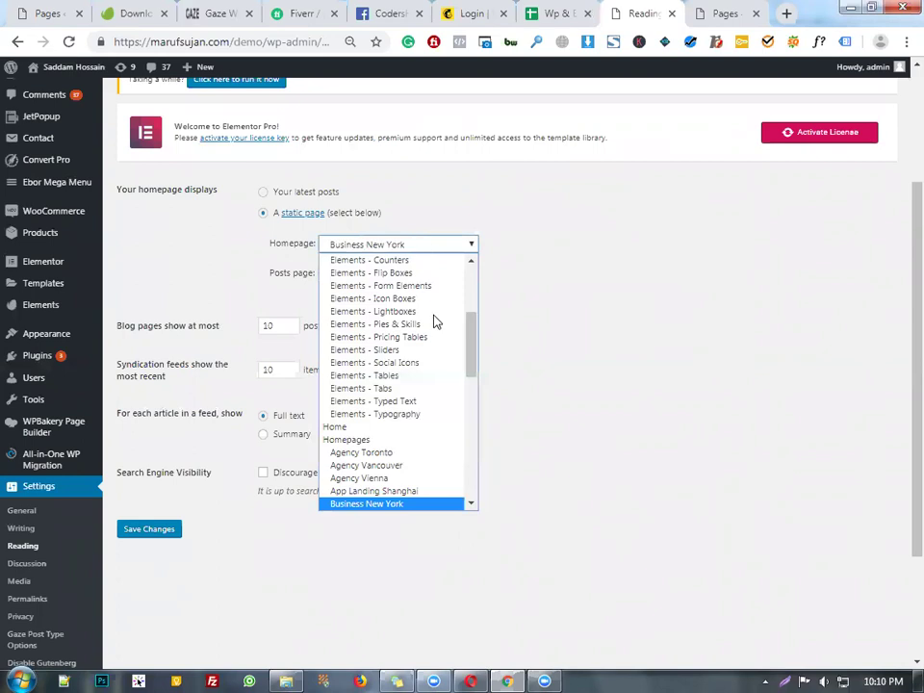
pyautogui.scroll(-5, 435, 320)
pyautogui.scroll(4, 436, 328)
pyautogui.scroll(-5, 434, 333)
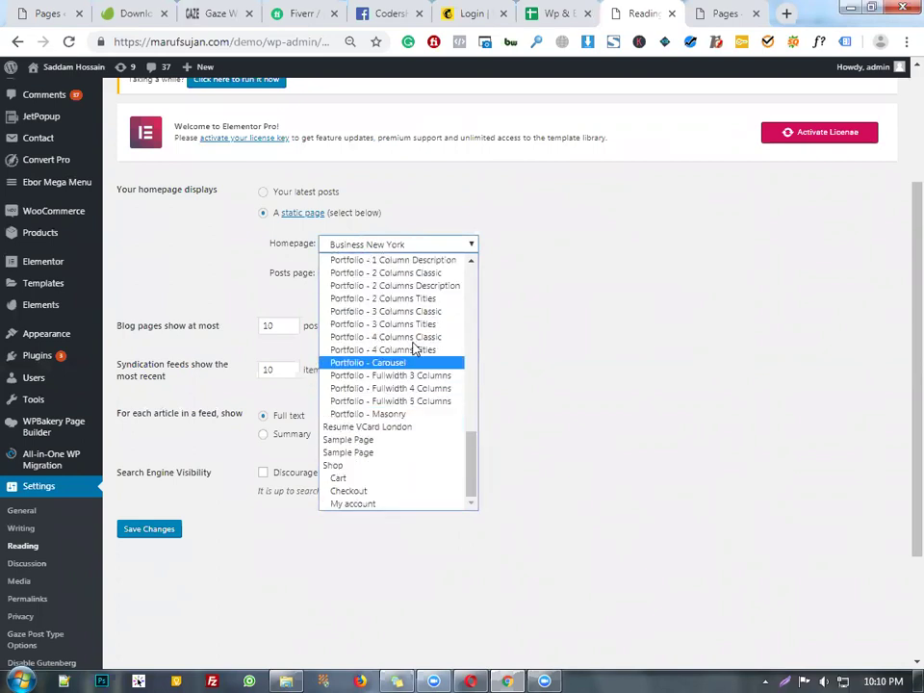
pyautogui.scroll(4, 418, 351)
pyautogui.scroll(-4, 425, 366)
pyautogui.scroll(1, 433, 280)
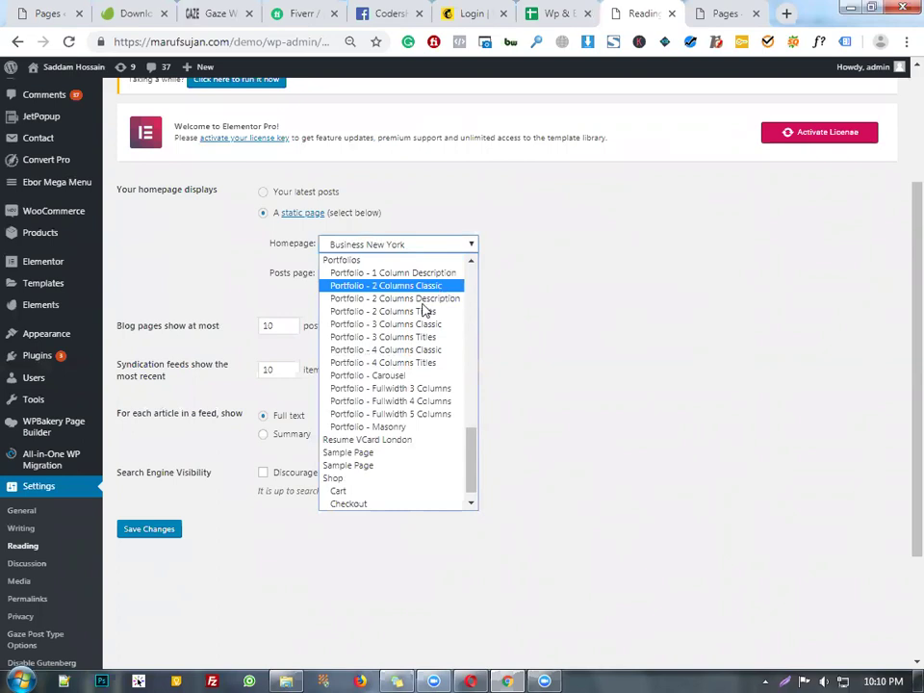
pyautogui.scroll(4, 425, 309)
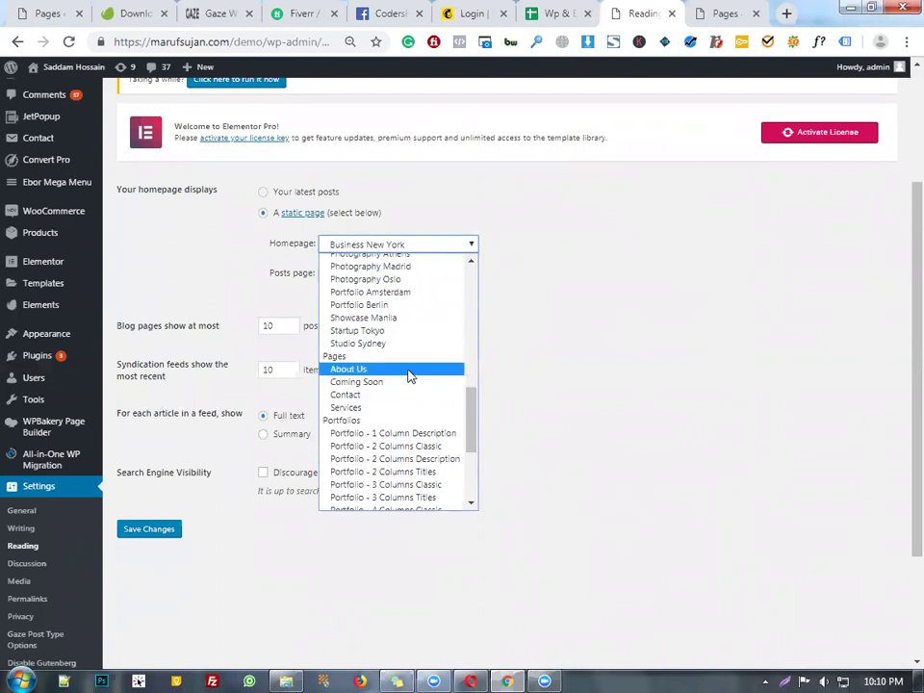
pyautogui.click(393, 383)
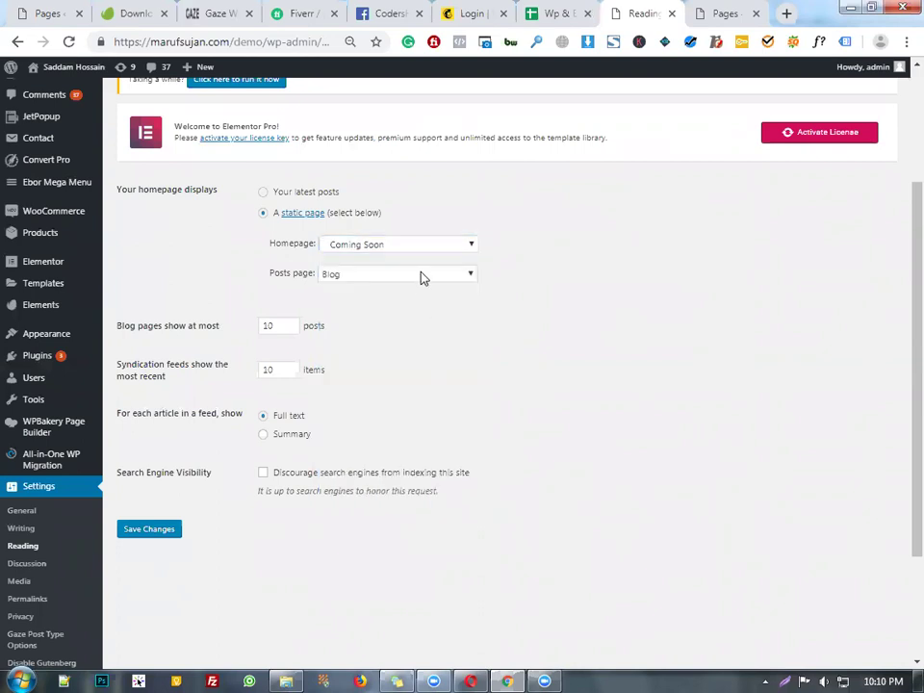
pyautogui.click(170, 539)
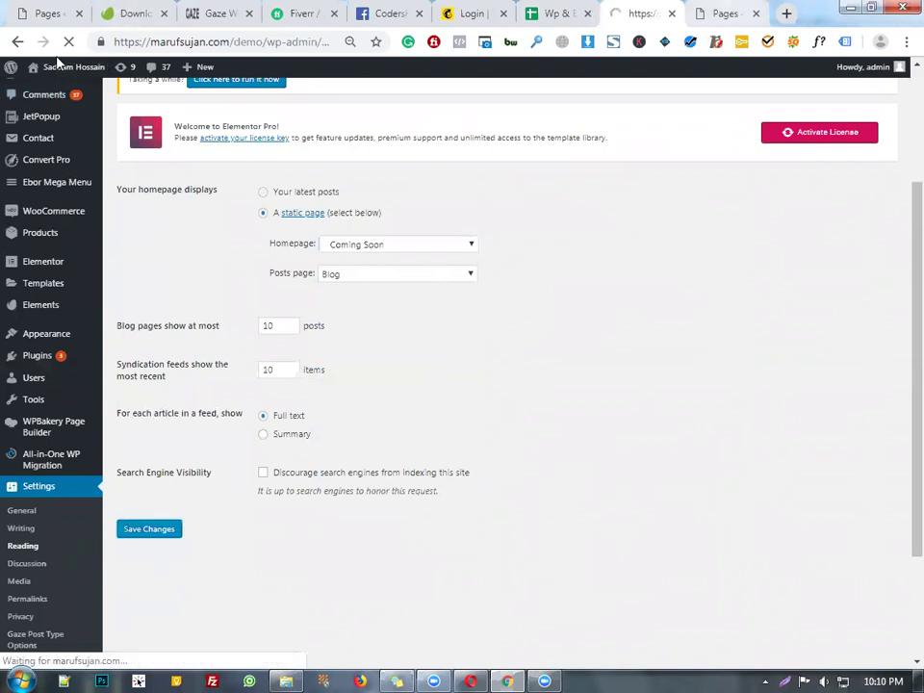
# - Reload the Pages list, then visit the live site showing the GAZE Coming Soon countdown page
pyautogui.hotkey('ctrl', 'Tab')
pyautogui.moveTo(73, 91)
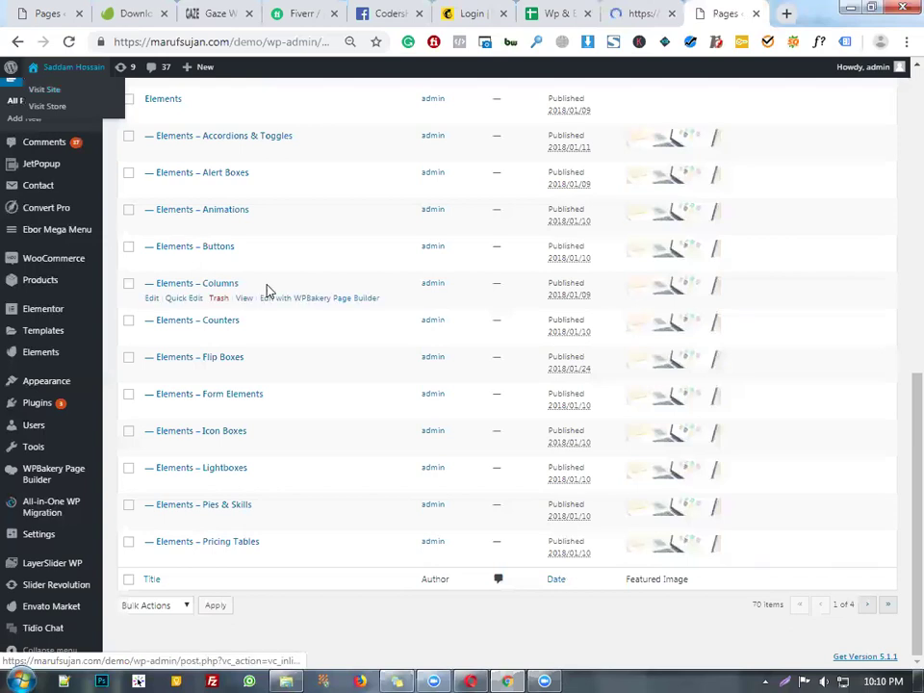
pyautogui.press('F5')
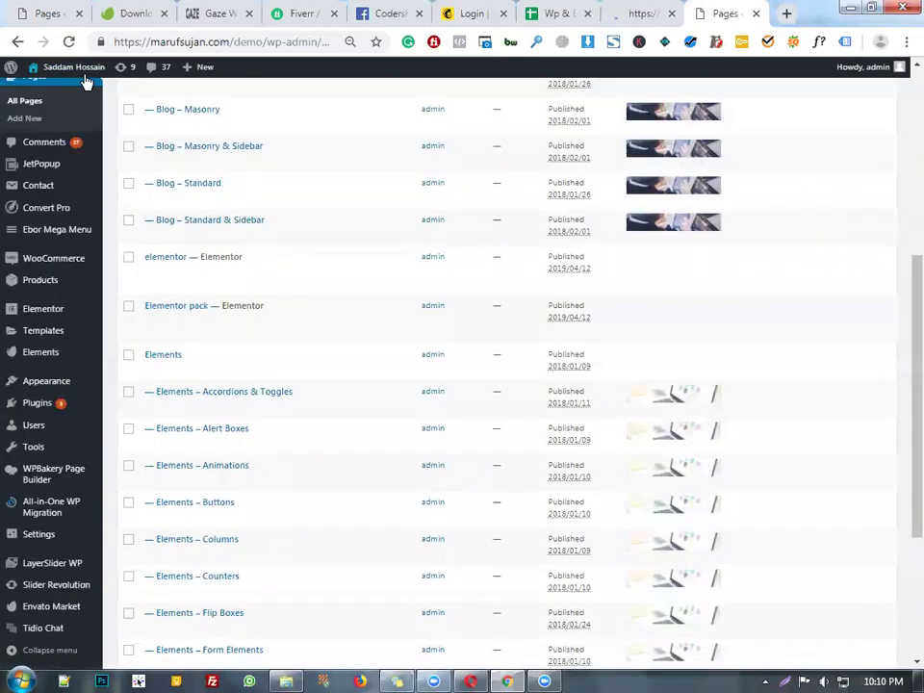
pyautogui.moveTo(58, 67)
pyautogui.click(44, 91)
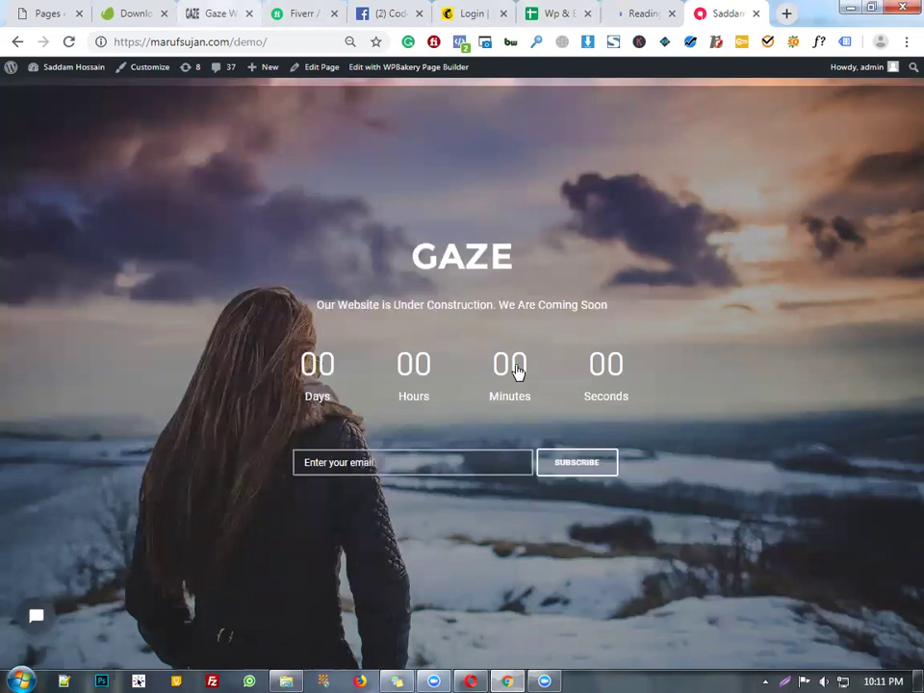
# - Compare with the Gaze demo, open the homepage in WPBakery, then go to the course spreadsheet
pyautogui.hotkey('ctrl', '3')
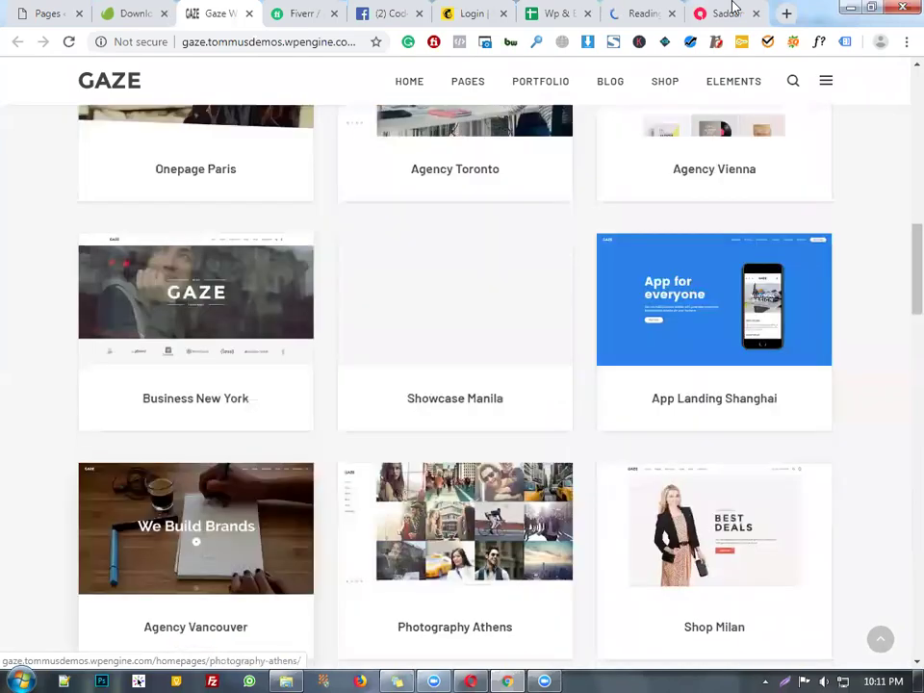
pyautogui.scroll(-5, 578, 289)
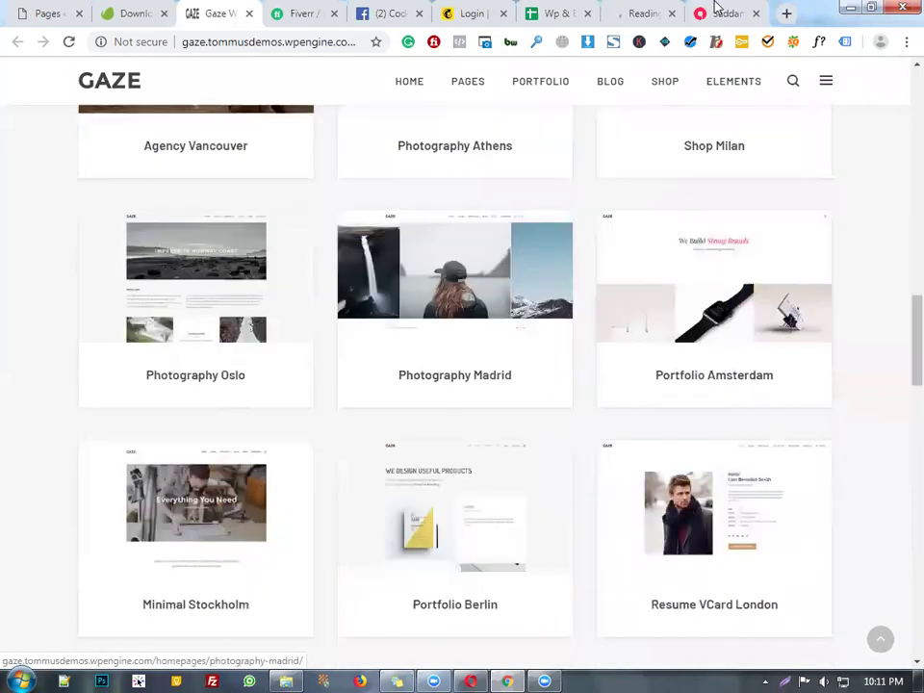
pyautogui.hotkey('ctrl', '9')
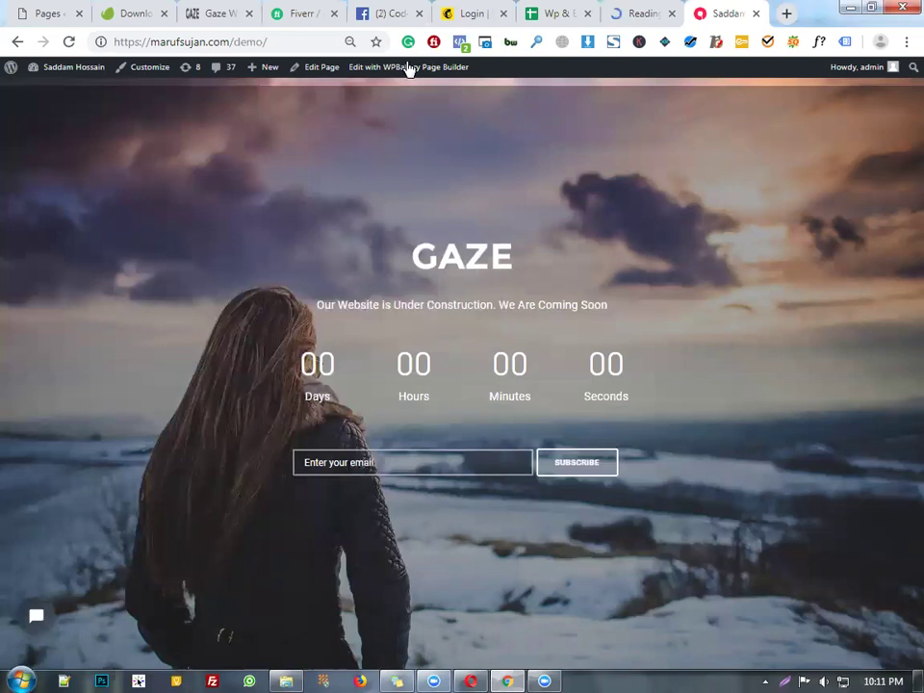
pyautogui.click(406, 67)
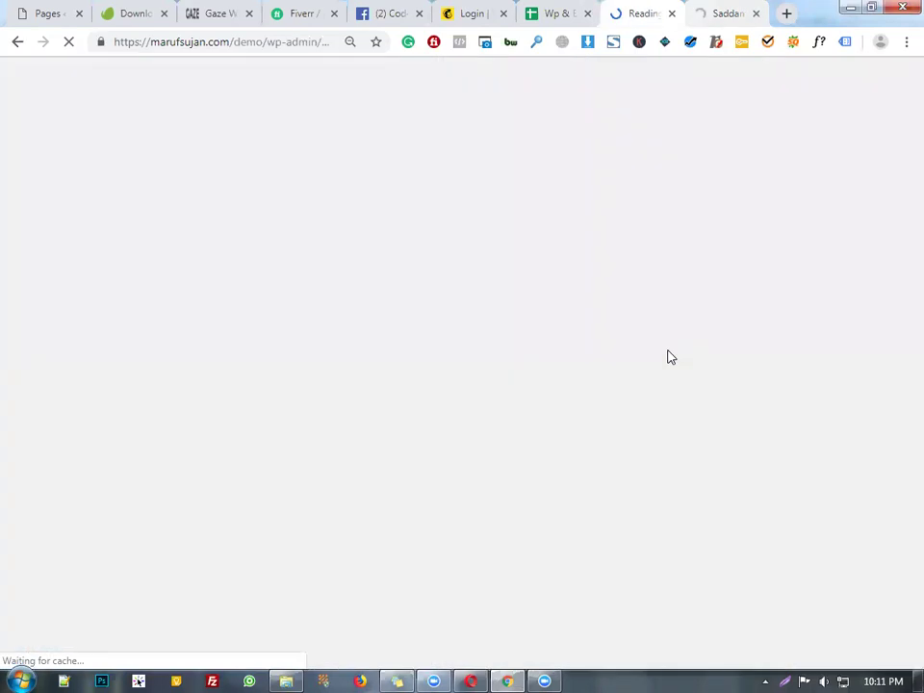
pyautogui.hotkey('ctrl', 'Tab')
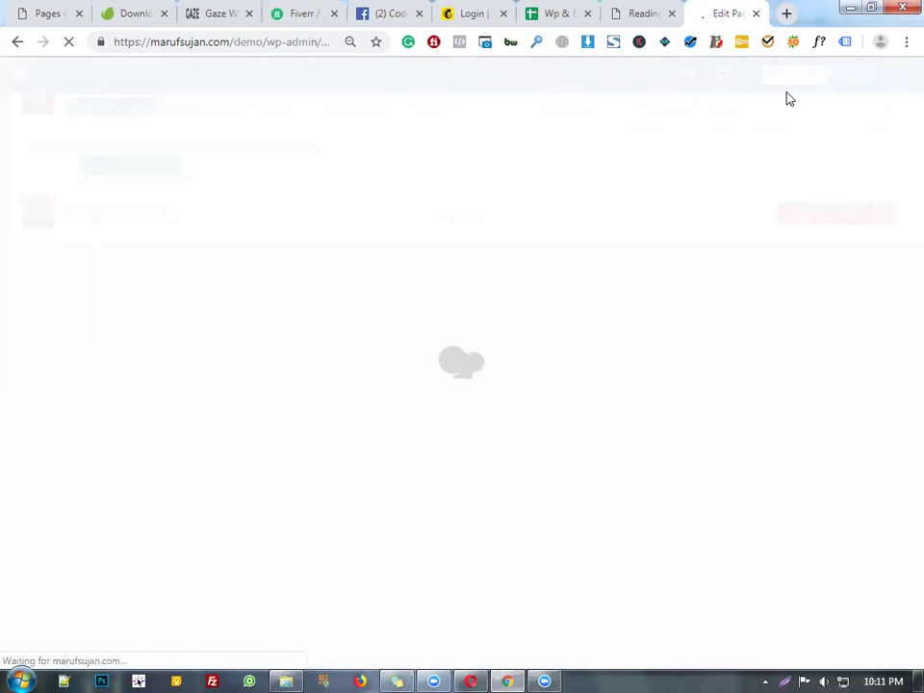
pyautogui.click(569, 12)
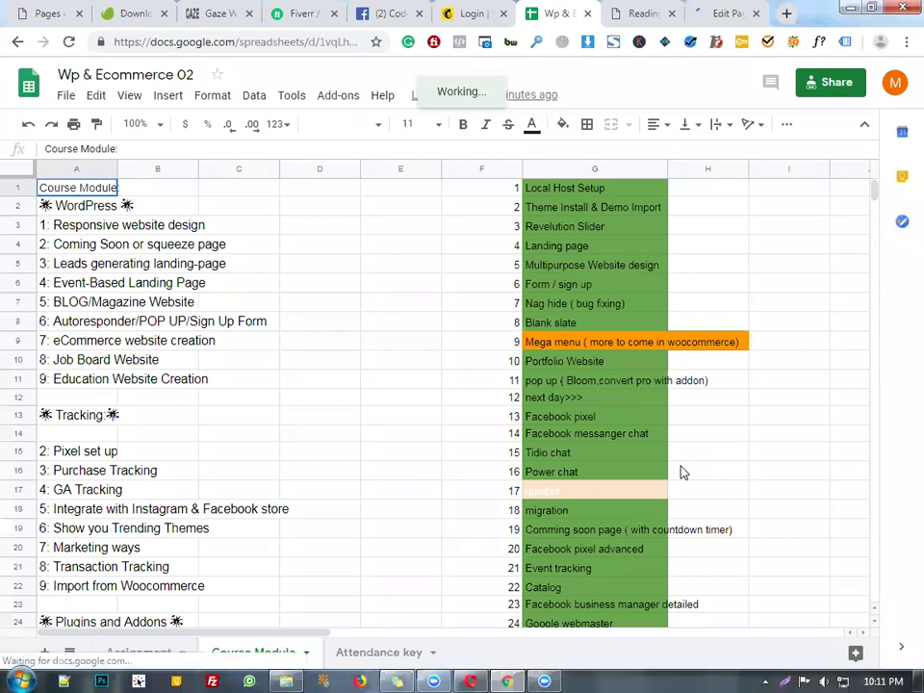
# - Enter 40 in F40 and 'Forum Creation' in G40 of the topic list
pyautogui.scroll(-5, 681, 472)
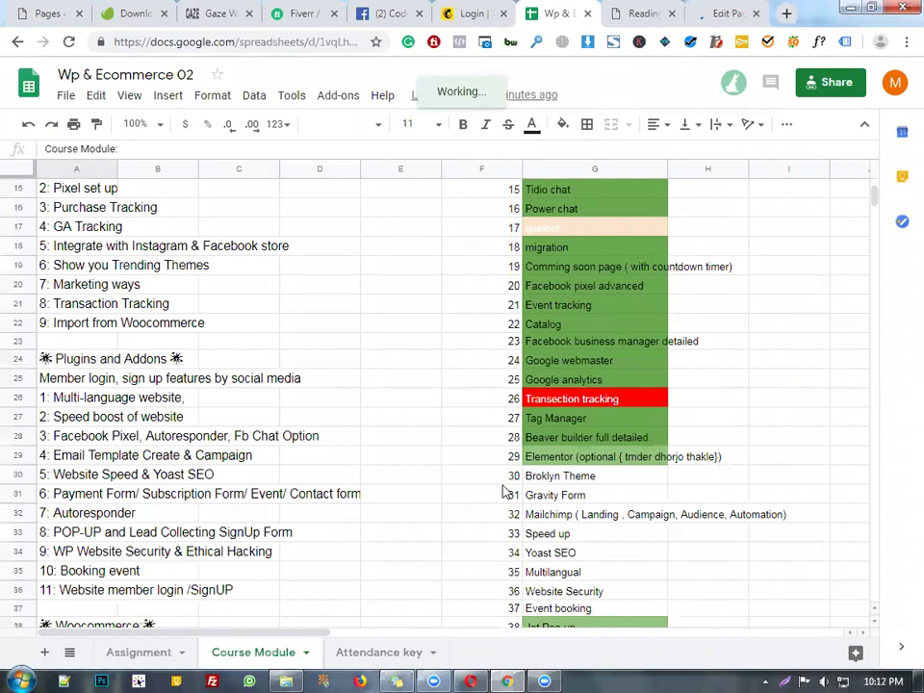
pyautogui.scroll(-2, 504, 491)
pyautogui.scroll(-2, 507, 385)
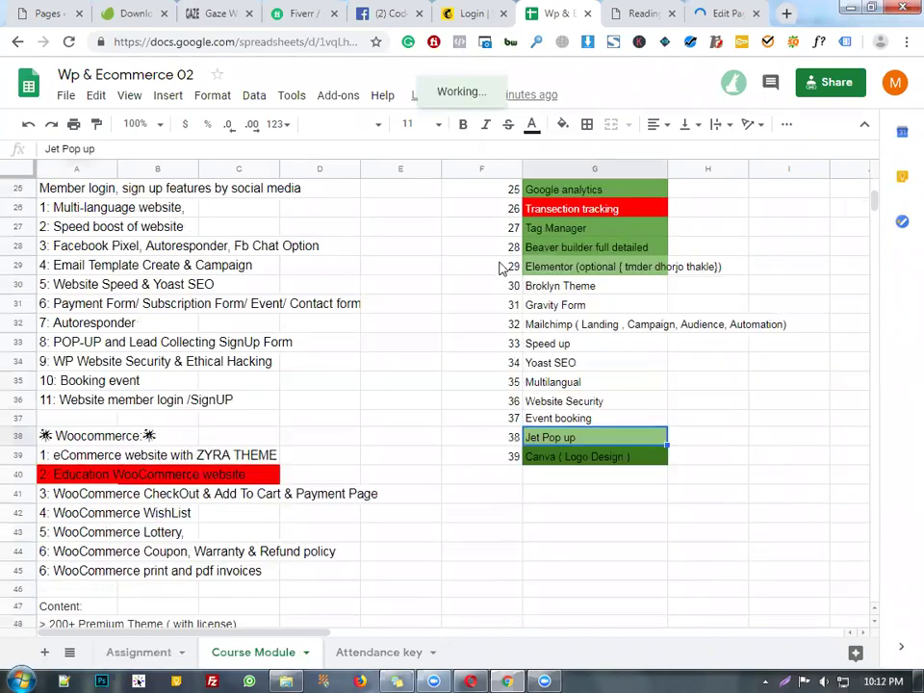
pyautogui.scroll(-5, 504, 246)
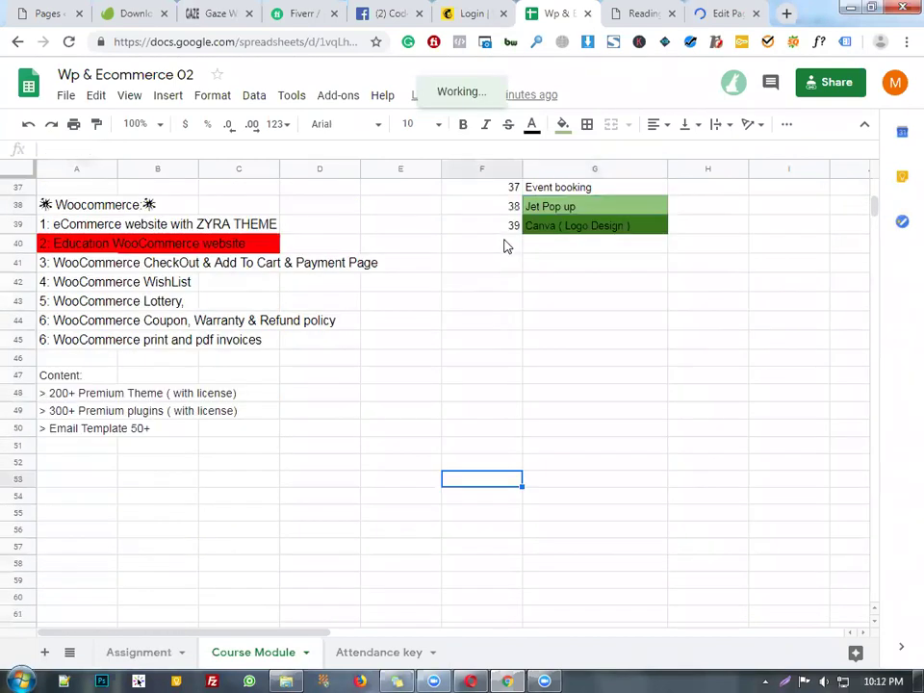
pyautogui.click(504, 246)
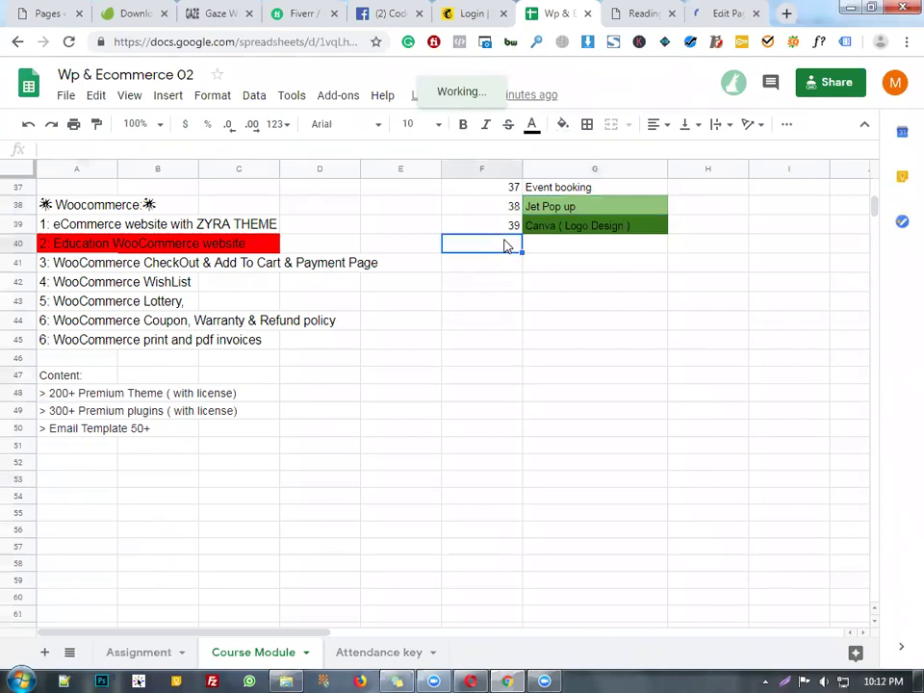
pyautogui.write('40')
pyautogui.click(558, 250)
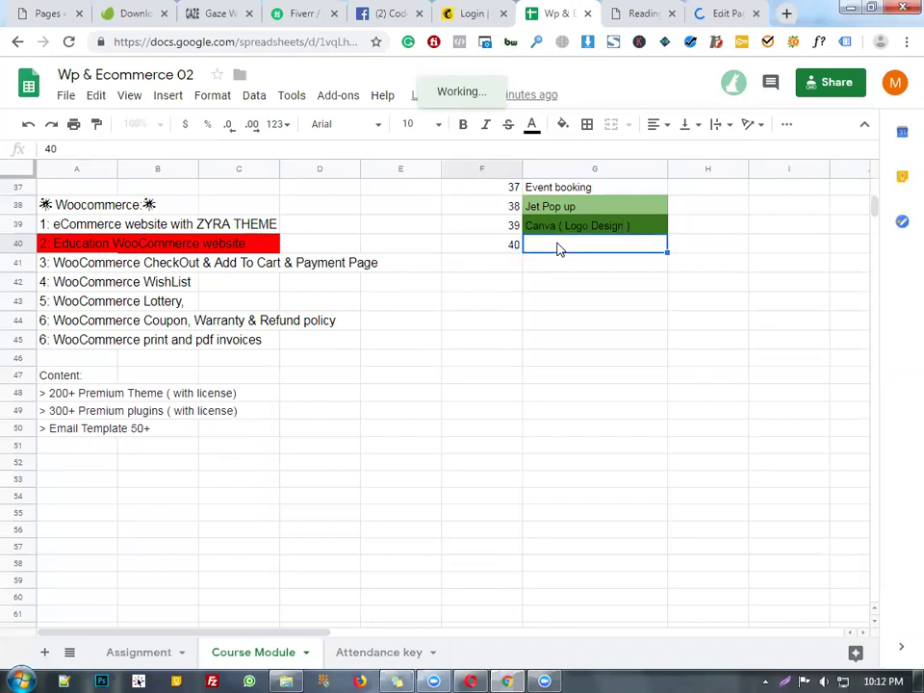
pyautogui.write('Forum Creat')
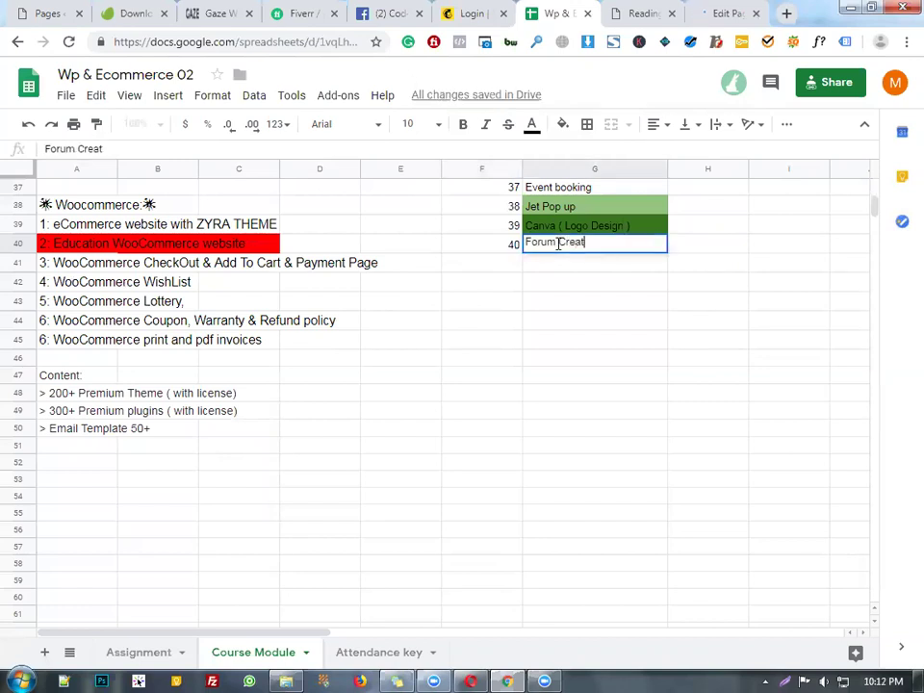
pyautogui.write('ion')
pyautogui.press('Return')
# - Reselect the Forum Creation cell, then select the Speed up entry in G33
pyautogui.scroll(5, 594, 526)
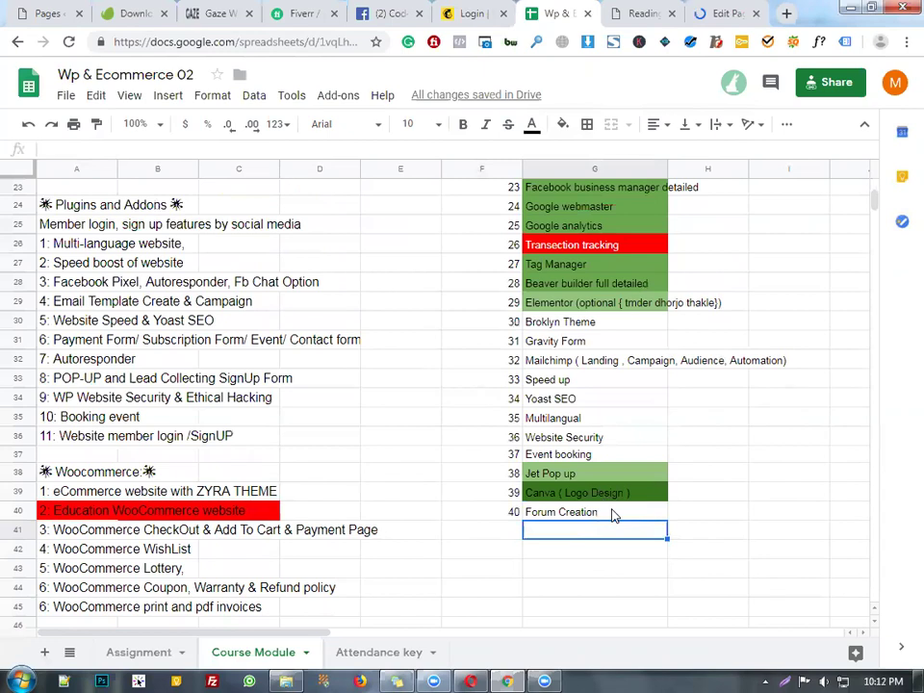
pyautogui.click(613, 516)
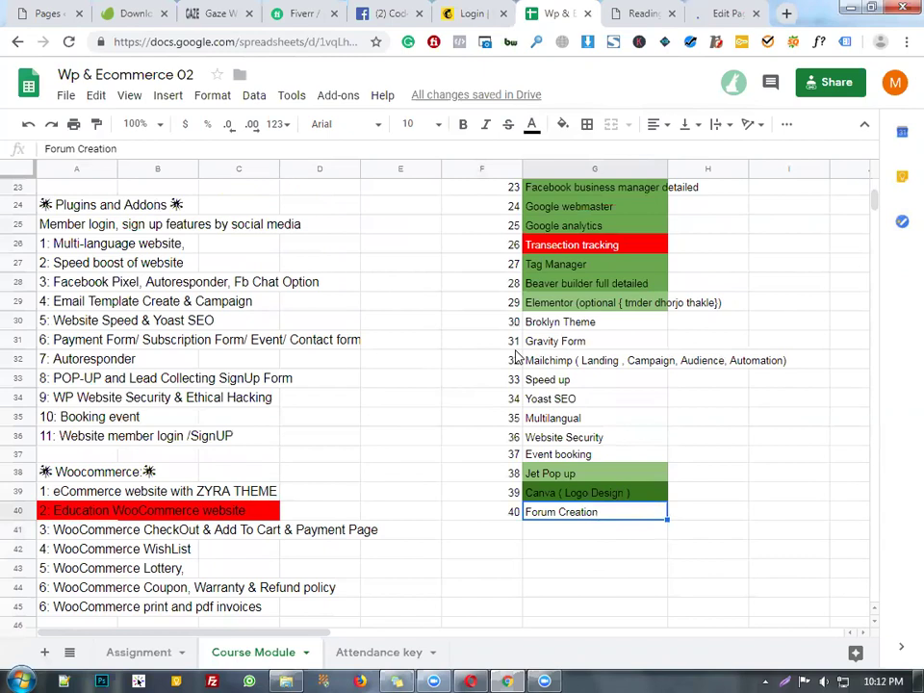
pyautogui.scroll(2, 597, 479)
pyautogui.click(597, 477)
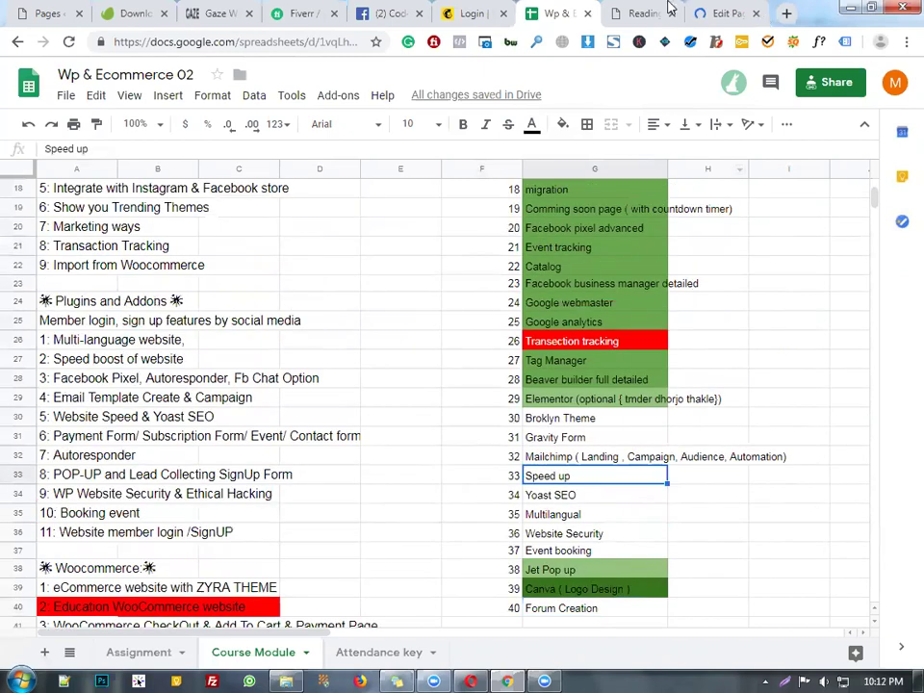
# - Remove the GAZE picture from the Single Image element and bring up the Set Image media library
pyautogui.hotkey('ctrl', 'Tab')
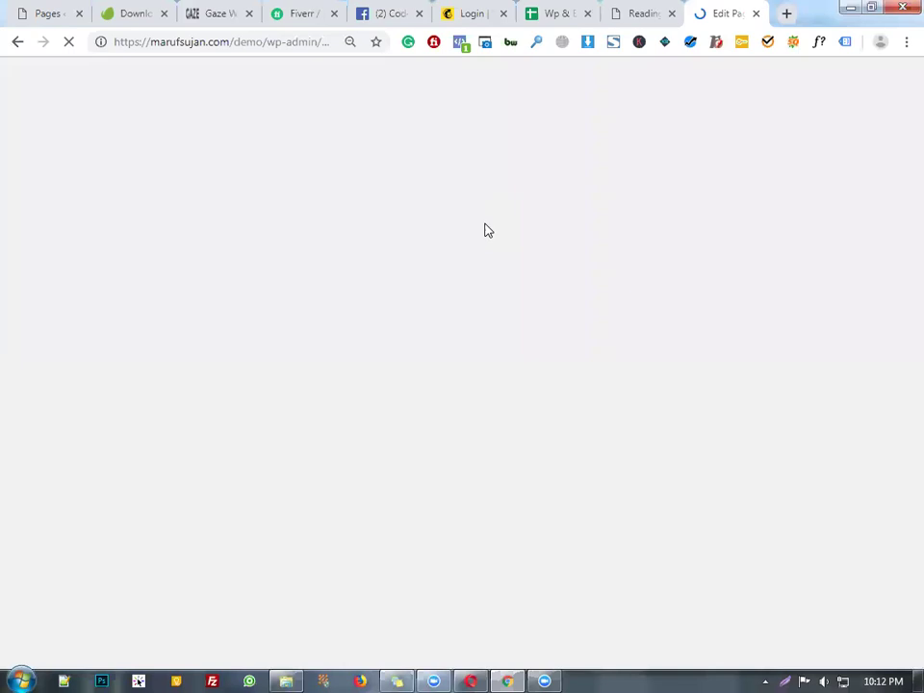
pyautogui.hotkey('ctrl', 'Tab')
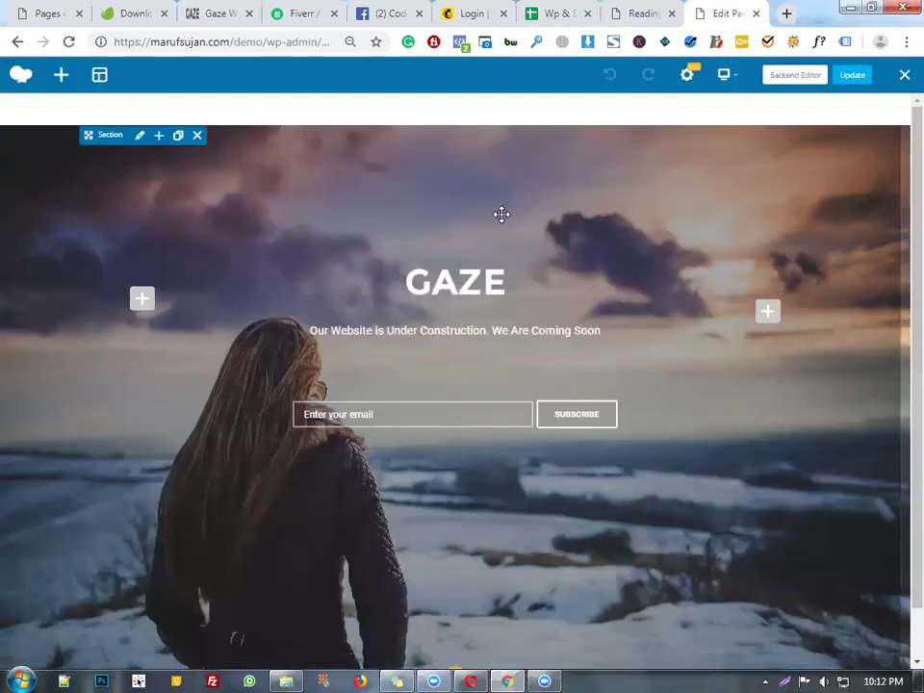
pyautogui.scroll(-1, 524, 260)
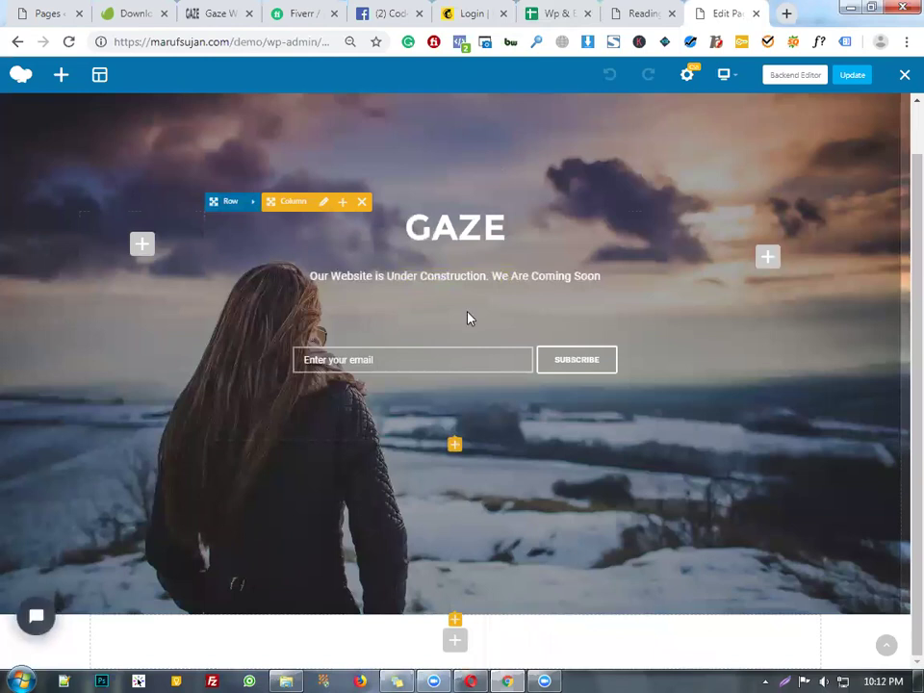
pyautogui.scroll(1, 470, 318)
pyautogui.scroll(-1, 469, 318)
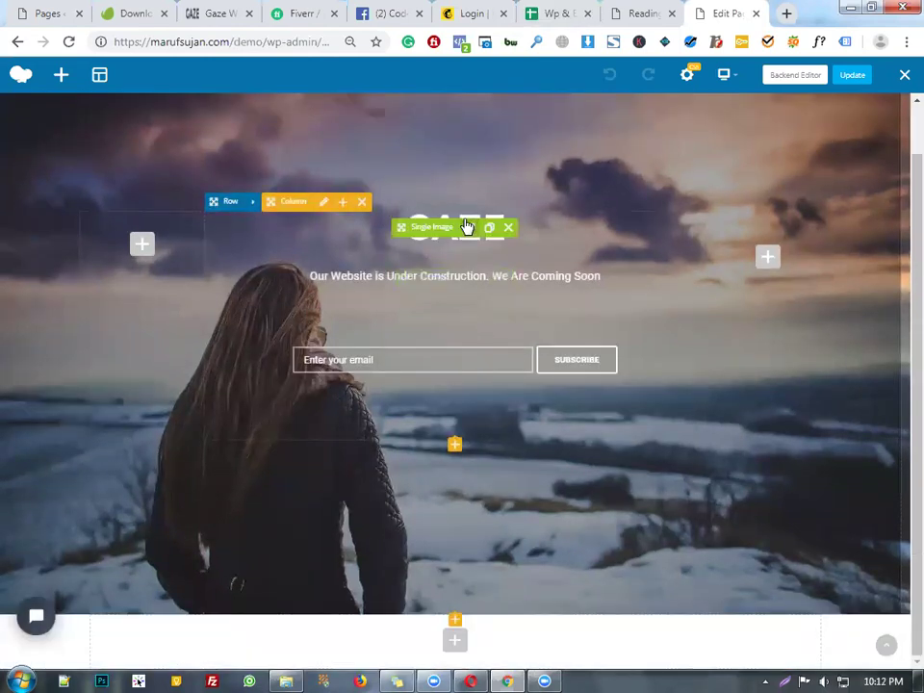
pyautogui.click(472, 226)
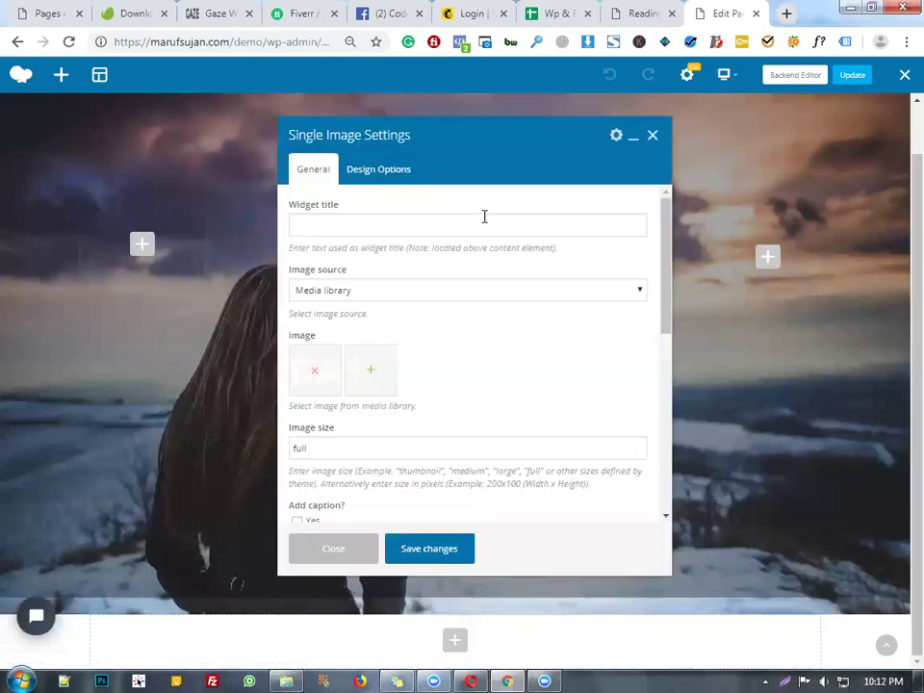
pyautogui.click(318, 374)
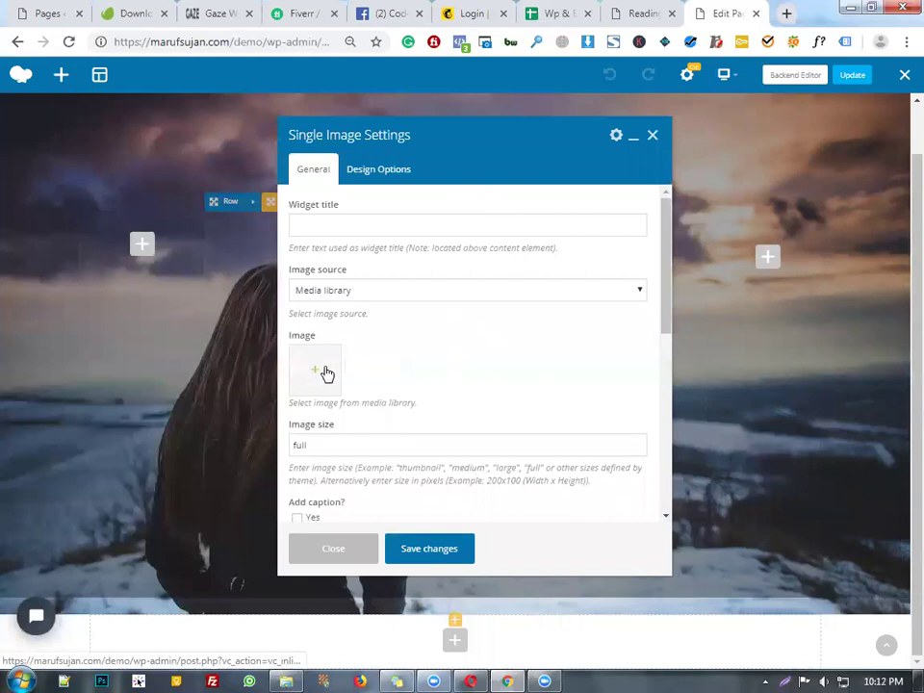
pyautogui.click(314, 368)
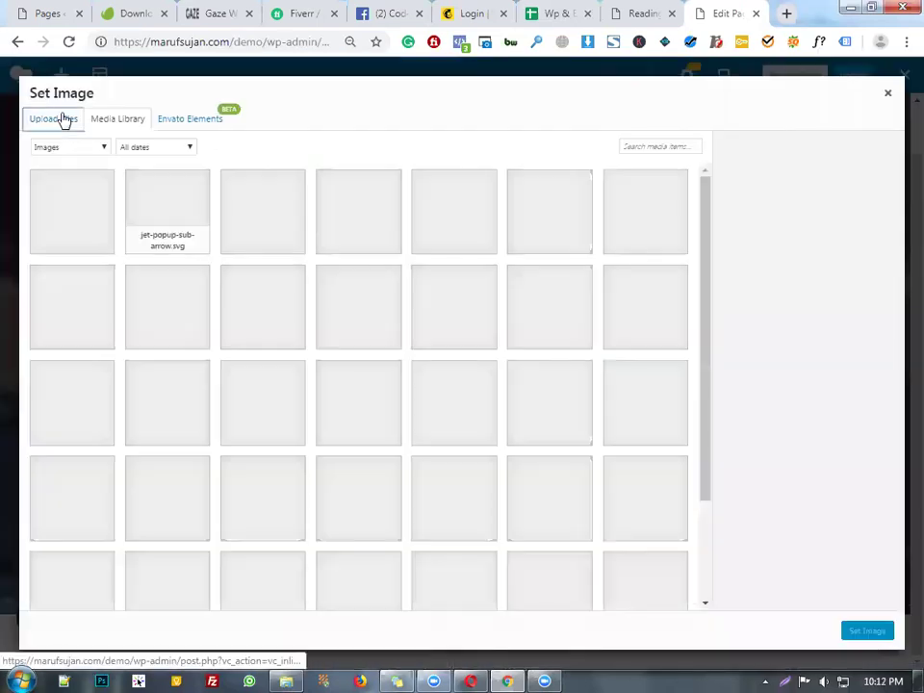
# - Start a file upload, browse to the Desktop, then cancel the file dialog
pyautogui.click(59, 118)
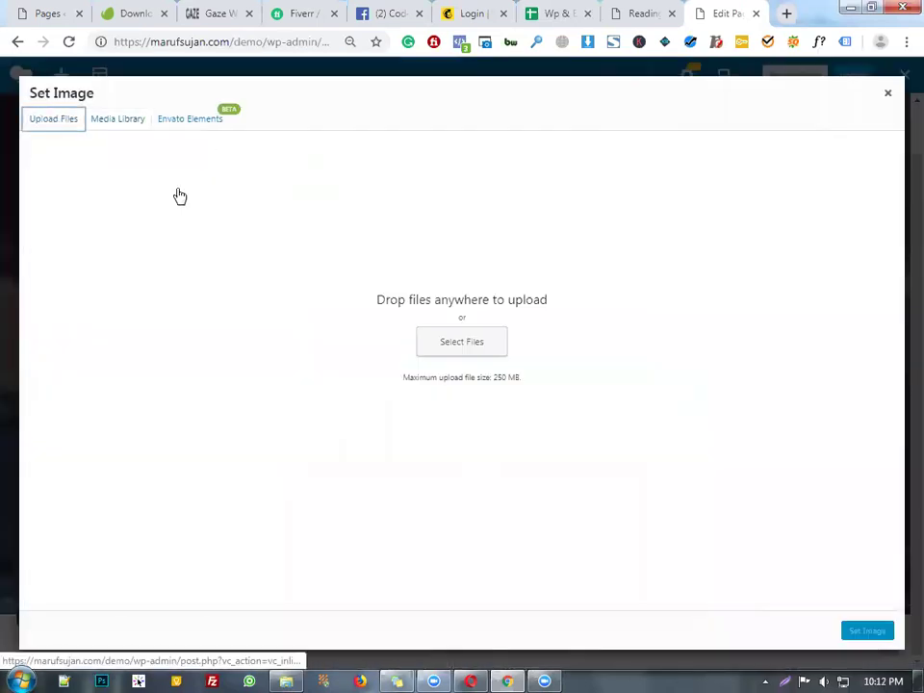
pyautogui.click(472, 344)
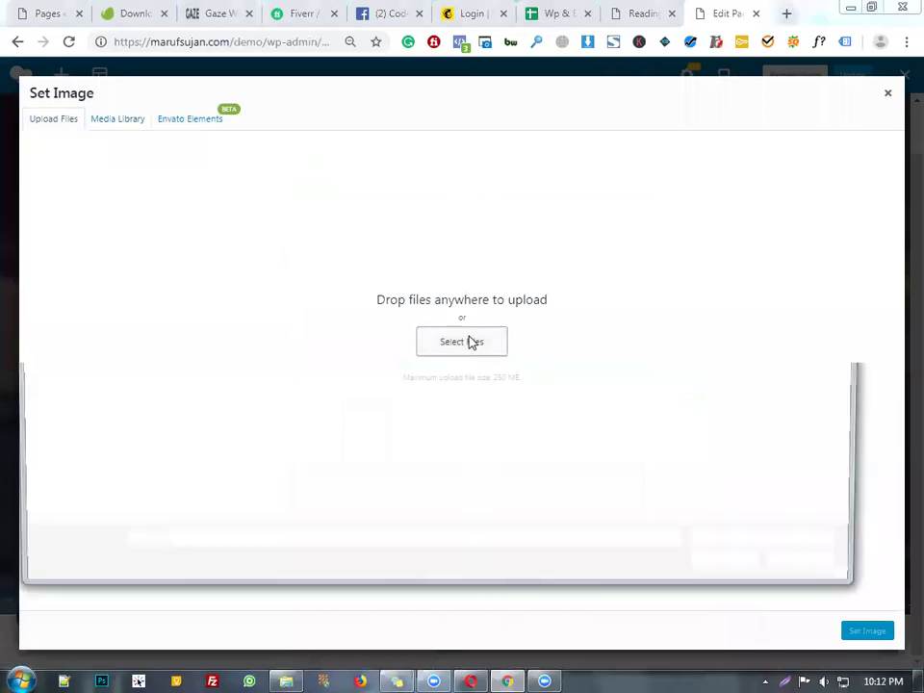
pyautogui.click(82, 113)
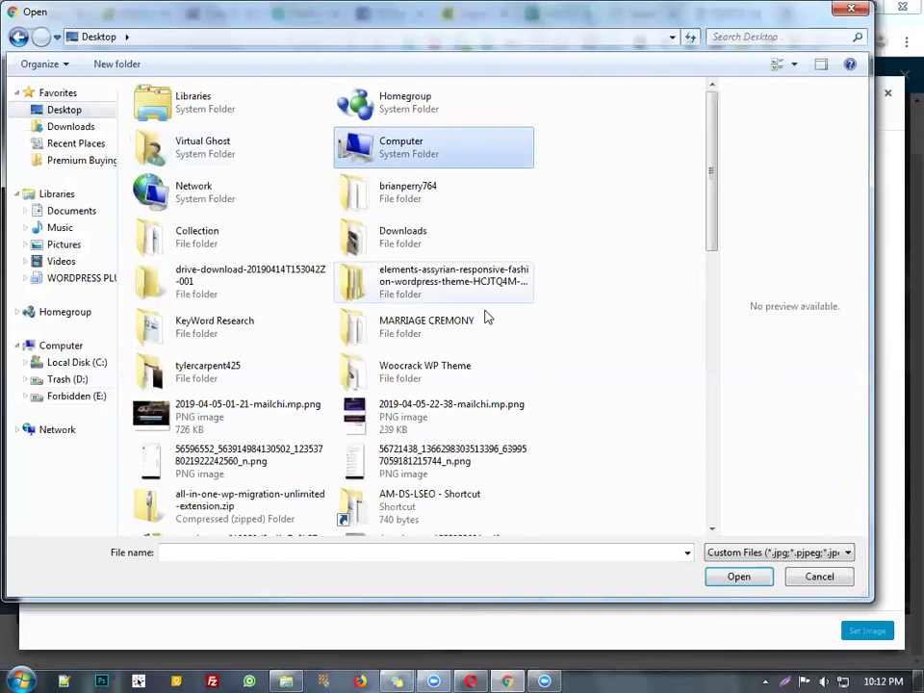
pyautogui.scroll(-10, 479, 300)
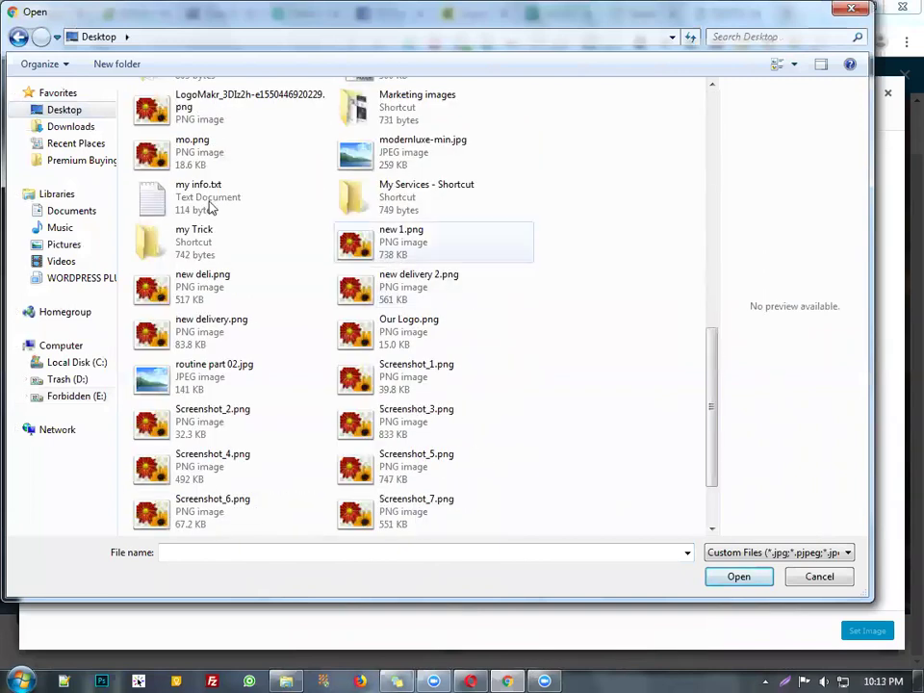
pyautogui.press('Escape')
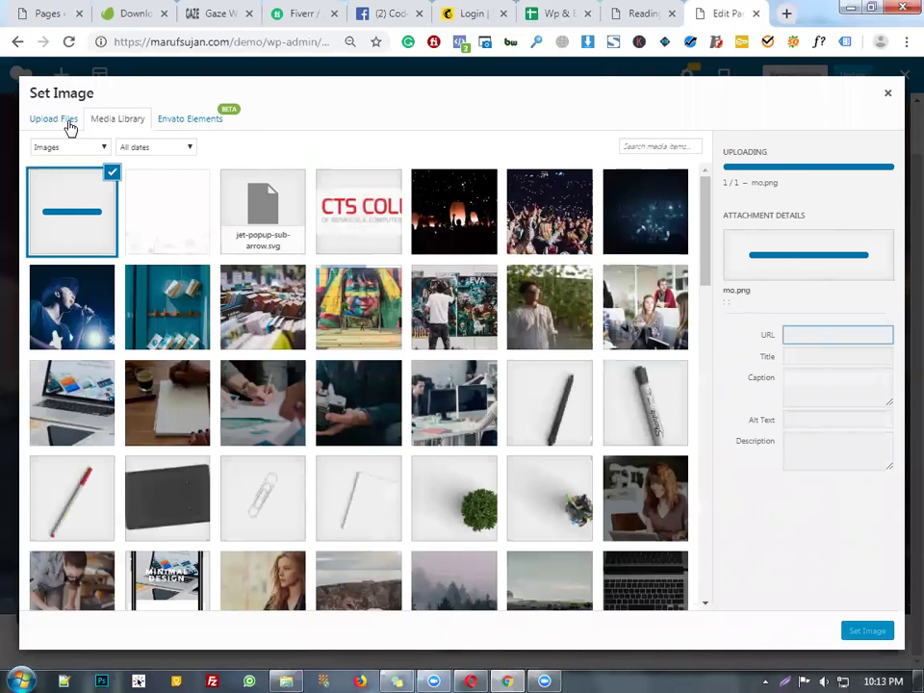
# - Upload Our Logo.png from the Desktop and select it as the replacement image
pyautogui.click(67, 120)
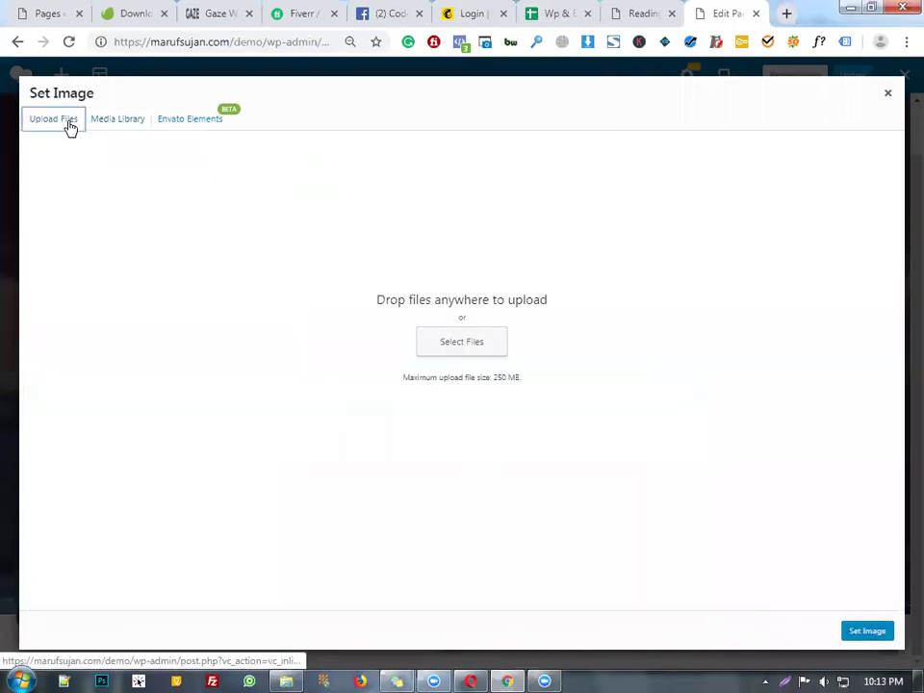
pyautogui.click(469, 353)
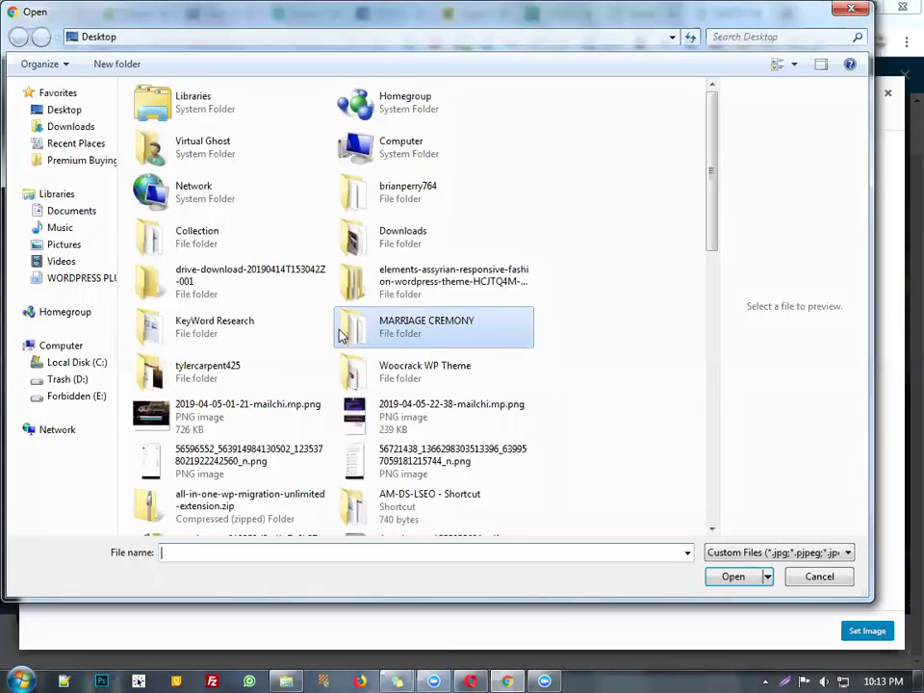
pyautogui.scroll(-5, 537, 482)
pyautogui.scroll(-3, 537, 483)
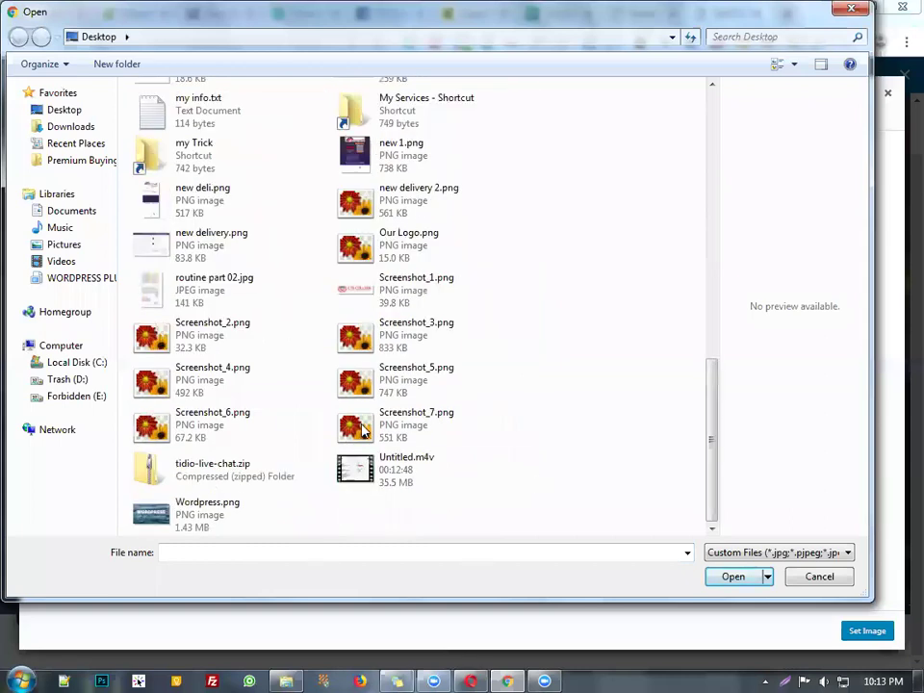
pyautogui.click(289, 421)
pyautogui.scroll(2, 289, 421)
pyautogui.doubleClick(383, 369)
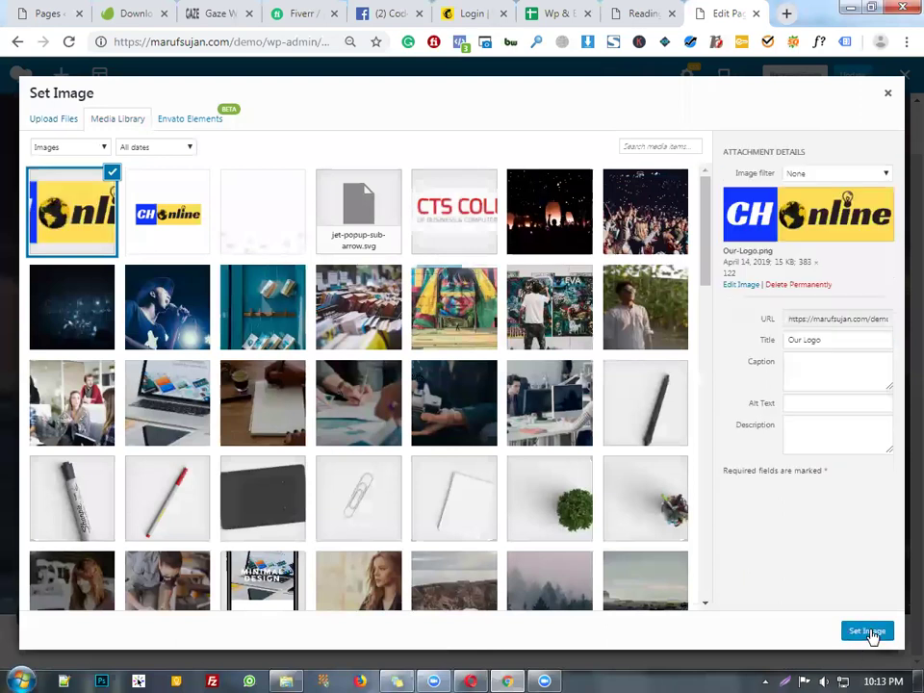
pyautogui.click(872, 637)
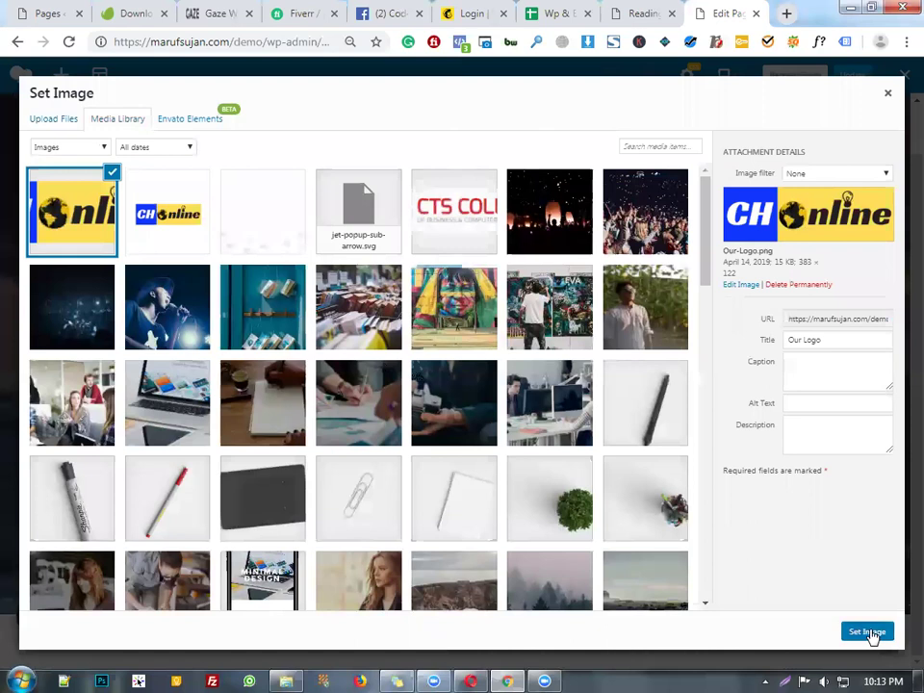
# - Apply the CH Online logo, set CSS Animation to bounceInLeft, and save the Single Image settings
pyautogui.click(870, 632)
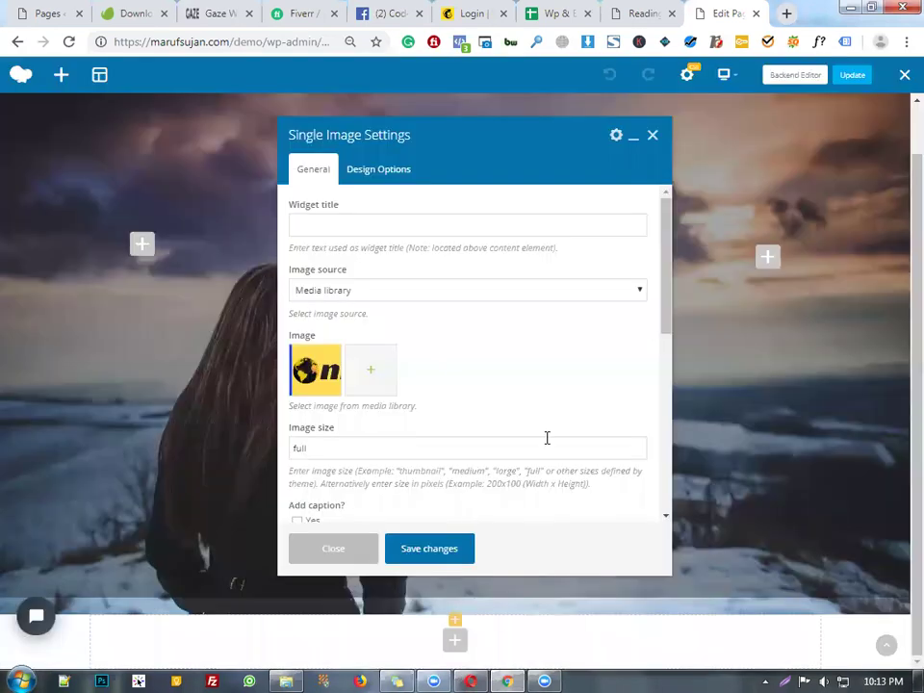
pyautogui.scroll(-2, 549, 437)
pyautogui.scroll(-3, 475, 381)
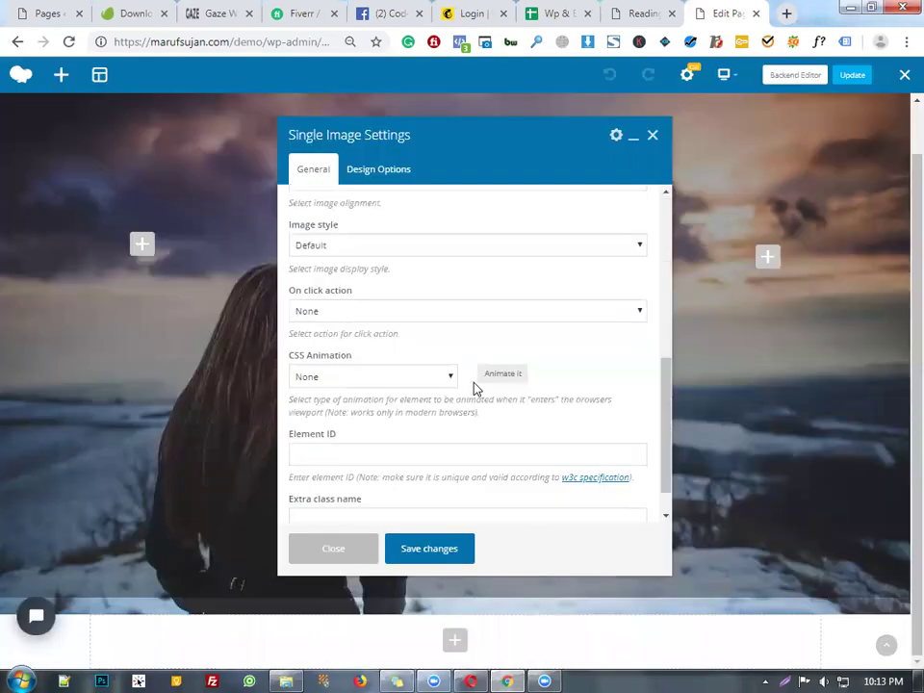
pyautogui.click(380, 382)
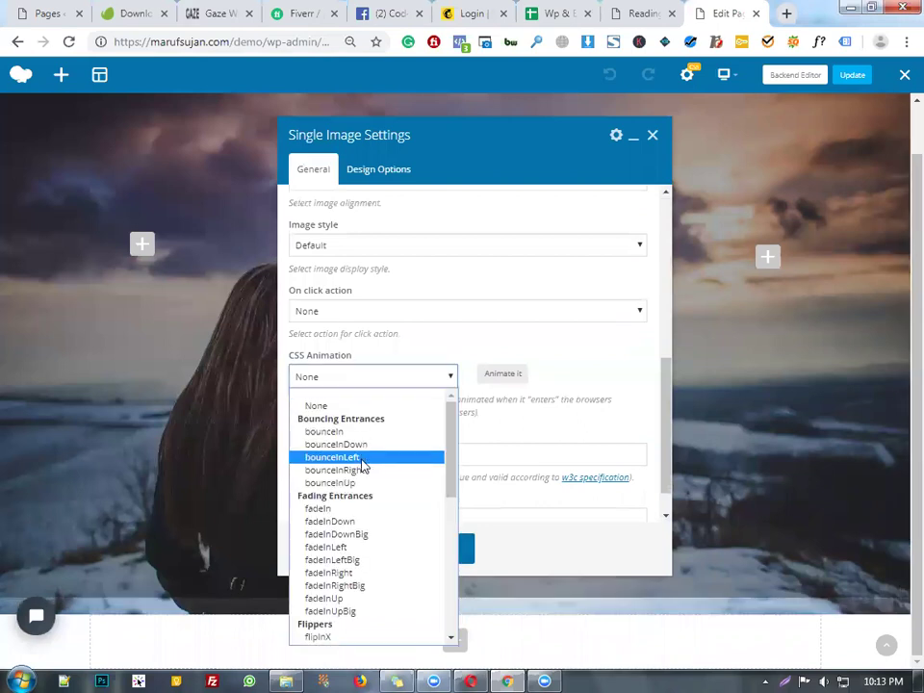
pyautogui.click(361, 461)
pyautogui.click(456, 550)
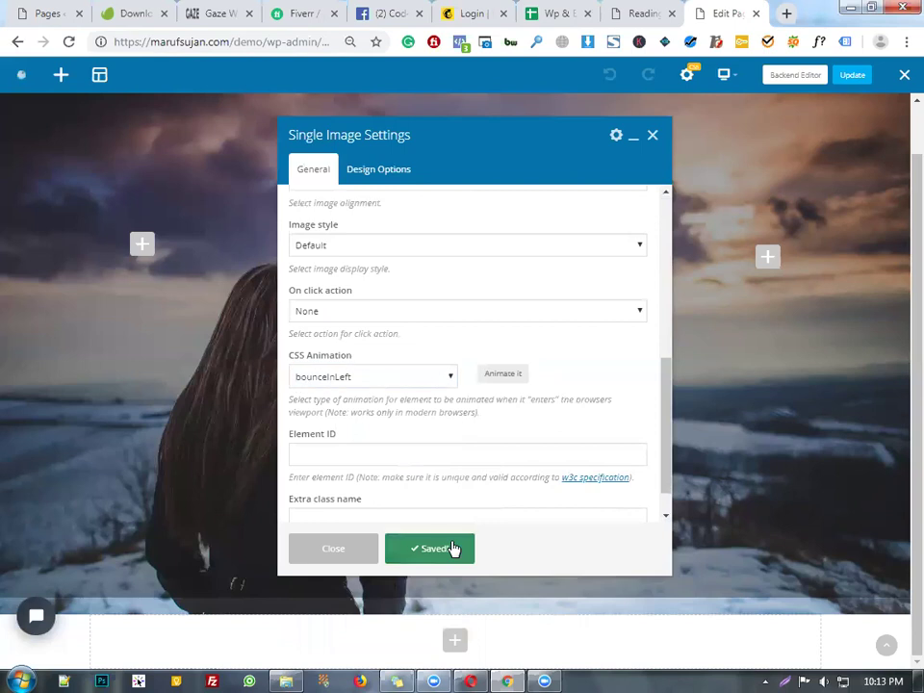
# - Edit the Text Block so it reads 'Coming Soon With Something Amazing.'
pyautogui.click(333, 548)
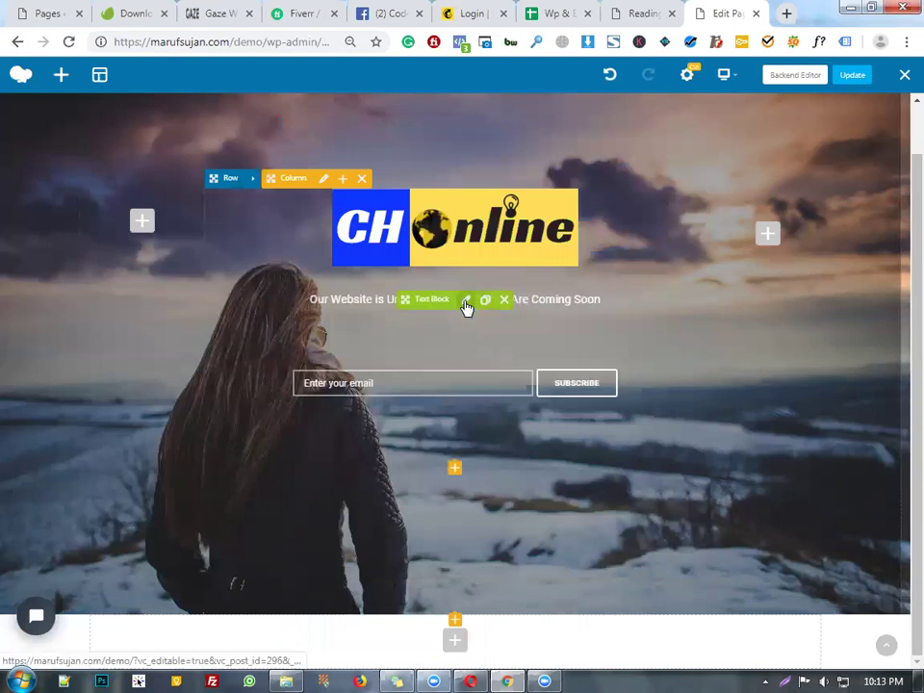
pyautogui.click(466, 301)
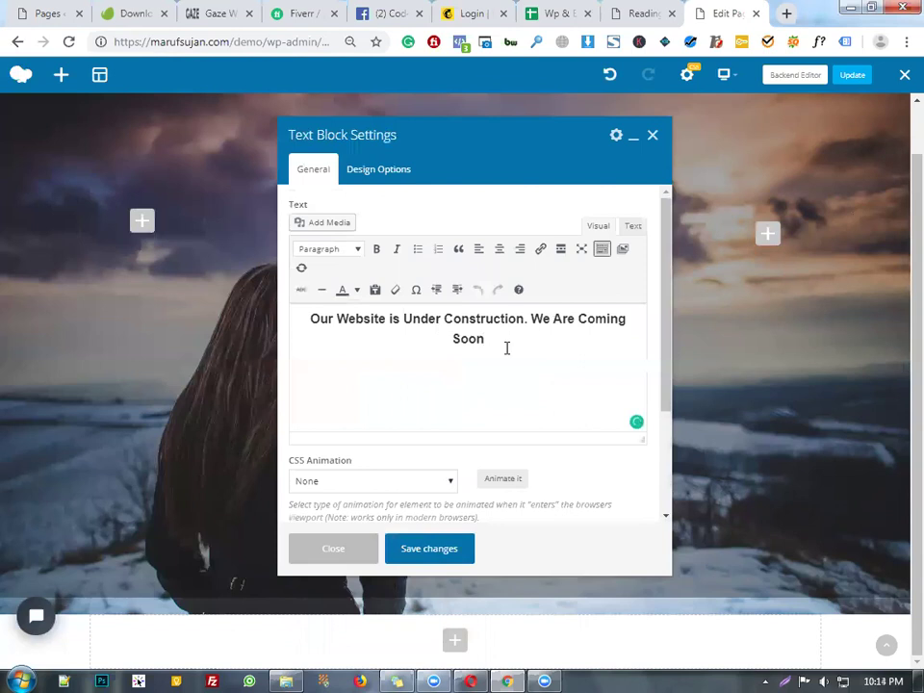
pyautogui.write('with')
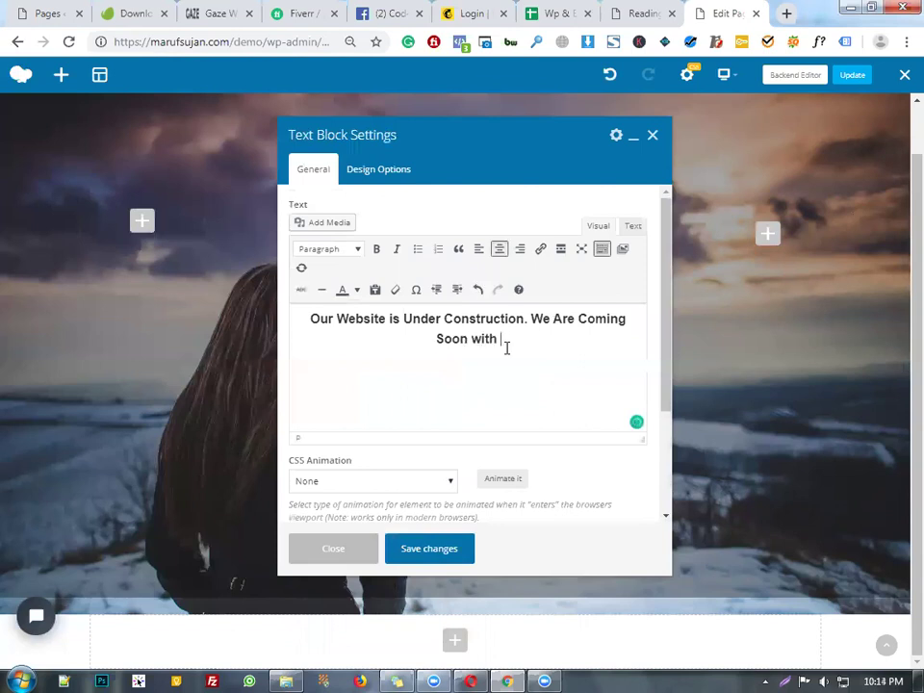
pyautogui.scroll(-3, 526, 247)
pyautogui.press('BackSpace')
pyautogui.press('BackSpace')
pyautogui.press('BackSpace')
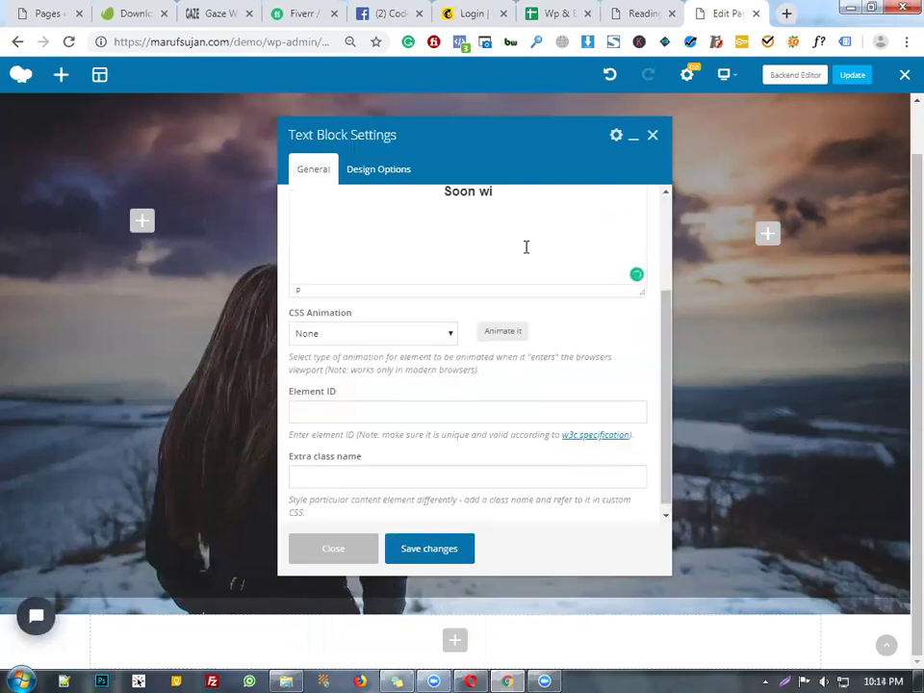
pyautogui.scroll(2, 525, 247)
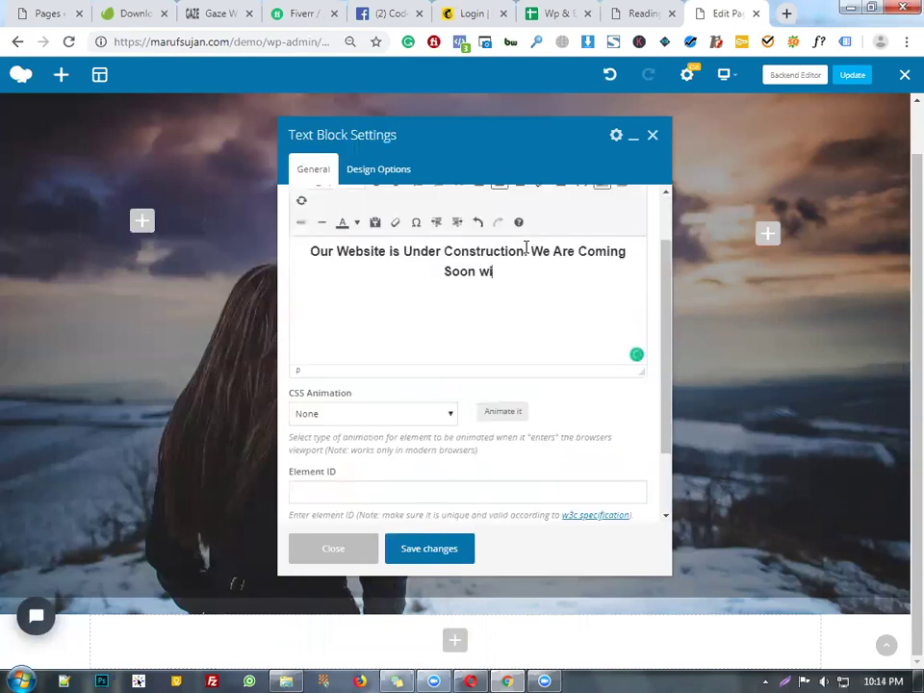
pyautogui.press('BackSpace')
pyautogui.press('BackSpace')
pyautogui.write('With Somethi')
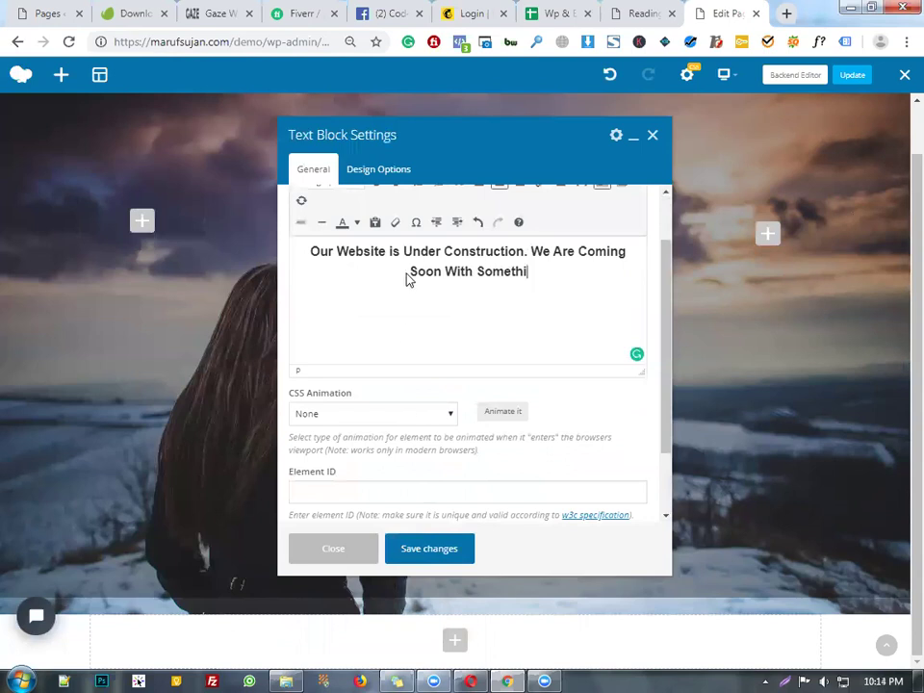
pyautogui.write('ng Amaz')
pyautogui.press('BackSpace')
pyautogui.write('mazing.')
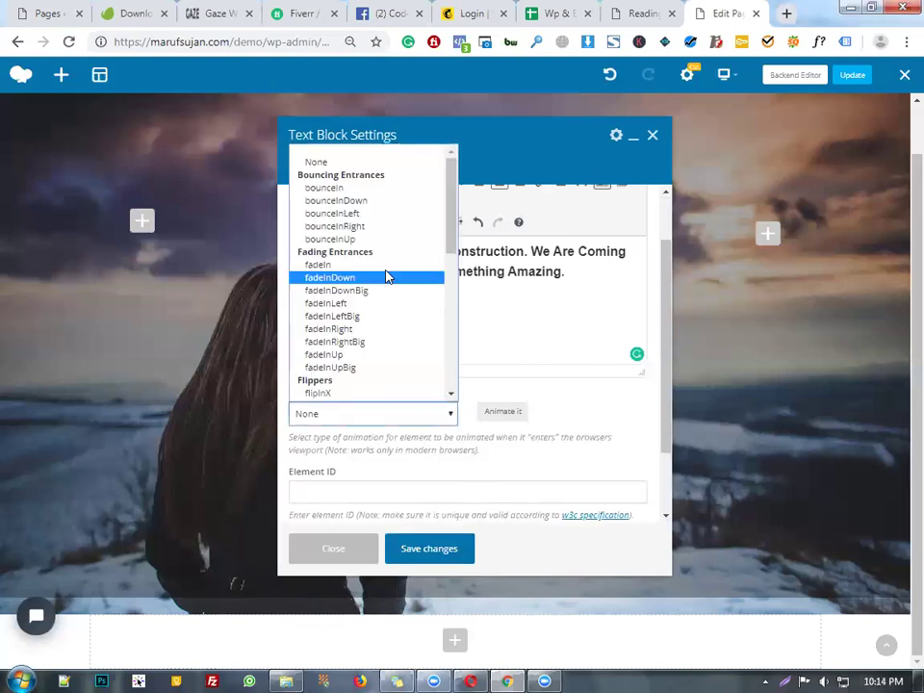
# - Set the text's CSS Animation to bounceInRight, then save and close the settings
pyautogui.click(369, 214)
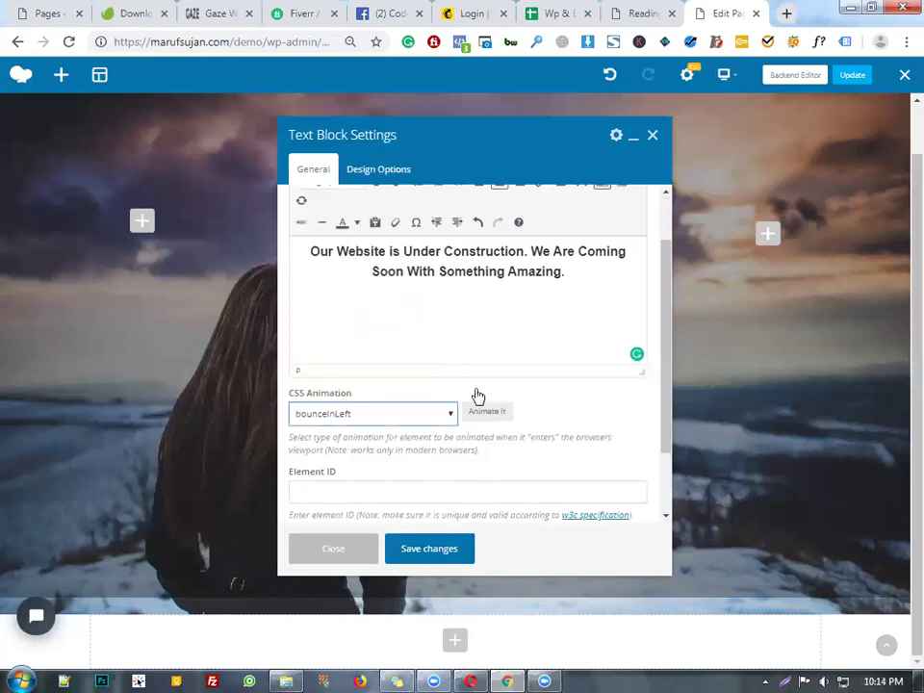
pyautogui.click(406, 414)
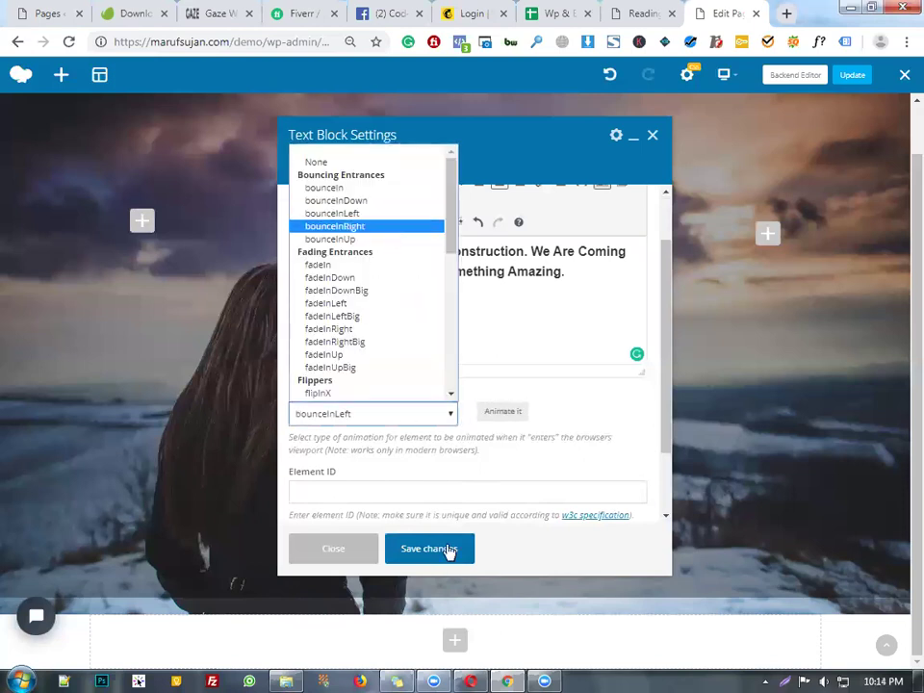
pyautogui.press('Return')
pyautogui.click(404, 551)
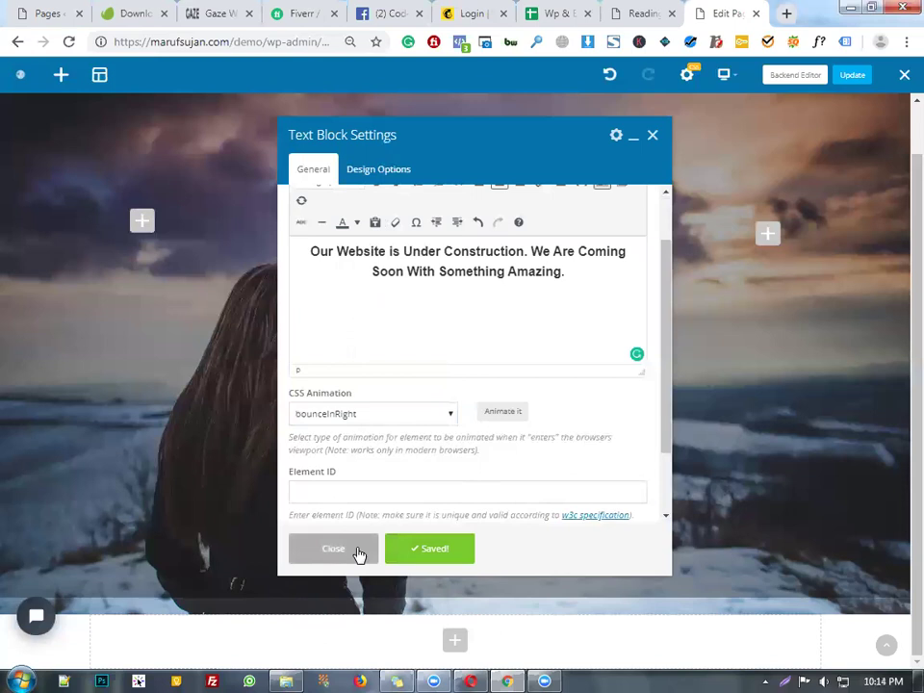
pyautogui.click(358, 554)
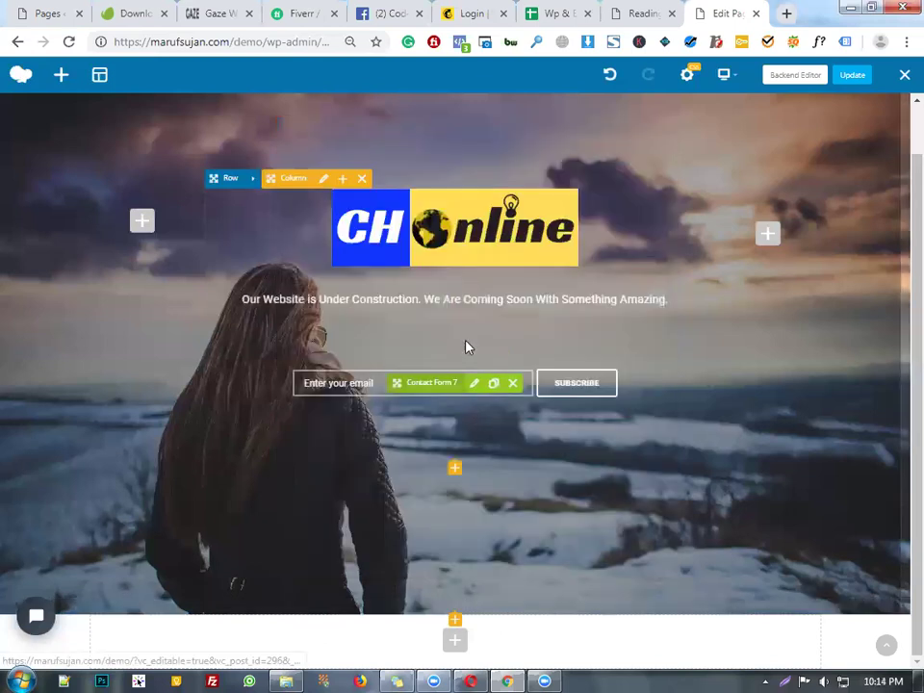
# - Change the countdown's target date to 2019/09/25 and save the countdown settings
pyautogui.click(471, 361)
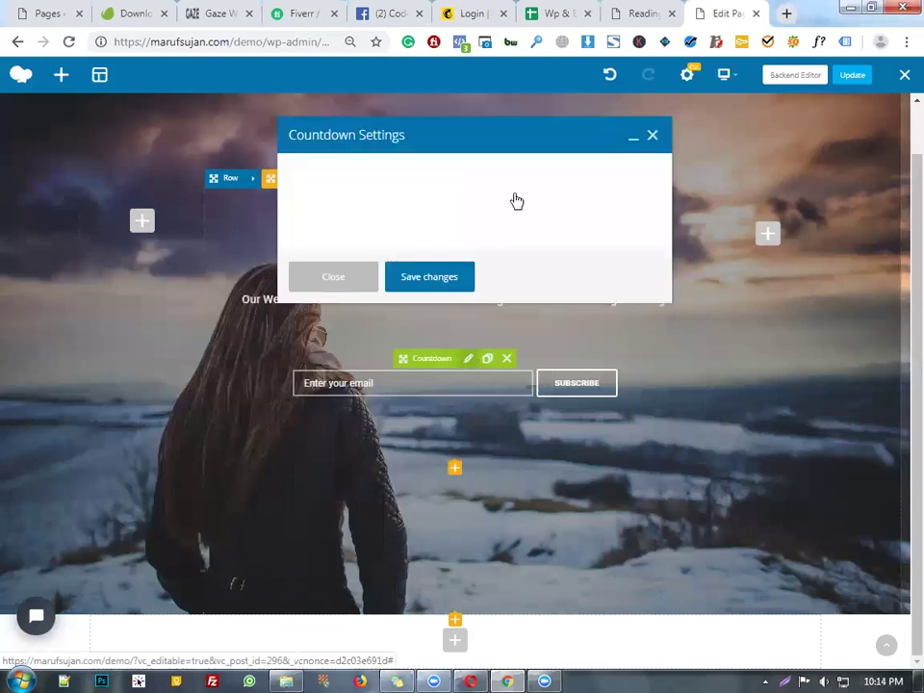
pyautogui.click(382, 201)
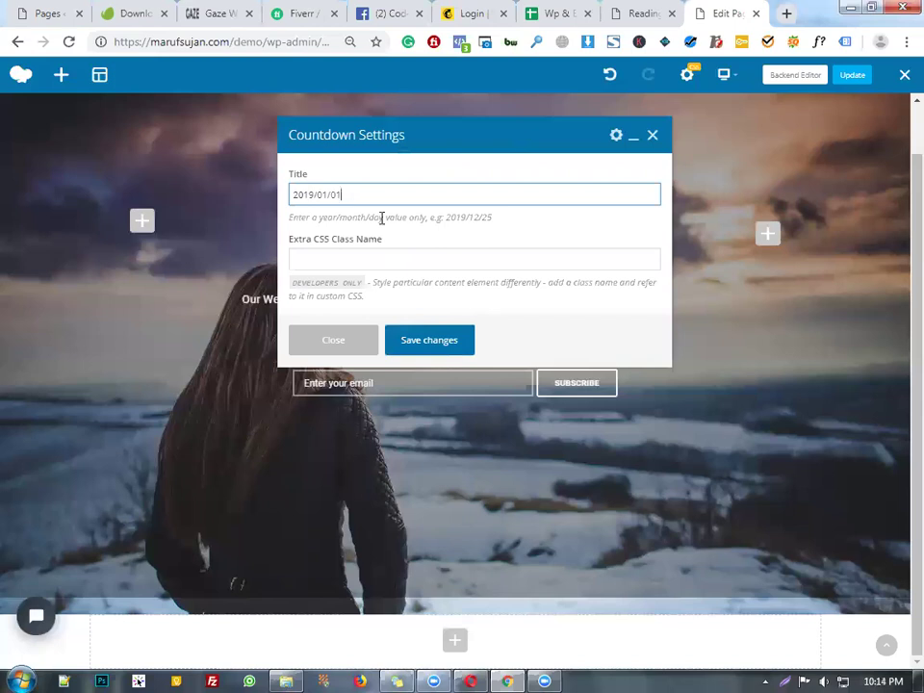
pyautogui.click(330, 196)
pyautogui.press('BackSpace')
pyautogui.press('BackSpace')
pyautogui.write('9')
pyautogui.click(416, 345)
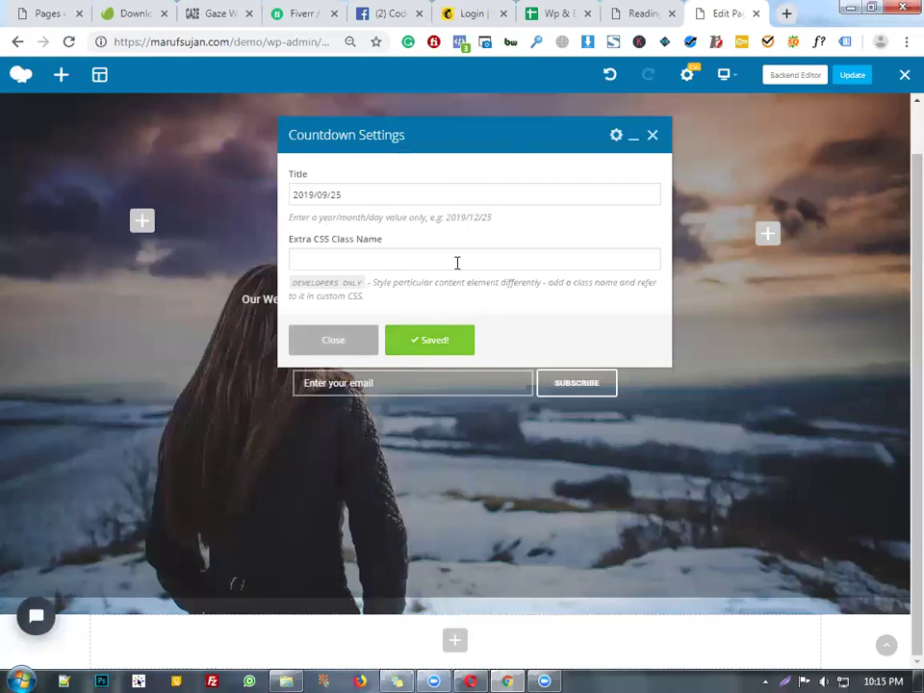
pyautogui.click(353, 340)
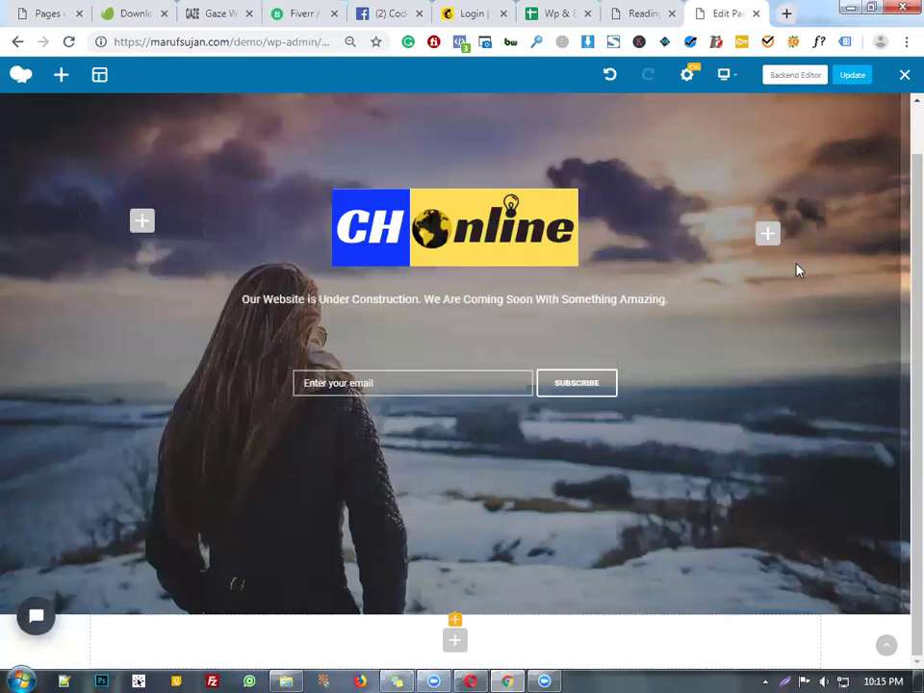
# - In the section's Design Options, replace the background with the smiling woman photo gallery_post_img_3
pyautogui.scroll(1, 805, 115)
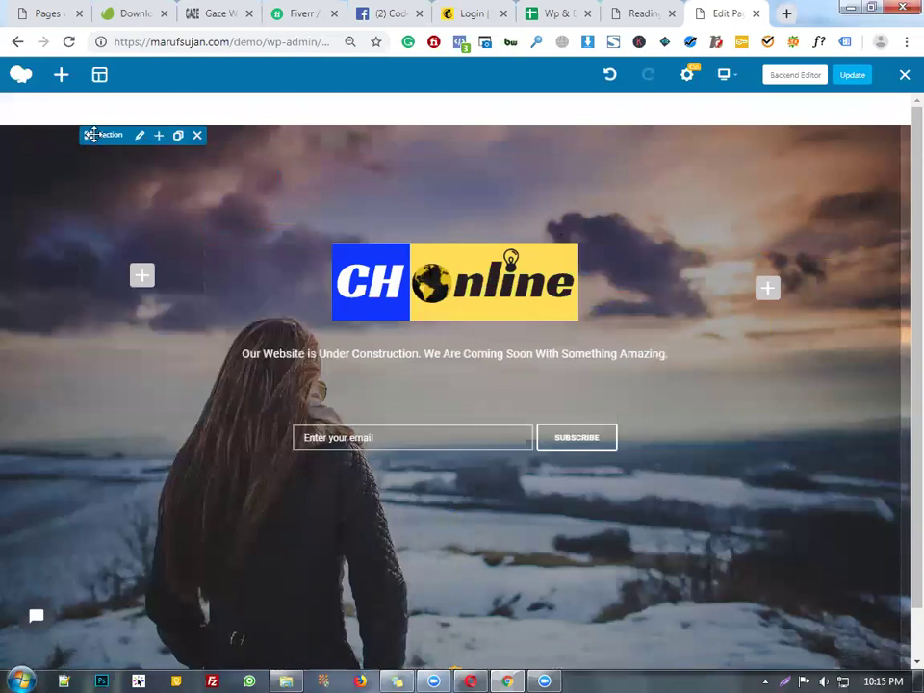
pyautogui.click(141, 137)
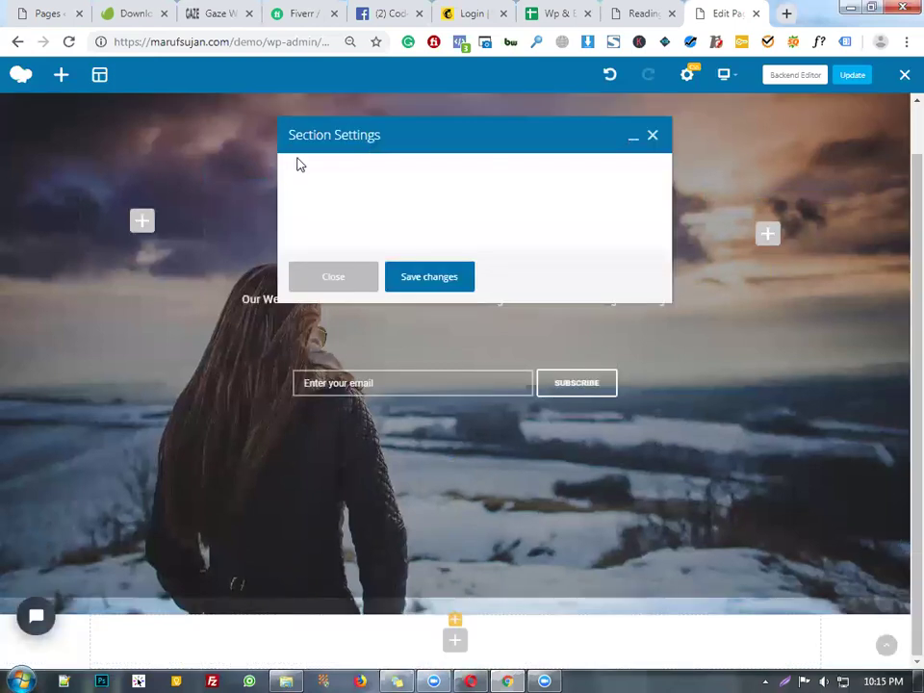
pyautogui.click(395, 171)
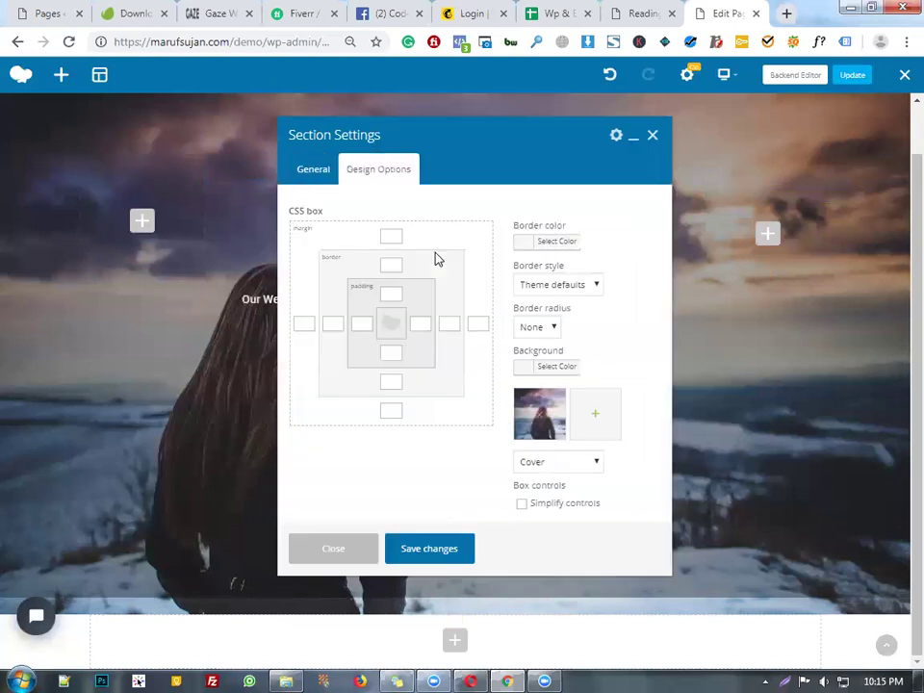
pyautogui.click(544, 410)
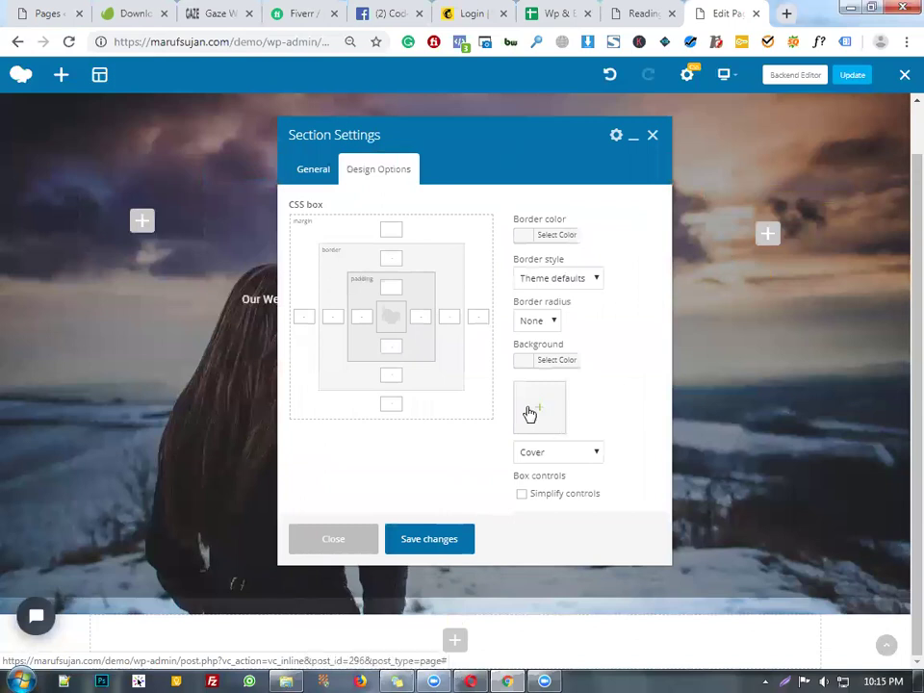
pyautogui.click(530, 413)
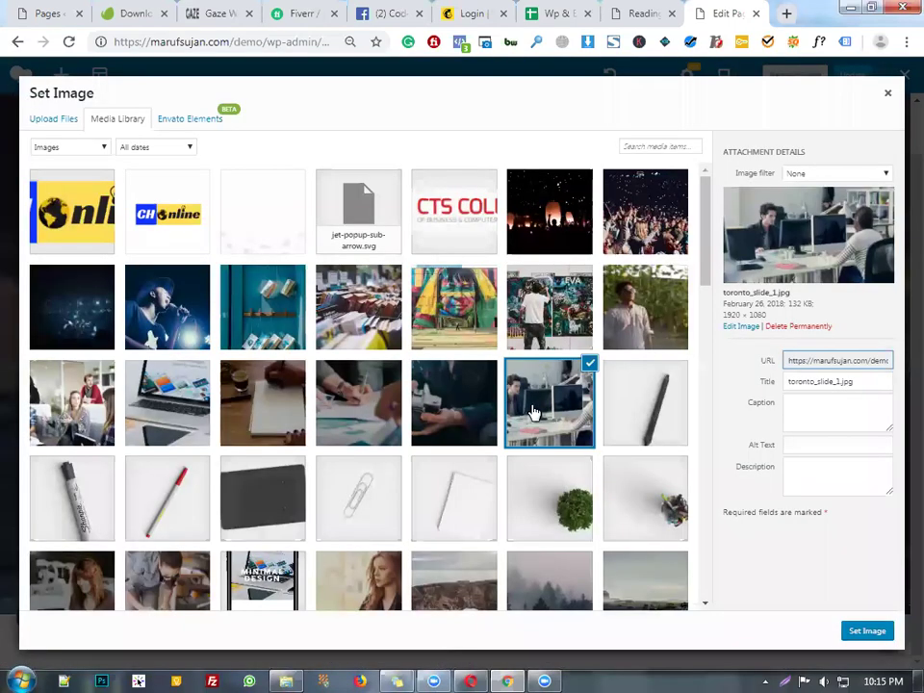
pyautogui.click(511, 379)
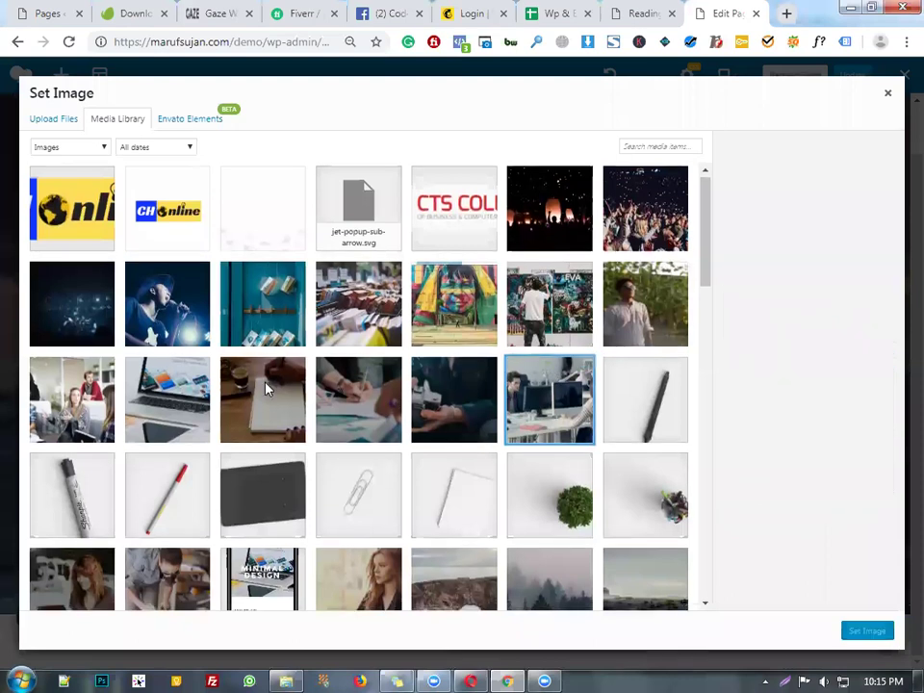
pyautogui.scroll(-2, 345, 388)
pyautogui.scroll(-5, 344, 388)
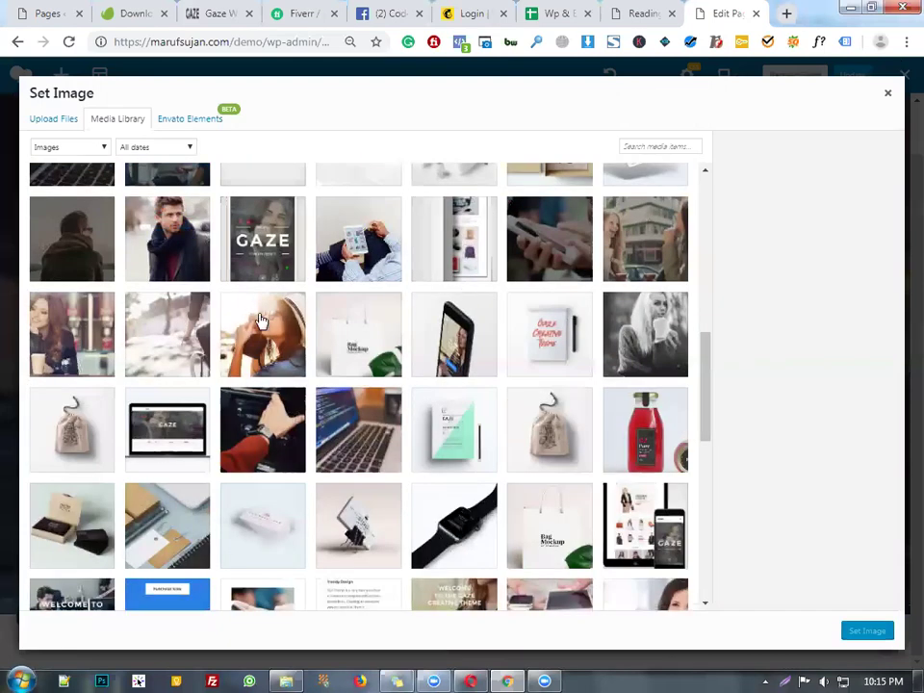
pyautogui.click(55, 344)
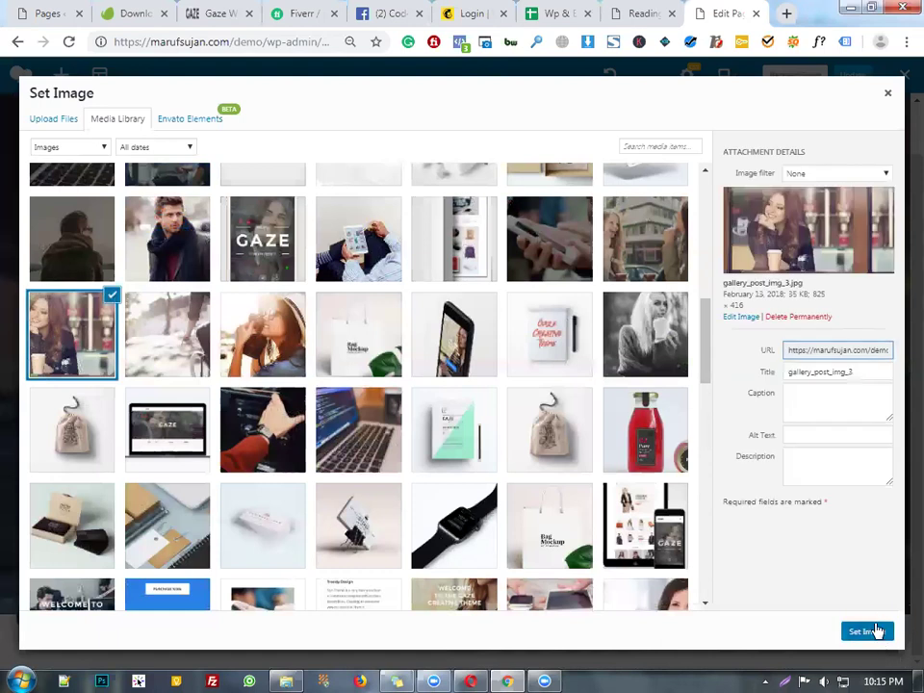
pyautogui.click(867, 630)
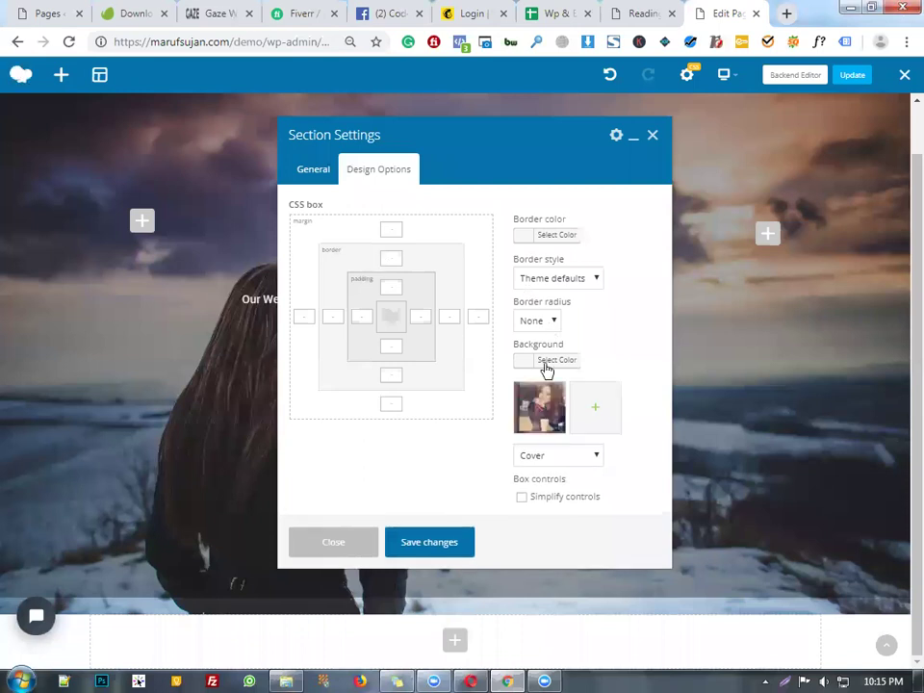
# - Keep the background sizing at Cover, then save and close the section settings
pyautogui.click(589, 281)
pyautogui.click(615, 261)
pyautogui.click(586, 458)
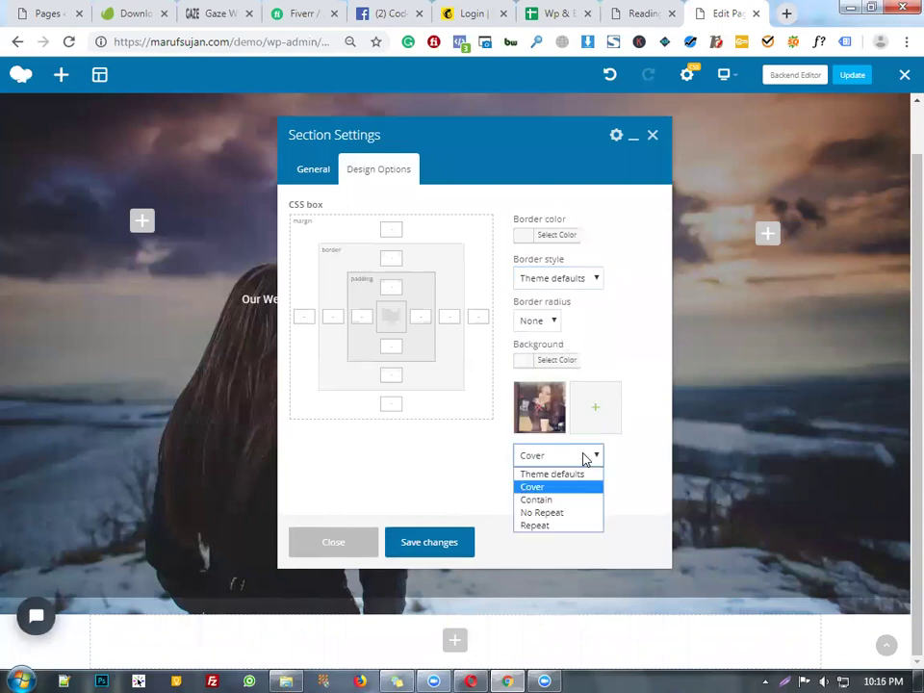
pyautogui.click(584, 459)
pyautogui.click(584, 460)
pyautogui.click(583, 459)
pyautogui.click(583, 459)
pyautogui.click(584, 459)
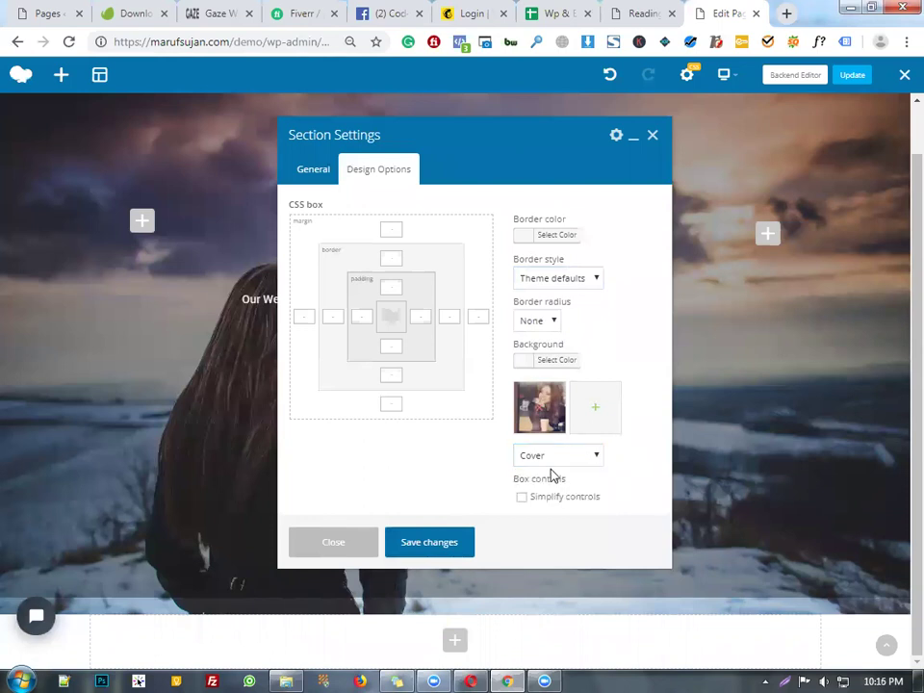
pyautogui.click(595, 460)
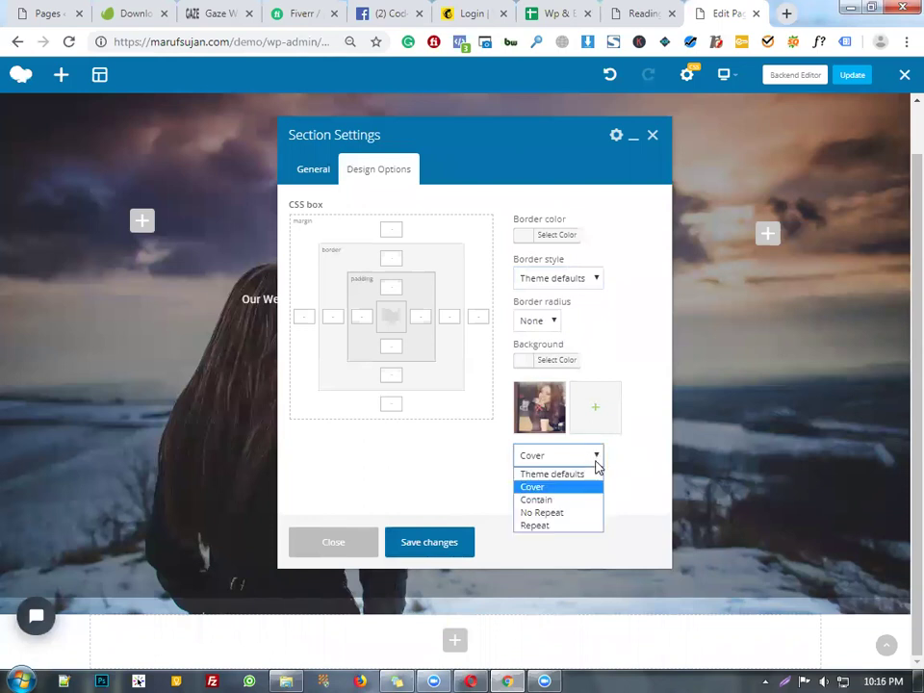
pyautogui.click(654, 520)
pyautogui.click(581, 457)
pyautogui.click(647, 464)
pyautogui.click(623, 468)
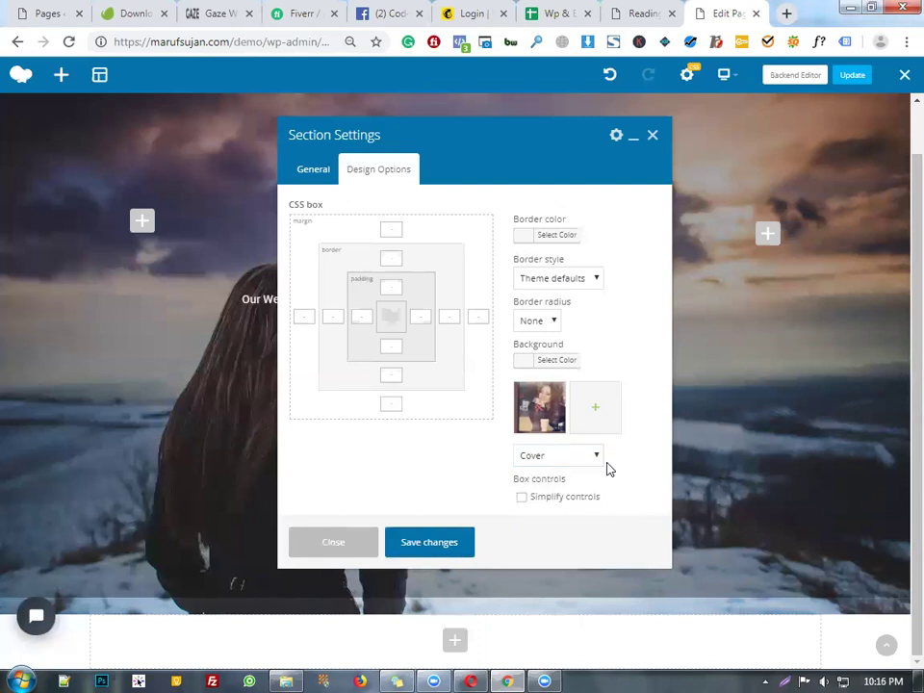
pyautogui.click(594, 457)
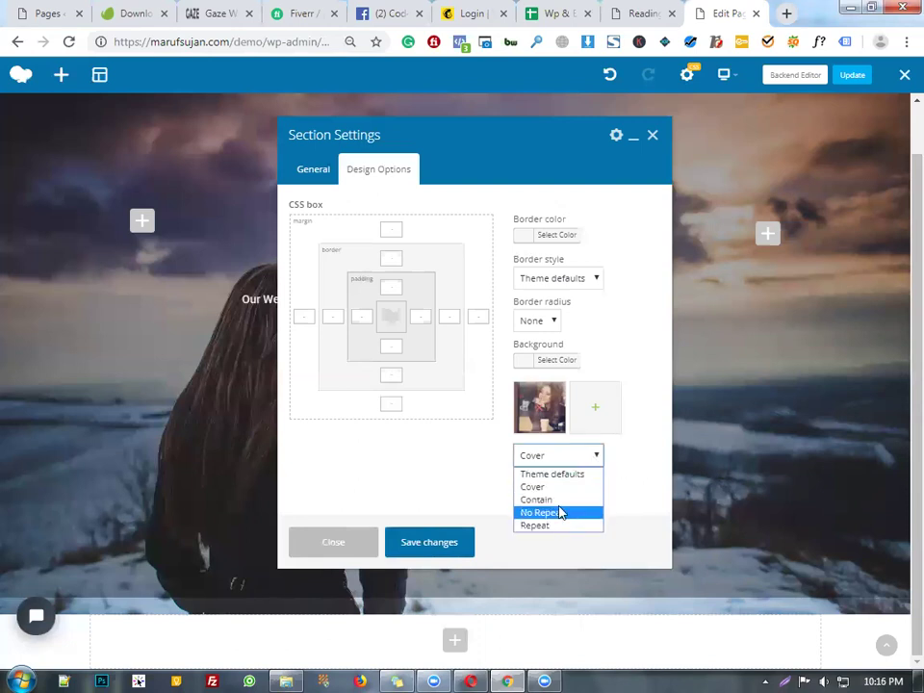
pyautogui.click(656, 477)
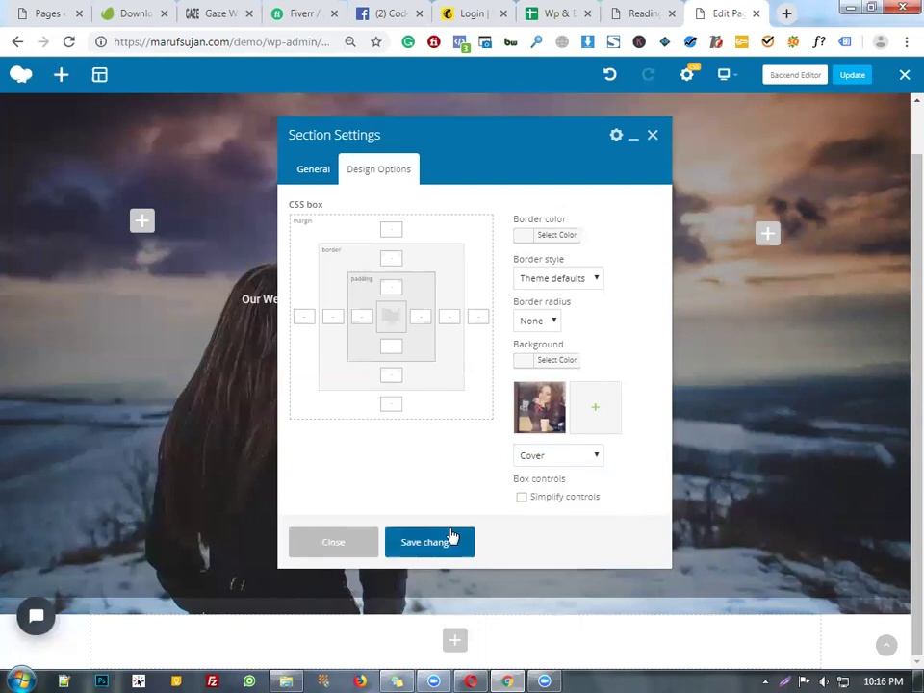
pyautogui.click(452, 535)
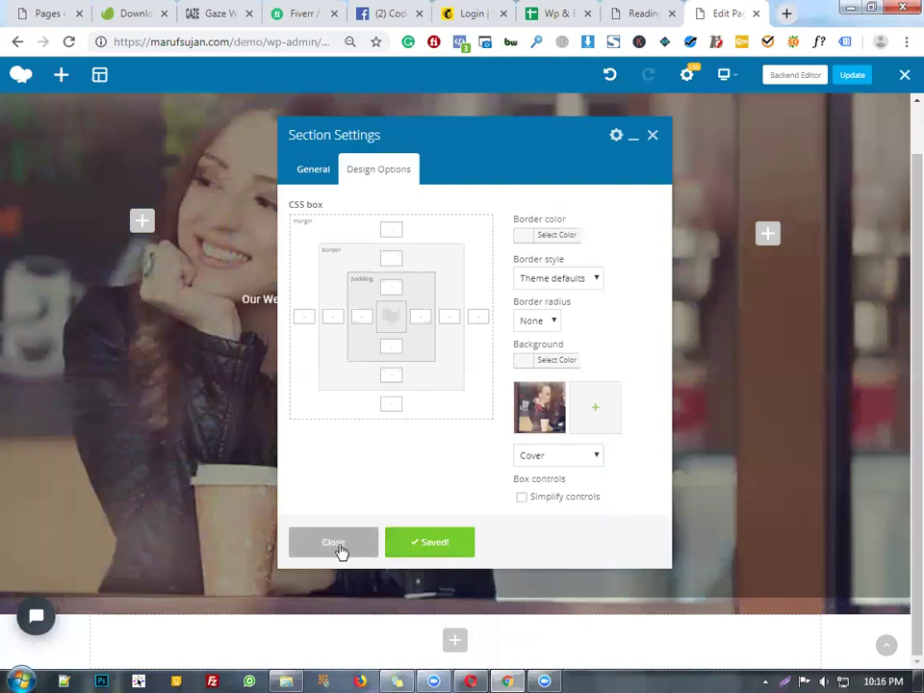
pyautogui.click(341, 549)
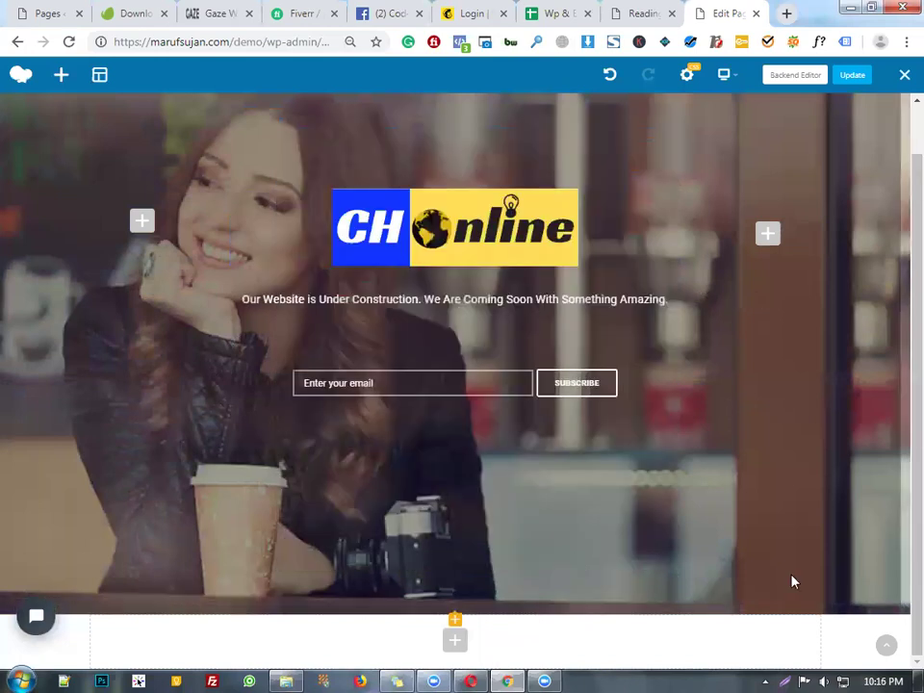
# - Publish the page builder changes with Update and close the frontend editor to view the live page
pyautogui.scroll(1, 755, 578)
pyautogui.scroll(-1, 763, 572)
pyautogui.click(855, 77)
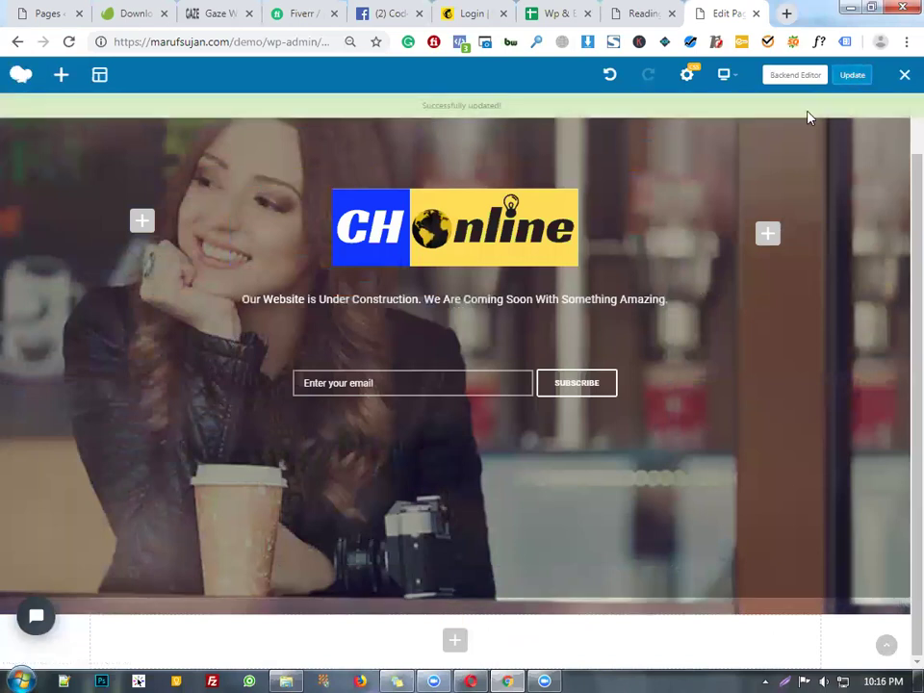
pyautogui.click(905, 82)
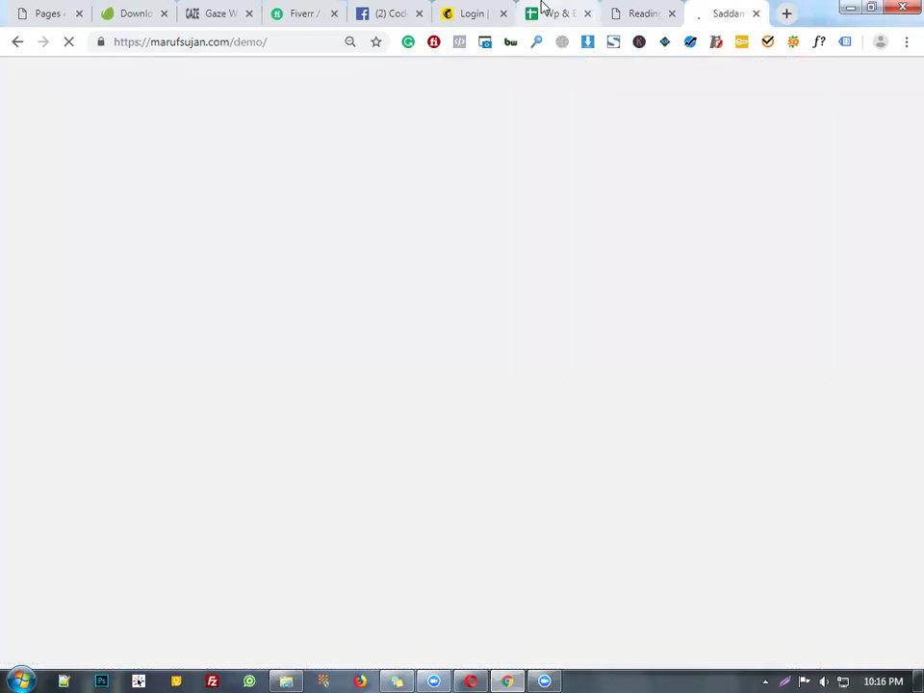
pyautogui.click(544, 7)
# - Add entry 41, 'Yellow Pencil', in cells F41 and G41 of the course topic sheet
pyautogui.scroll(-5, 514, 459)
pyautogui.click(513, 441)
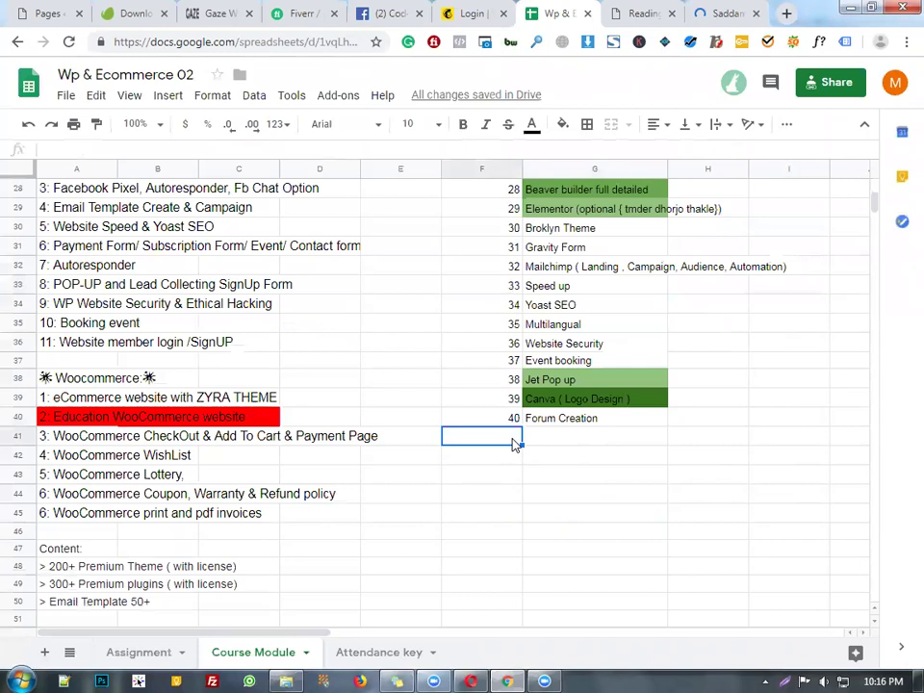
pyautogui.write('41')
pyautogui.click(568, 444)
pyautogui.write('Ye')
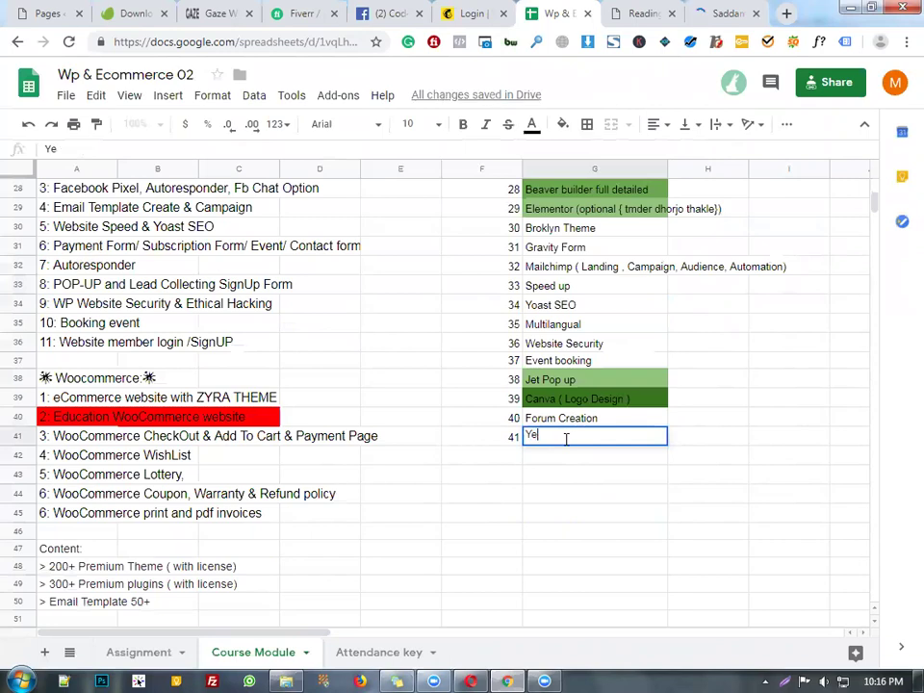
pyautogui.write('llow Pencil')
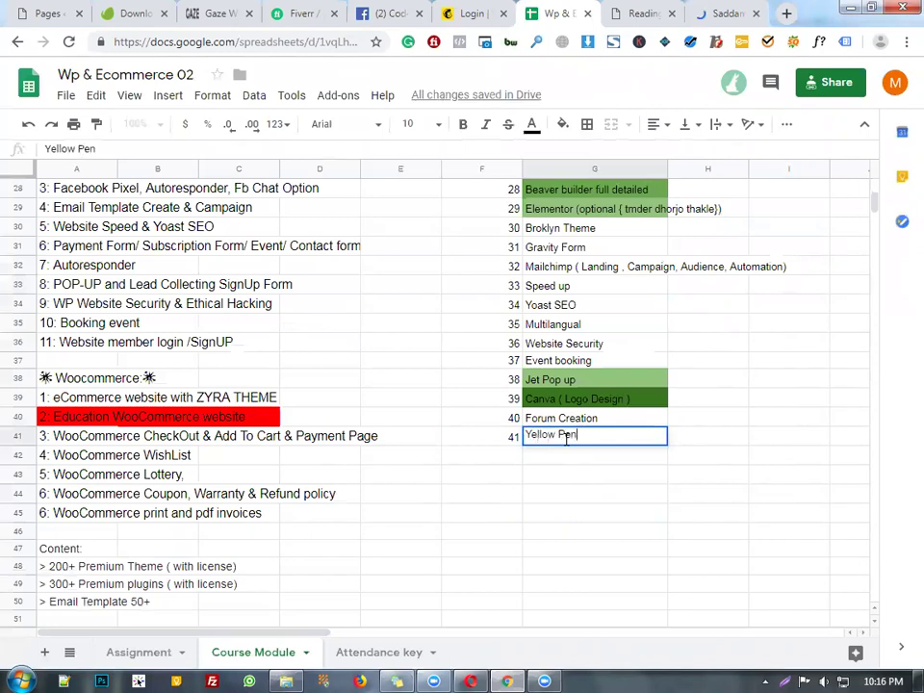
pyautogui.click(592, 493)
pyautogui.scroll(-1, 798, 636)
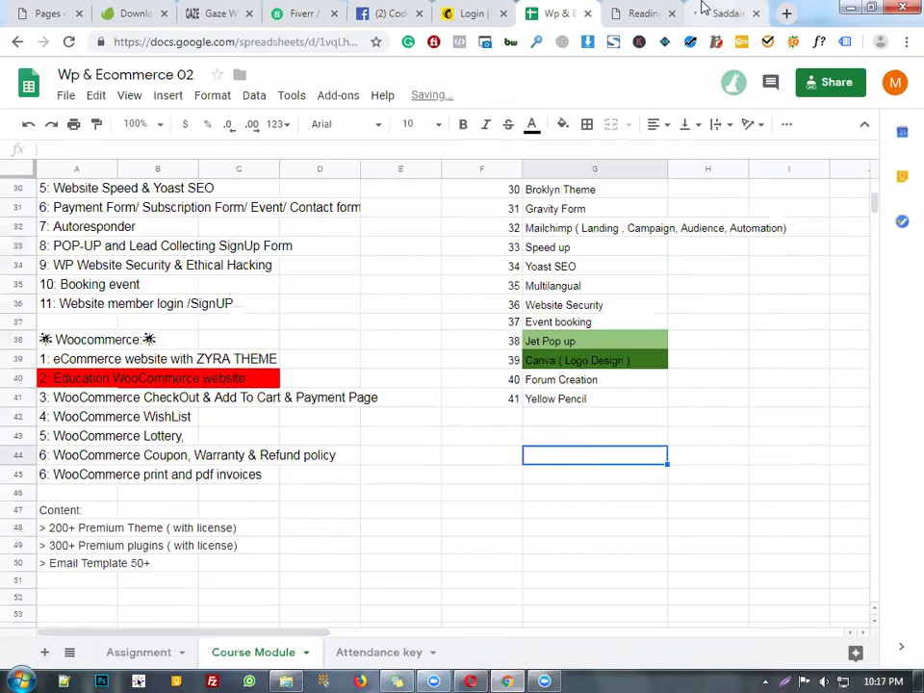
pyautogui.click(702, 9)
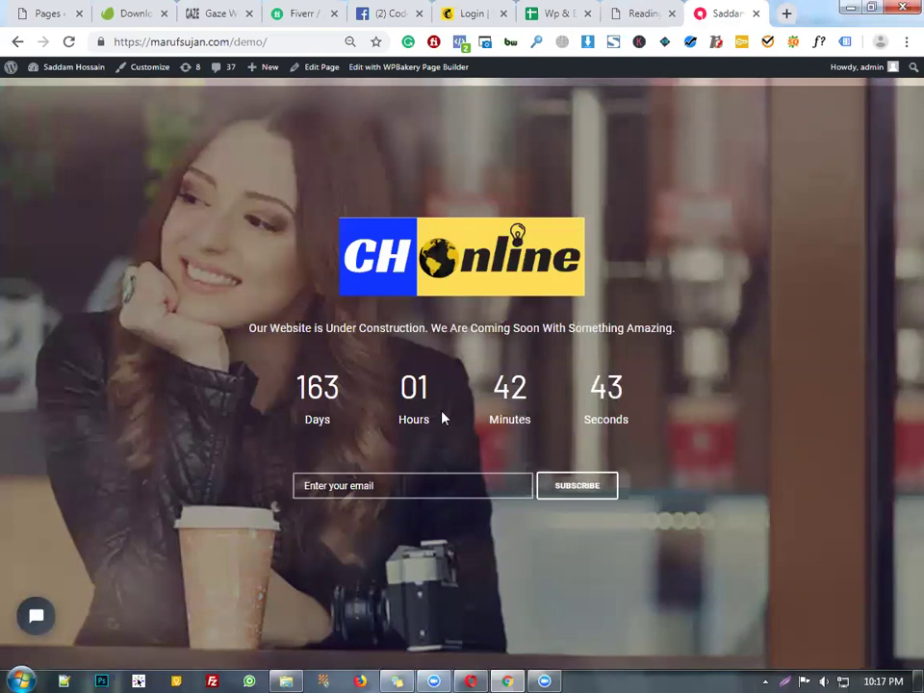
pyautogui.hotkey('ctrl', '7')
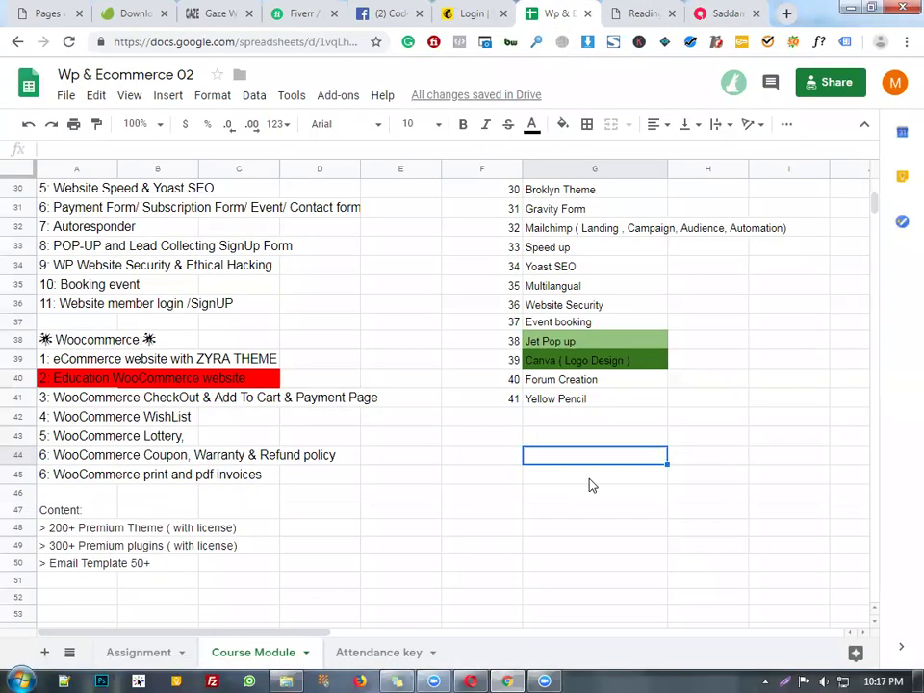
pyautogui.click(591, 253)
pyautogui.scroll(2, 642, 458)
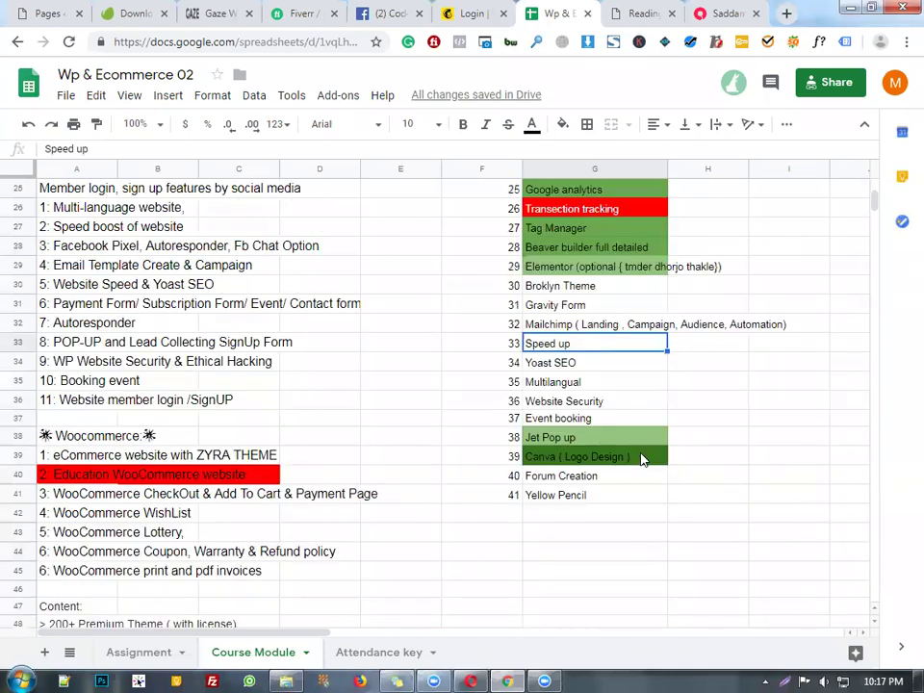
pyautogui.scroll(-1, 663, 435)
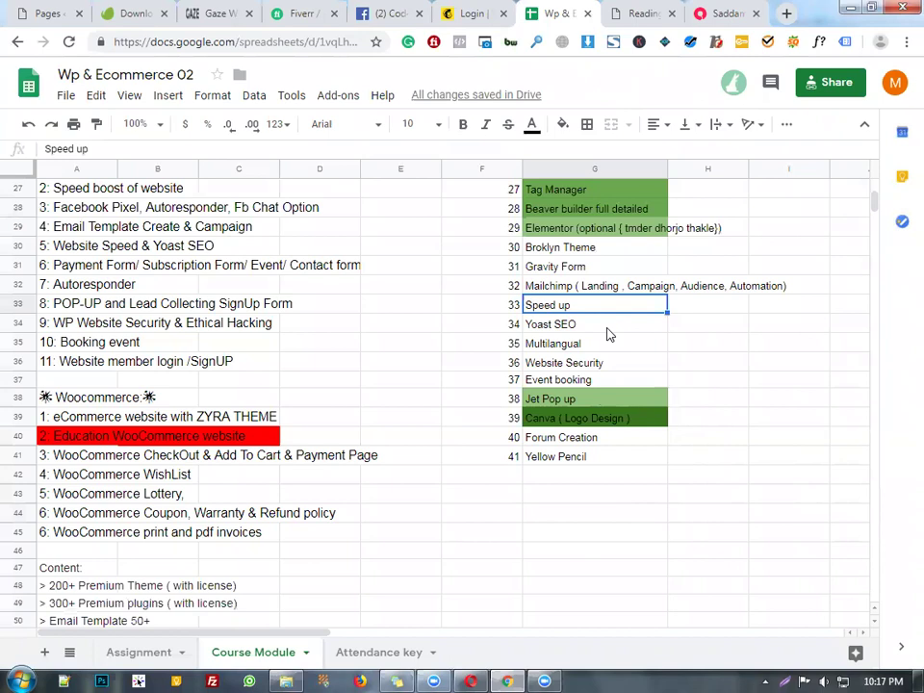
pyautogui.click(726, 13)
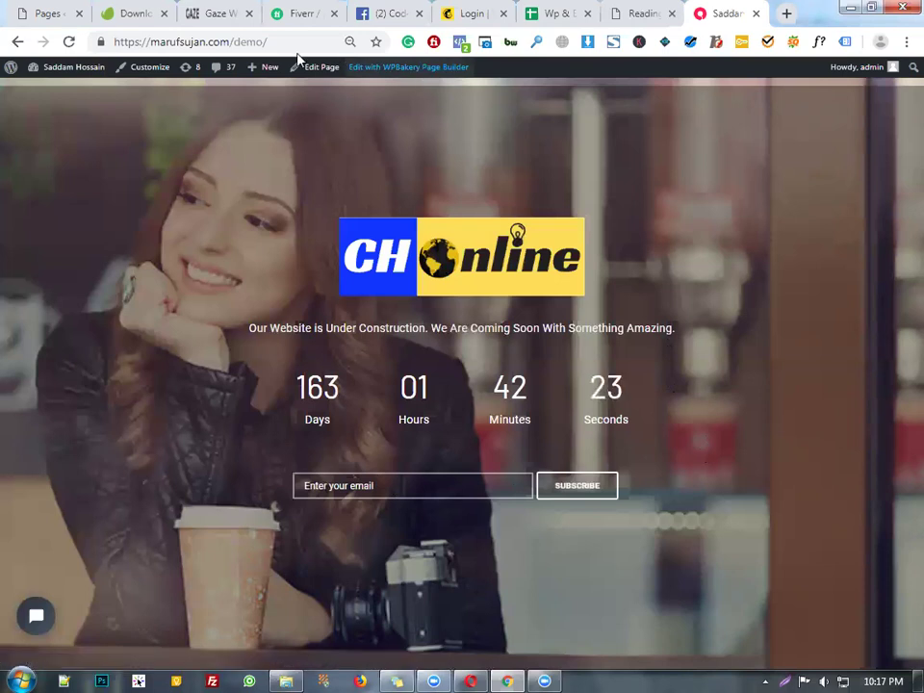
# - Choose Corporate Melbourne as the static homepage in Reading settings and save the changes
pyautogui.click(643, 12)
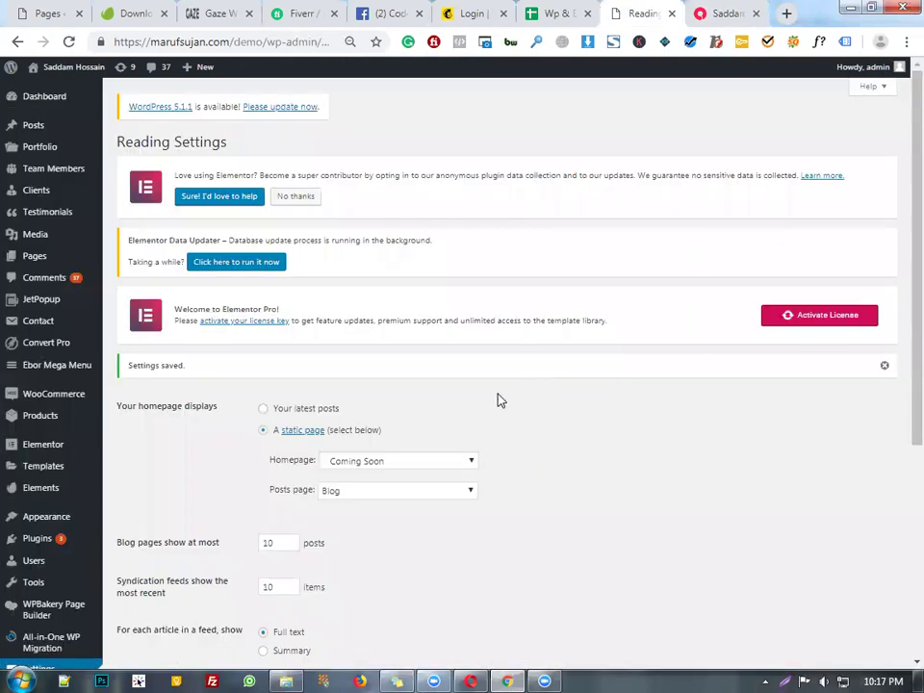
pyautogui.scroll(-4, 496, 361)
pyautogui.scroll(1, 414, 240)
pyautogui.click(439, 200)
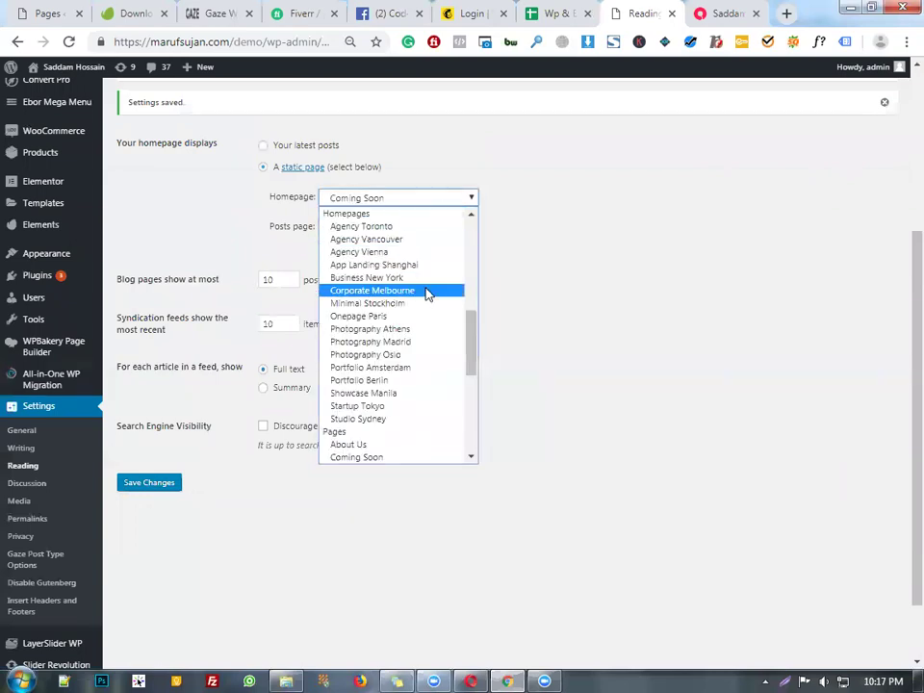
pyautogui.click(424, 291)
pyautogui.click(315, 392)
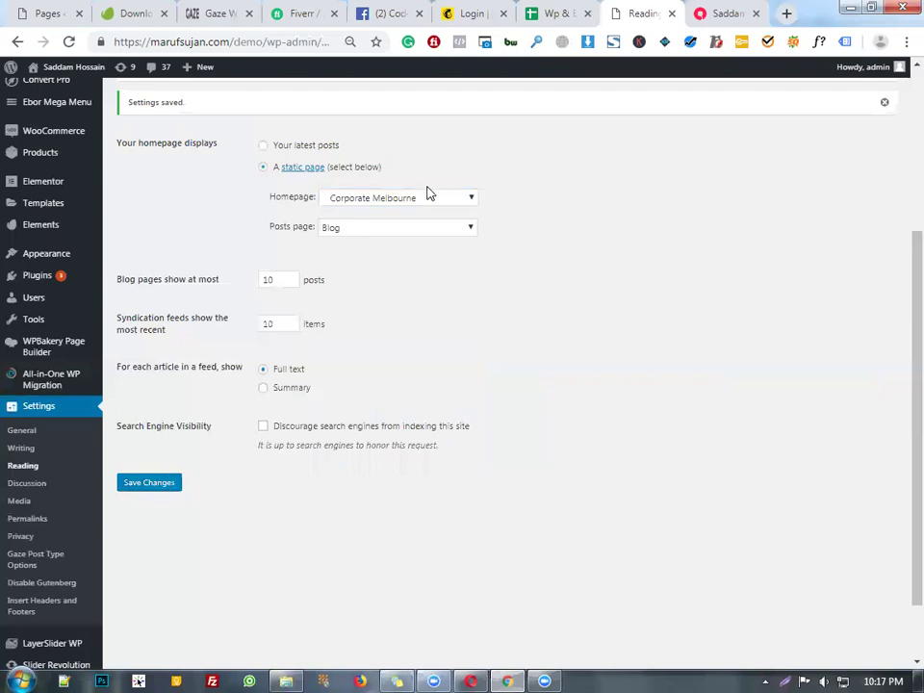
pyautogui.click(153, 480)
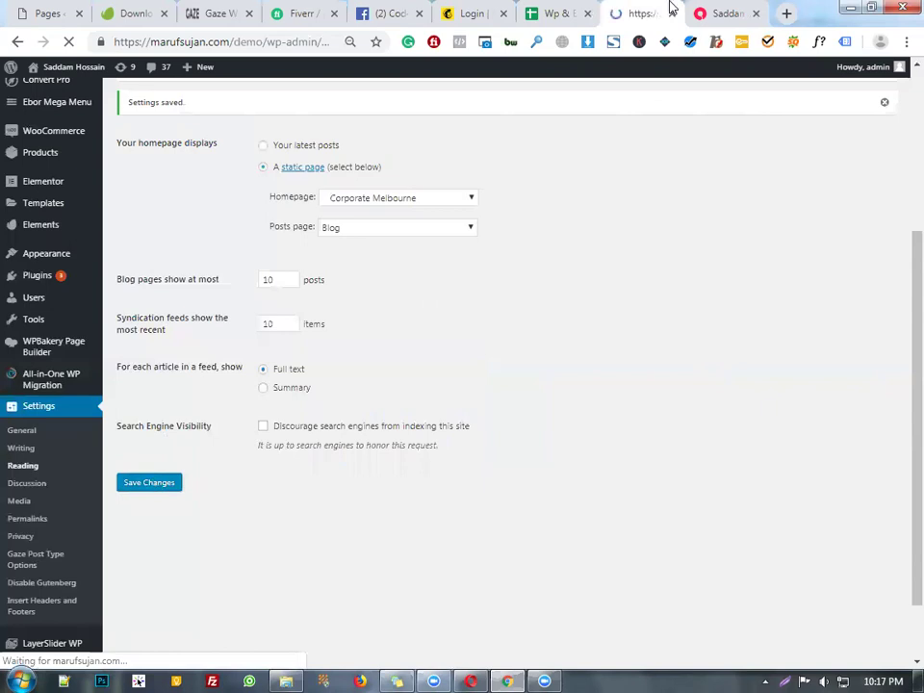
# - Reload the live site tab to apply the new Corporate Melbourne homepage
pyautogui.click(685, 12)
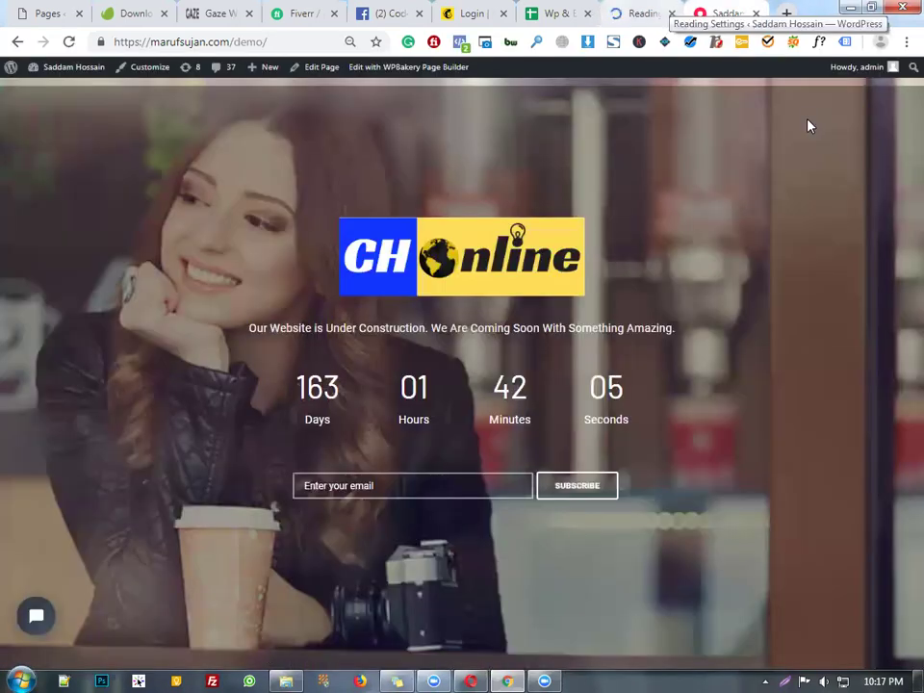
pyautogui.click(640, 12)
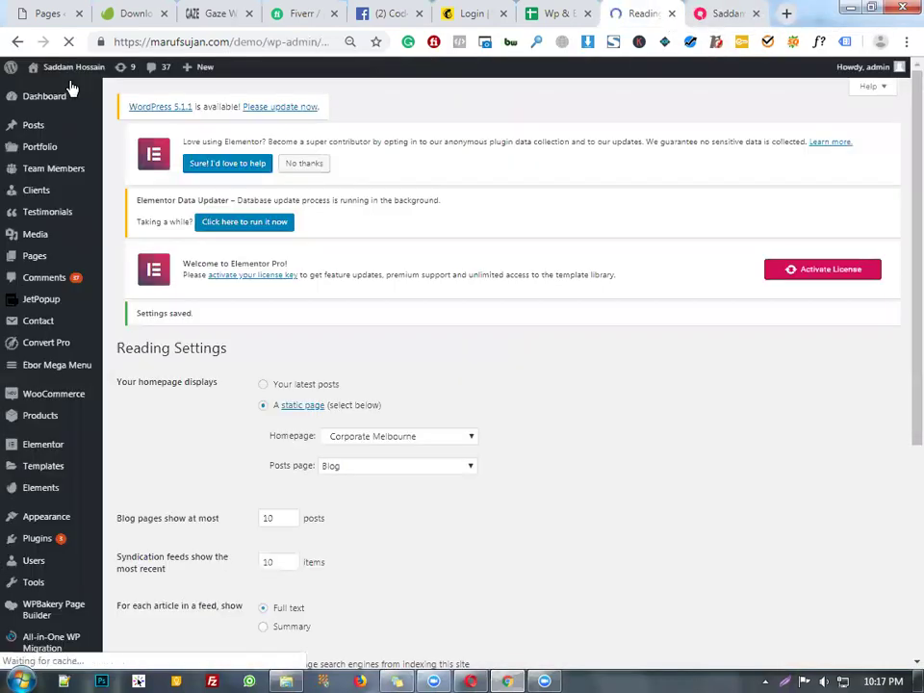
pyautogui.hotkey('ctrl', 'Tab')
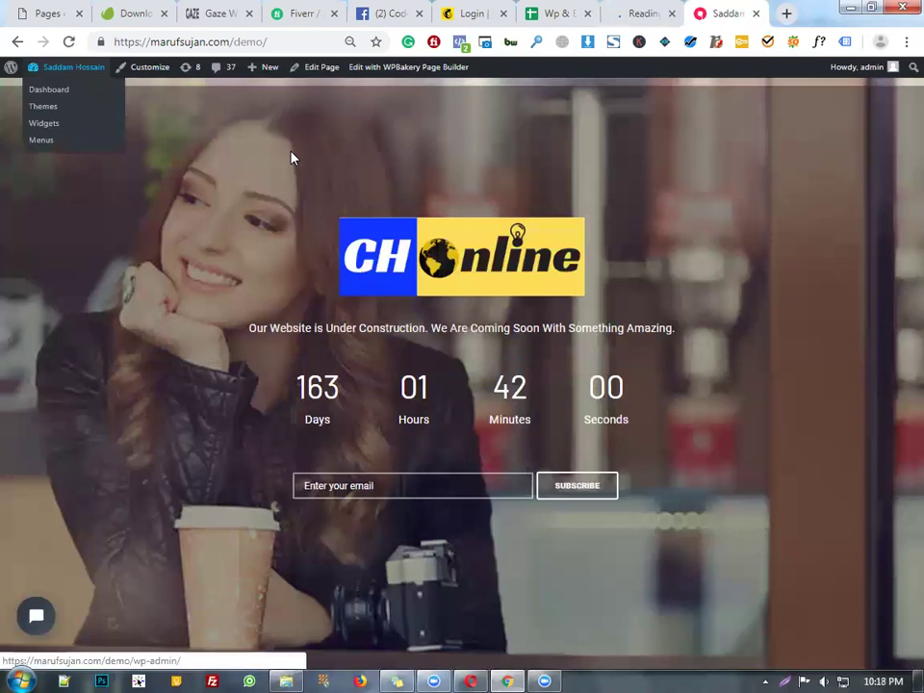
pyautogui.click(69, 42)
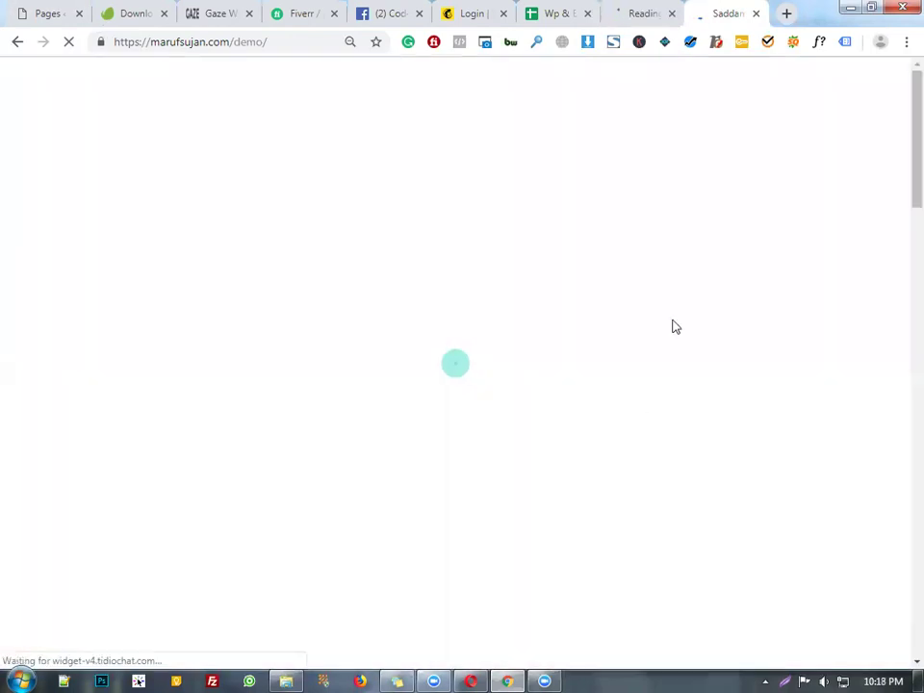
# - Check the loaded live homepage, which shows a missing melbourne-slider error, then return to the admin
pyautogui.hotkey('ctrl', 'shift', 'Tab')
pyautogui.hotkey('ctrl', 'Tab')
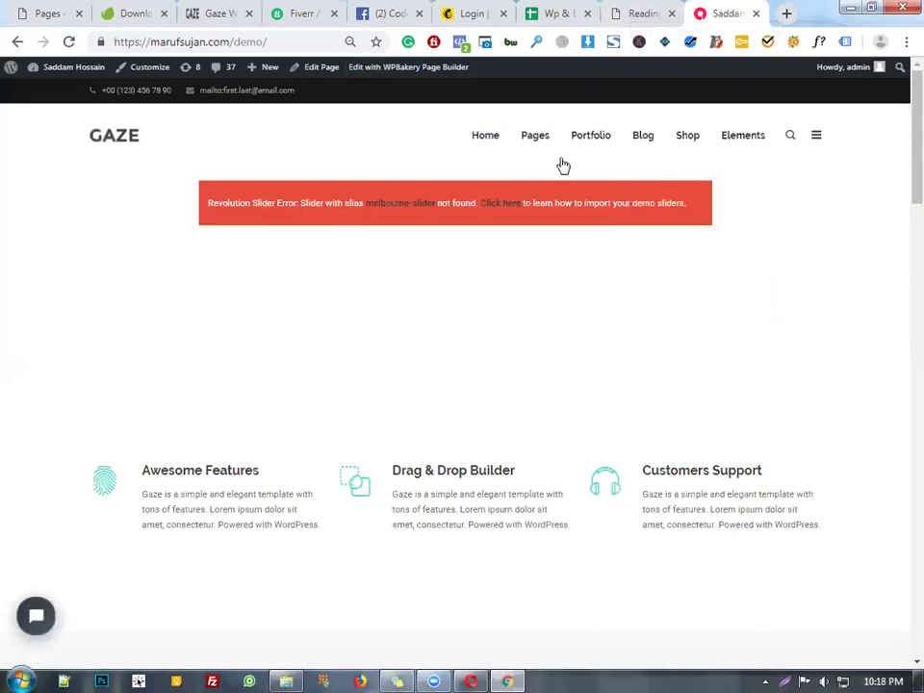
pyautogui.click(640, 11)
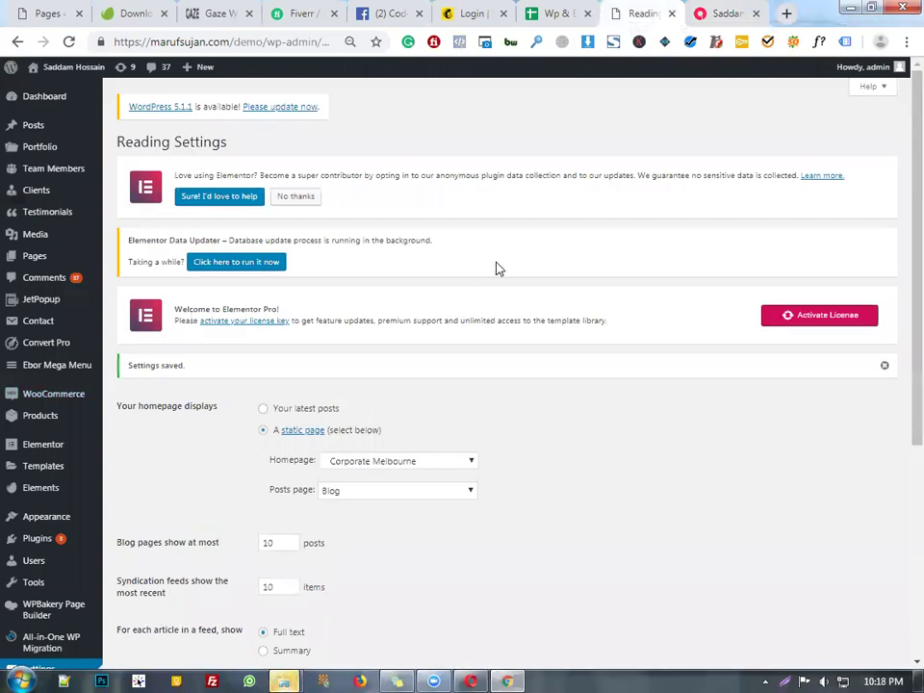
pyautogui.click(720, 12)
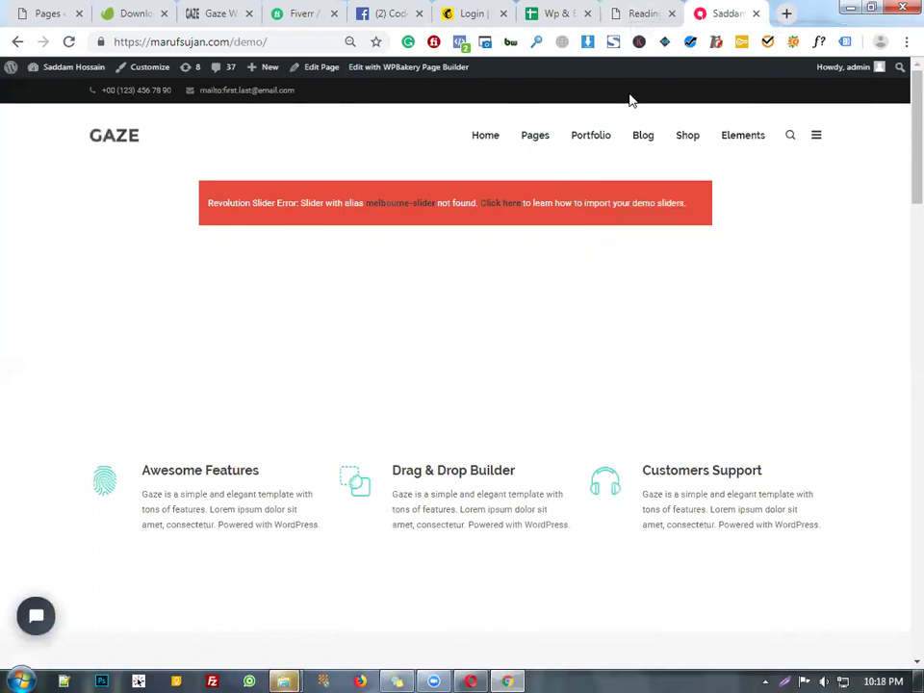
pyautogui.moveTo(486, 135)
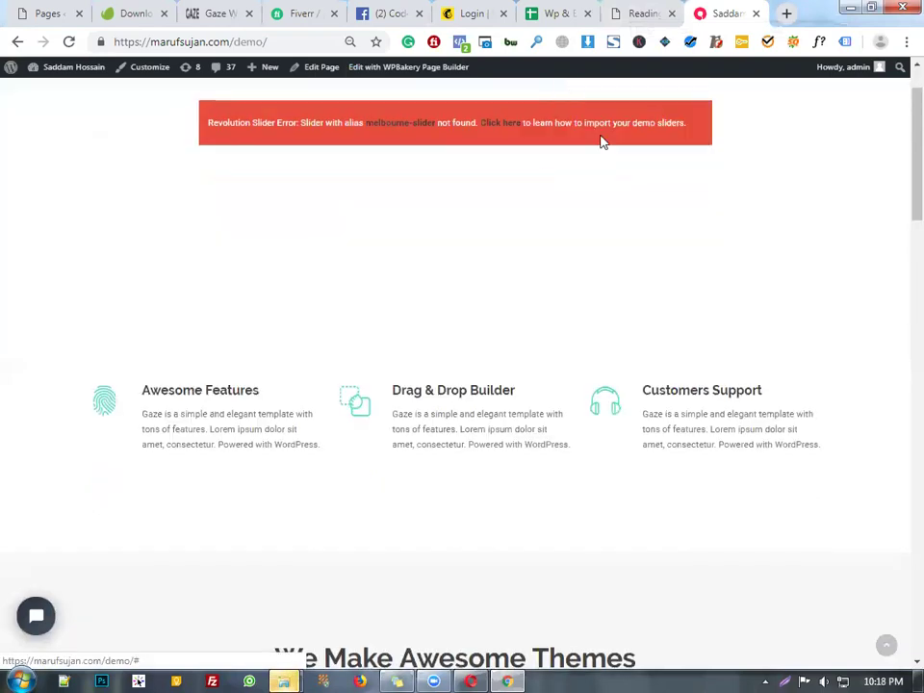
pyautogui.click(665, 10)
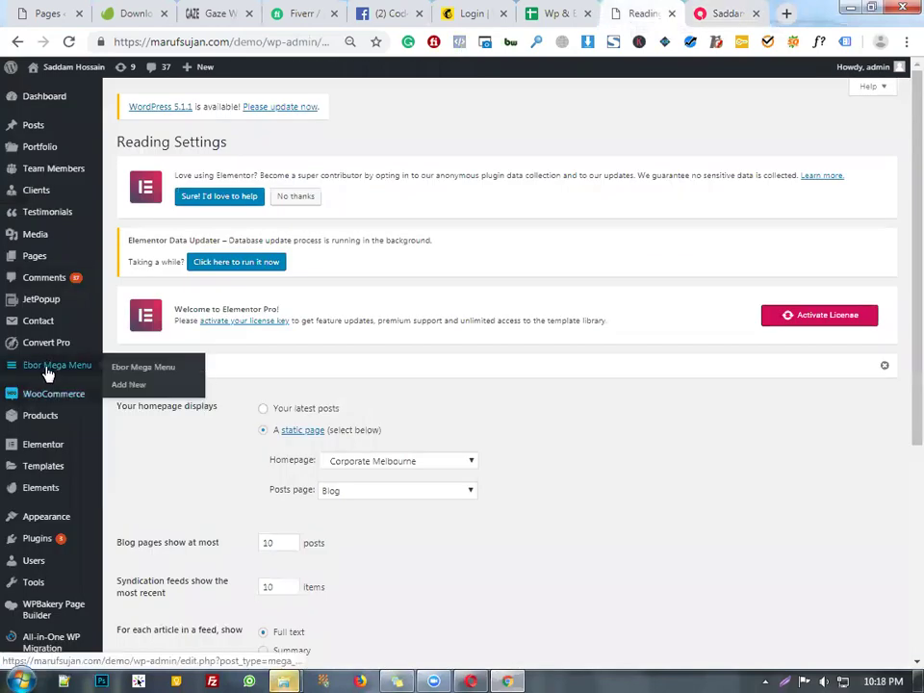
pyautogui.scroll(-4, 38, 404)
# - Go to the Slider Revolution plugin page, glancing at the live site while it loads
pyautogui.click(60, 585)
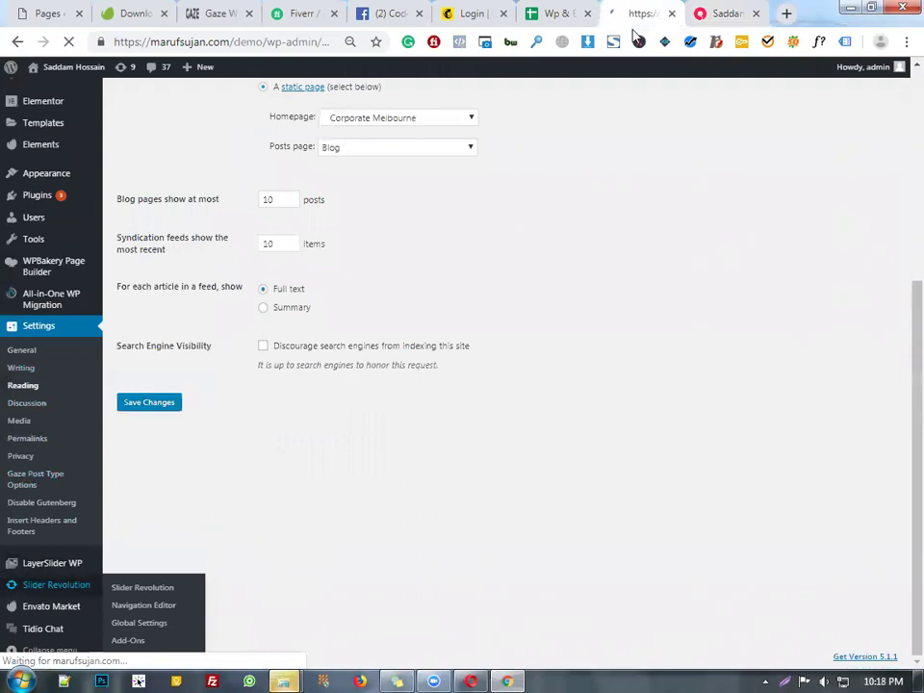
pyautogui.click(708, 10)
pyautogui.scroll(-3, 617, 252)
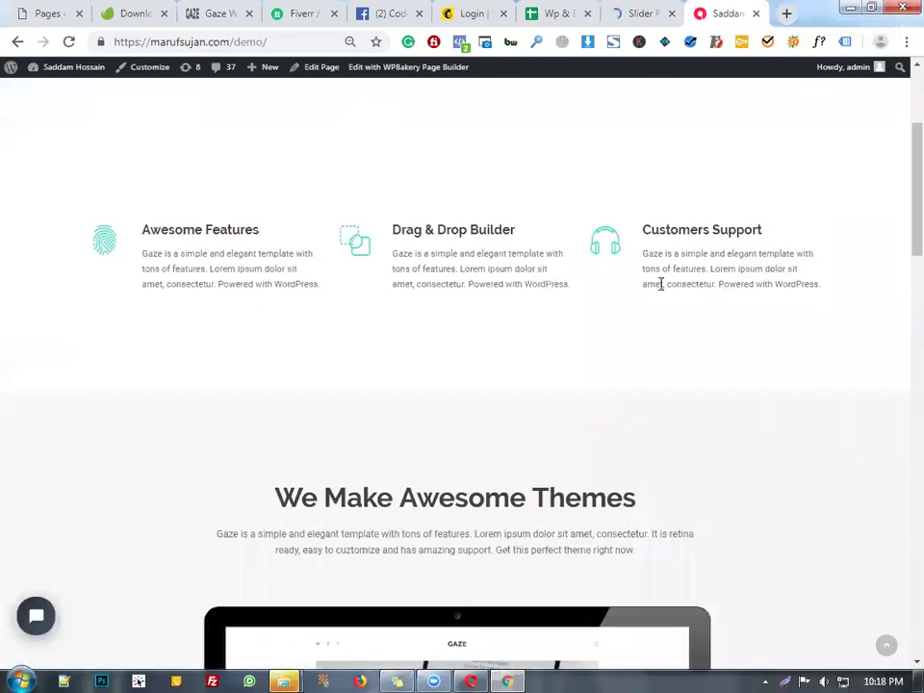
pyautogui.scroll(-5, 660, 283)
pyautogui.scroll(6, 661, 289)
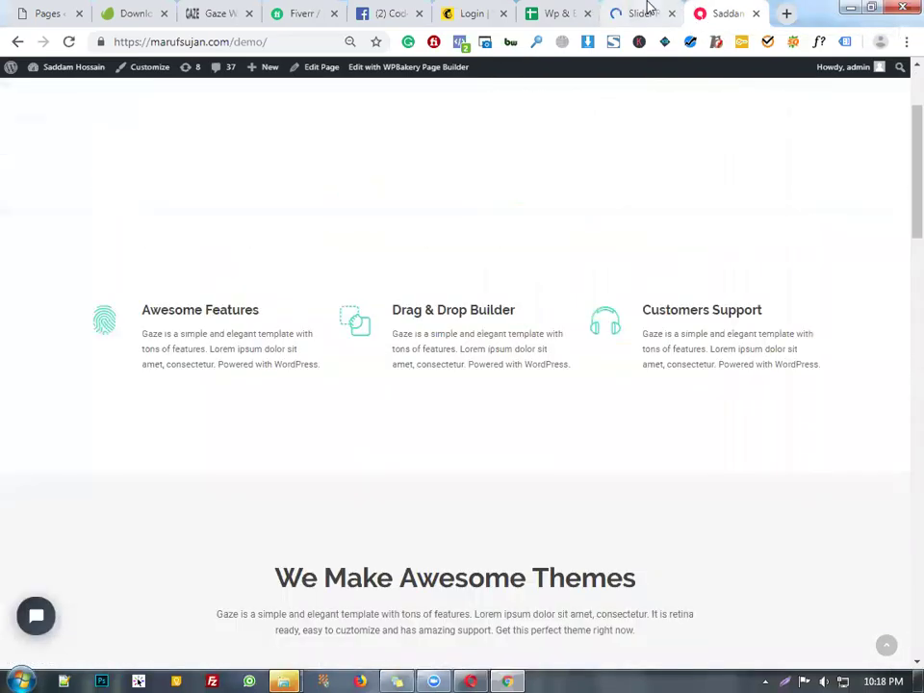
pyautogui.click(648, 9)
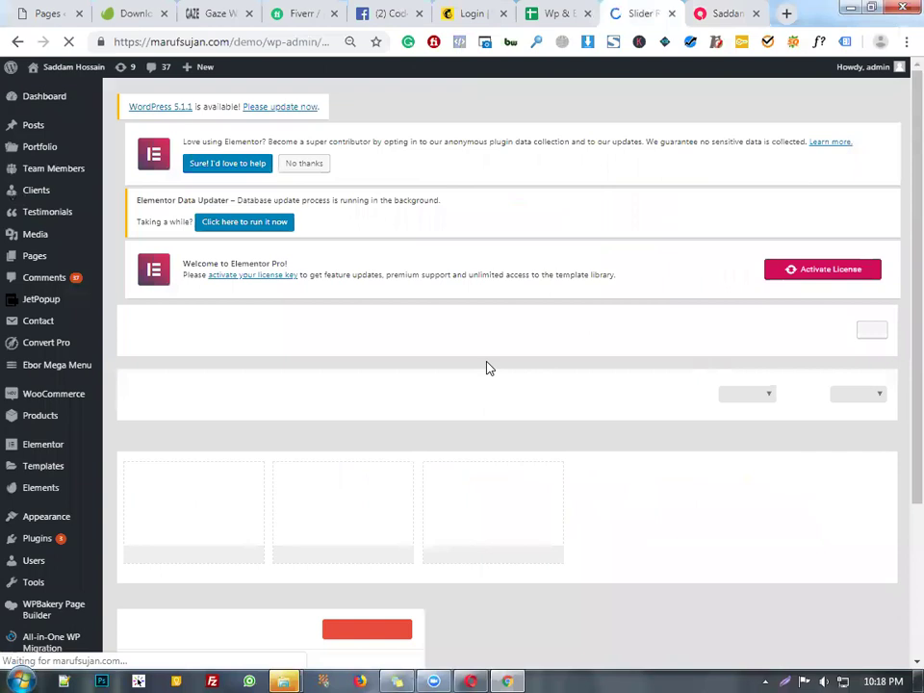
pyautogui.scroll(-3, 488, 367)
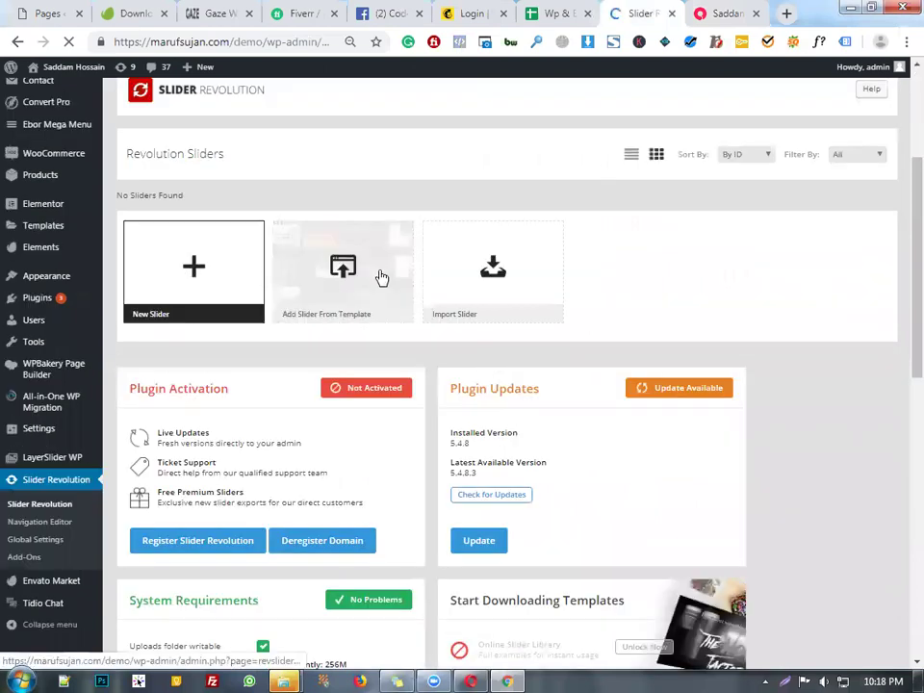
pyautogui.scroll(-2, 657, 254)
pyautogui.scroll(2, 564, 221)
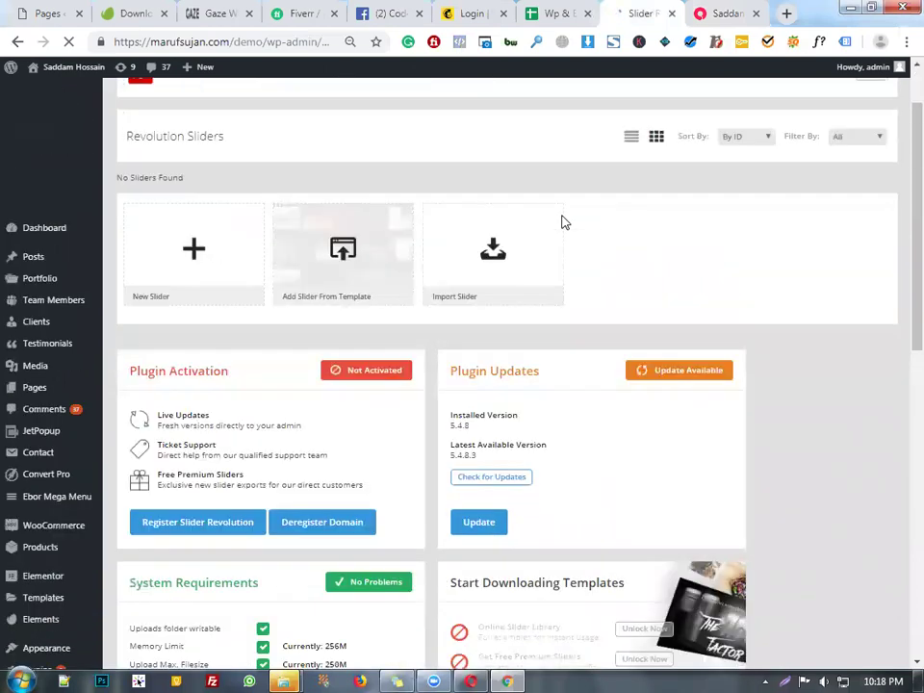
# - Start a slider import and browse drive E into the envato elements wordpress theme folder
pyautogui.click(508, 252)
pyautogui.click(319, 316)
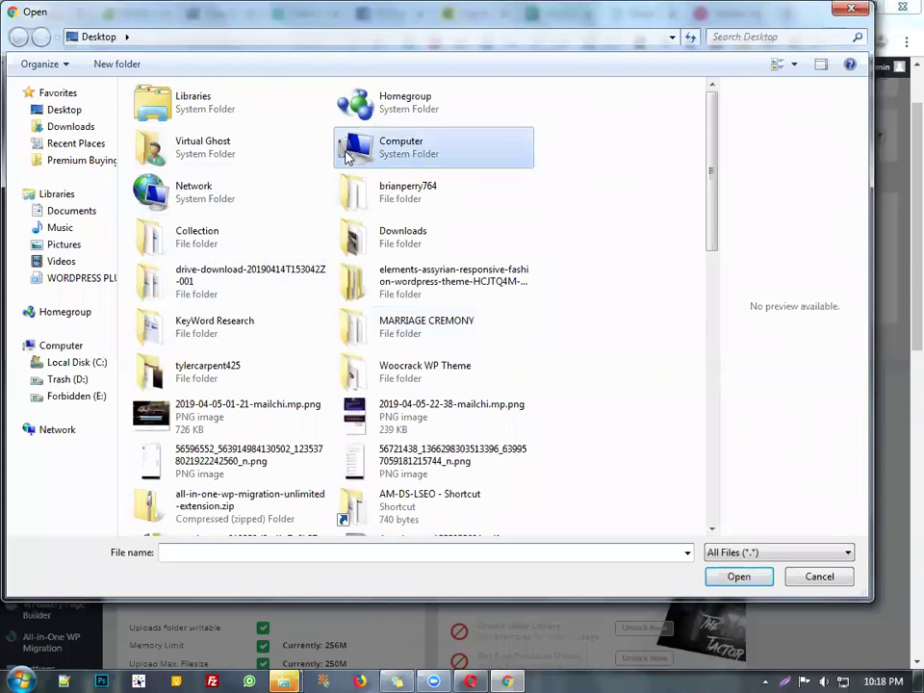
pyautogui.doubleClick(385, 147)
pyautogui.doubleClick(277, 177)
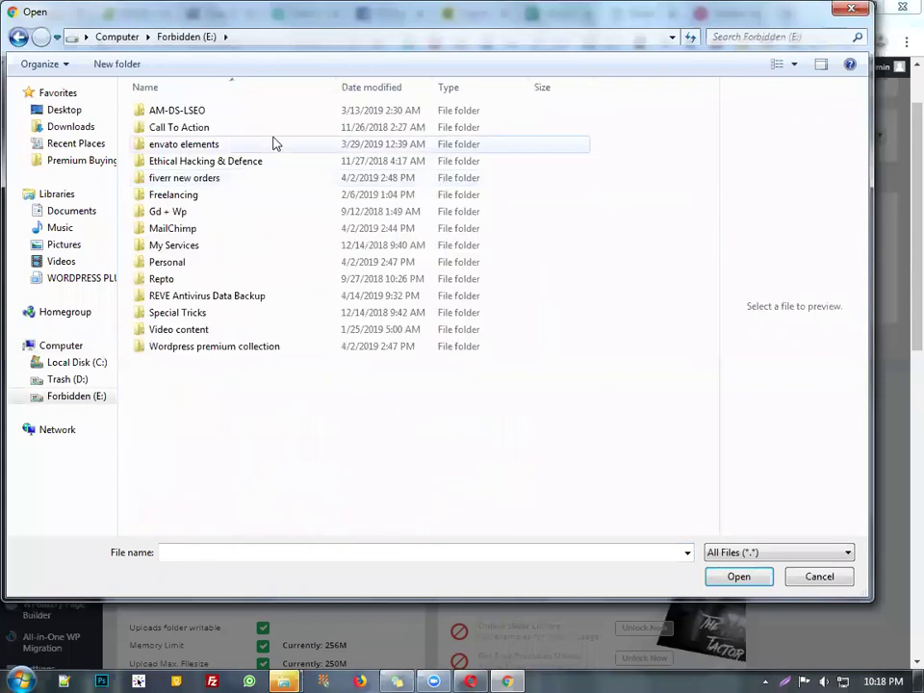
pyautogui.doubleClick(275, 145)
pyautogui.click(269, 136)
pyautogui.doubleClick(269, 136)
# - Navigate Gaze > v1.0.5 > Demo Data > Demo Sliders and choose melbourne-slider.zip
pyautogui.doubleClick(237, 126)
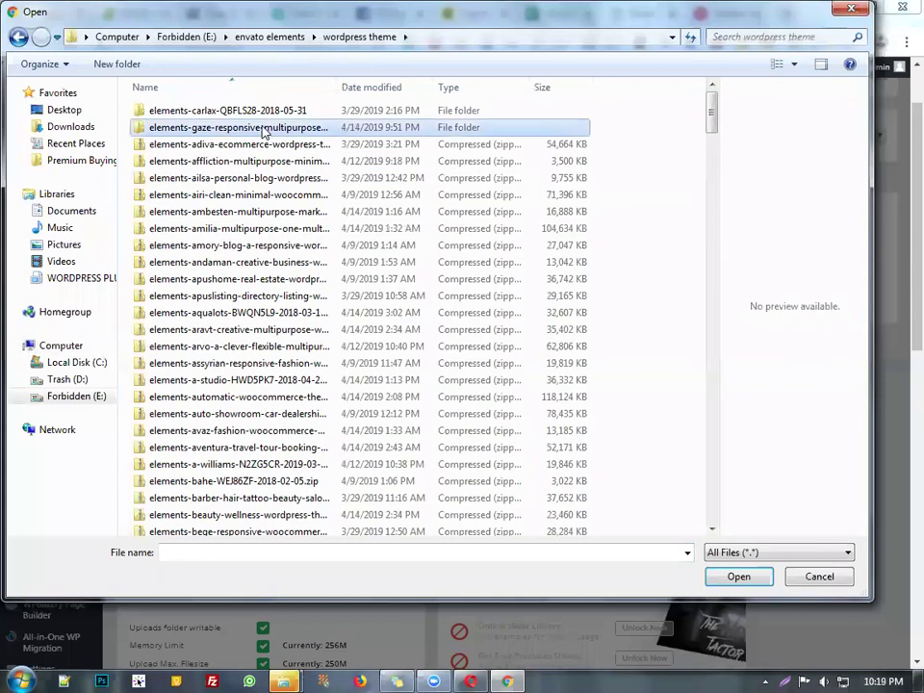
pyautogui.click(231, 129)
pyautogui.doubleClick(231, 129)
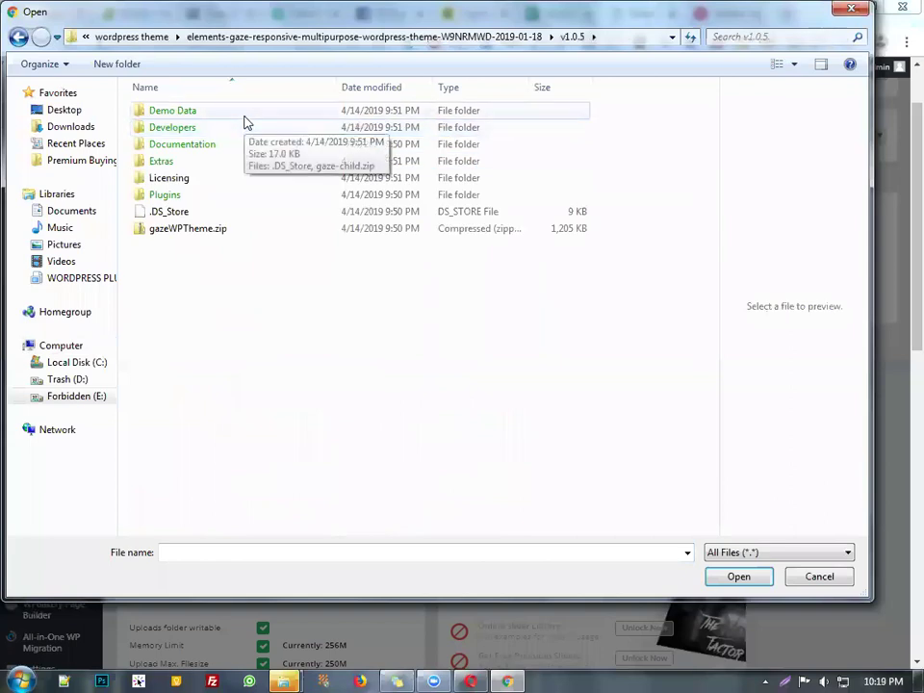
pyautogui.doubleClick(243, 117)
pyautogui.doubleClick(241, 122)
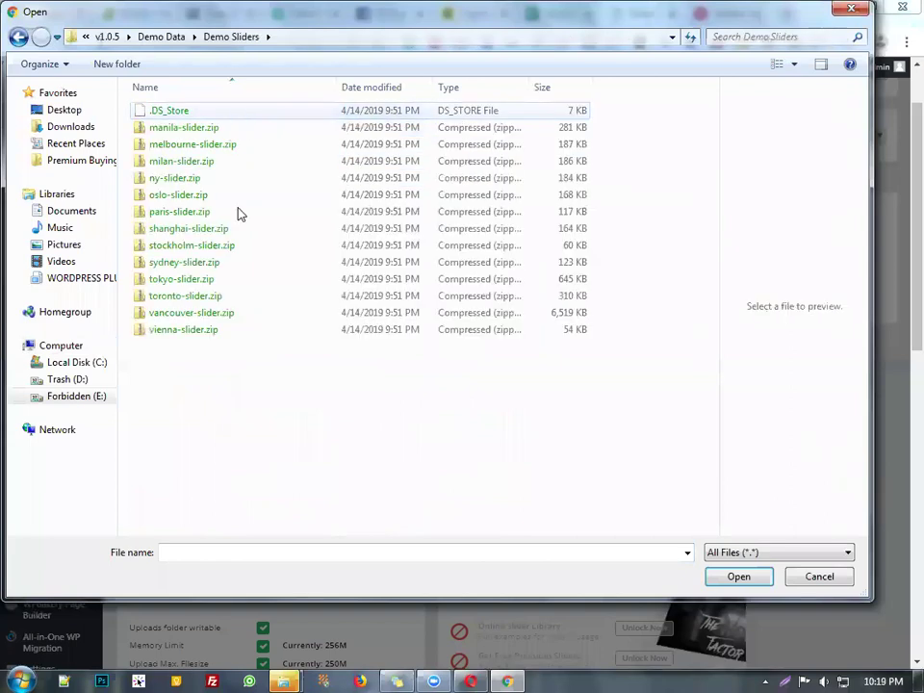
pyautogui.click(286, 146)
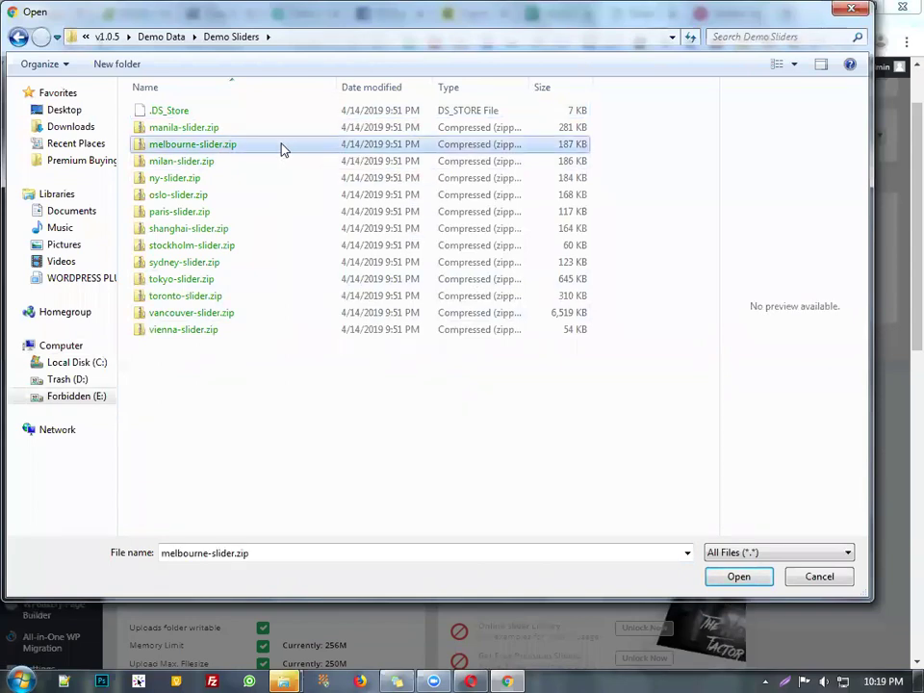
pyautogui.doubleClick(276, 150)
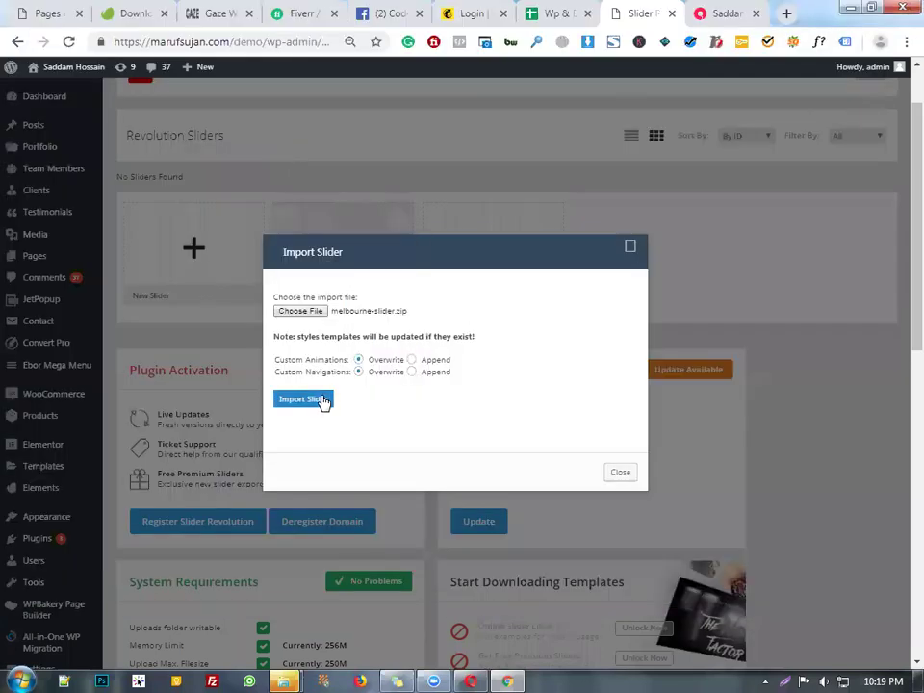
# - Import melbourne-slider.zip as slider #1 and reload the live homepage
pyautogui.click(324, 401)
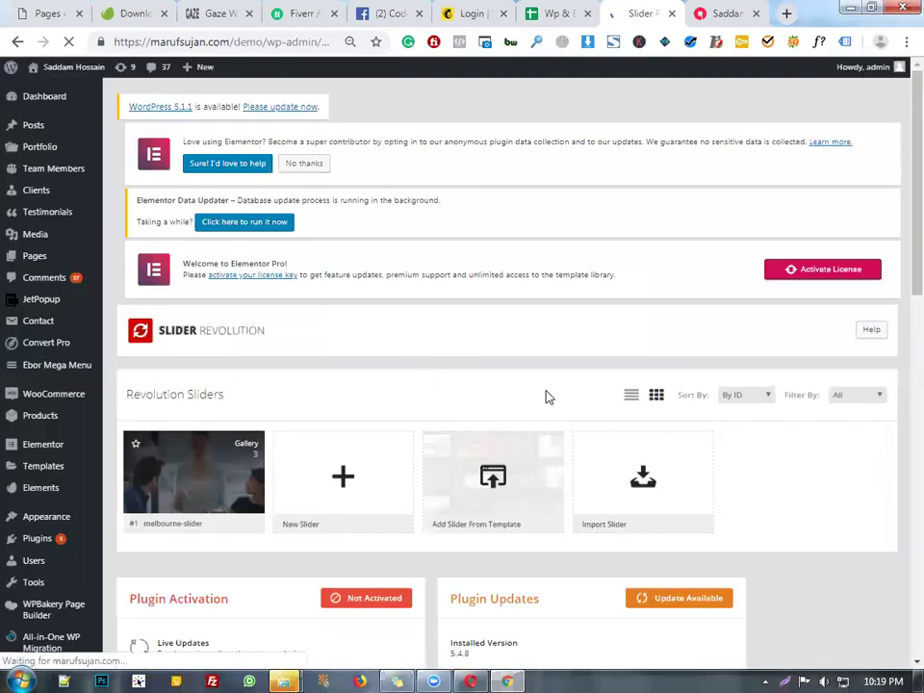
pyautogui.scroll(-5, 223, 154)
pyautogui.scroll(4, 241, 300)
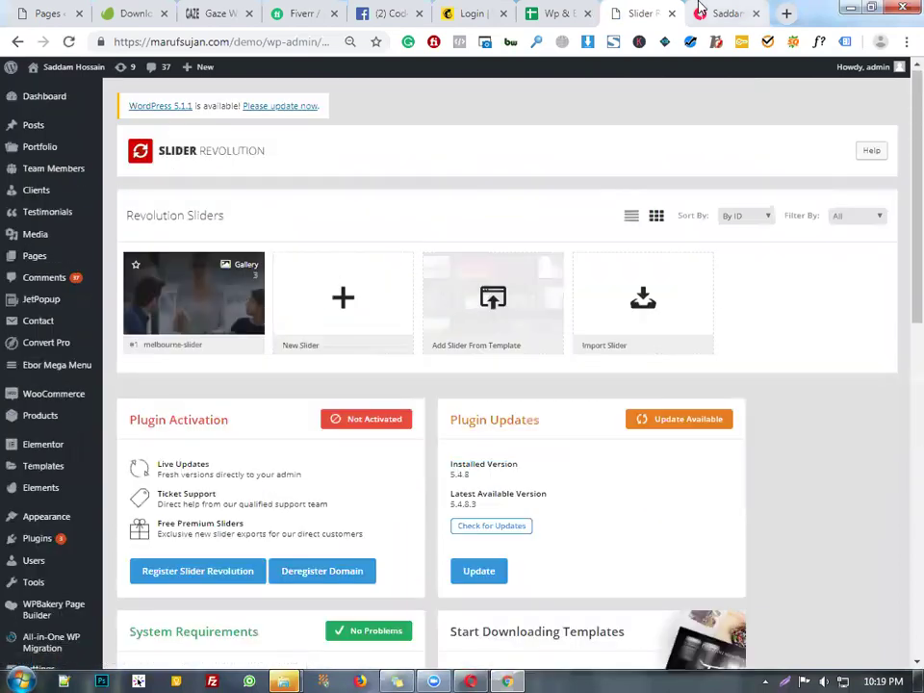
pyautogui.click(724, 13)
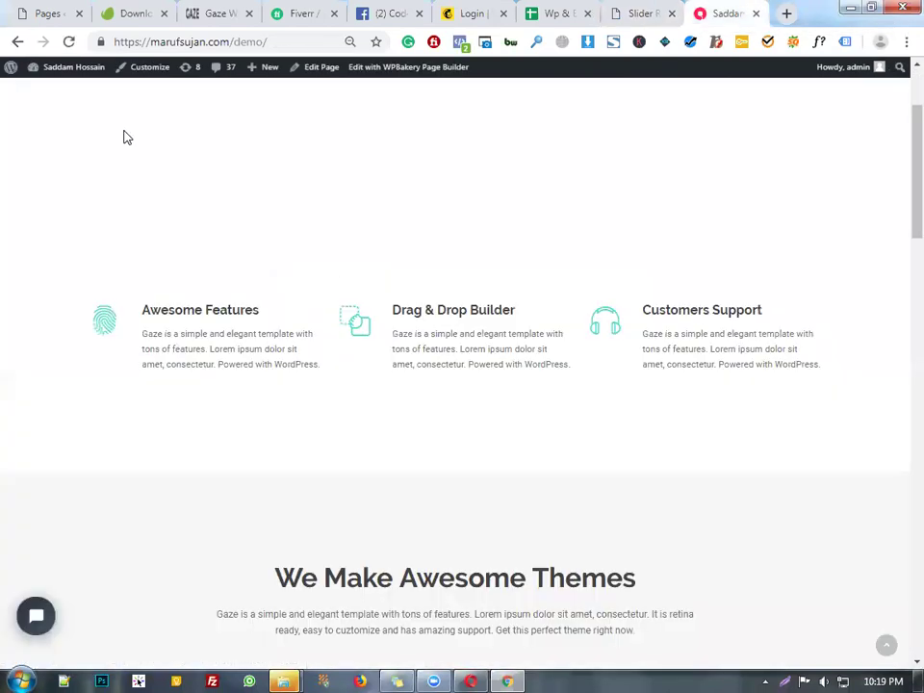
pyautogui.click(68, 42)
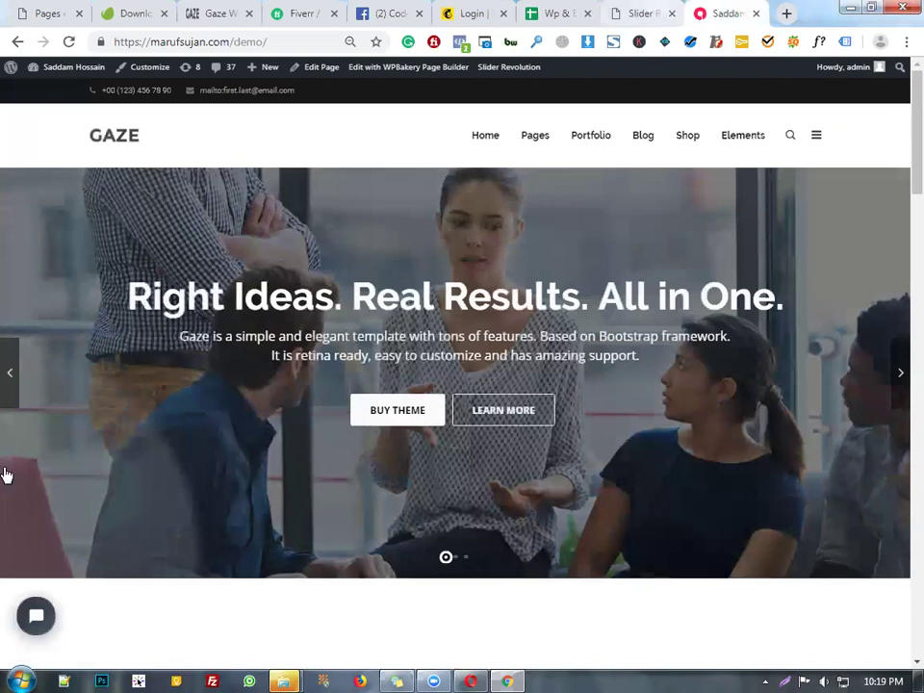
# - Review the live homepage now showing the Melbourne slider hero
pyautogui.click(643, 14)
pyautogui.hotkey('ctrl', 'Tab')
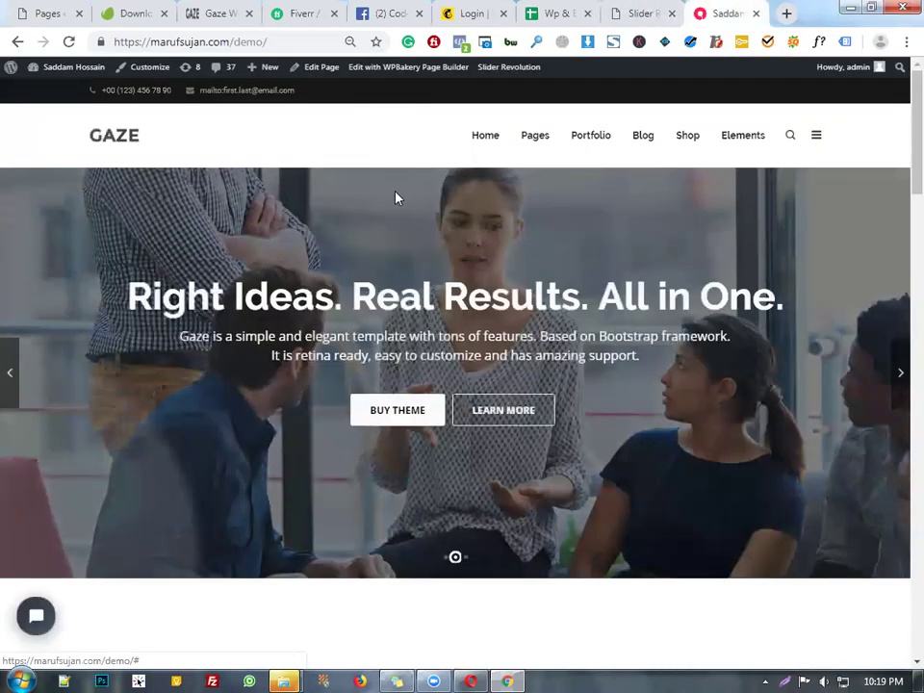
pyautogui.scroll(-6, 390, 223)
pyautogui.scroll(5, 524, 347)
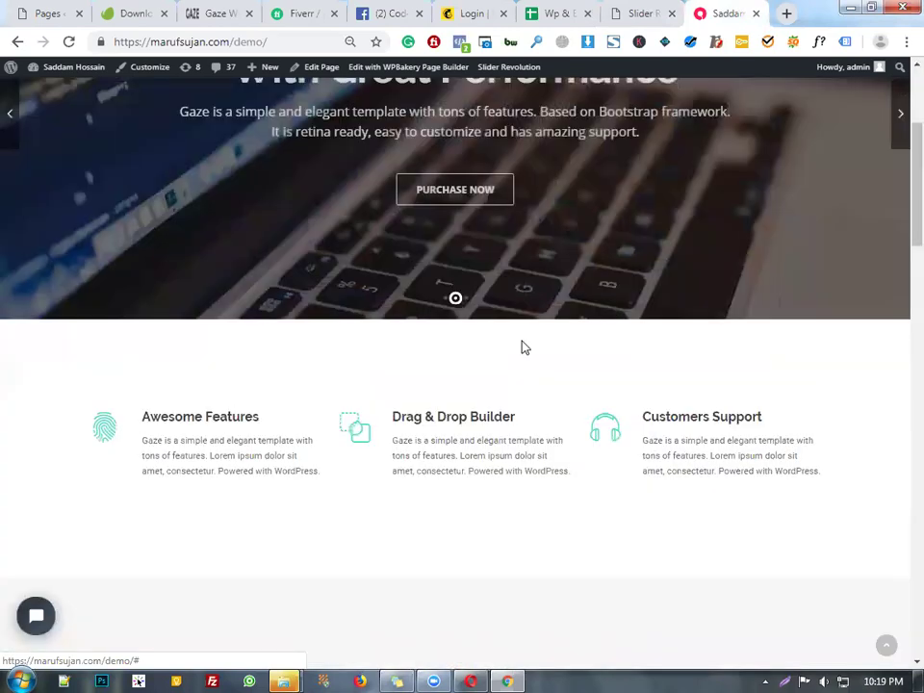
pyautogui.scroll(-3, 610, 271)
pyautogui.scroll(5, 611, 270)
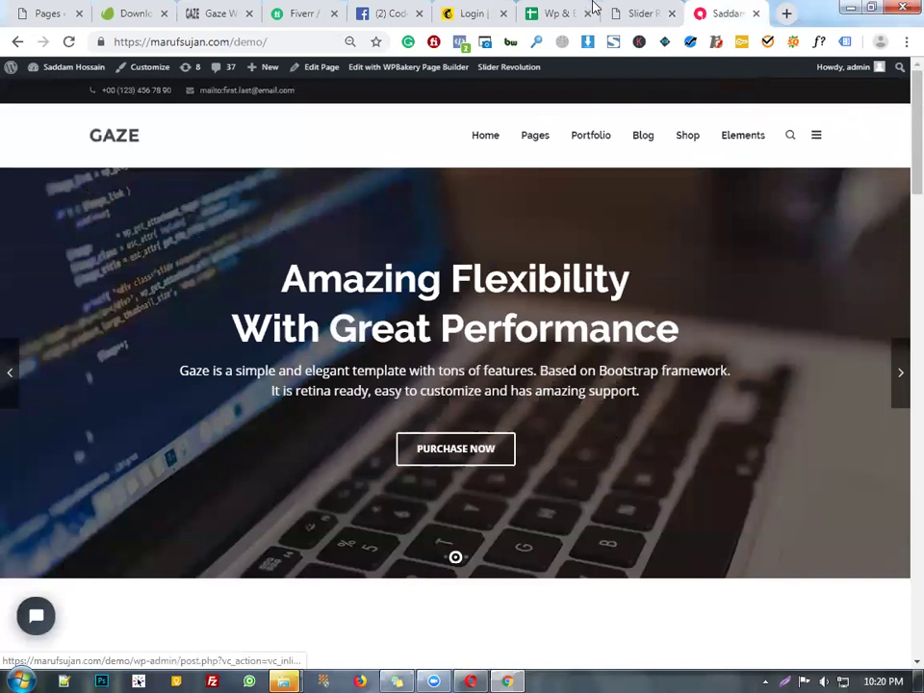
# - Open melbourne-slider for editing, then advance the live homepage hero to its next slide
pyautogui.click(627, 13)
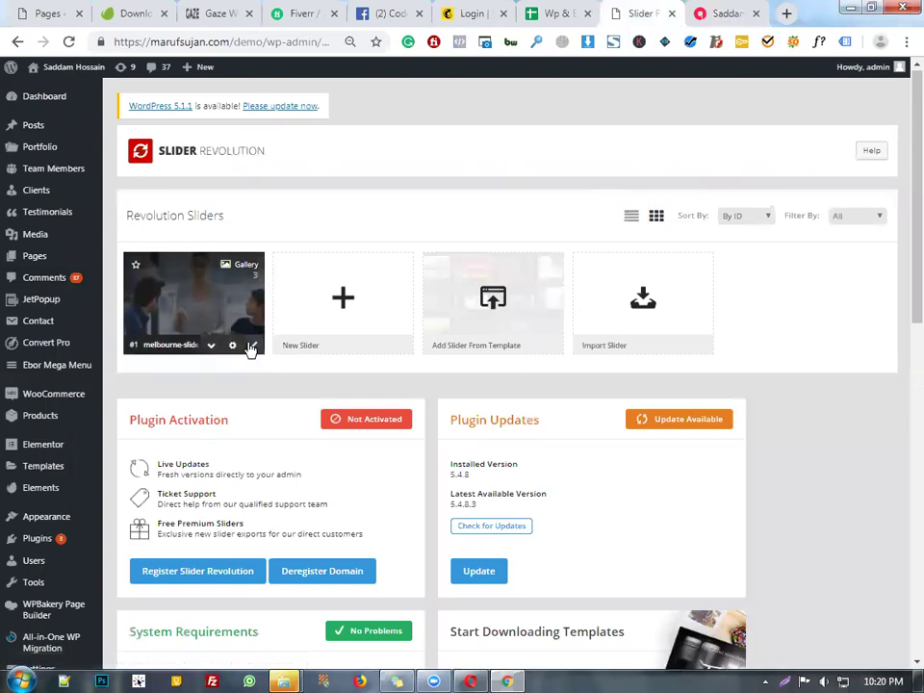
pyautogui.click(252, 346)
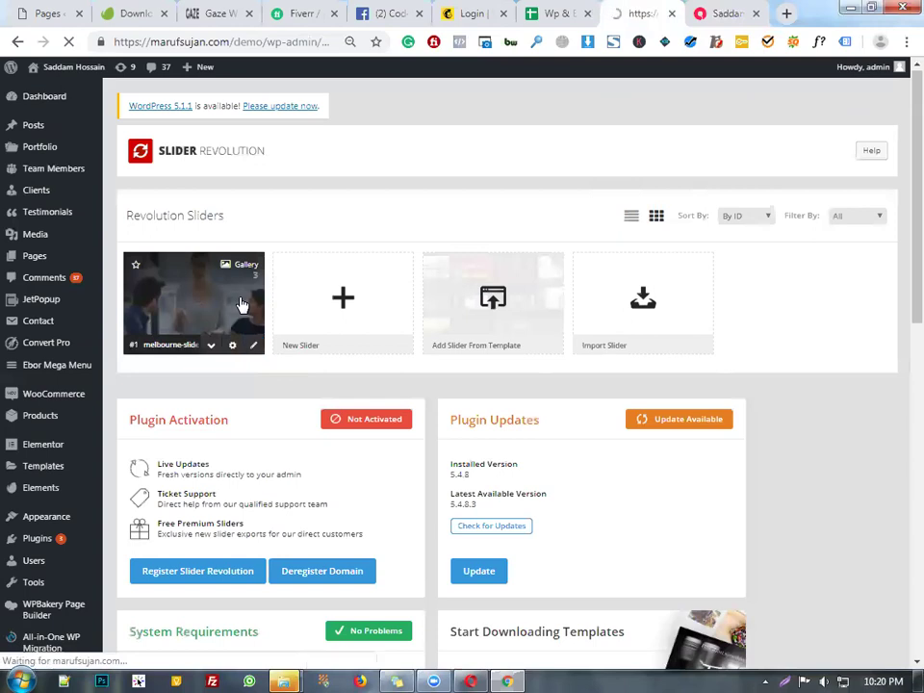
pyautogui.click(693, 8)
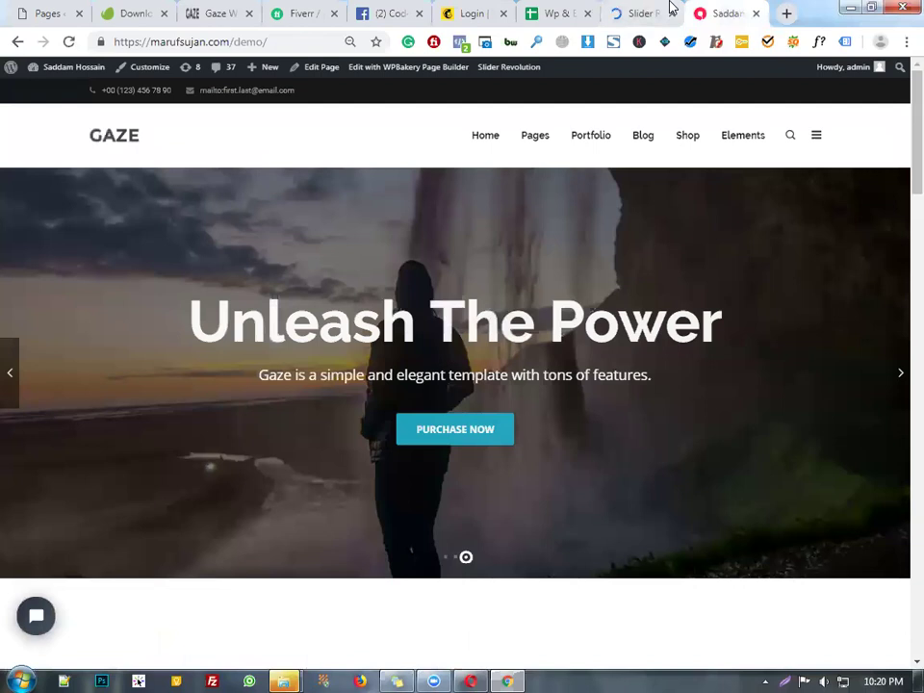
pyautogui.click(657, 9)
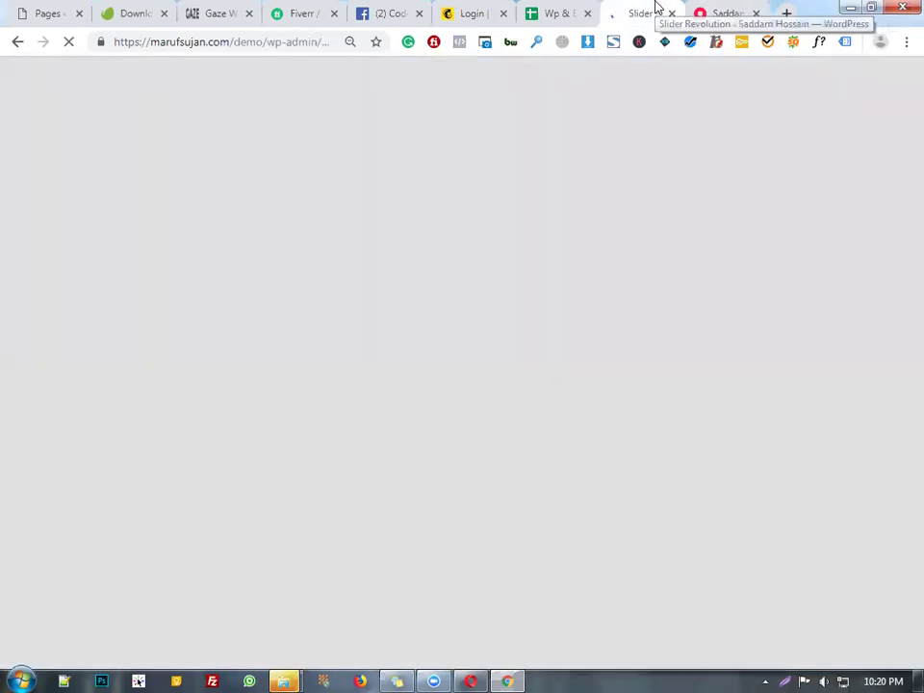
pyautogui.click(701, 11)
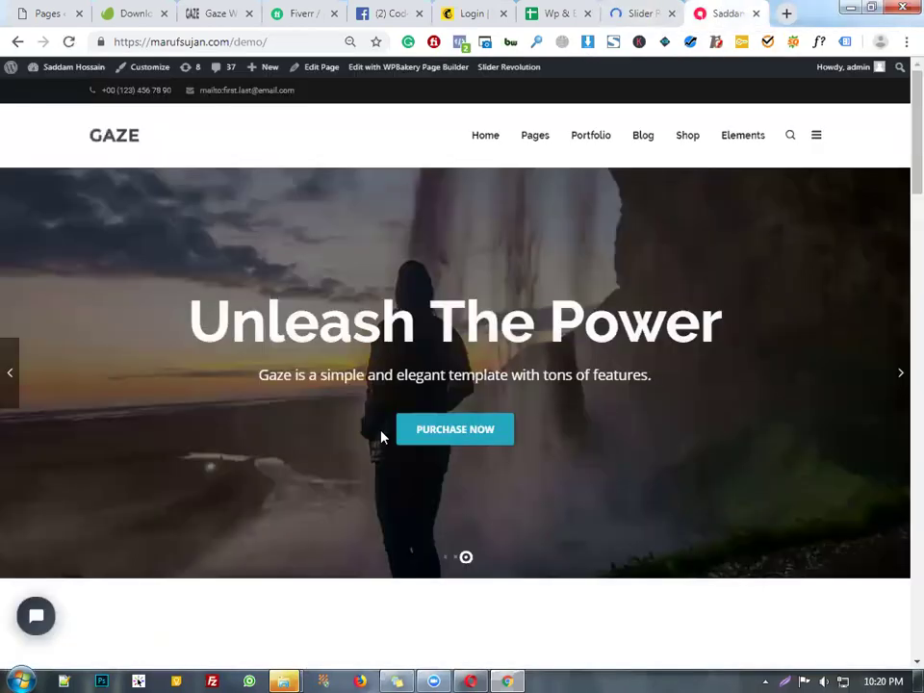
pyautogui.click(899, 375)
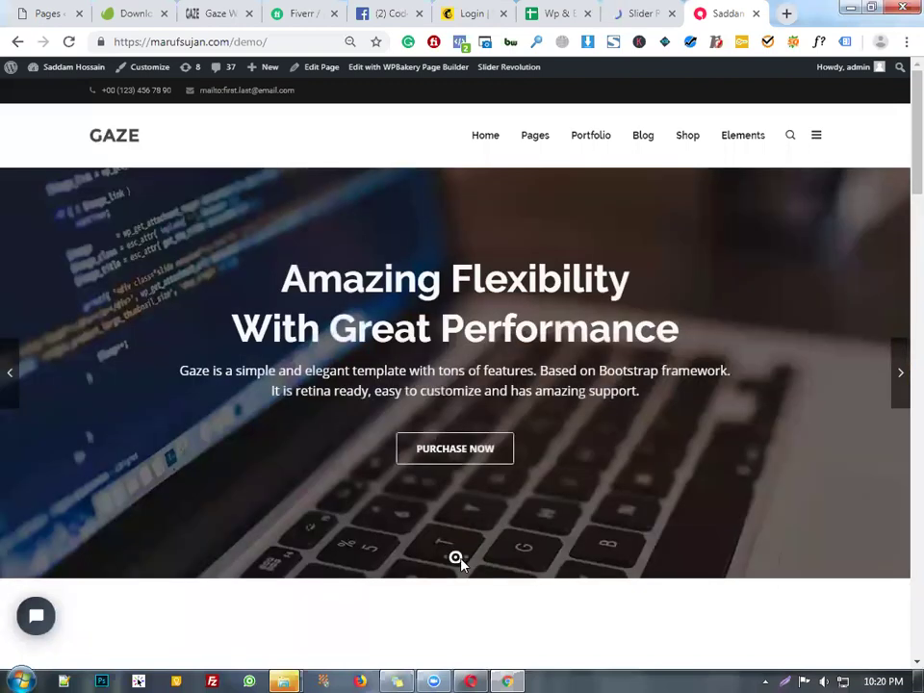
# - In the melbourne-slider Slide Editor, open the Select Slide Image library for slide #1's Main Background
pyautogui.click(677, 8)
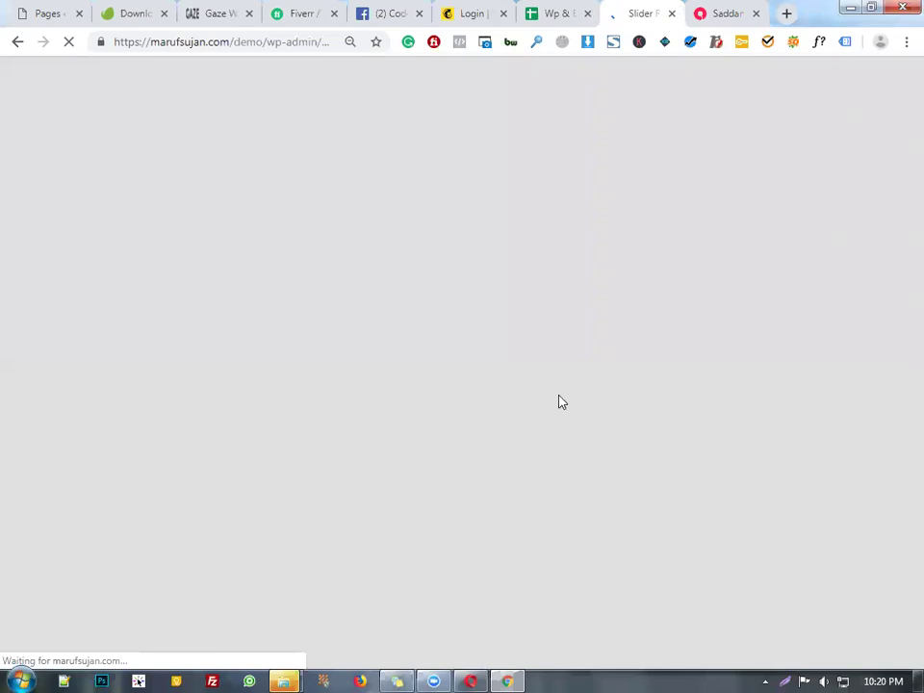
pyautogui.scroll(-3, 545, 393)
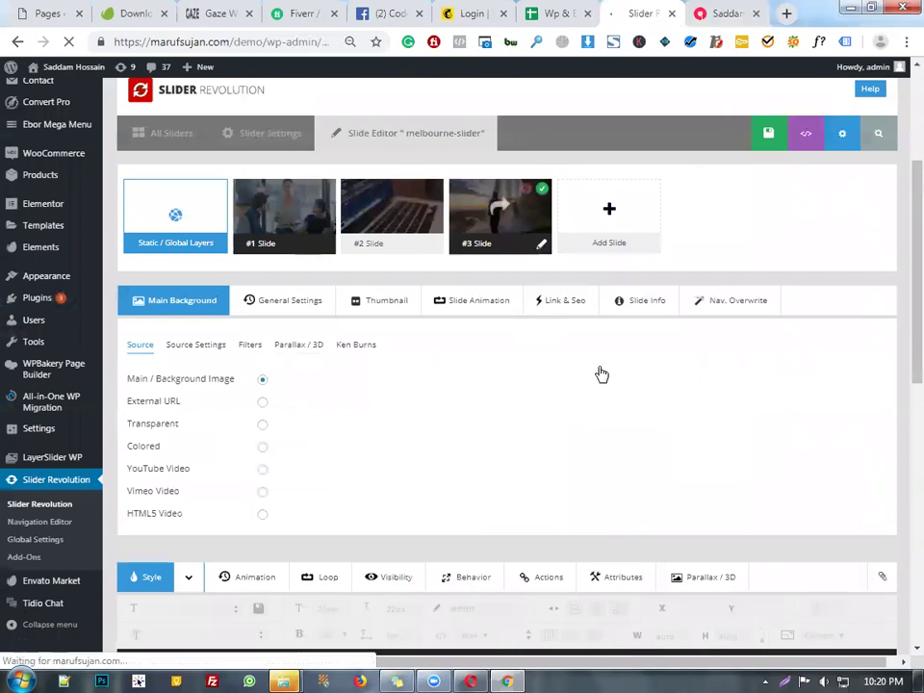
pyautogui.scroll(-5, 599, 373)
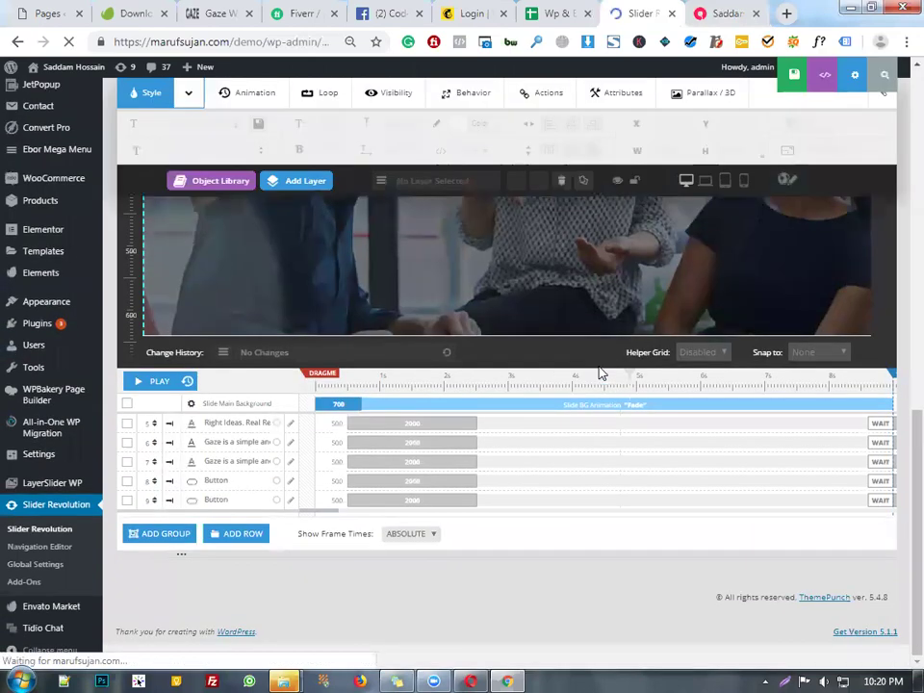
pyautogui.scroll(-3, 610, 395)
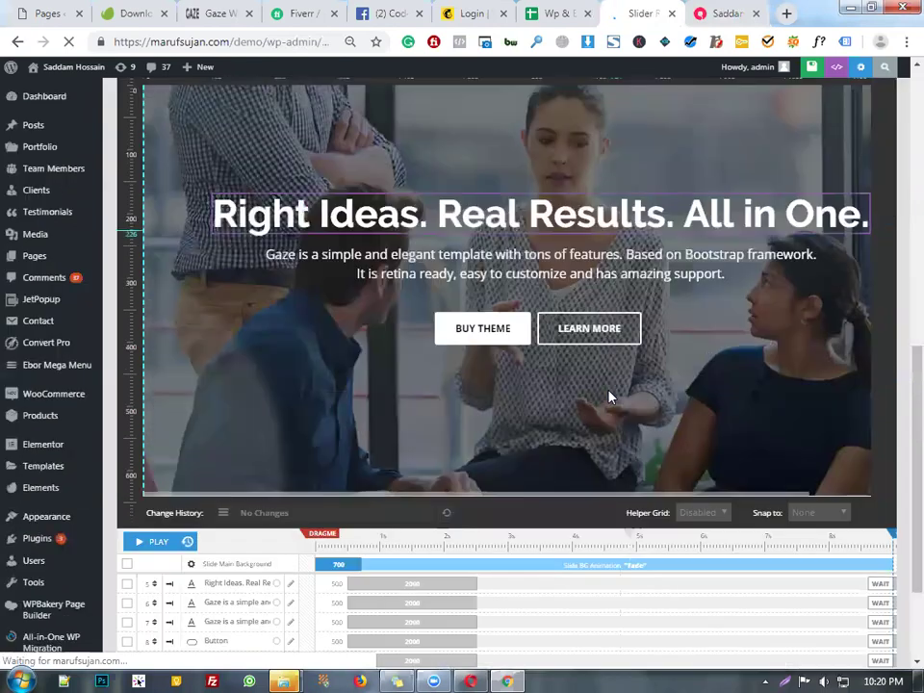
pyautogui.scroll(5, 331, 424)
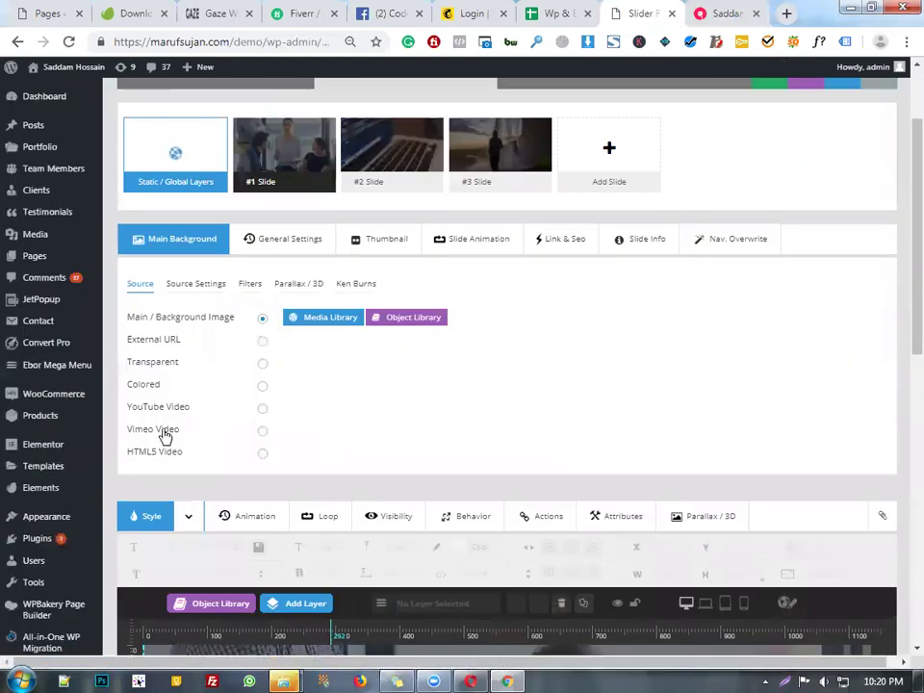
pyautogui.scroll(-5, 371, 422)
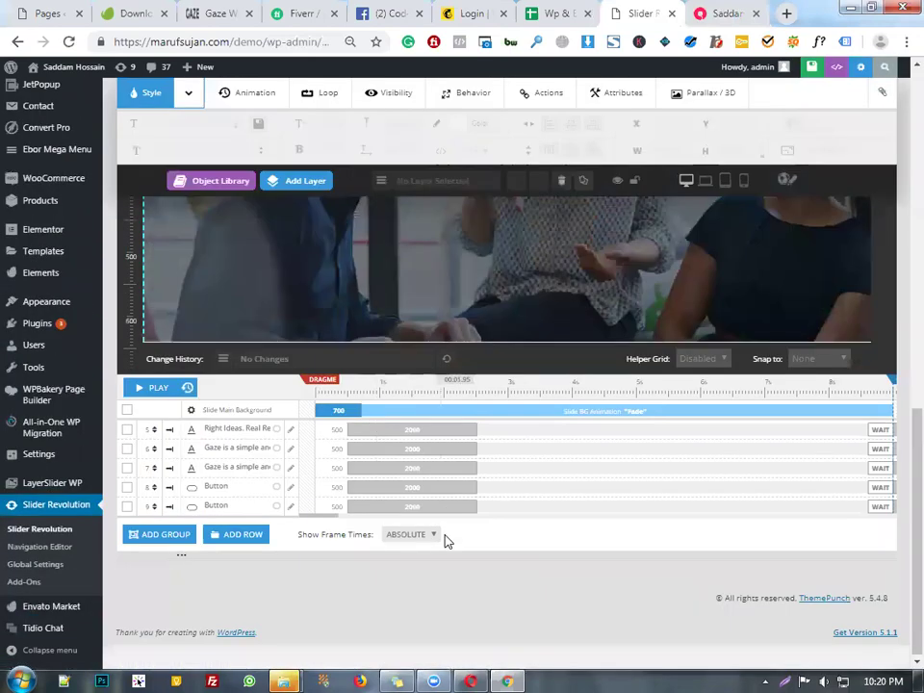
pyautogui.scroll(7, 445, 540)
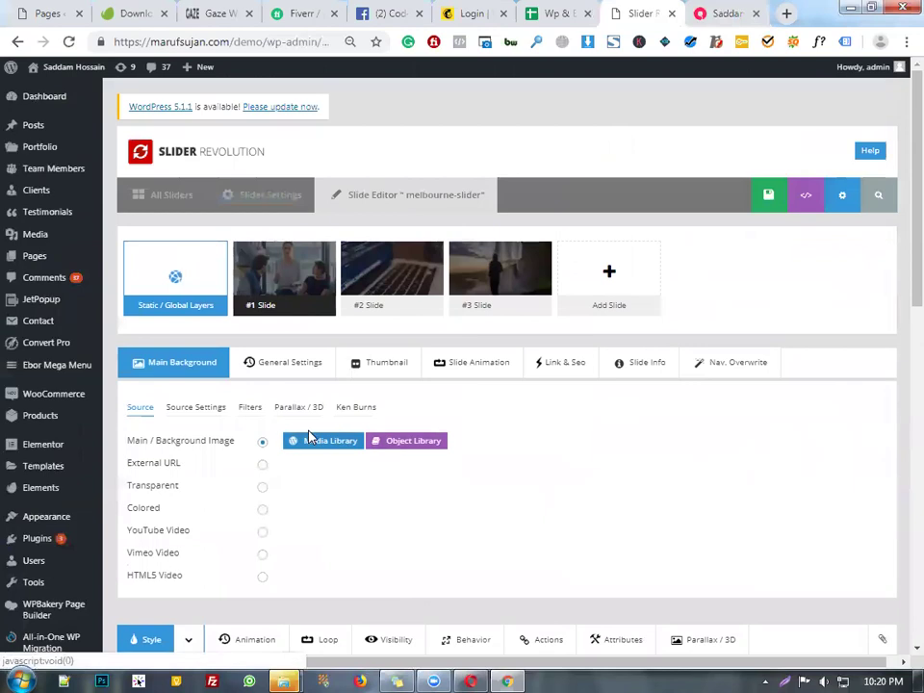
pyautogui.click(314, 448)
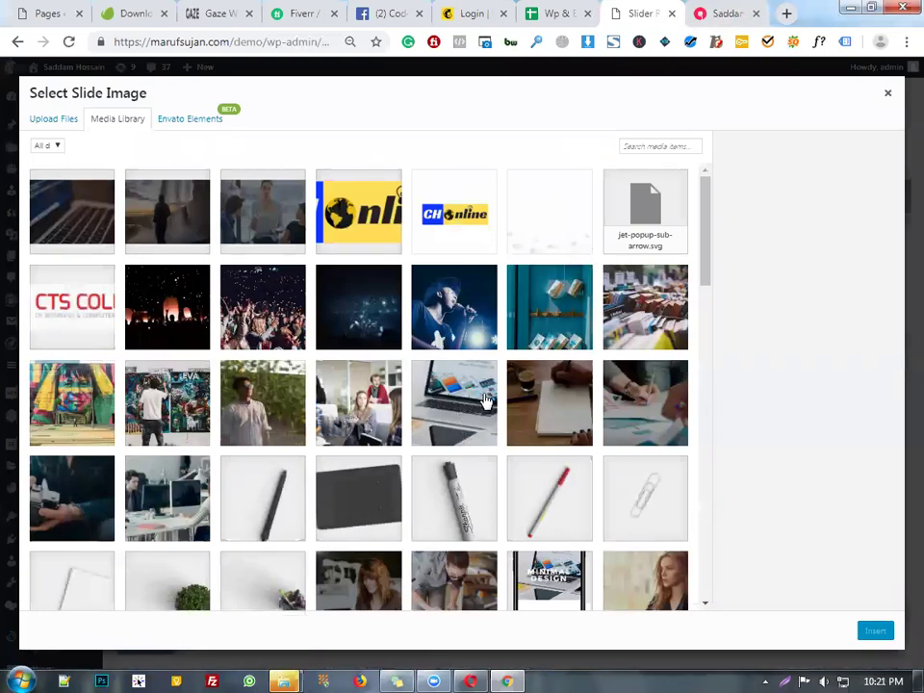
# - Insert the hand-writing-on-paper photo as slide #1's background and save the slide
pyautogui.scroll(-2, 486, 399)
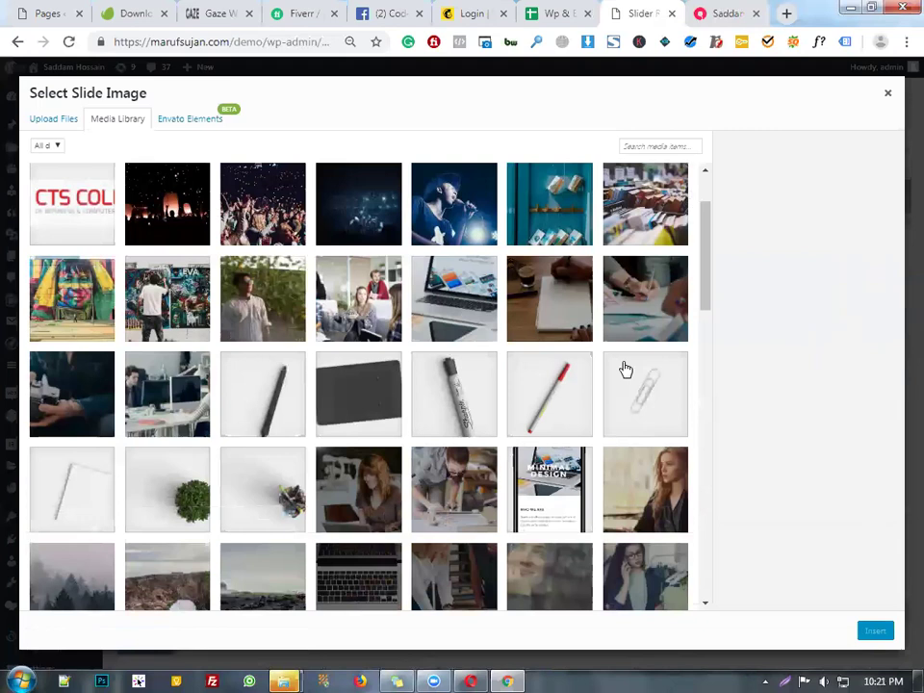
pyautogui.scroll(-2, 623, 371)
pyautogui.scroll(3, 660, 332)
pyautogui.click(646, 333)
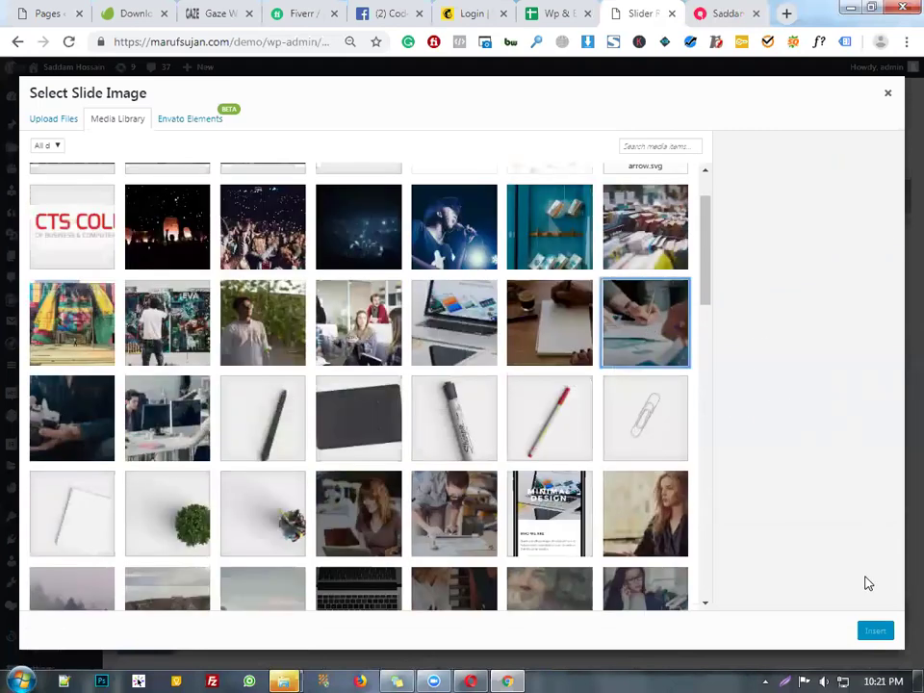
pyautogui.click(877, 638)
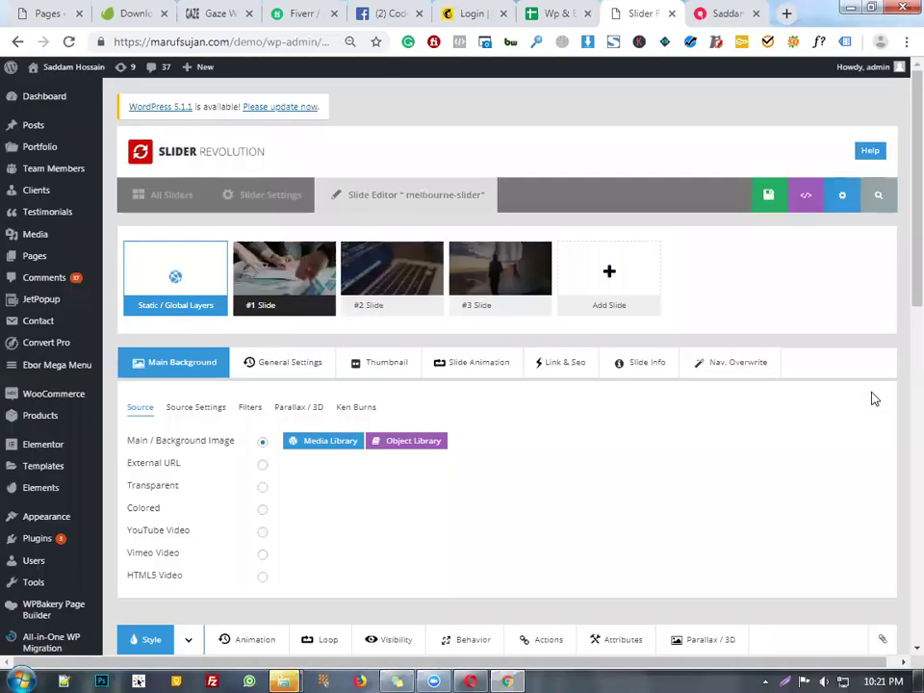
pyautogui.scroll(-3, 696, 367)
pyautogui.scroll(-4, 695, 367)
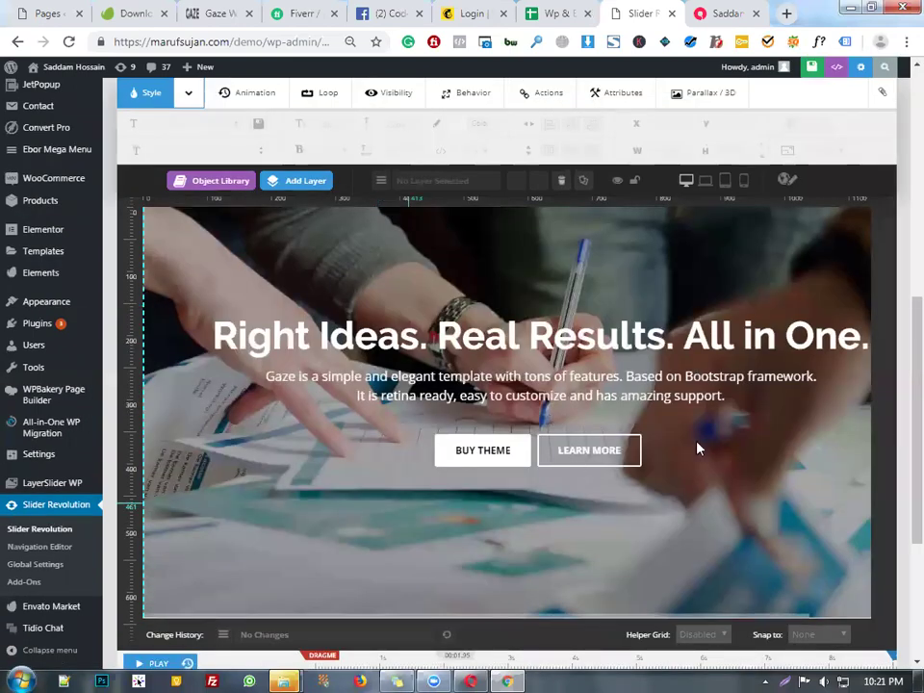
pyautogui.click(791, 67)
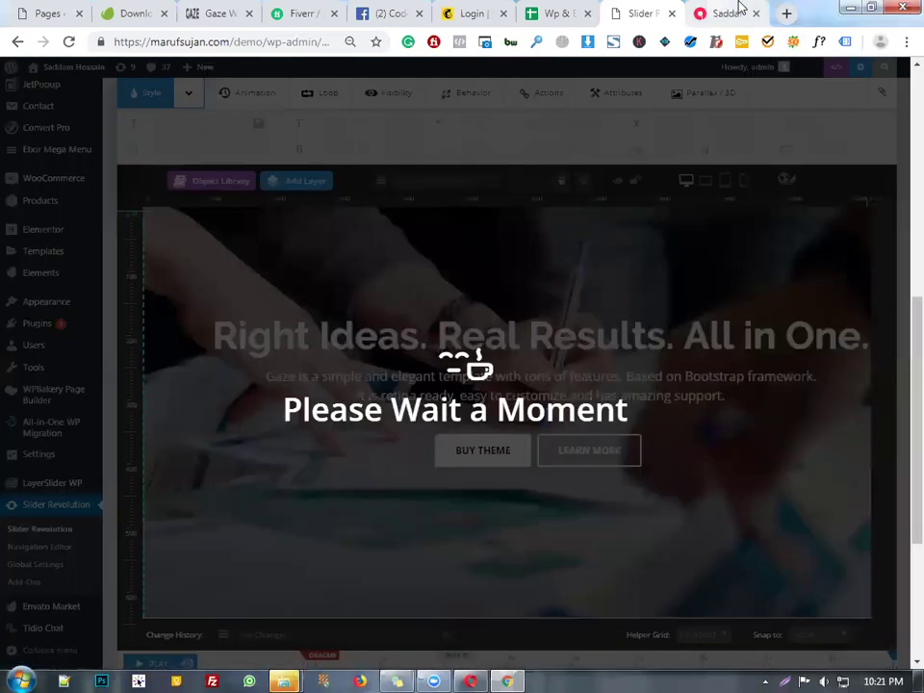
pyautogui.scroll(-3, 533, 366)
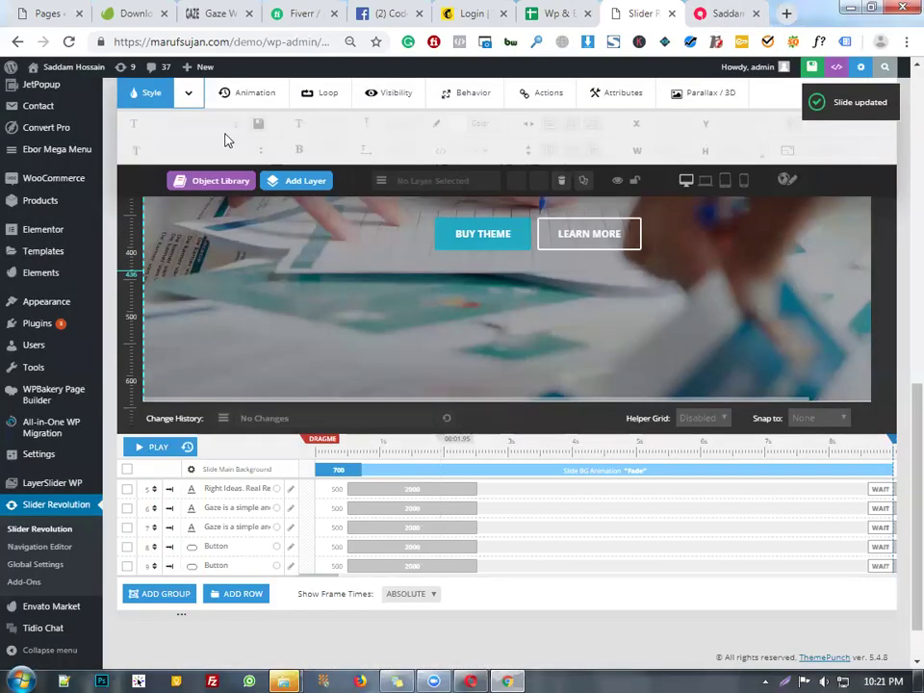
pyautogui.click(723, 13)
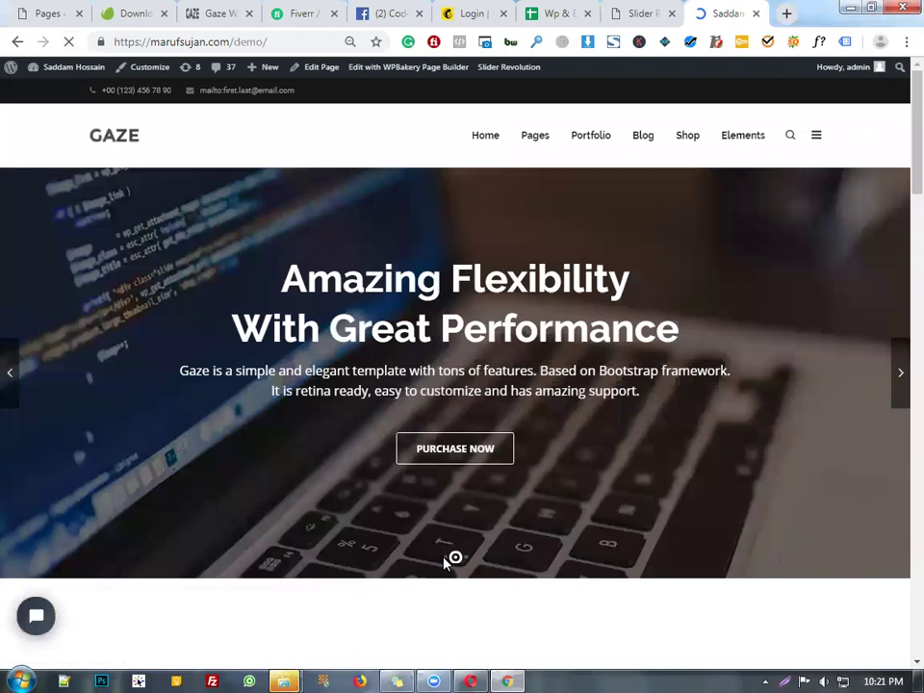
pyautogui.press('F5')
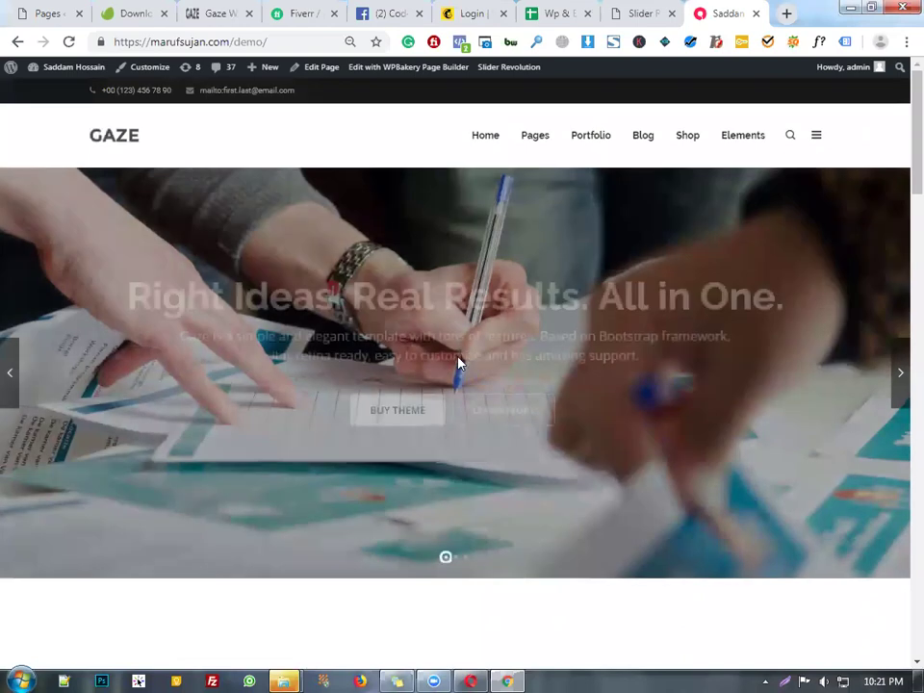
pyautogui.scroll(-8, 707, 491)
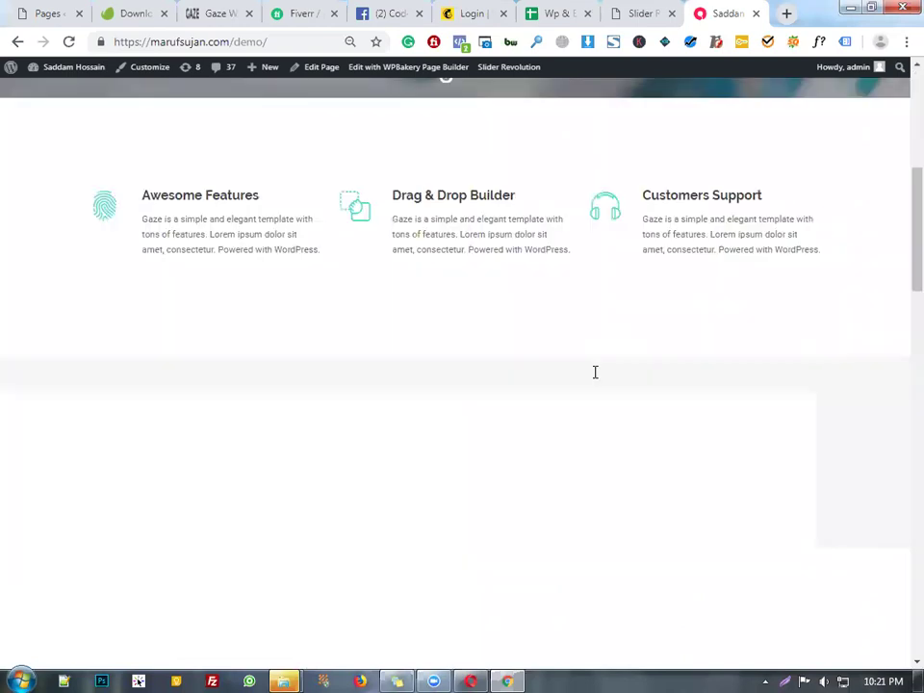
pyautogui.scroll(3, 674, 145)
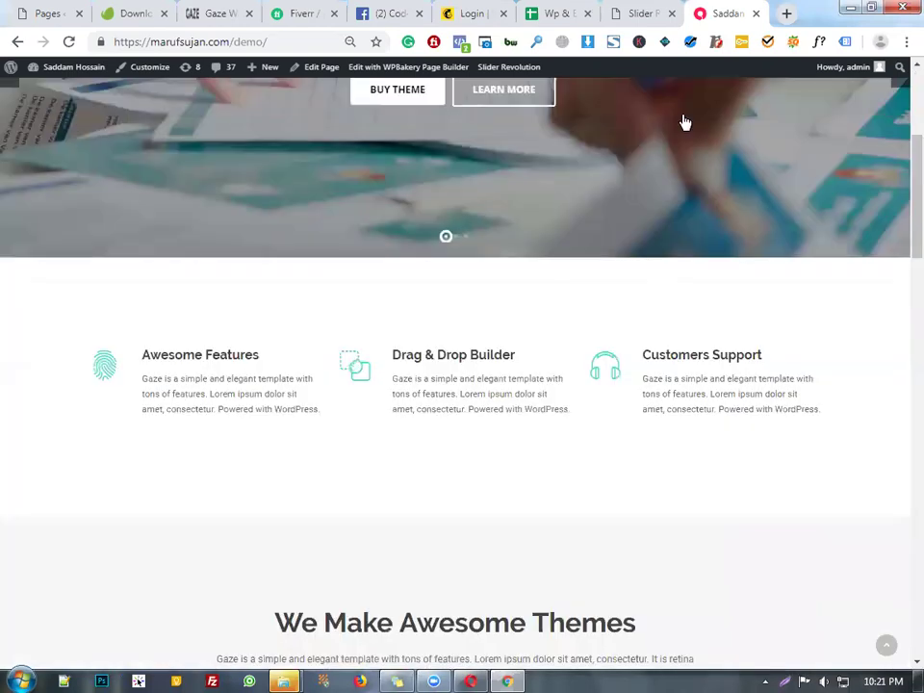
pyautogui.scroll(5, 770, 154)
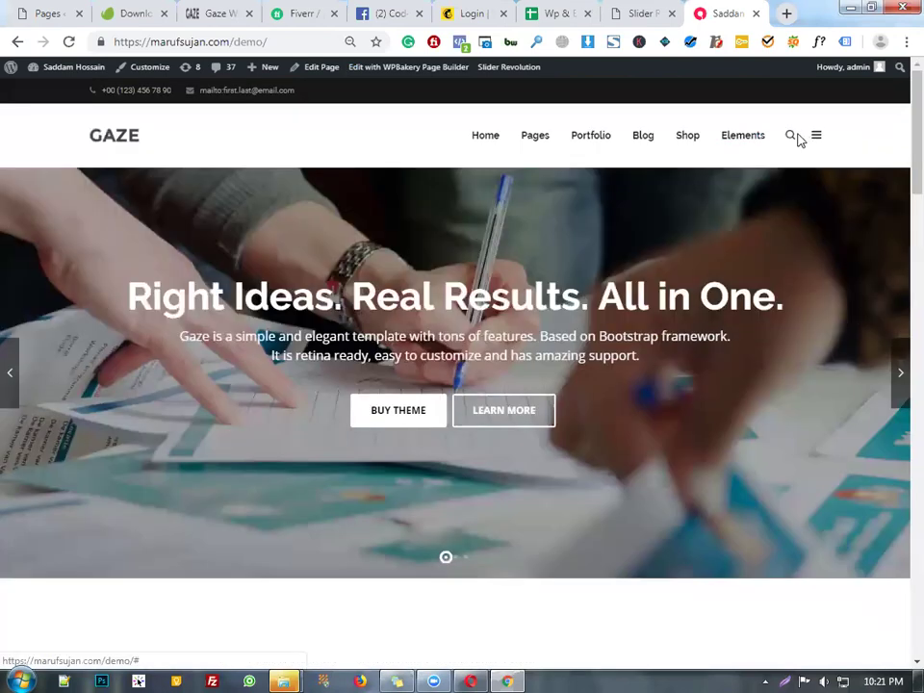
pyautogui.click(643, 11)
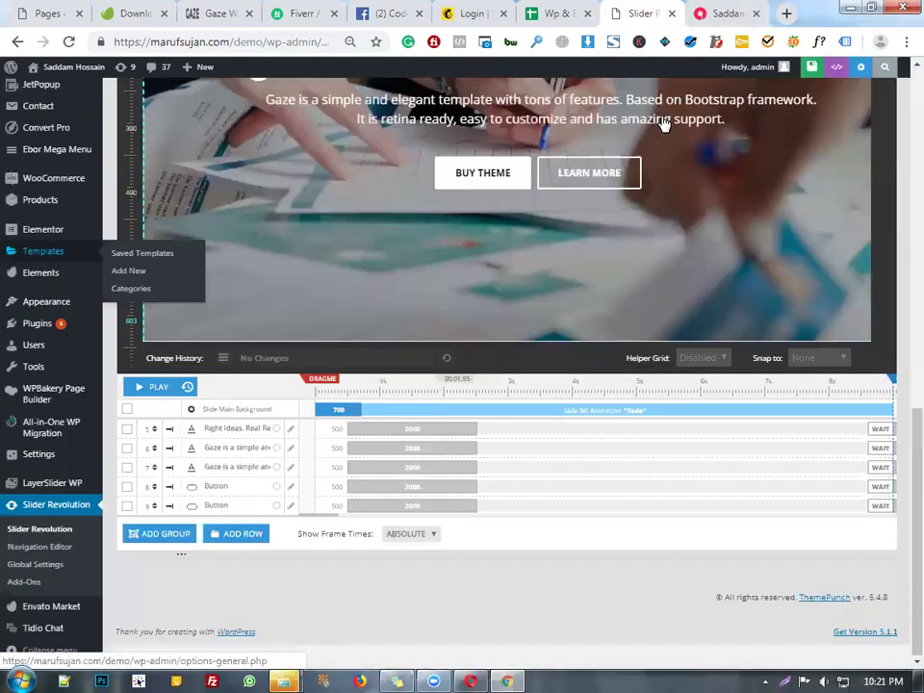
pyautogui.click(722, 13)
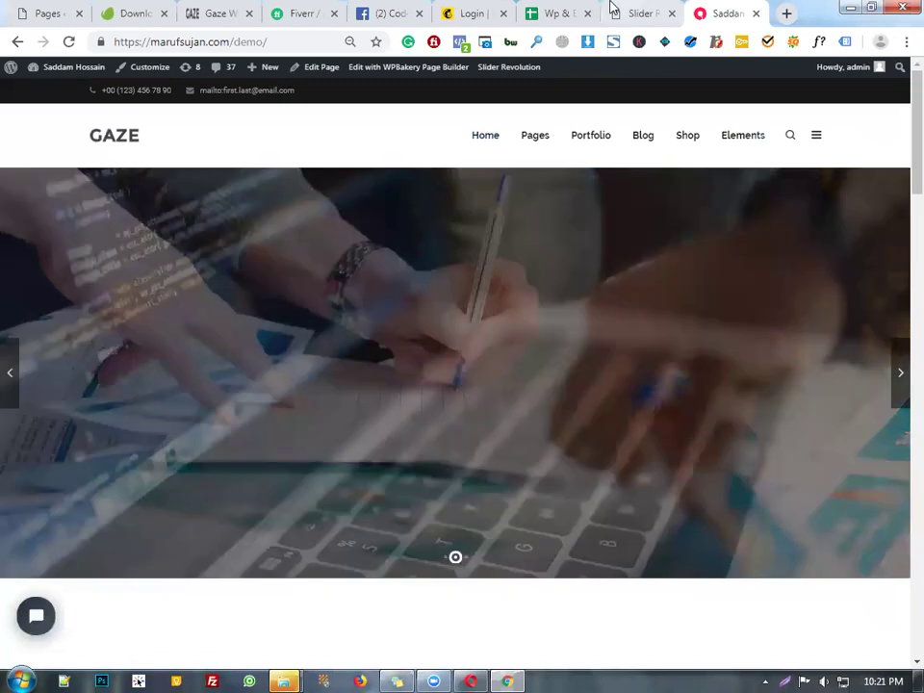
pyautogui.hotkey('ctrl', 'shift', 'Tab')
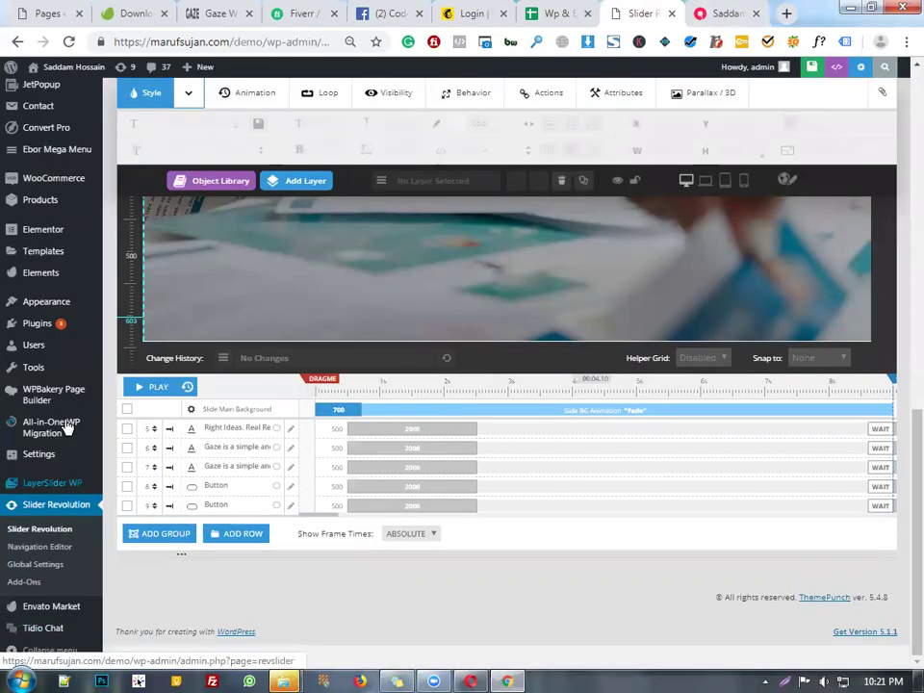
pyautogui.moveTo(53, 318)
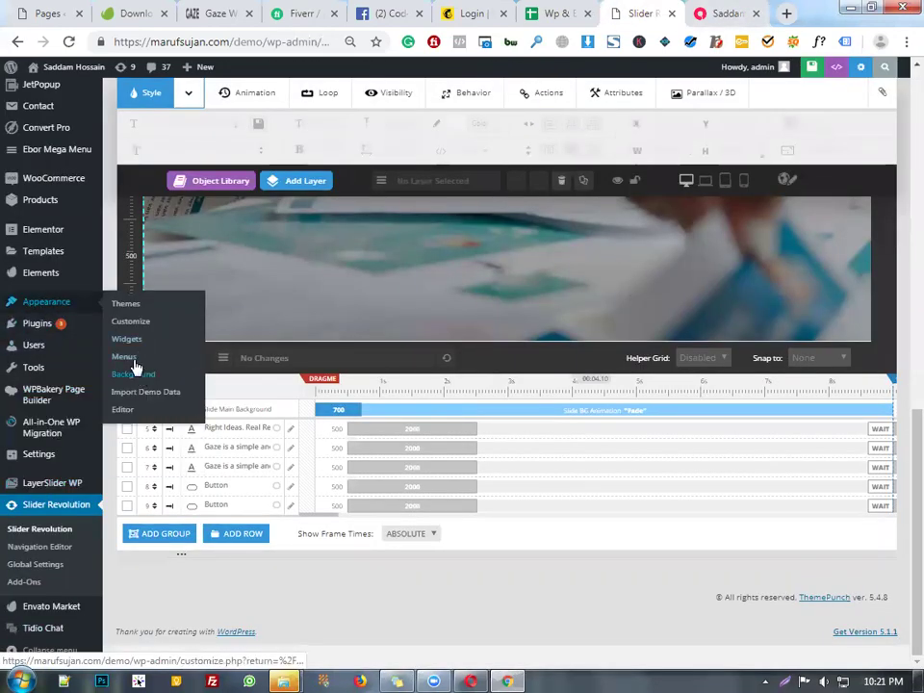
# - Go to the Menus admin page, comparing it against the live demo homepage
pyautogui.click(134, 359)
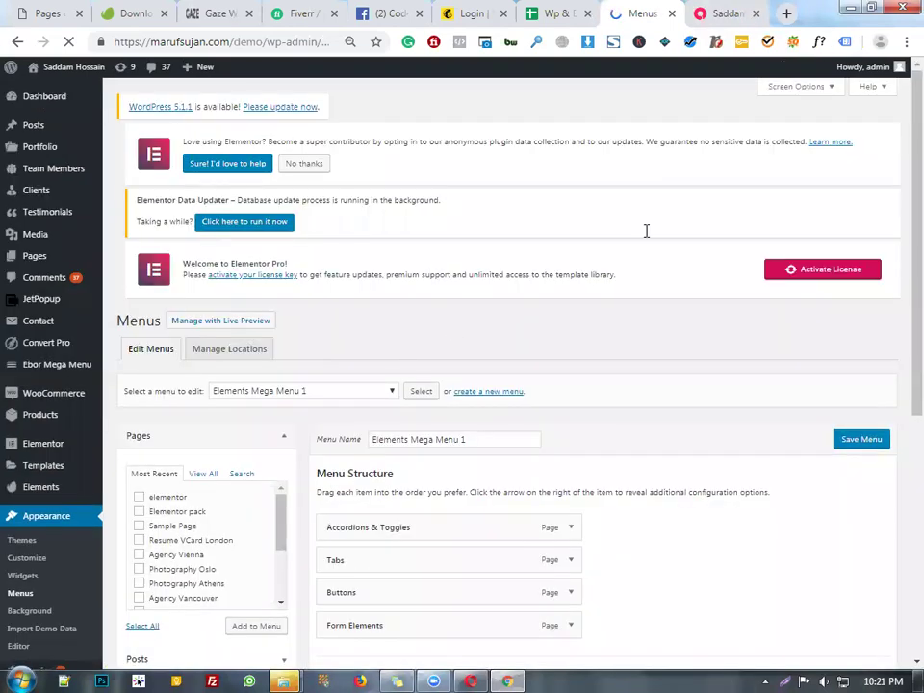
pyautogui.scroll(-4, 646, 233)
pyautogui.click(689, 8)
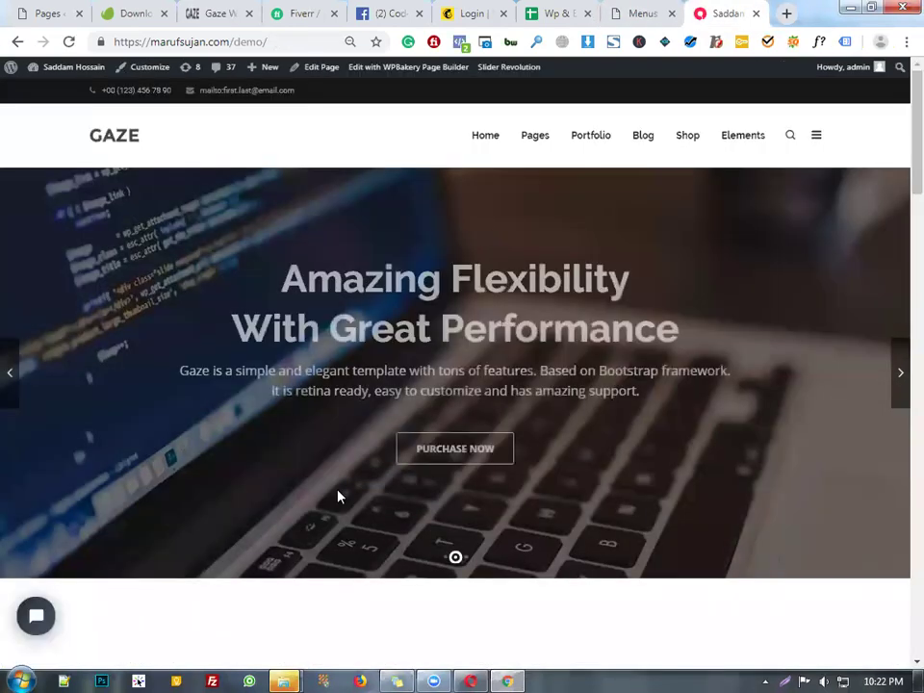
pyautogui.scroll(-5, 583, 341)
pyautogui.scroll(-15, 449, 467)
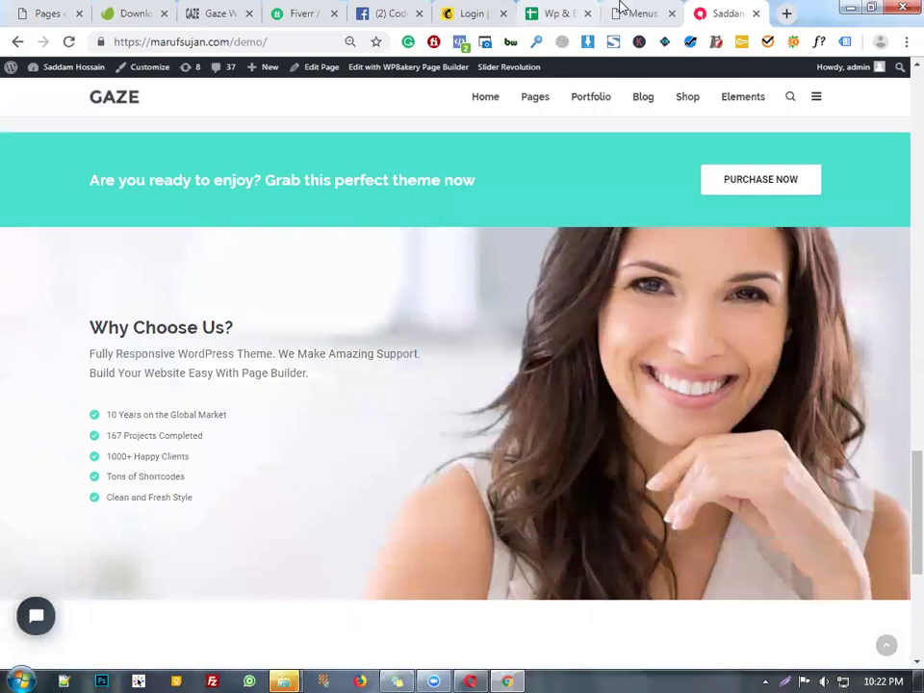
pyautogui.click(621, 11)
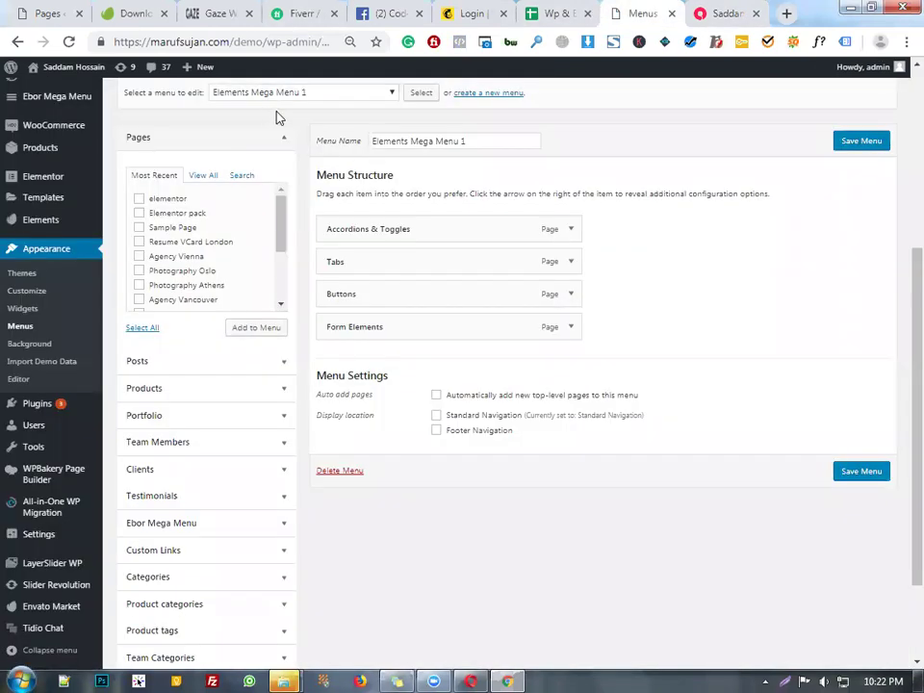
pyautogui.scroll(1, 430, 377)
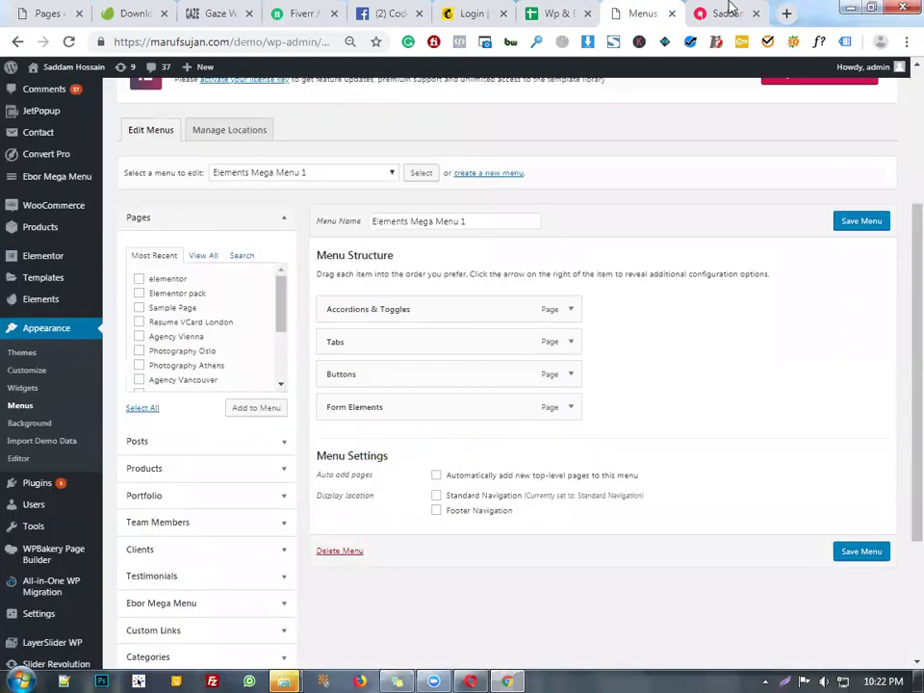
pyautogui.click(717, 13)
pyautogui.click(634, 10)
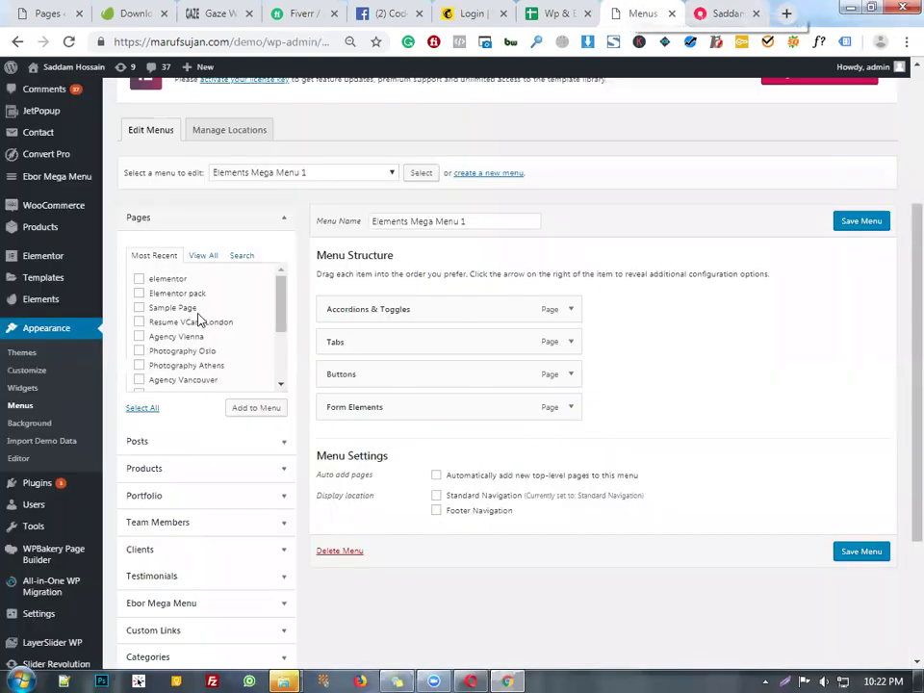
# - Load Home Mega Menu 1 and then Home Mega Menu 2 into the menu editor
pyautogui.click(325, 176)
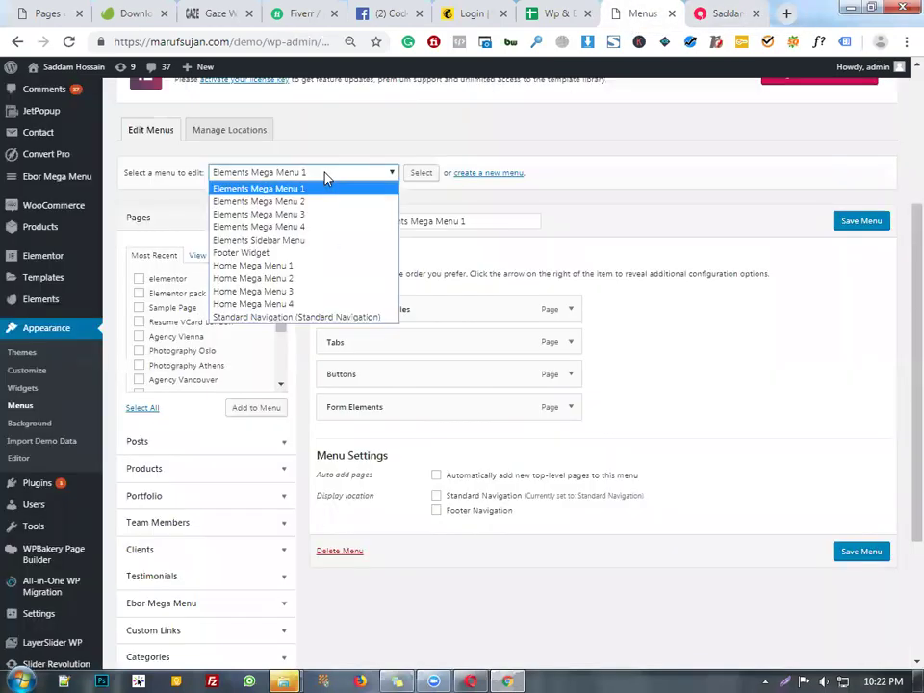
pyautogui.click(323, 266)
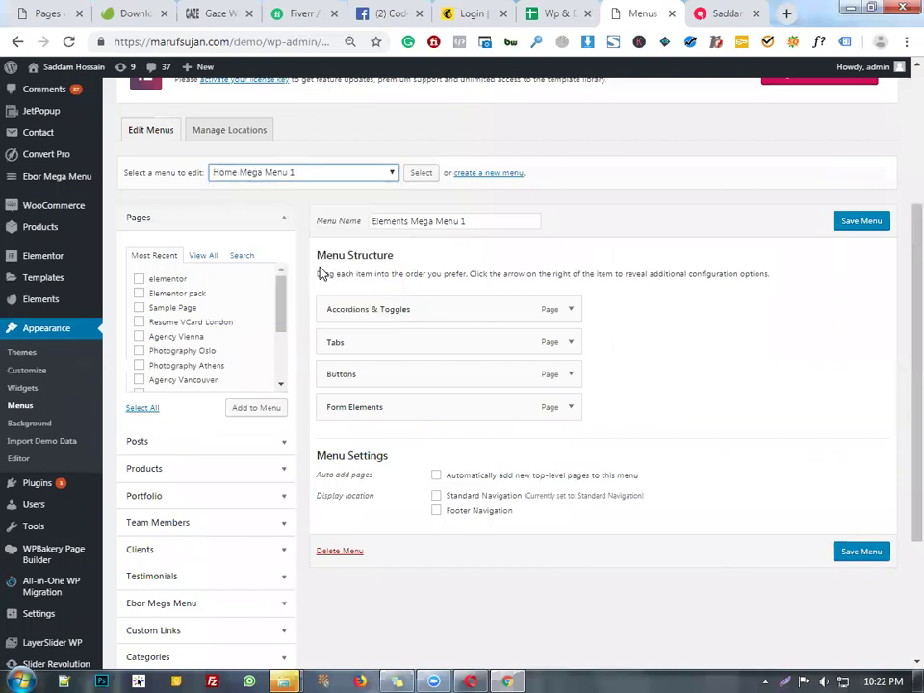
pyautogui.click(422, 176)
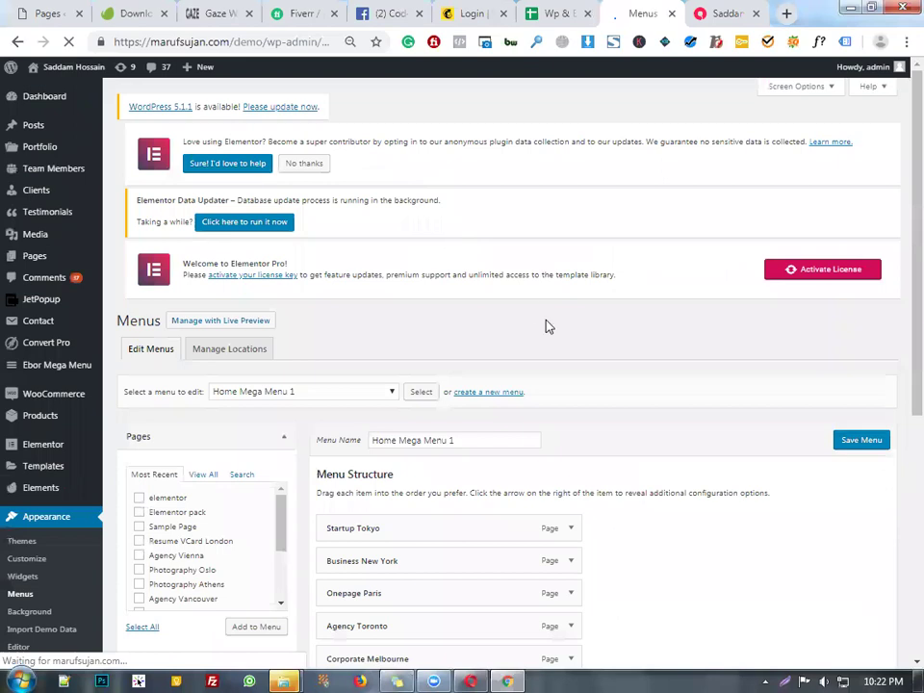
pyautogui.scroll(-3, 232, 170)
pyautogui.click(254, 174)
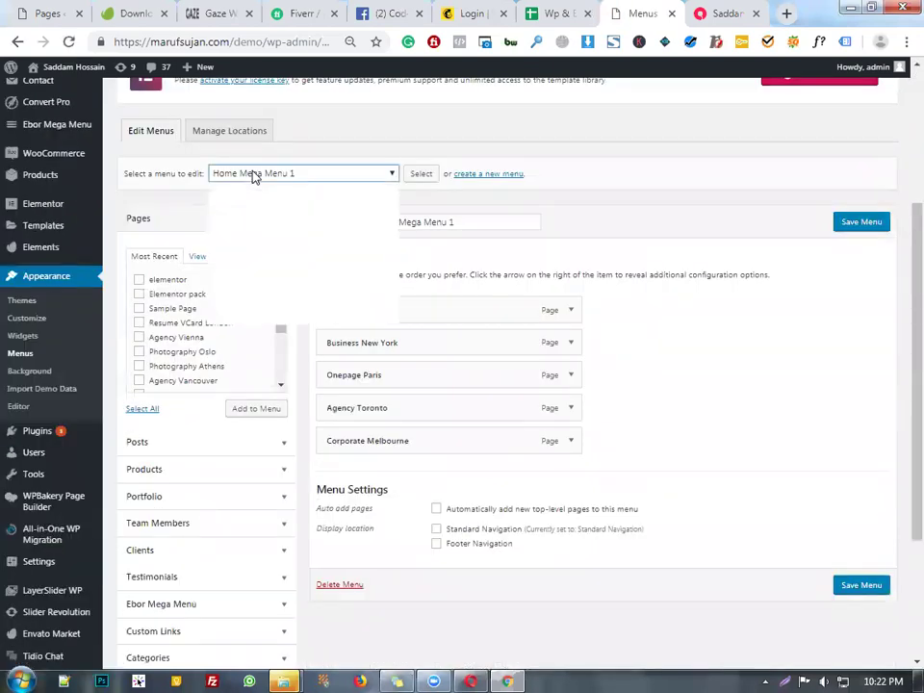
pyautogui.click(270, 279)
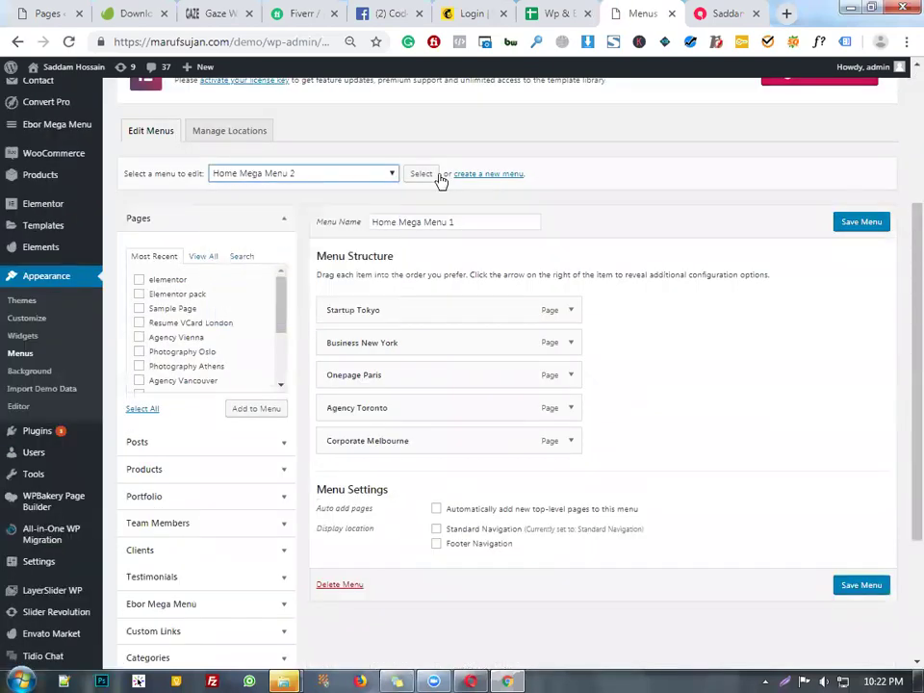
pyautogui.click(421, 174)
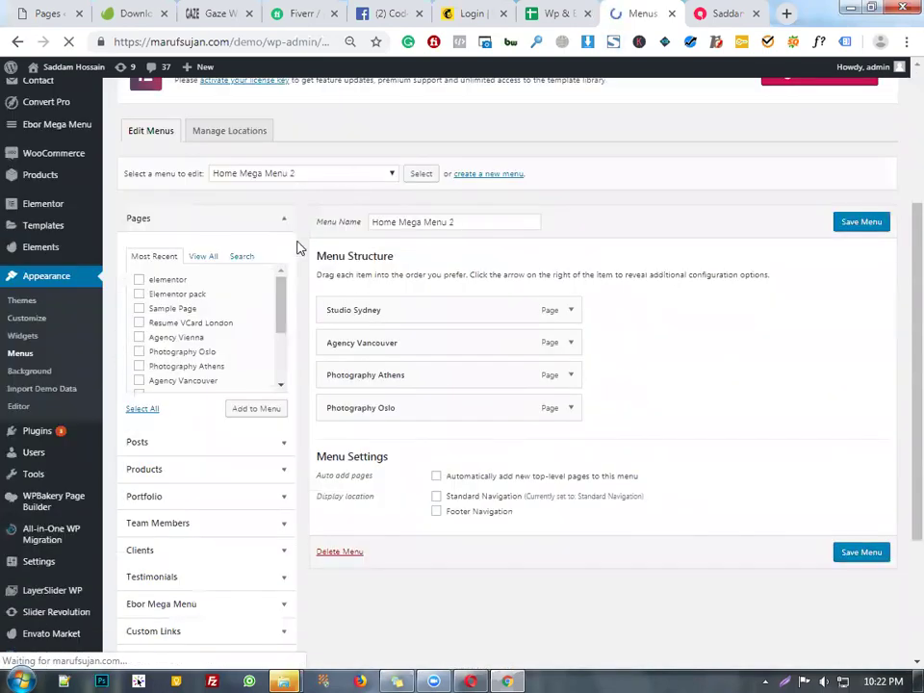
# - Select the Standard Navigation menu and load it for editing
pyautogui.click(352, 177)
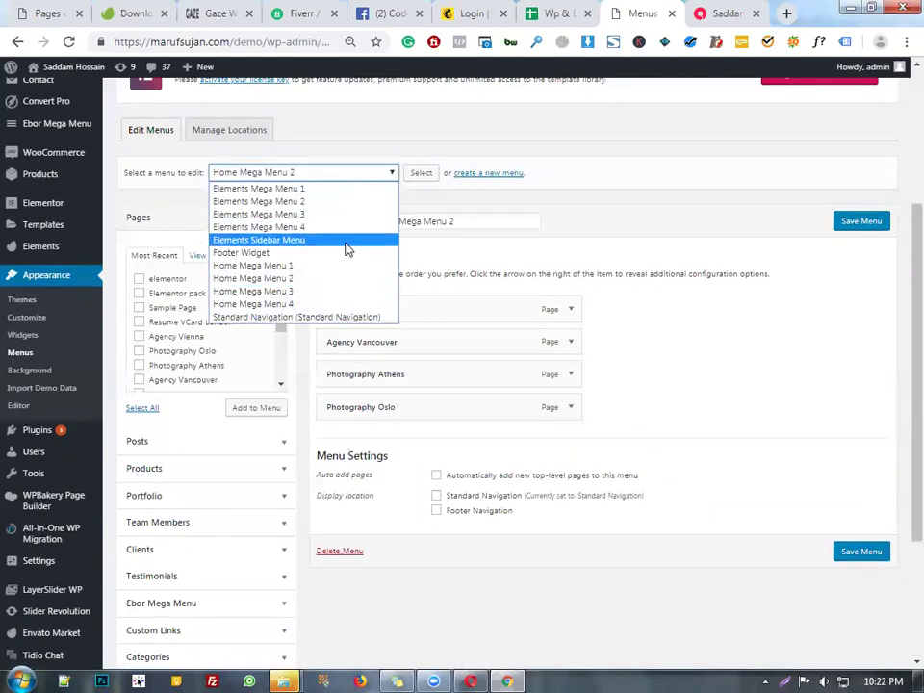
pyautogui.click(356, 318)
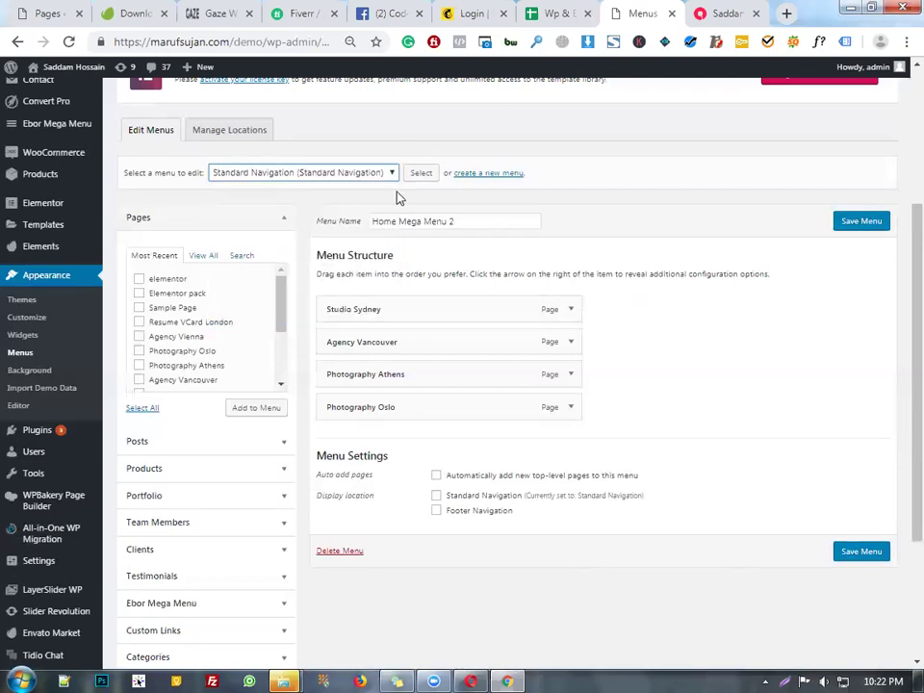
pyautogui.click(421, 171)
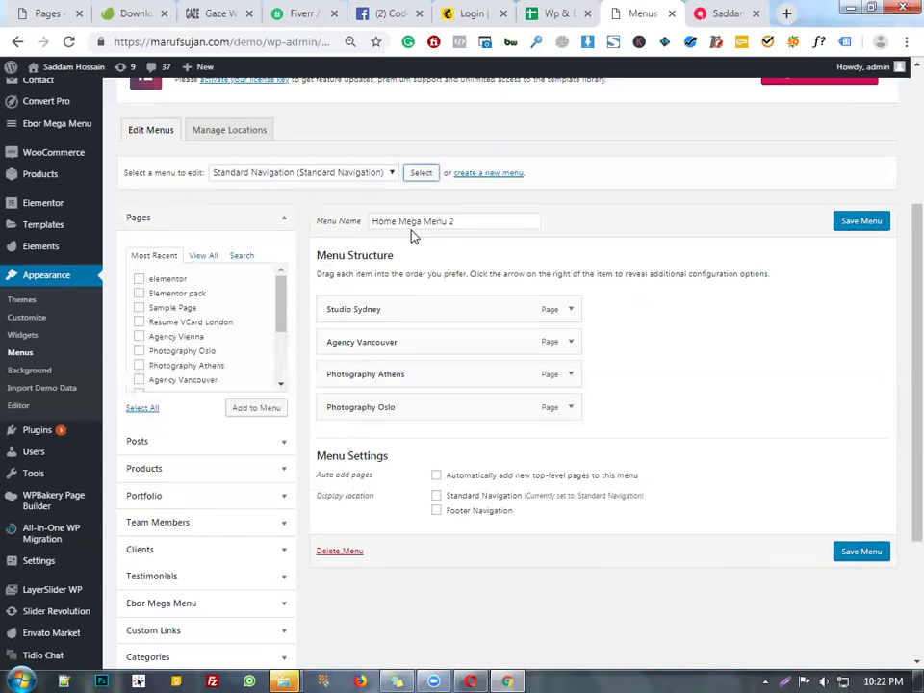
pyautogui.click(414, 176)
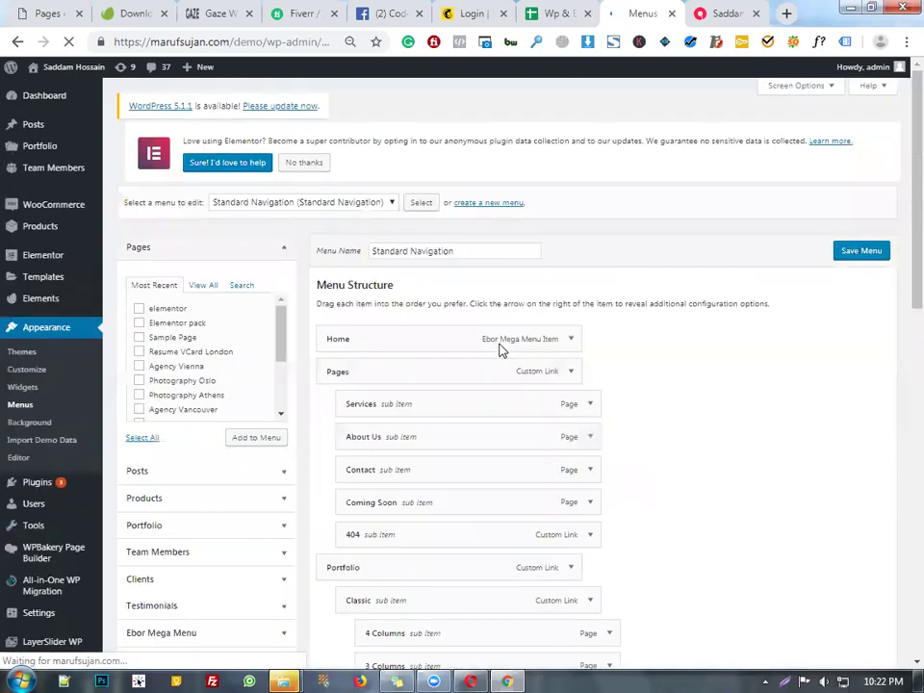
# - Also assign the Standard Navigation menu to the Footer Navigation location
pyautogui.click(722, 13)
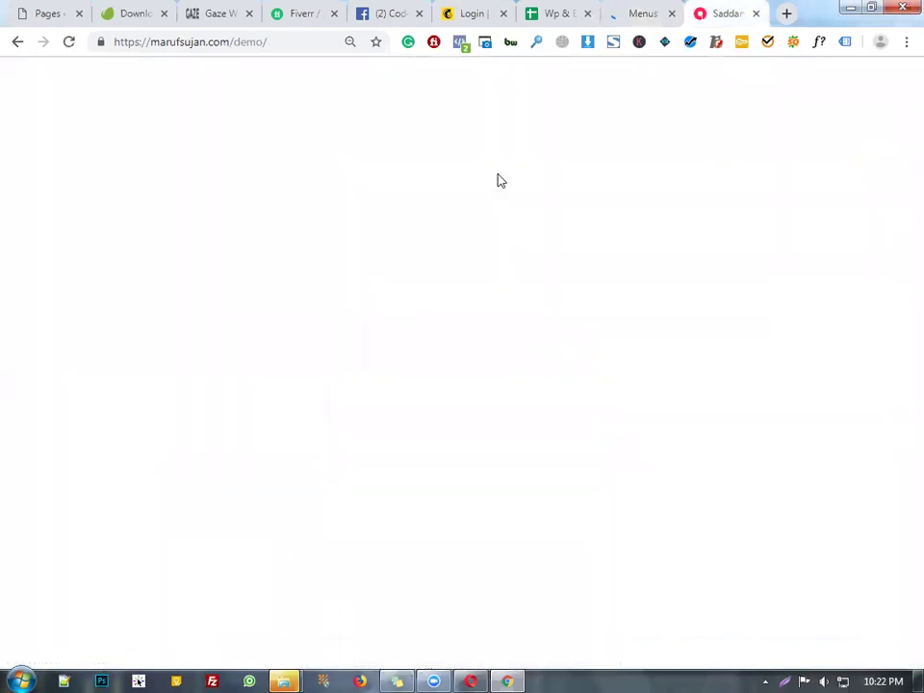
pyautogui.click(649, 9)
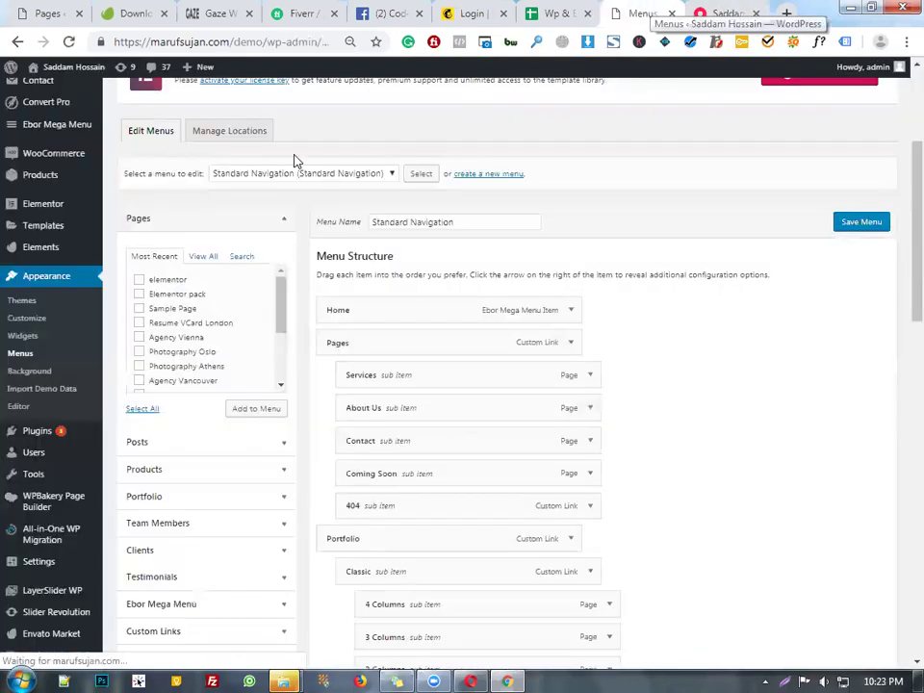
pyautogui.scroll(-12, 436, 295)
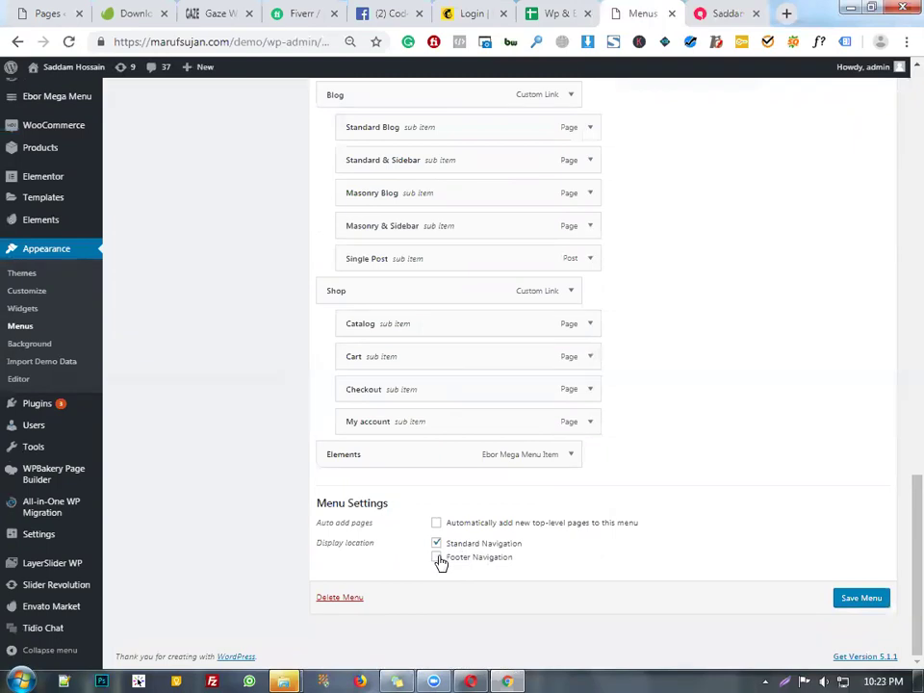
pyautogui.click(481, 556)
pyautogui.scroll(5, 712, 462)
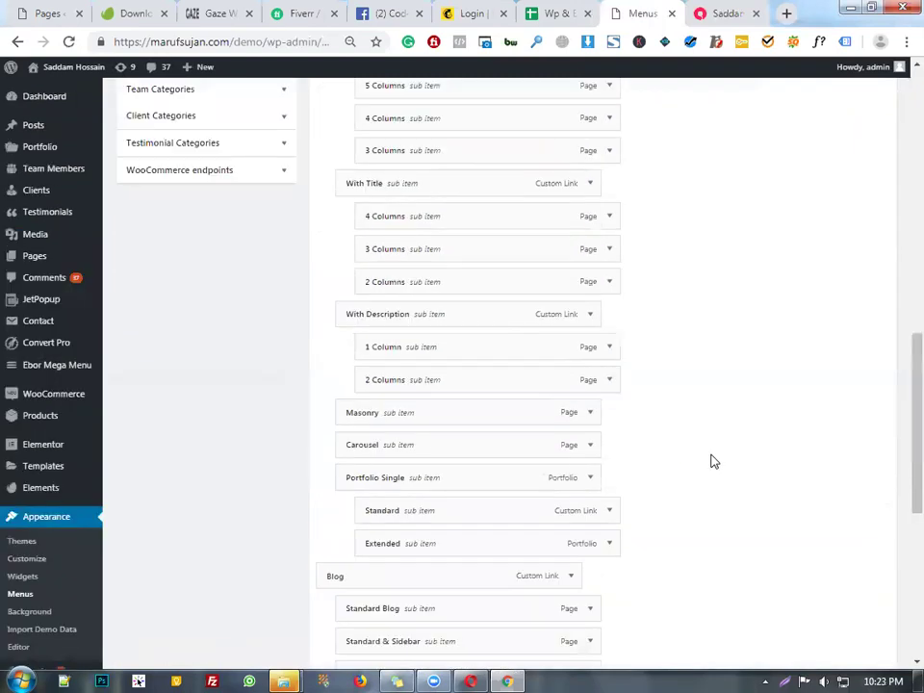
pyautogui.scroll(7, 713, 462)
pyautogui.scroll(-12, 713, 462)
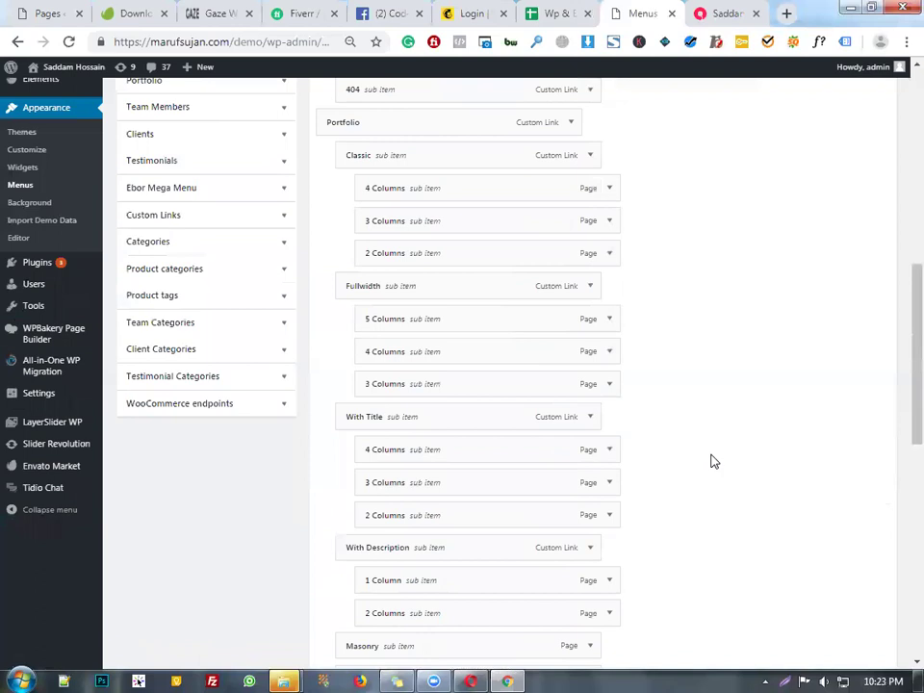
pyautogui.click(438, 557)
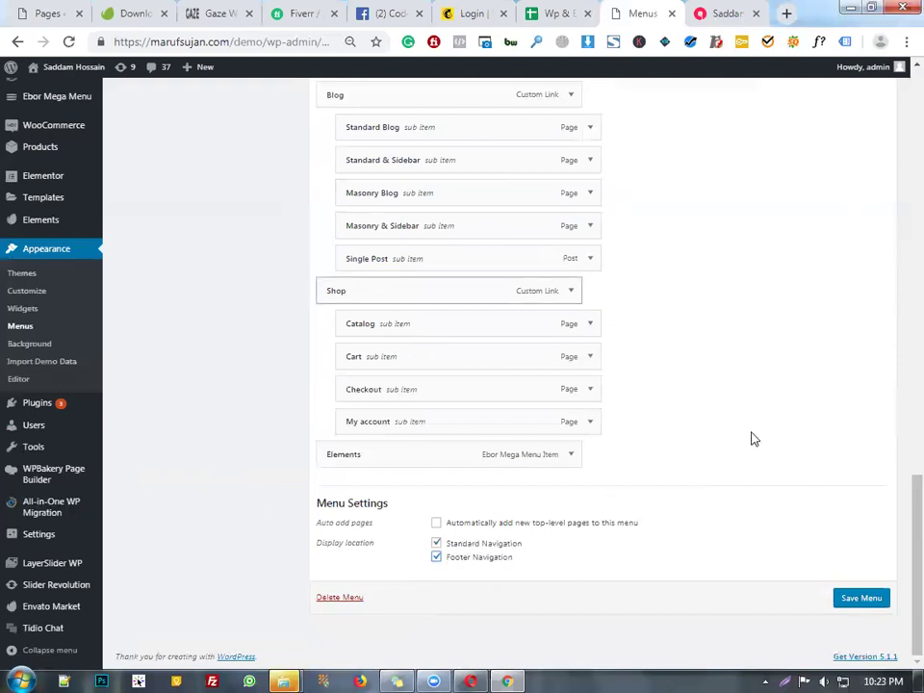
# - Compare the menu editor against the live site in the front-end tab
pyautogui.scroll(5, 571, 372)
pyautogui.scroll(4, 607, 327)
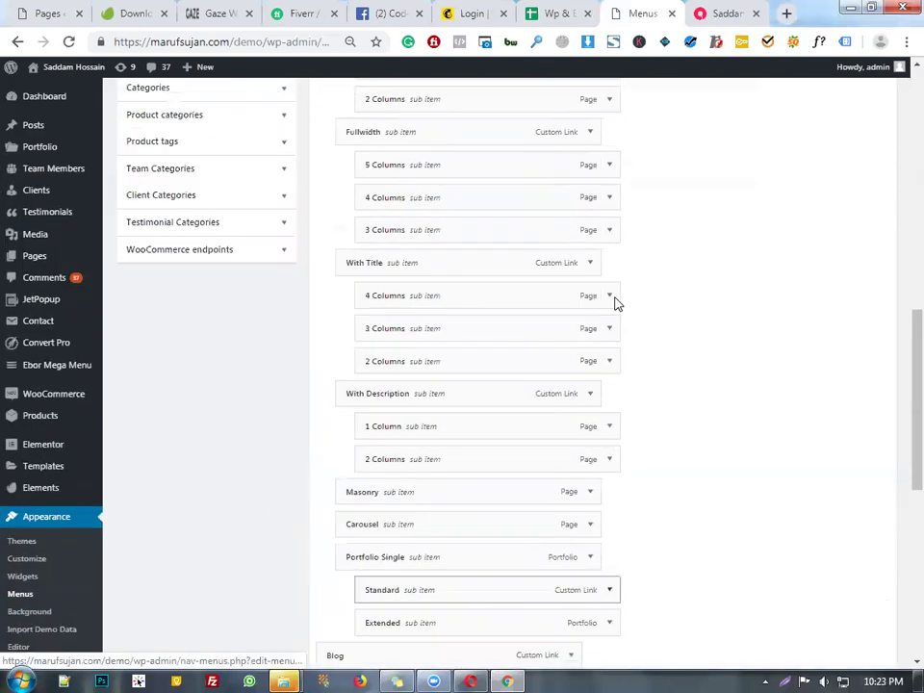
pyautogui.scroll(-6, 612, 301)
pyautogui.hotkey('ctrl', 'Tab')
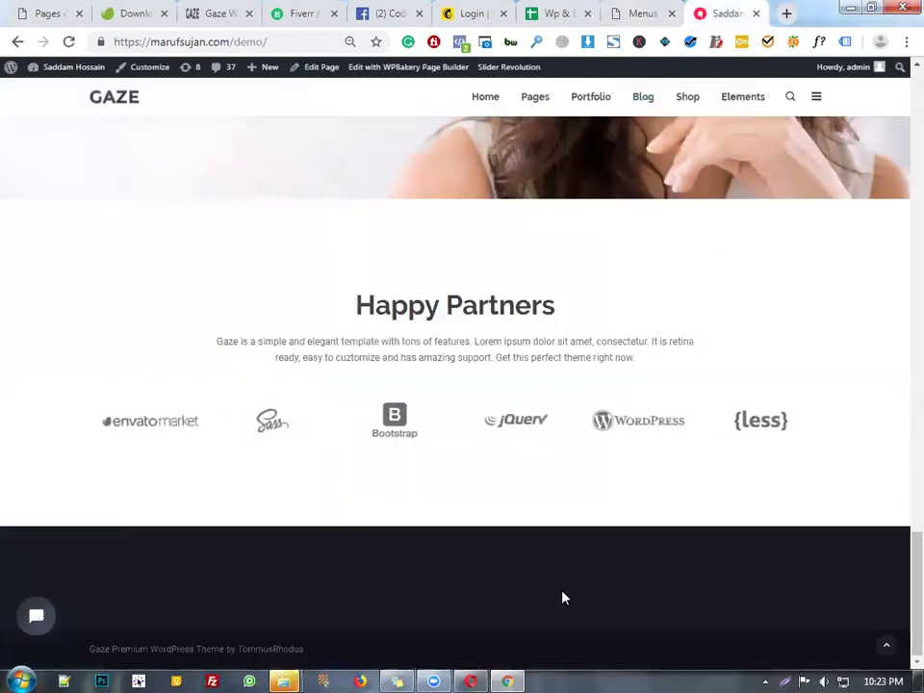
pyautogui.hotkey('ctrl', 'shift', 'Tab')
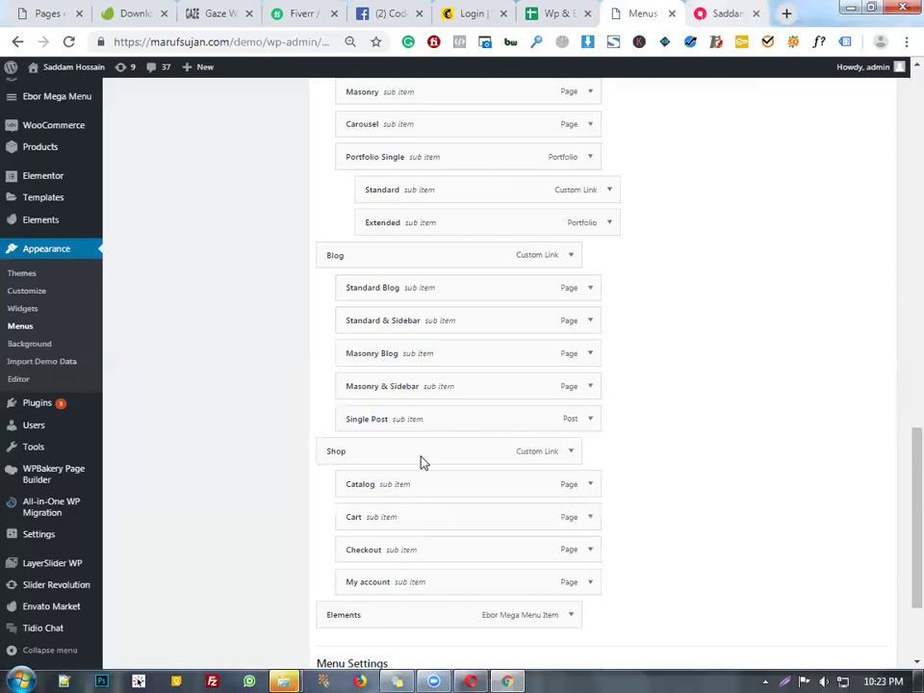
pyautogui.hotkey('ctrl', 'Tab')
pyautogui.scroll(5, 509, 163)
pyautogui.hotkey('ctrl', 'shift', 'Tab')
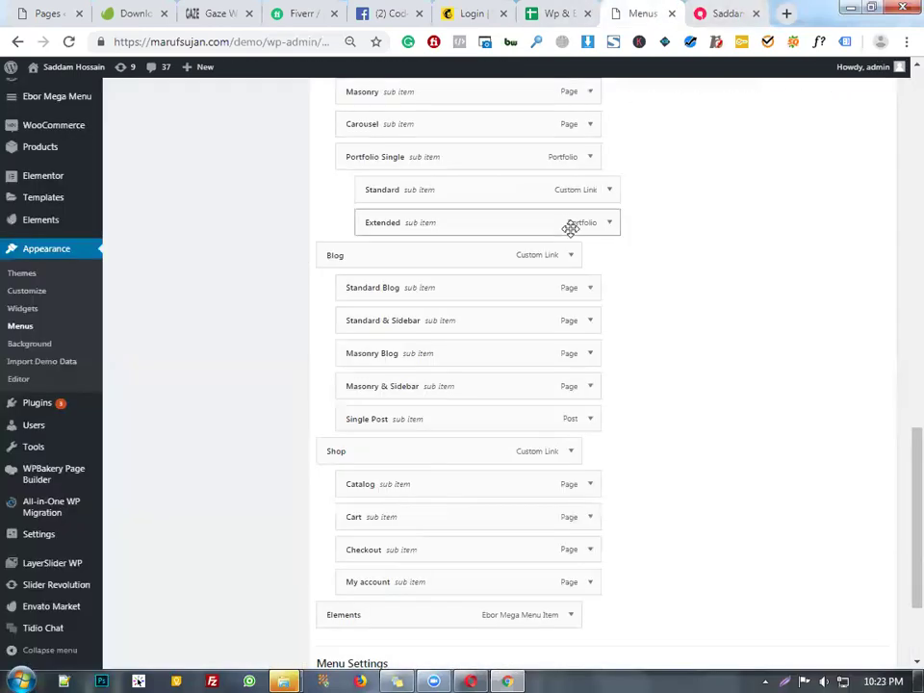
pyautogui.scroll(-3, 571, 227)
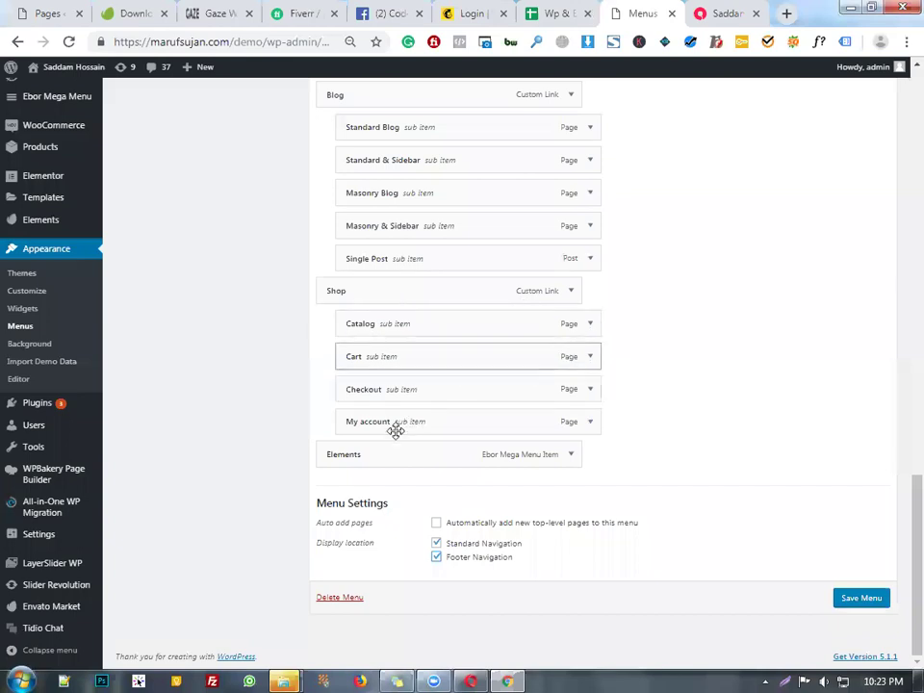
pyautogui.scroll(2, 582, 520)
# - Expand the Elements mega-menu item's settings in the menu editor
pyautogui.click(569, 538)
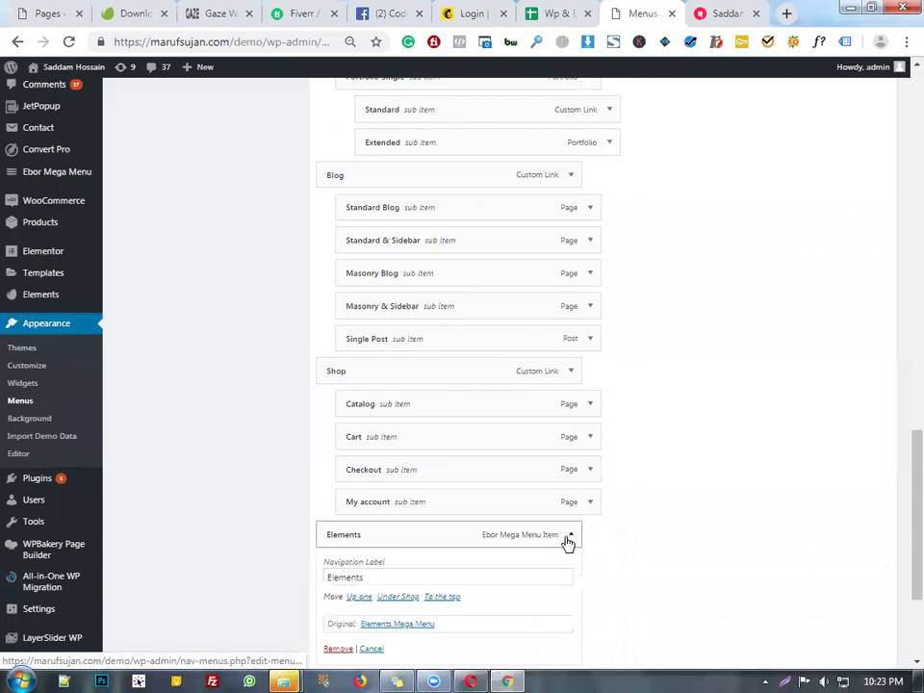
pyautogui.click(569, 537)
pyautogui.click(569, 538)
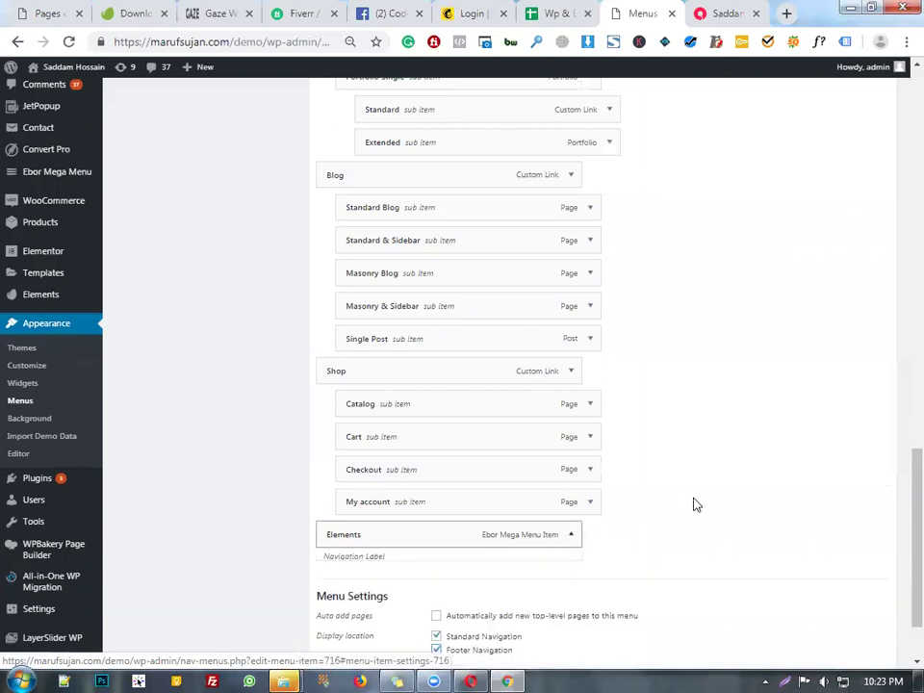
pyautogui.scroll(-2, 475, 491)
pyautogui.scroll(4, 434, 456)
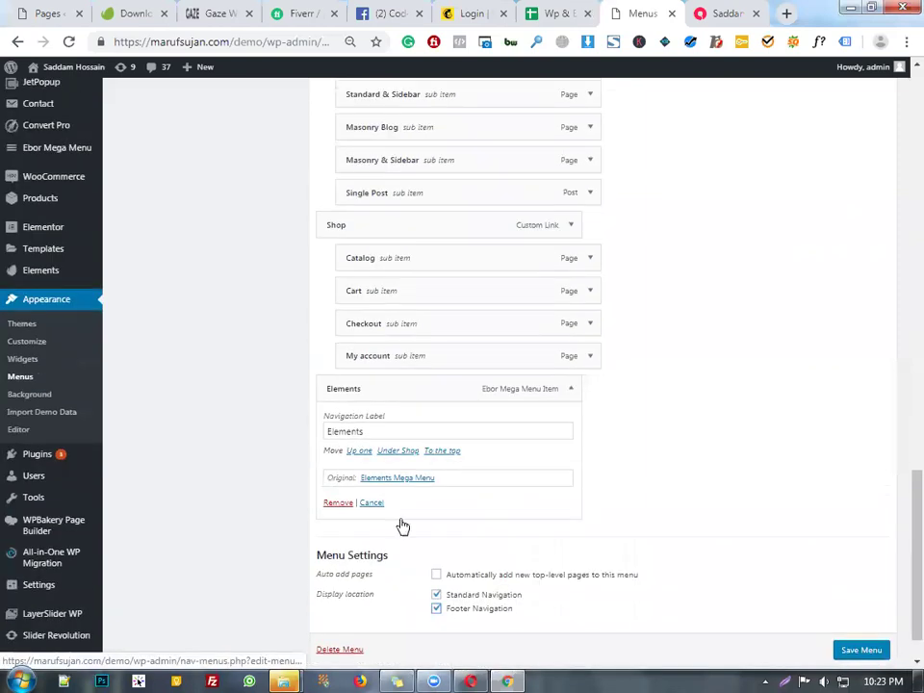
# - Check the Elements mega menu on the live site, then go back to the menu editor
pyautogui.click(717, 14)
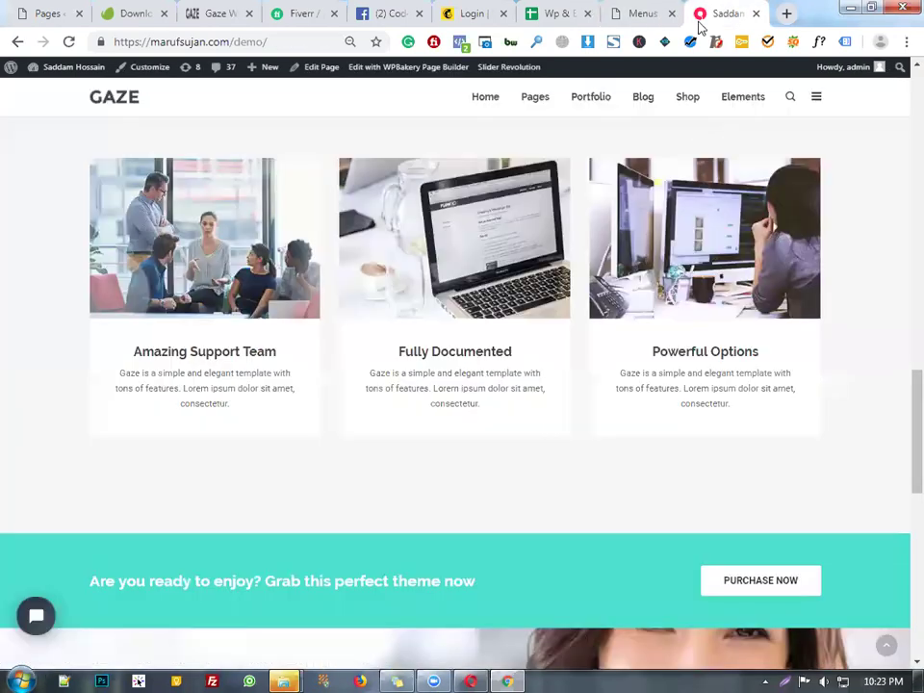
pyautogui.click(755, 95)
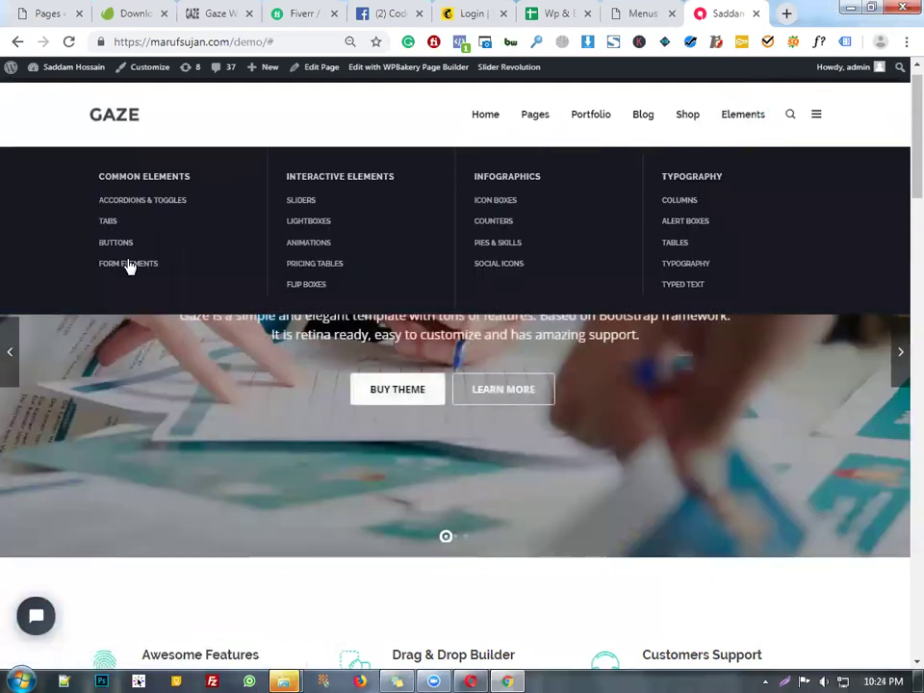
pyautogui.click(130, 264)
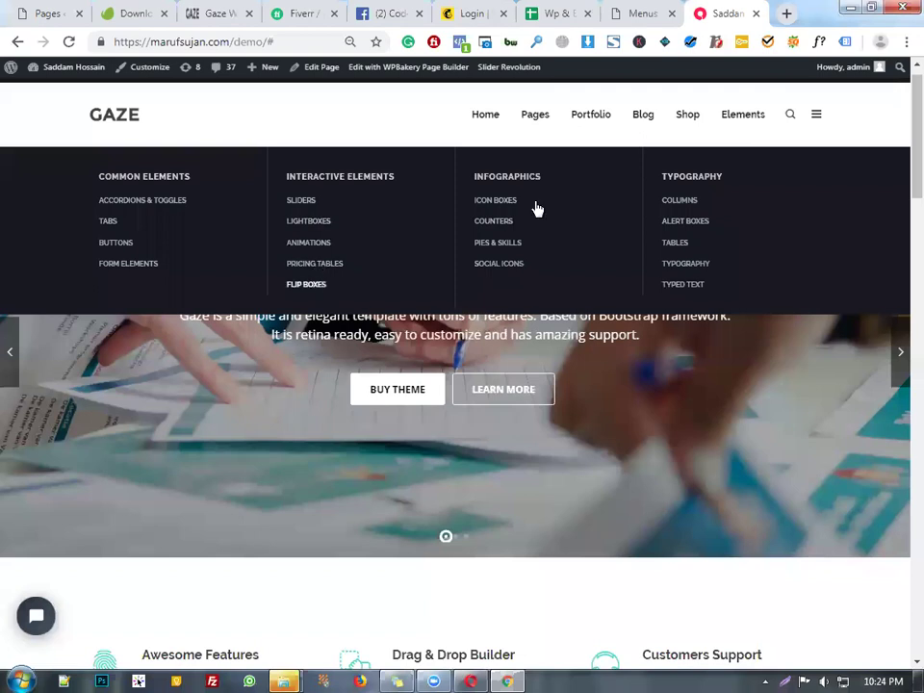
pyautogui.click(640, 13)
pyautogui.scroll(-2, 462, 443)
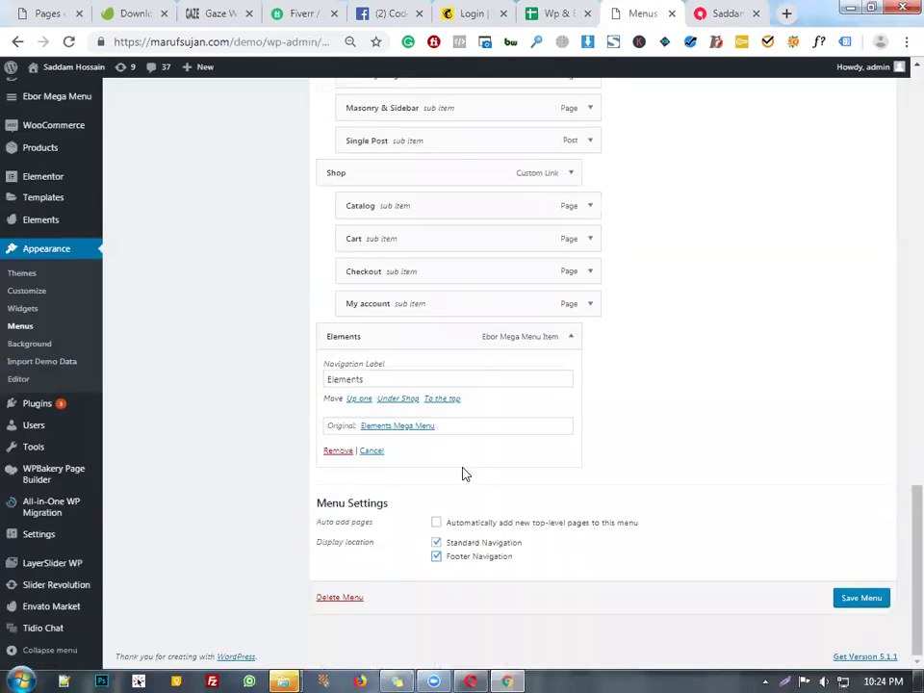
pyautogui.scroll(1, 525, 451)
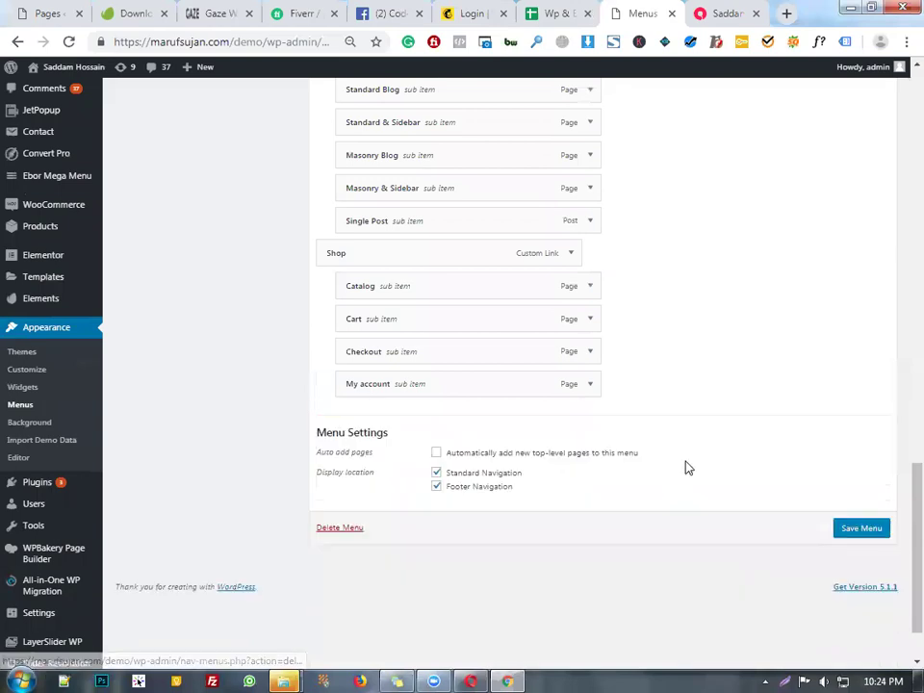
pyautogui.scroll(2, 749, 358)
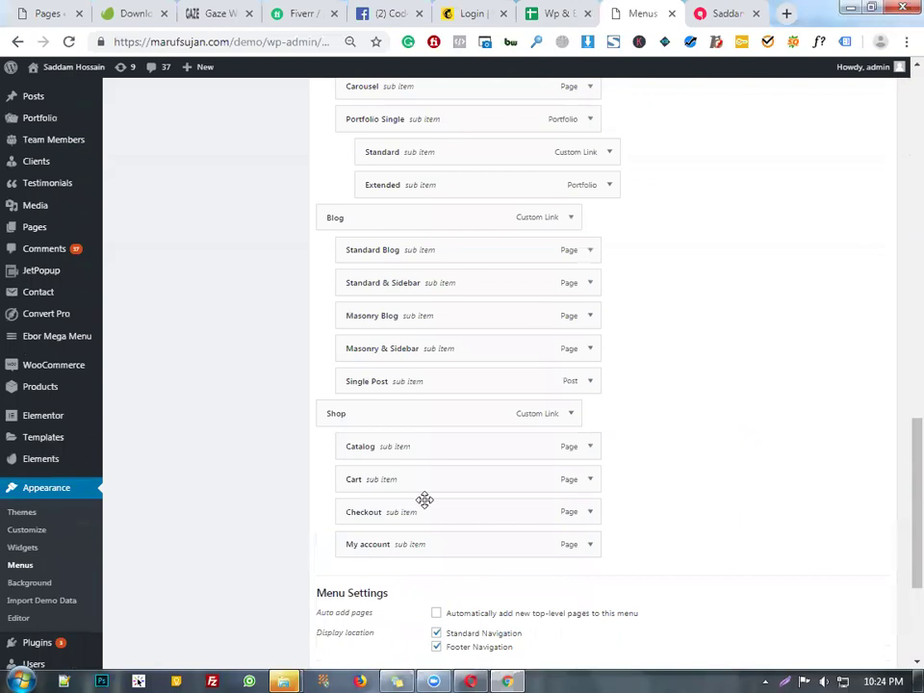
pyautogui.scroll(3, 454, 491)
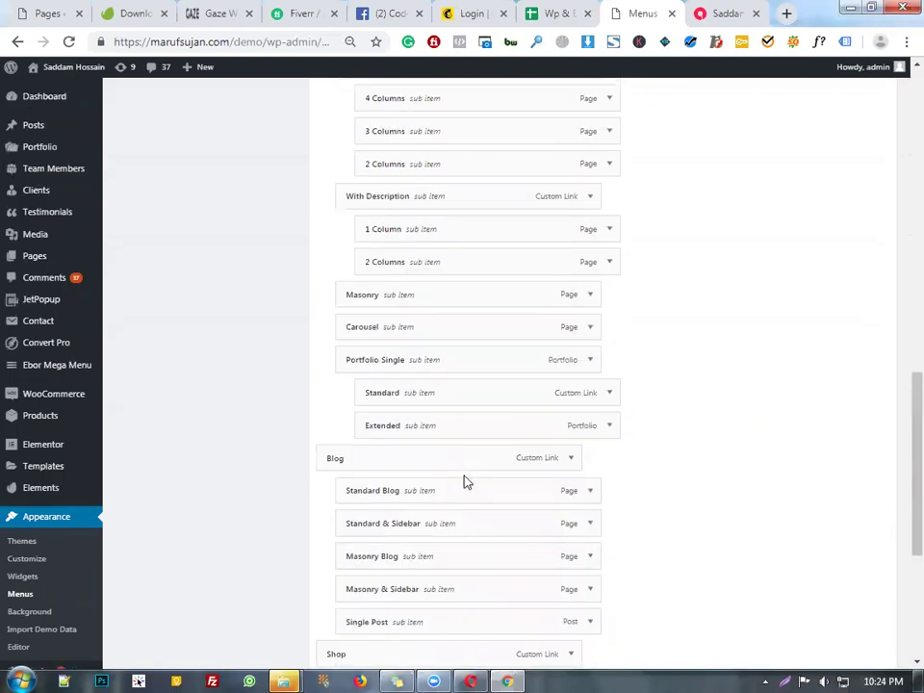
# - Show the live GAZE homepage in the front-end tab
pyautogui.click(718, 12)
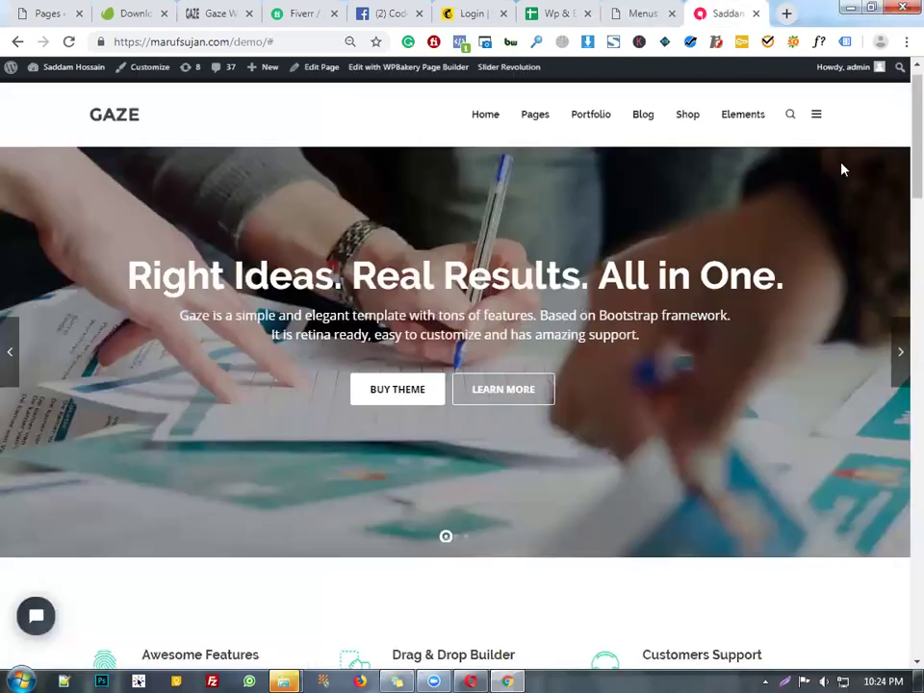
pyautogui.moveTo(636, 123)
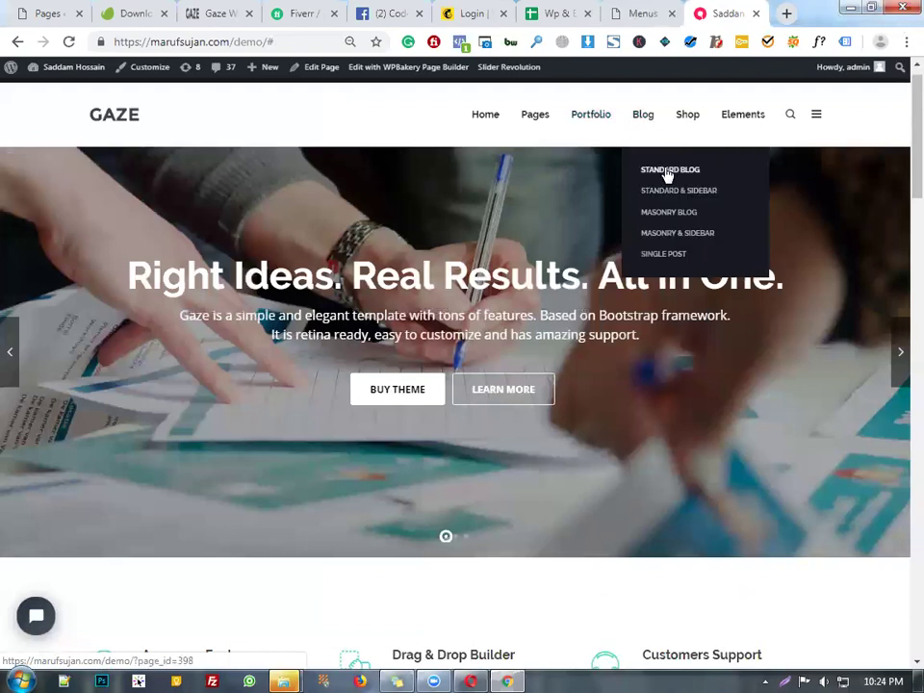
# - Remove the Standard Blog and Standard & Sidebar items from under Blog
pyautogui.click(626, 12)
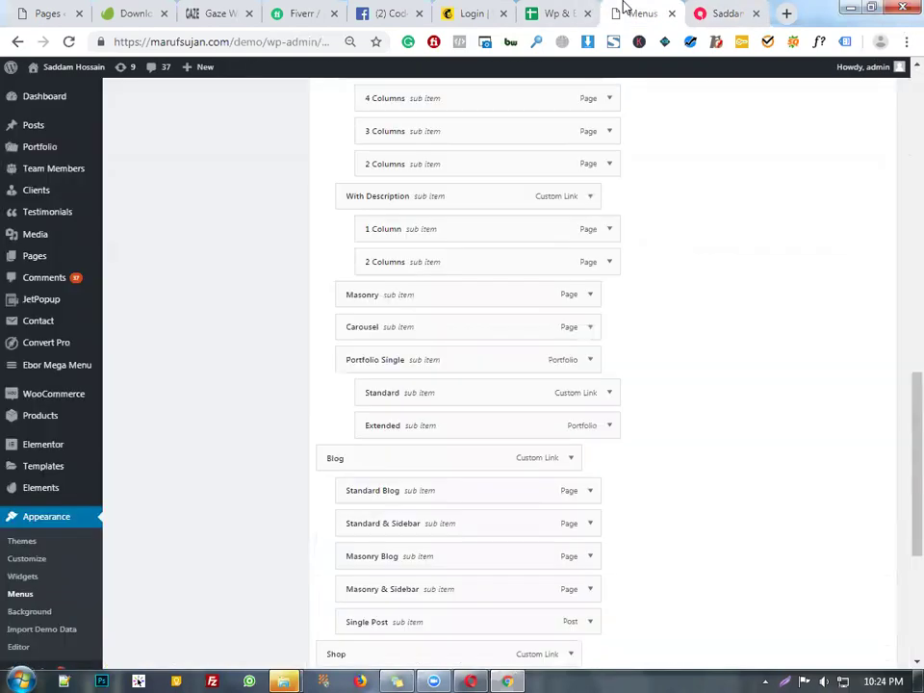
pyautogui.scroll(-2, 581, 292)
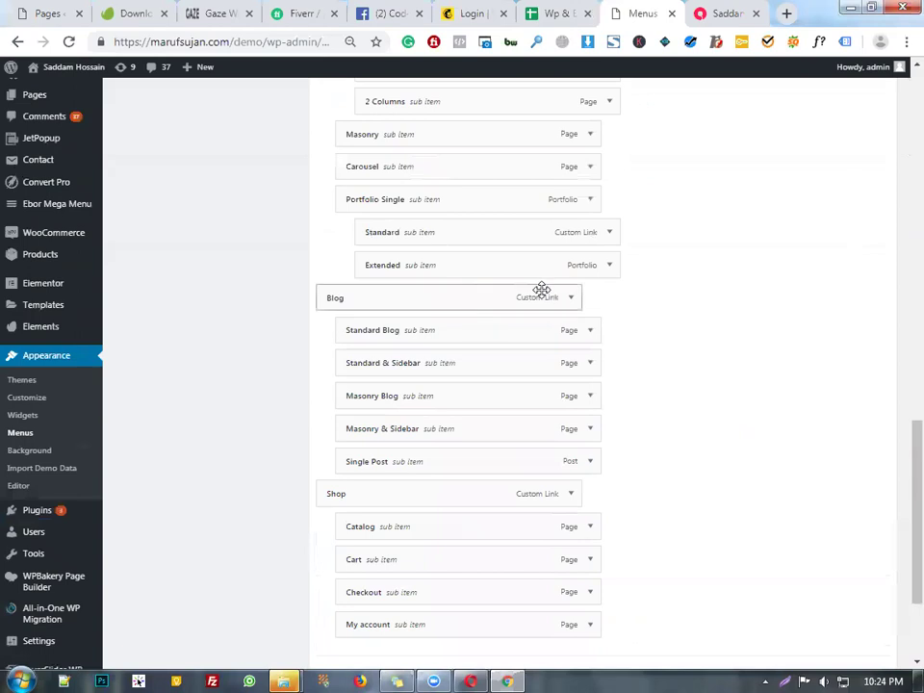
pyautogui.click(584, 331)
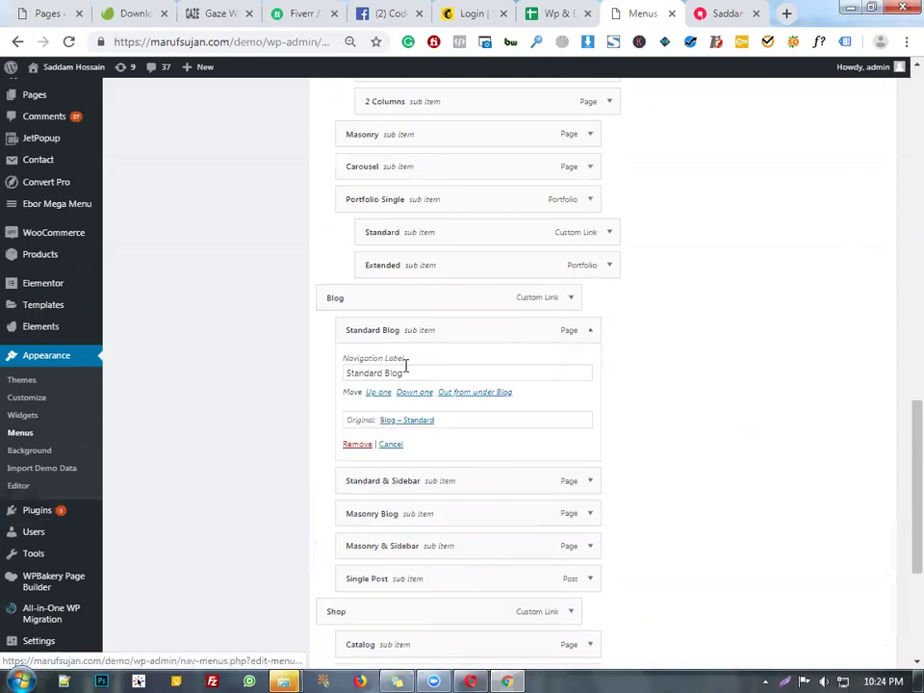
pyautogui.scroll(-2, 429, 374)
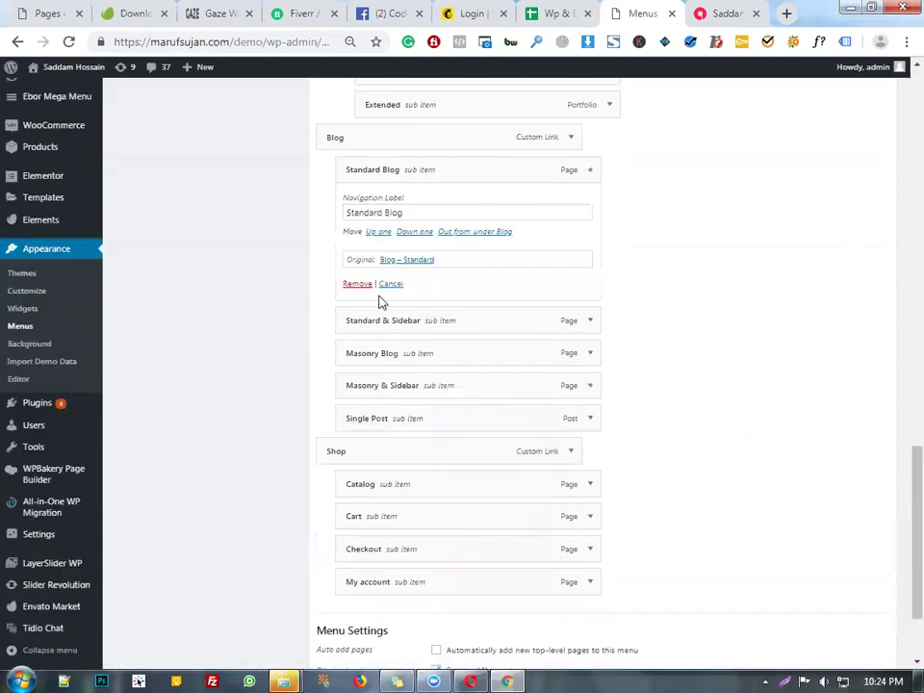
pyautogui.click(589, 179)
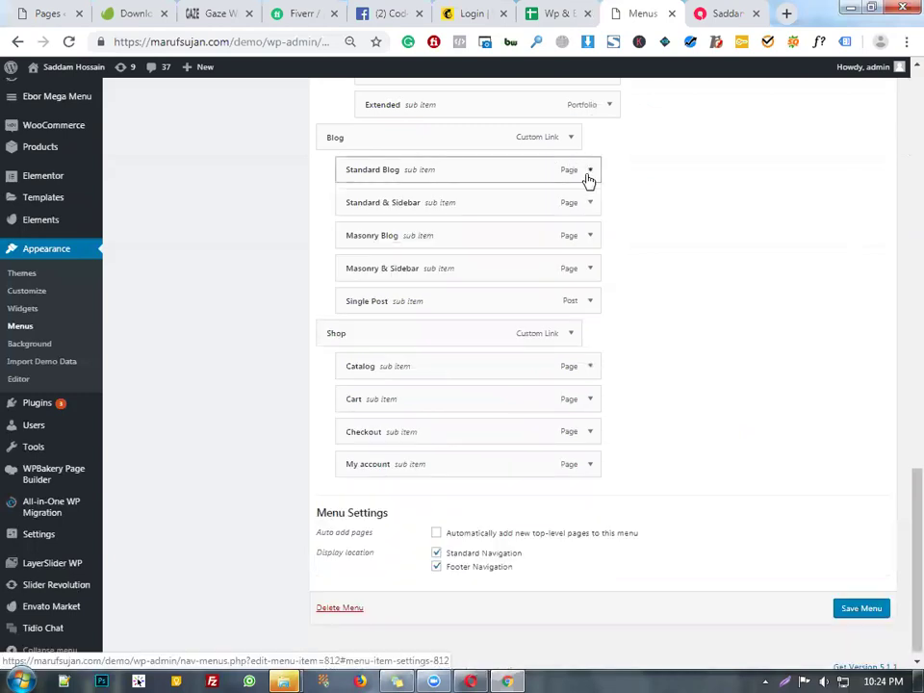
pyautogui.click(589, 179)
pyautogui.click(355, 284)
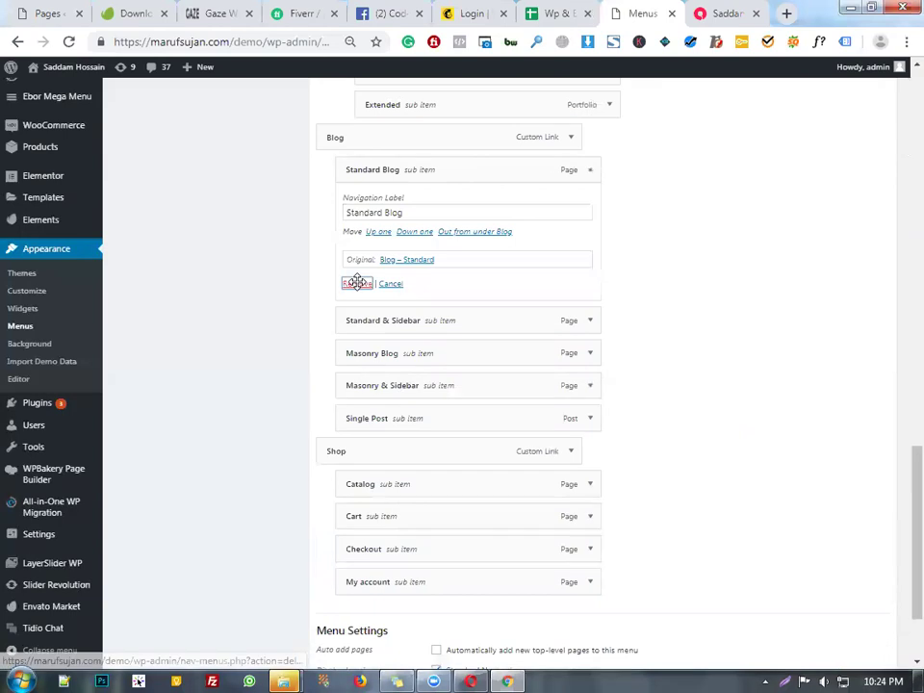
pyautogui.click(591, 197)
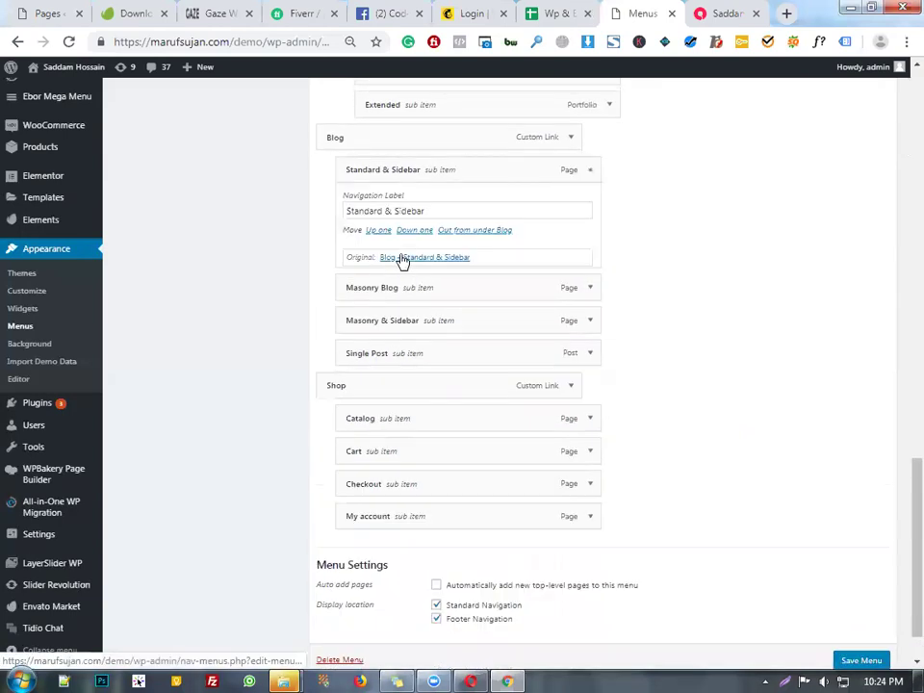
pyautogui.click(356, 285)
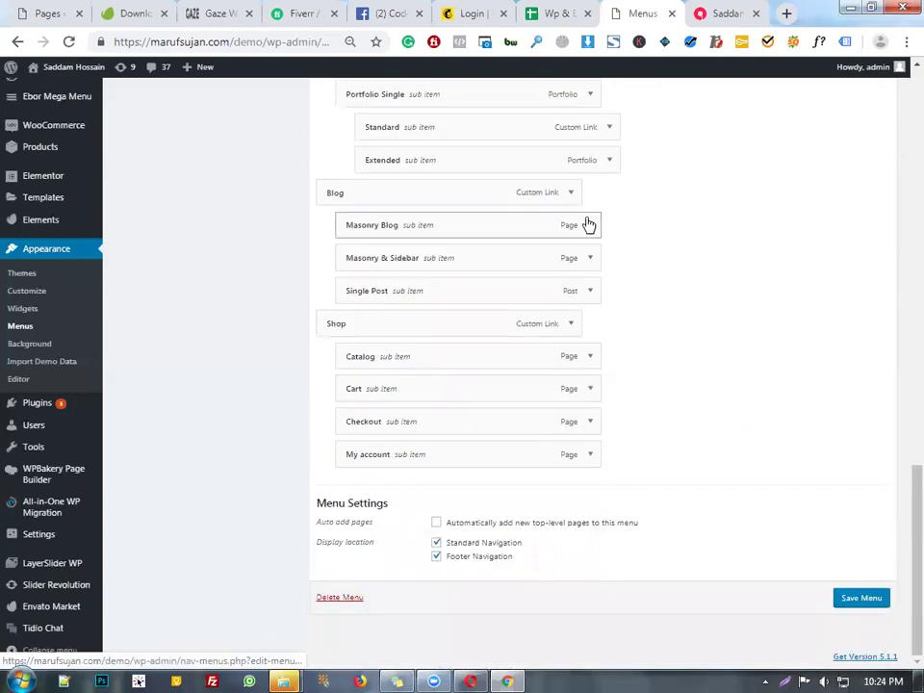
# - Remove Masonry Blog, Single Post and Masonry & Sidebar, then open Blog's URL field
pyautogui.scroll(1, 588, 223)
pyautogui.click(591, 258)
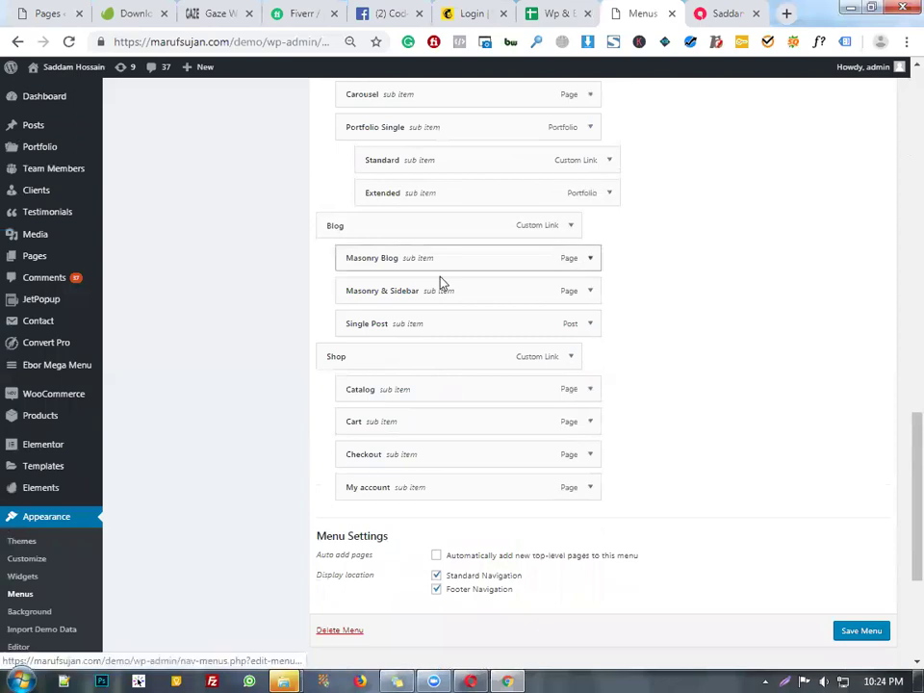
pyautogui.click(354, 374)
pyautogui.click(591, 292)
pyautogui.click(355, 418)
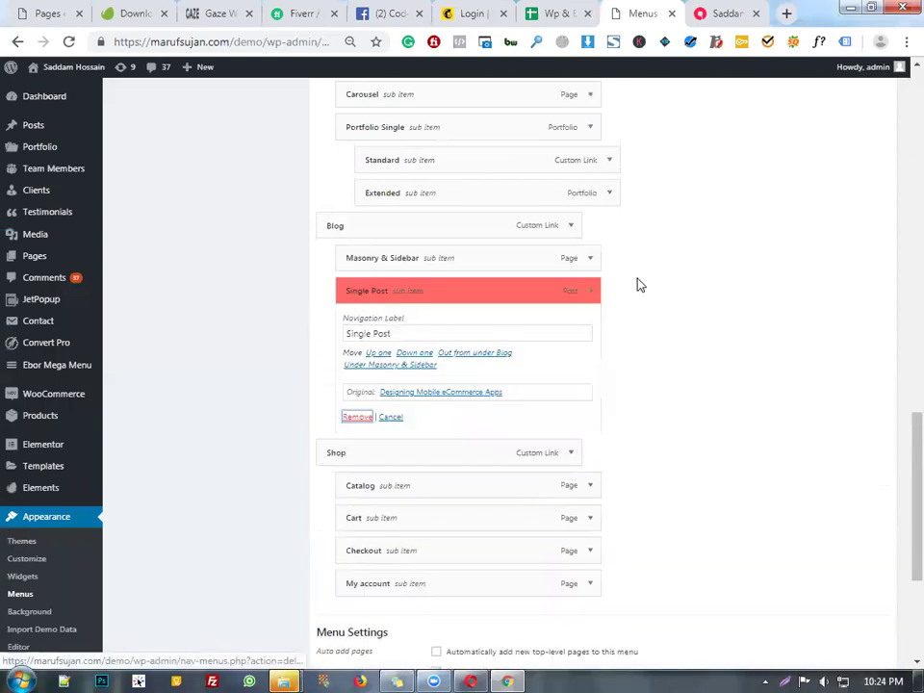
pyautogui.click(596, 262)
pyautogui.click(355, 373)
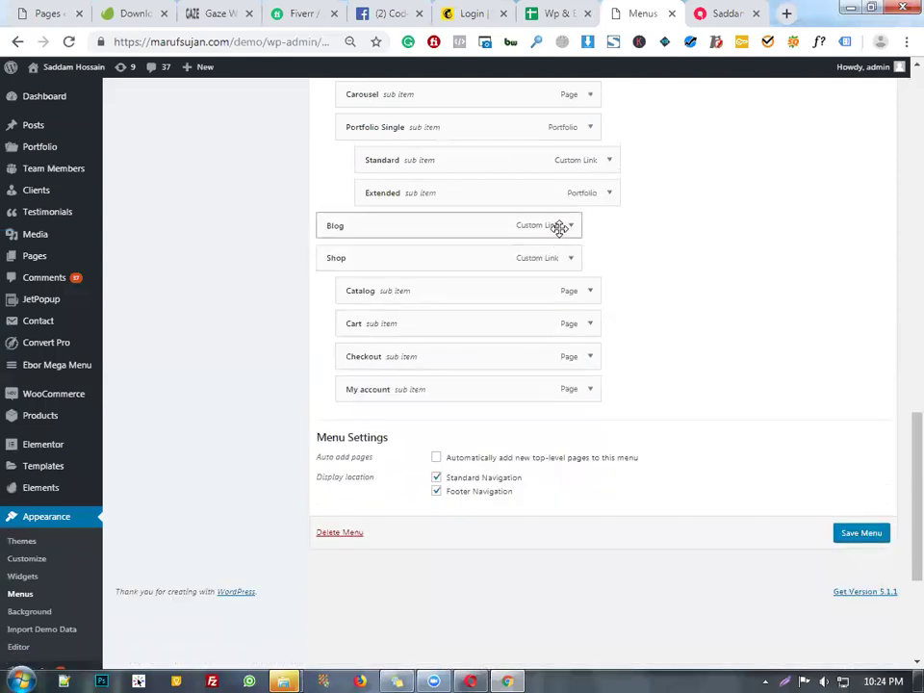
pyautogui.click(571, 227)
pyautogui.click(355, 271)
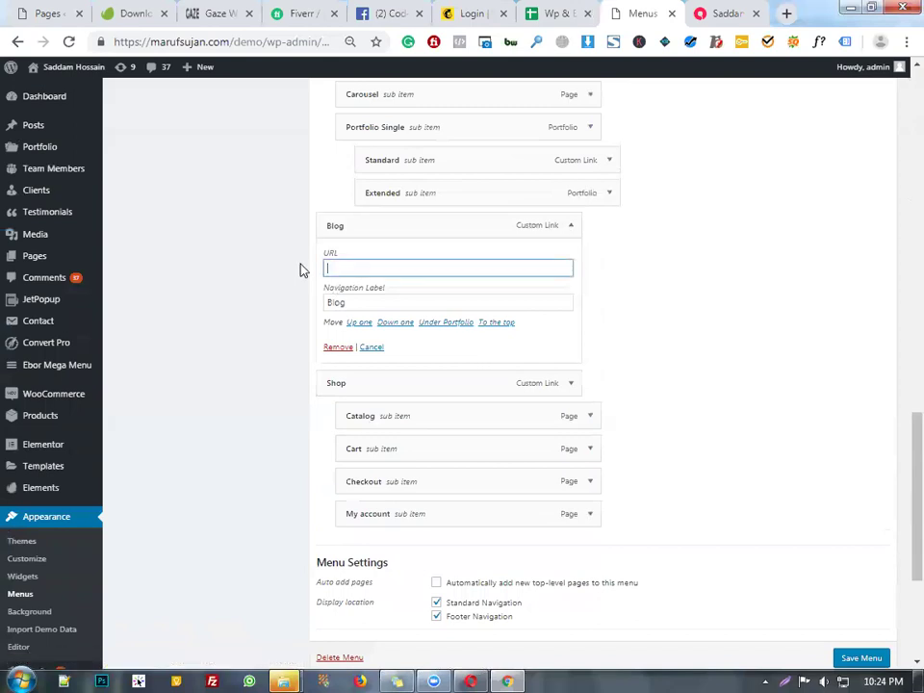
# - Leave Blog's URL empty and open Pages > All Pages in a new browser tab
pyautogui.click(635, 235)
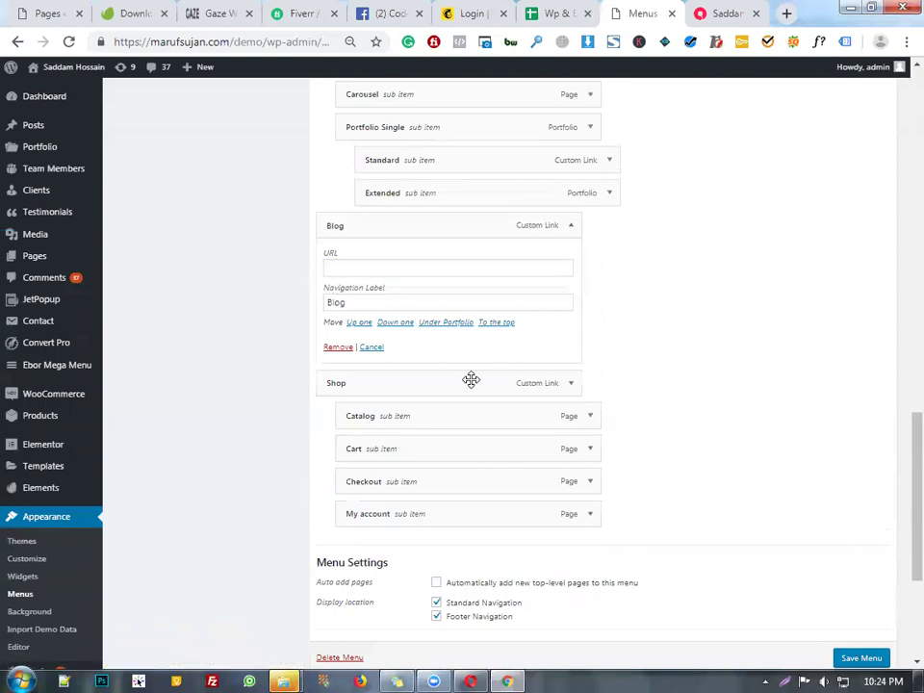
pyautogui.click(716, 10)
pyautogui.click(631, 9)
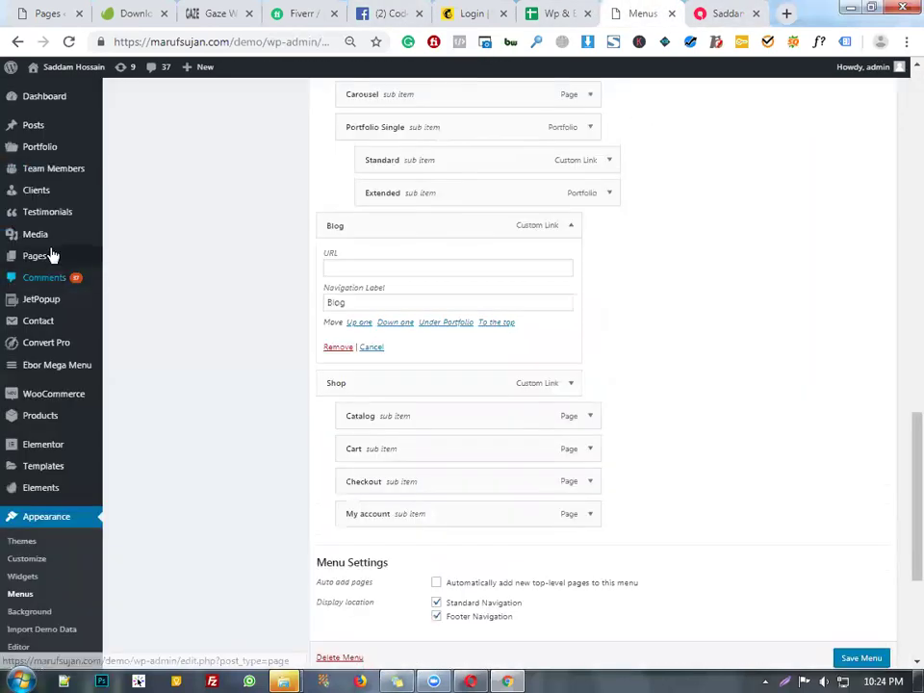
pyautogui.moveTo(52, 256)
pyautogui.rightClick(144, 260)
pyautogui.click(197, 267)
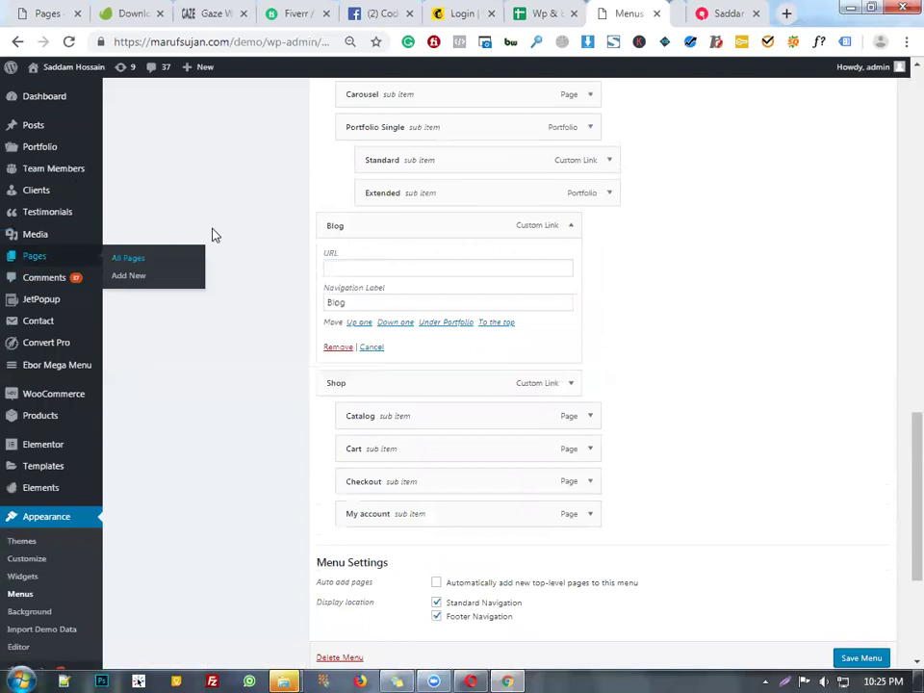
pyautogui.click(638, 10)
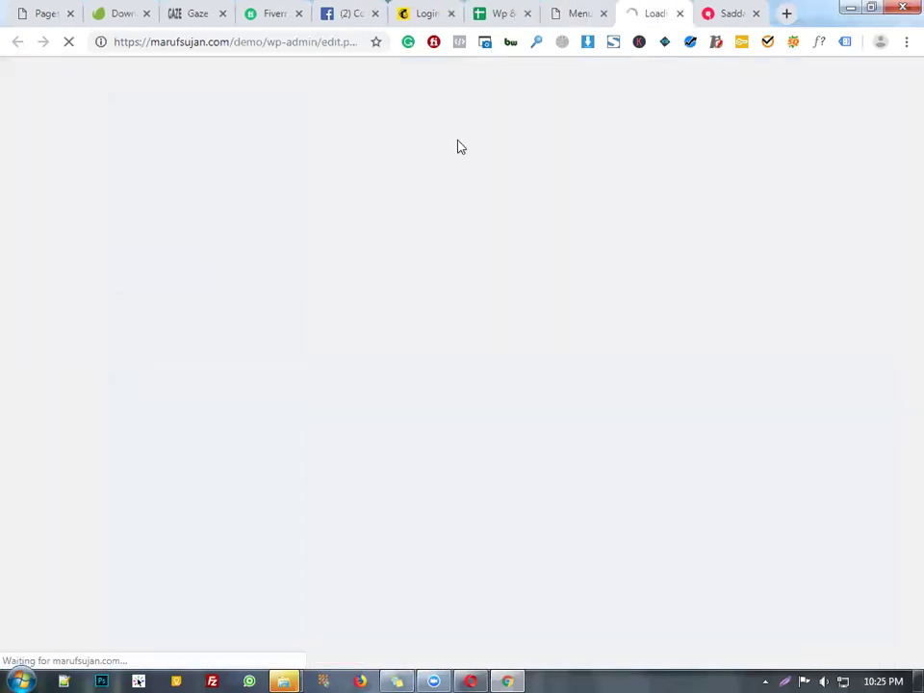
pyautogui.click(576, 7)
pyautogui.click(635, 7)
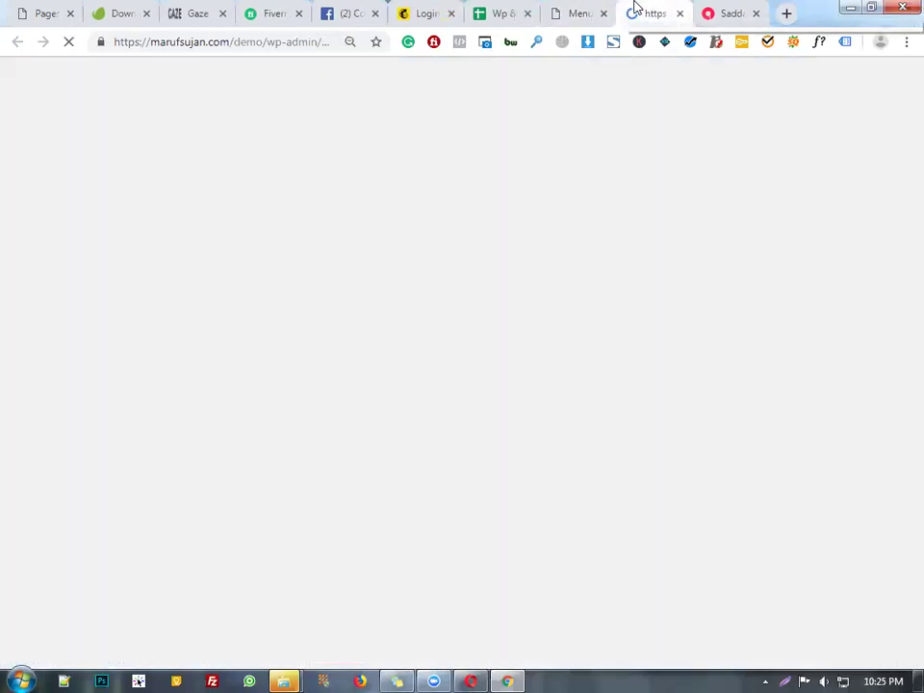
pyautogui.click(595, 9)
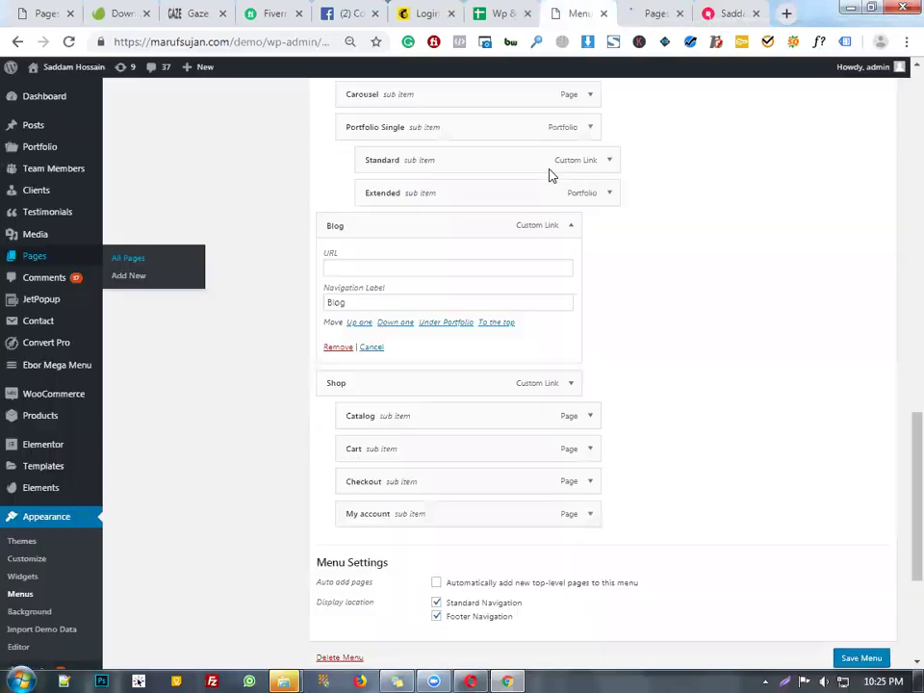
# - Expand the WooCommerce endpoints panel in the menu editor
pyautogui.scroll(-2, 500, 348)
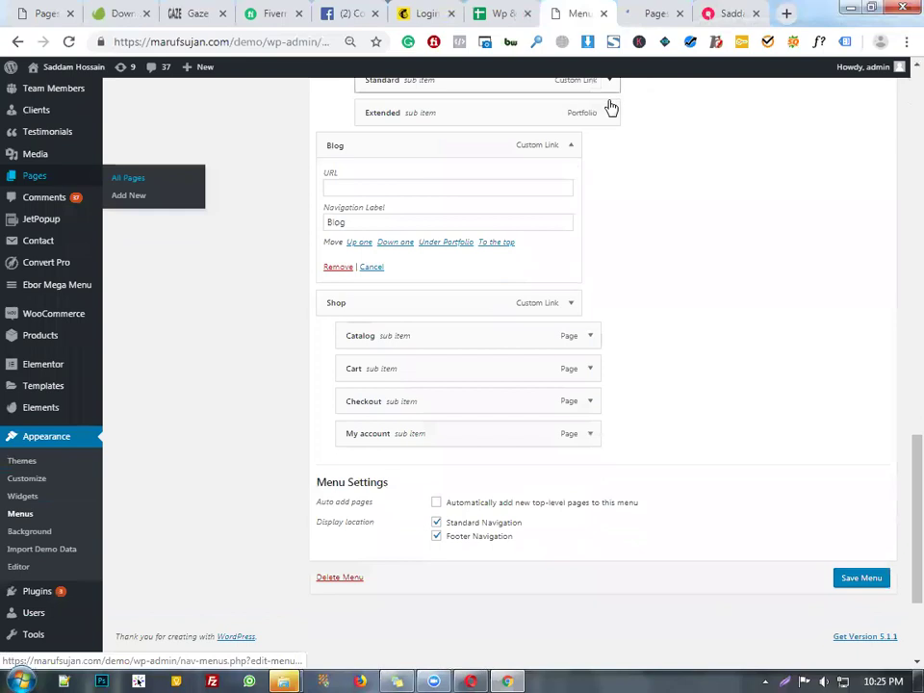
pyautogui.scroll(20, 496, 194)
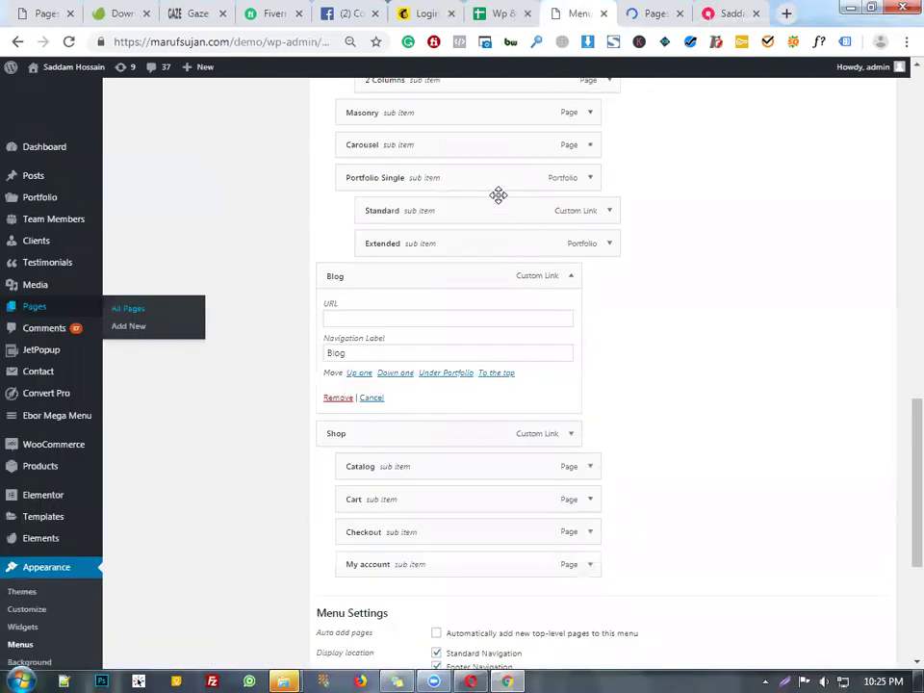
pyautogui.scroll(-4, 240, 464)
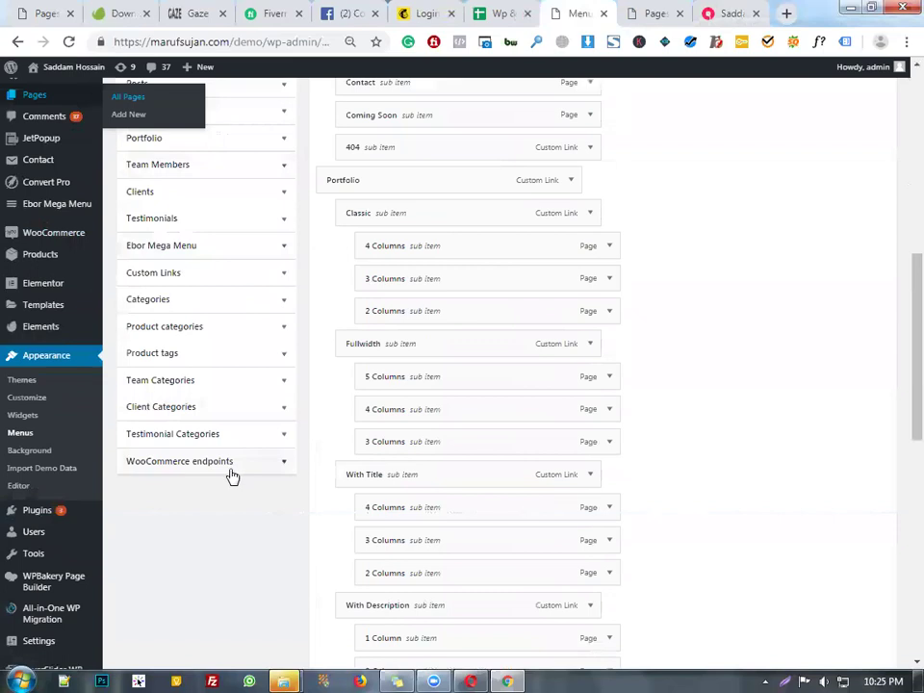
pyautogui.click(231, 469)
pyautogui.scroll(6, 242, 256)
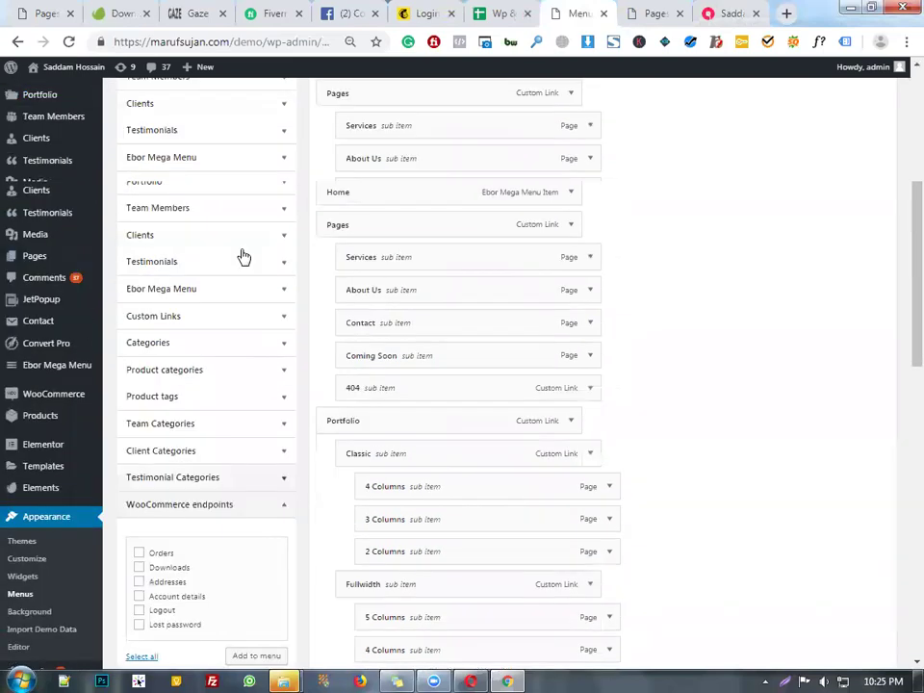
pyautogui.scroll(3, 245, 289)
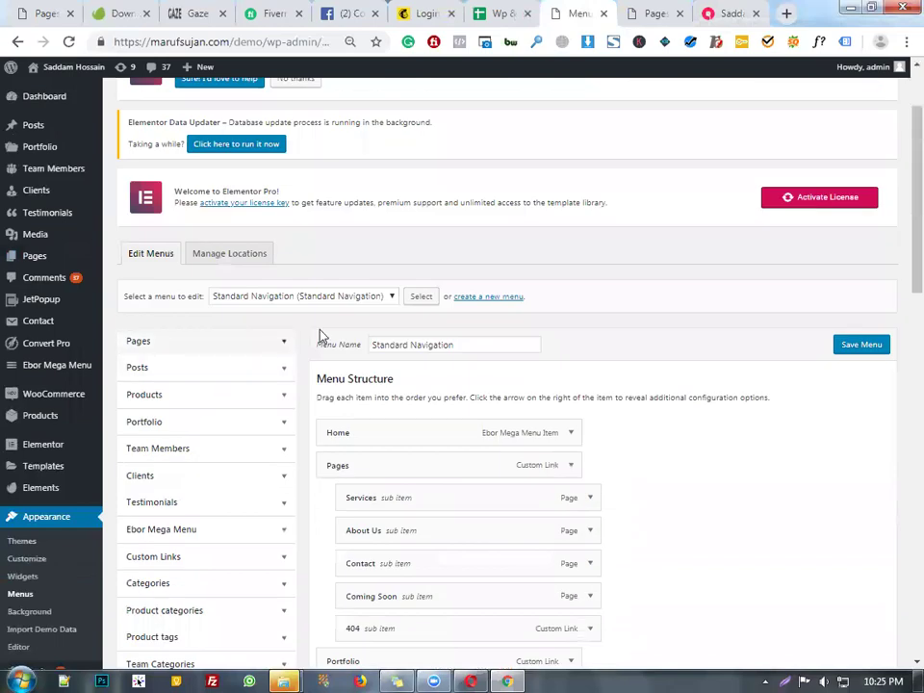
pyautogui.click(279, 341)
pyautogui.scroll(-3, 256, 289)
pyautogui.scroll(-4, 248, 287)
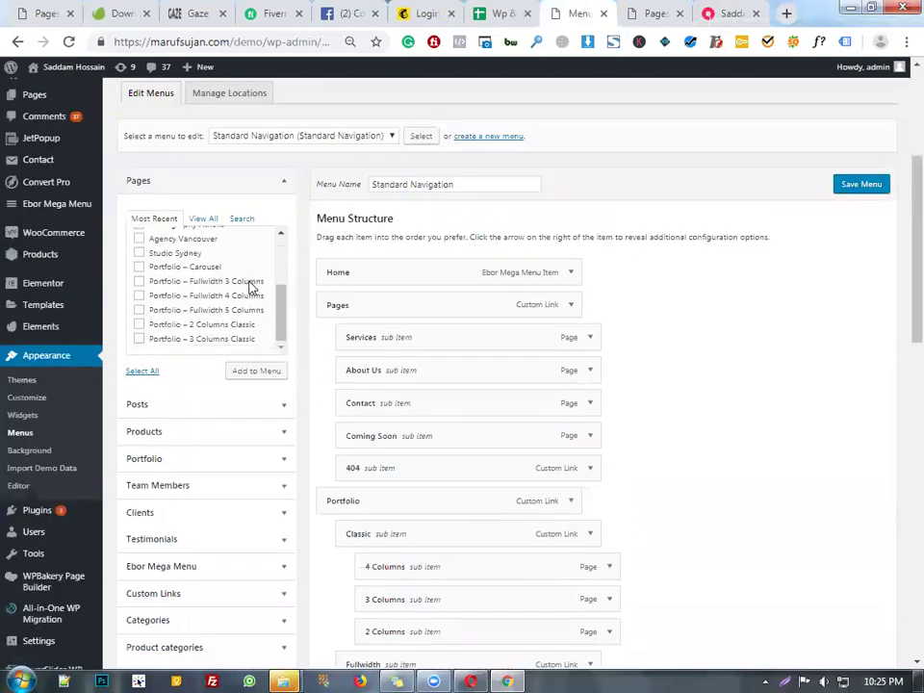
pyautogui.scroll(5, 247, 293)
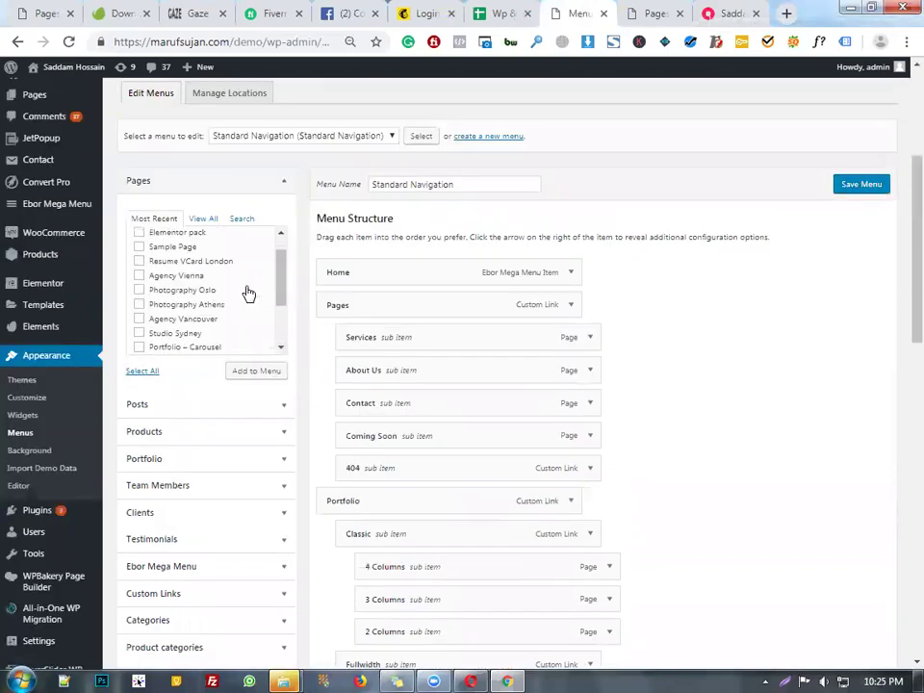
pyautogui.click(206, 219)
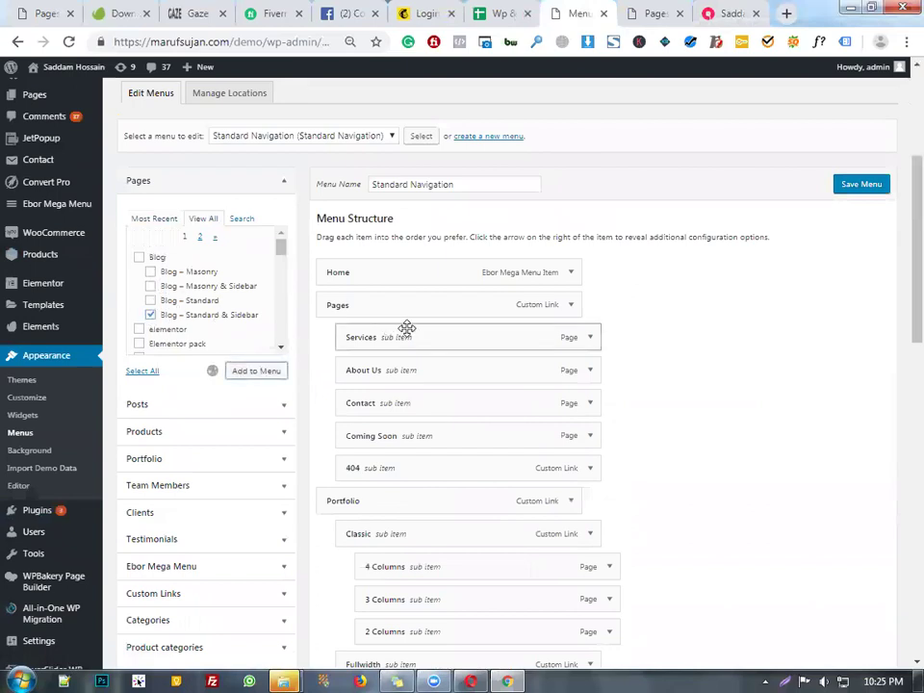
pyautogui.scroll(-10, 538, 314)
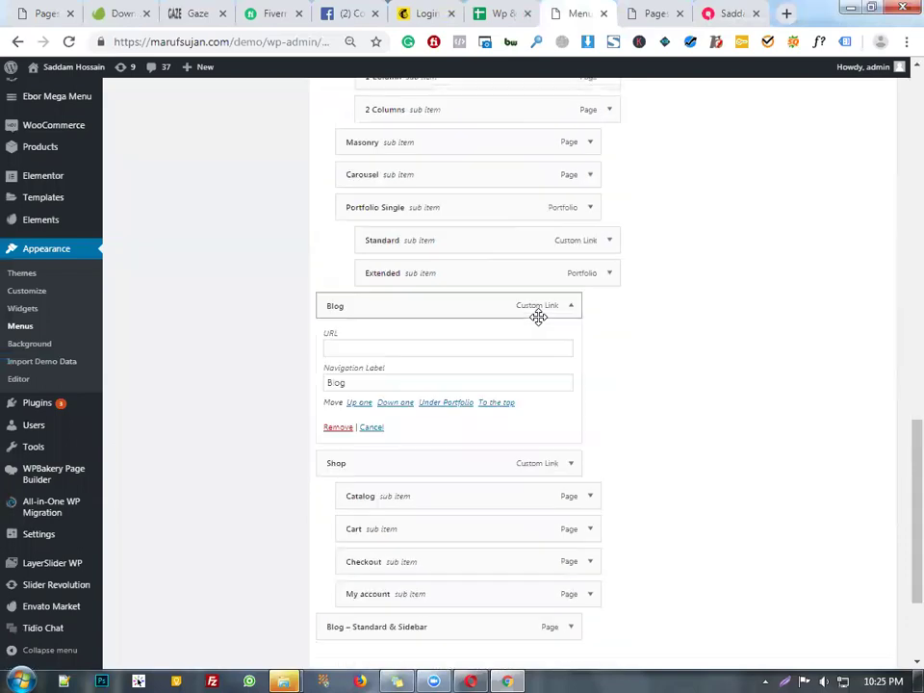
pyautogui.moveTo(559, 462); pyautogui.dragTo(665, 391)
pyautogui.scroll(-2, 665, 391)
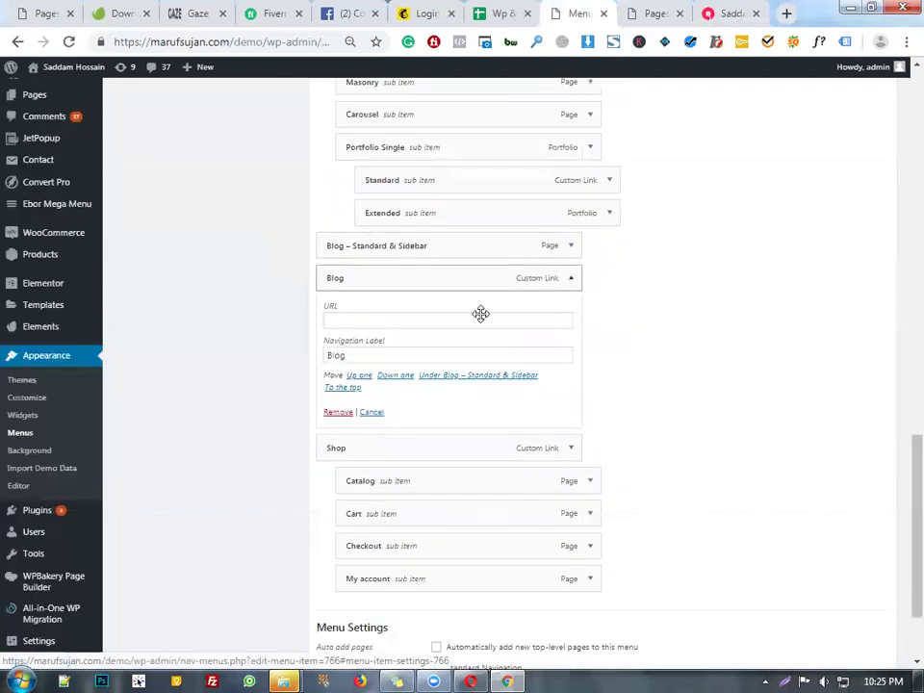
pyautogui.click(333, 413)
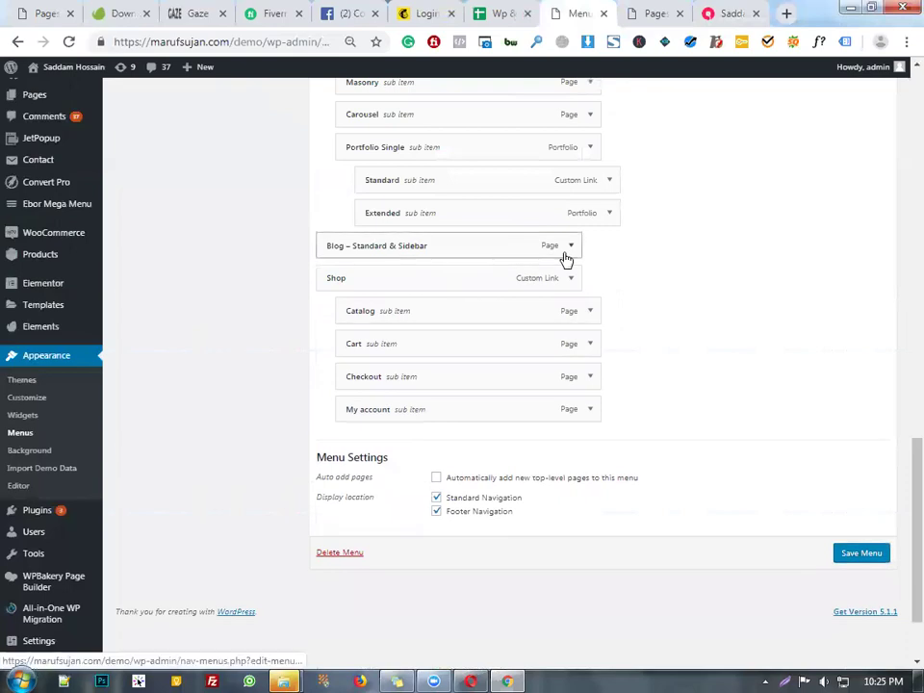
pyautogui.click(569, 248)
pyautogui.doubleClick(417, 288)
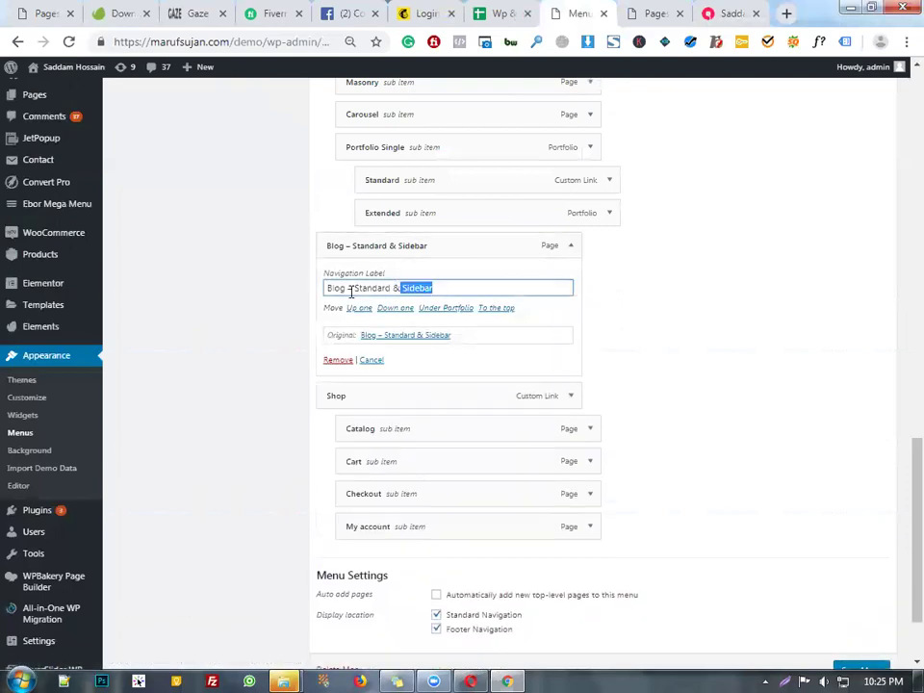
pyautogui.press('BackSpace')
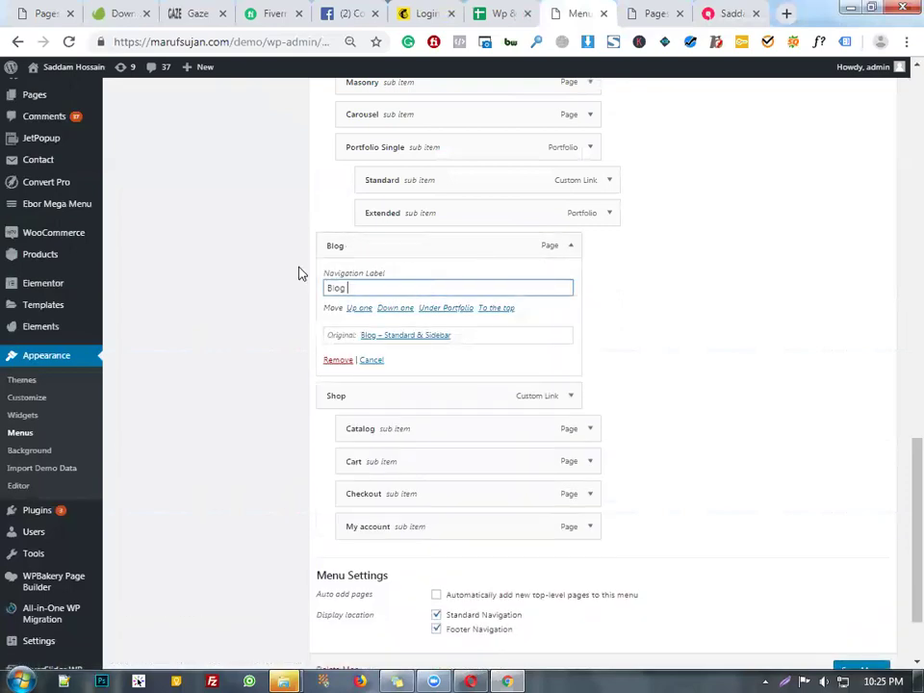
pyautogui.click(571, 248)
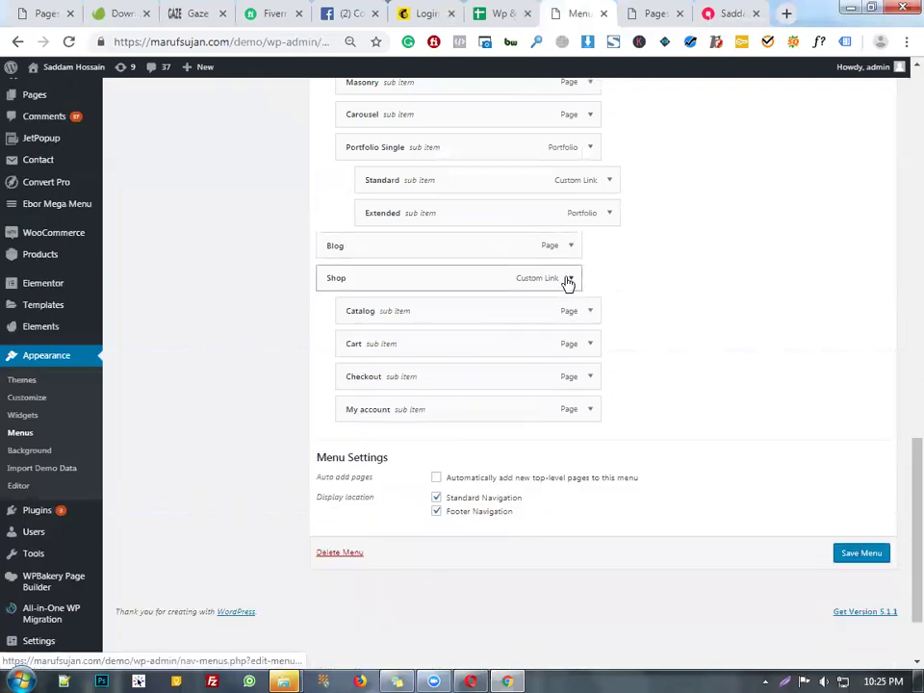
pyautogui.scroll(5, 563, 280)
# - Remove the Carousel, Masonry, Portfolio Single and With Description items under Portfolio
pyautogui.scroll(8, 558, 279)
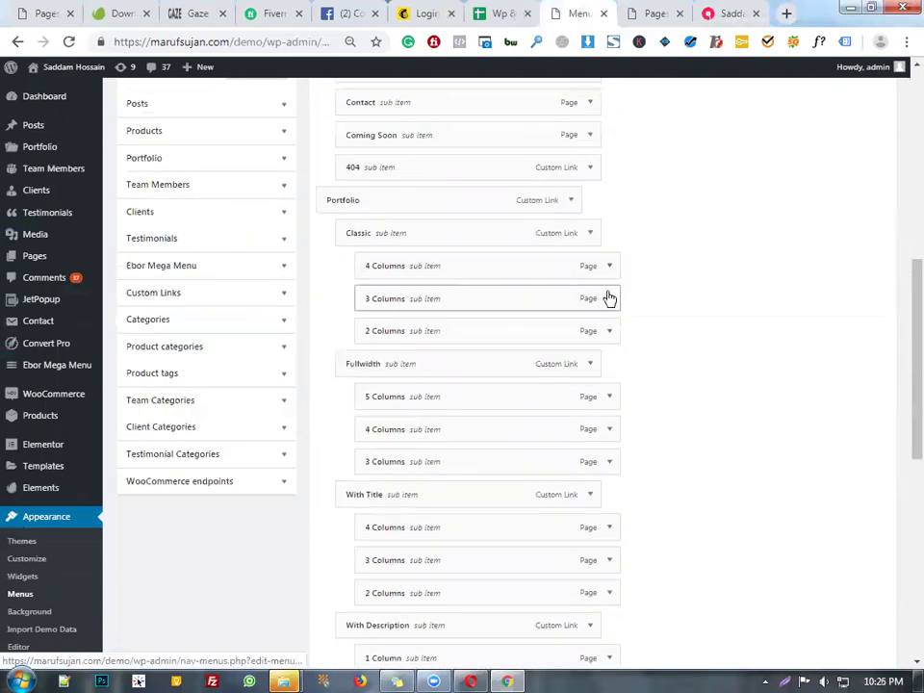
pyautogui.scroll(-3, 609, 298)
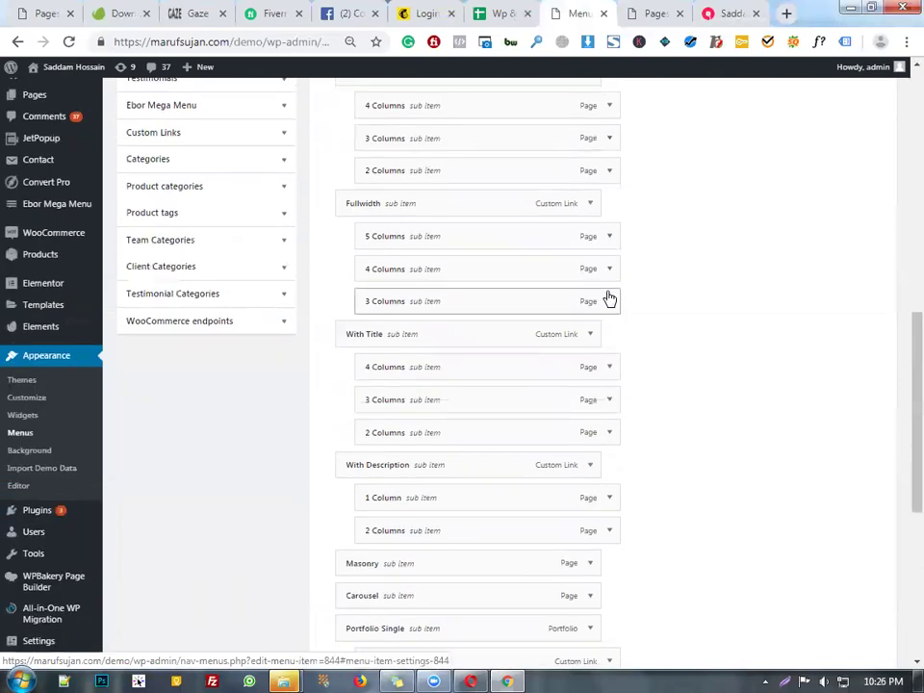
pyautogui.scroll(-3, 609, 298)
pyautogui.scroll(-1, 607, 309)
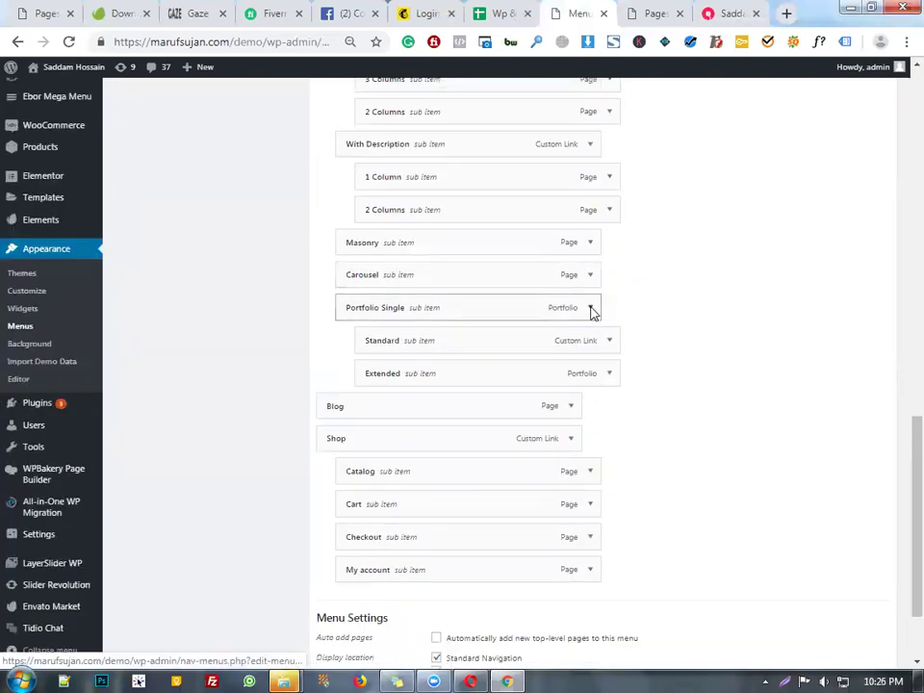
pyautogui.click(590, 276)
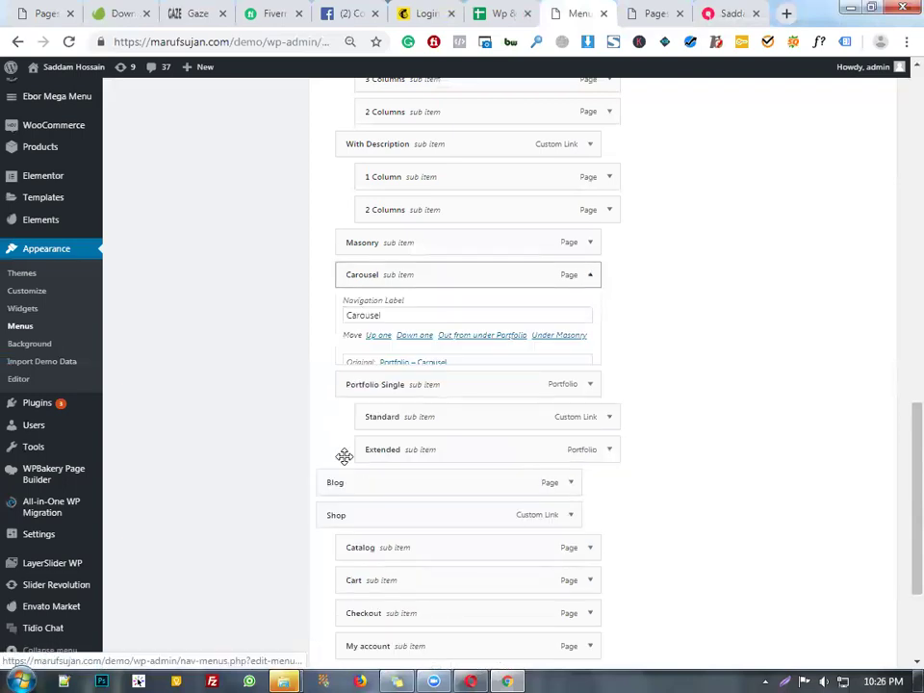
pyautogui.click(590, 243)
pyautogui.click(357, 371)
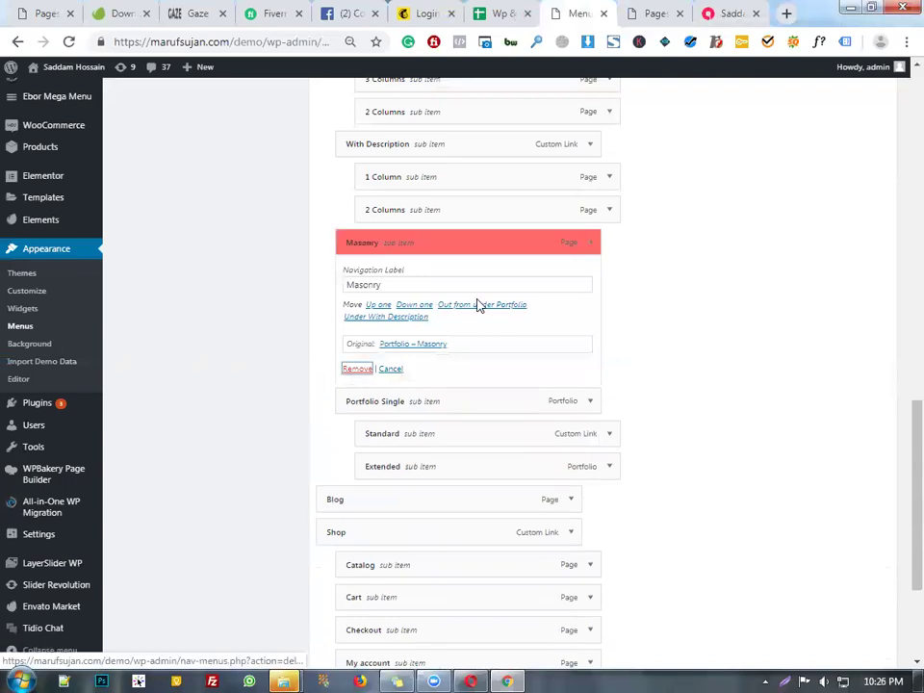
pyautogui.click(589, 245)
pyautogui.click(358, 371)
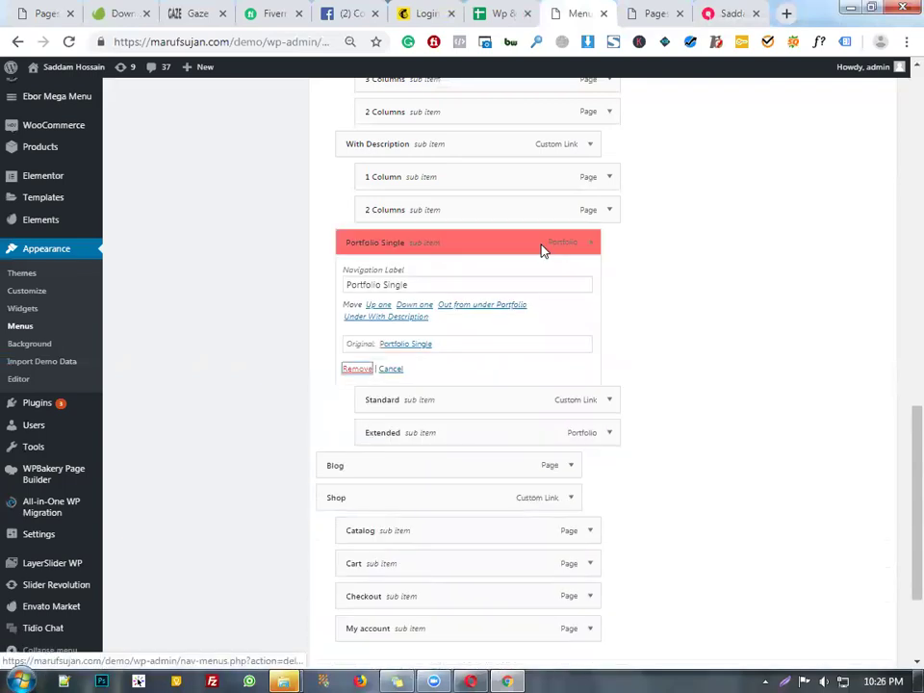
pyautogui.click(590, 146)
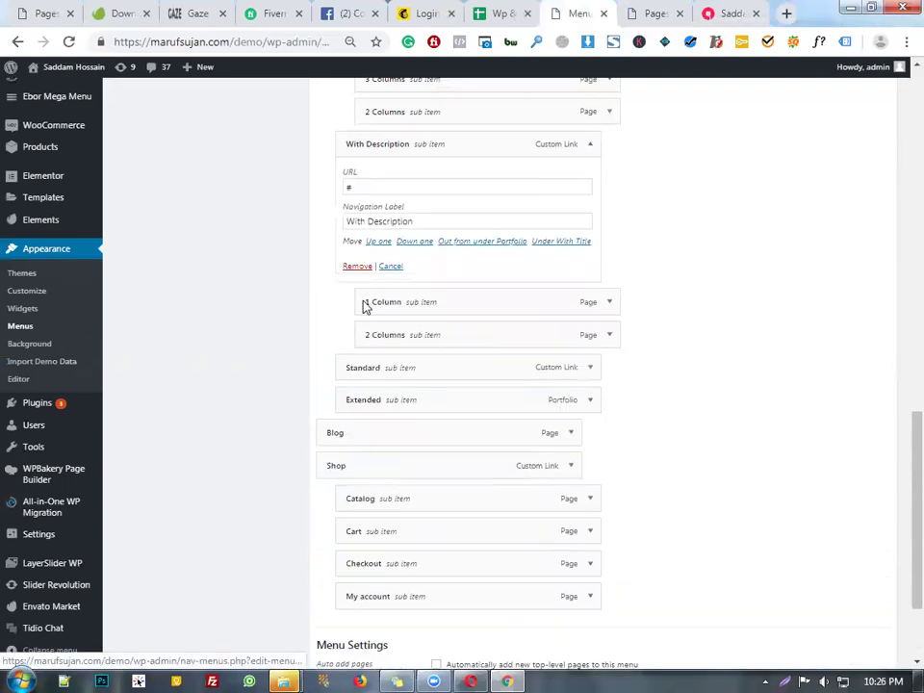
pyautogui.click(355, 265)
# - Remove the Fullwidth, 5 Columns, 4 Columns, 3 Columns and With Title items
pyautogui.scroll(2, 584, 278)
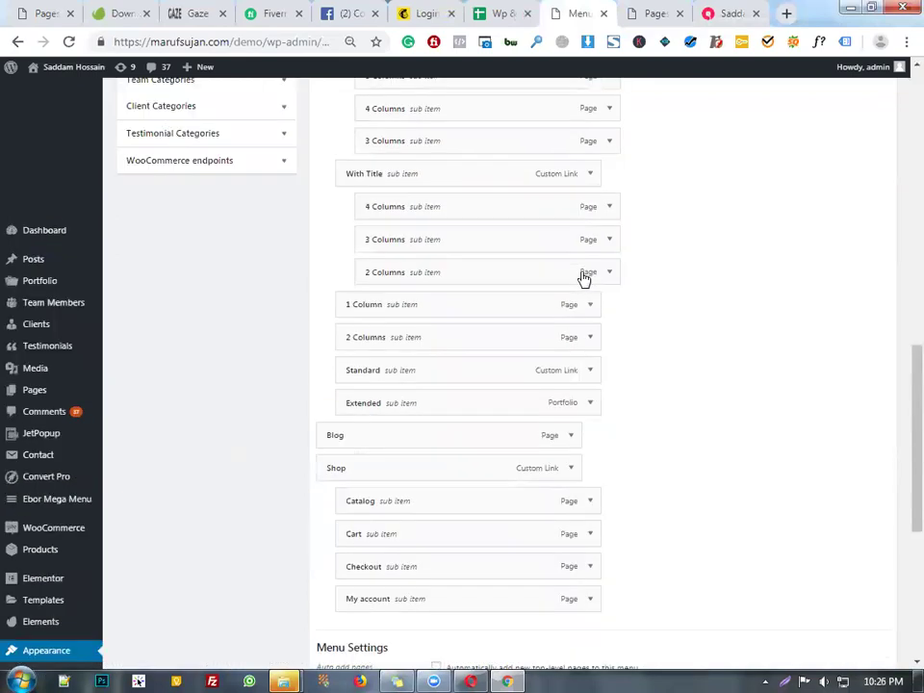
pyautogui.scroll(-1, 591, 363)
pyautogui.scroll(3, 593, 263)
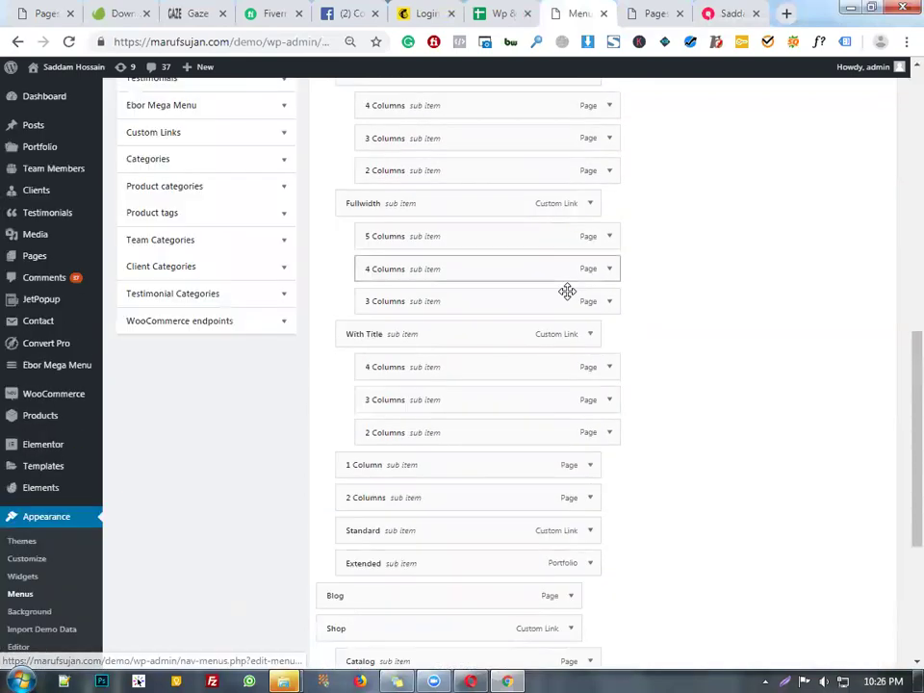
pyautogui.click(588, 208)
pyautogui.click(351, 326)
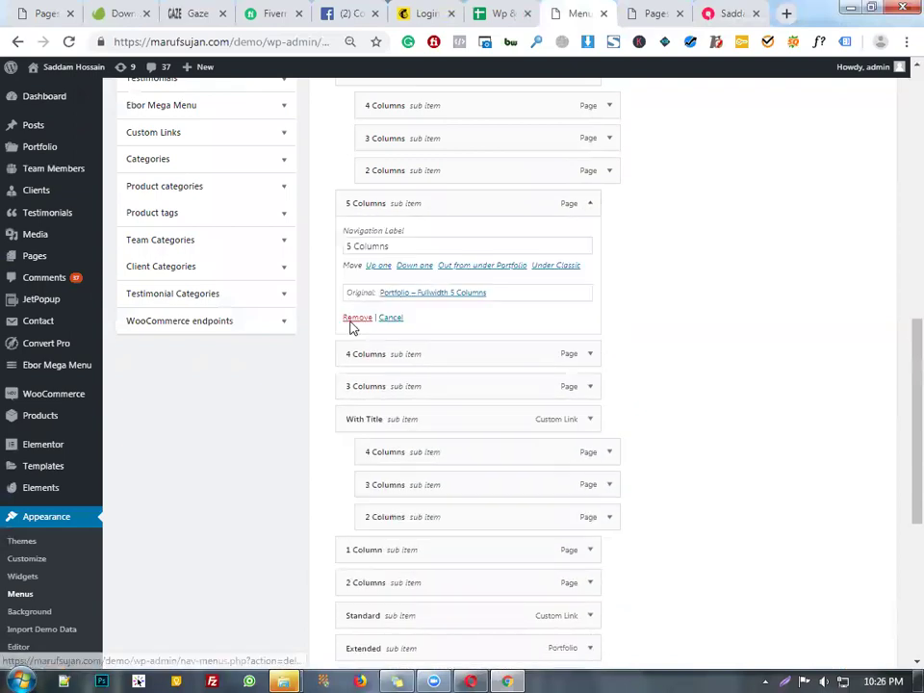
pyautogui.click(352, 321)
pyautogui.click(589, 208)
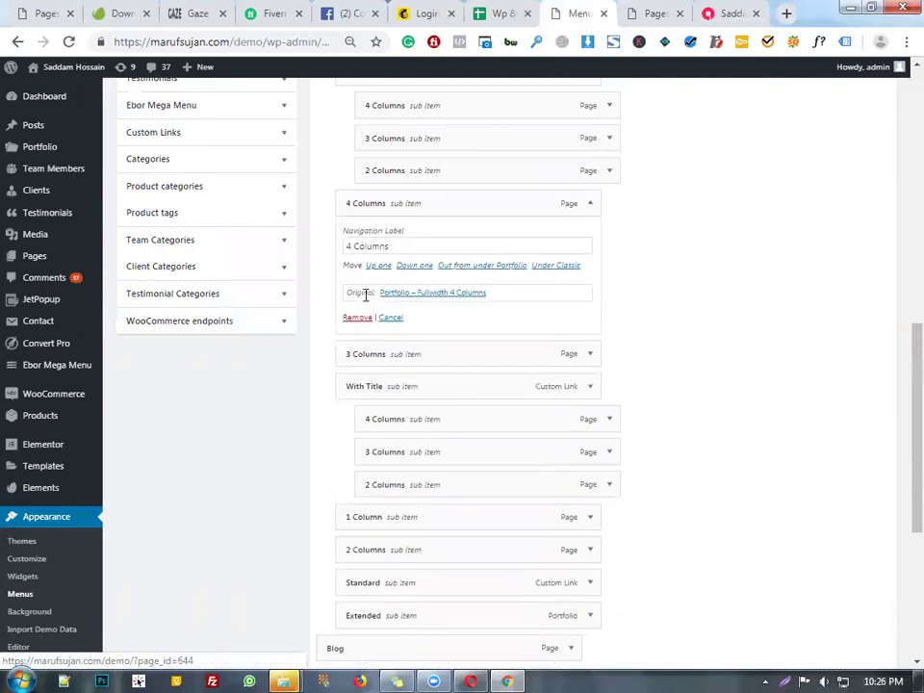
pyautogui.click(360, 317)
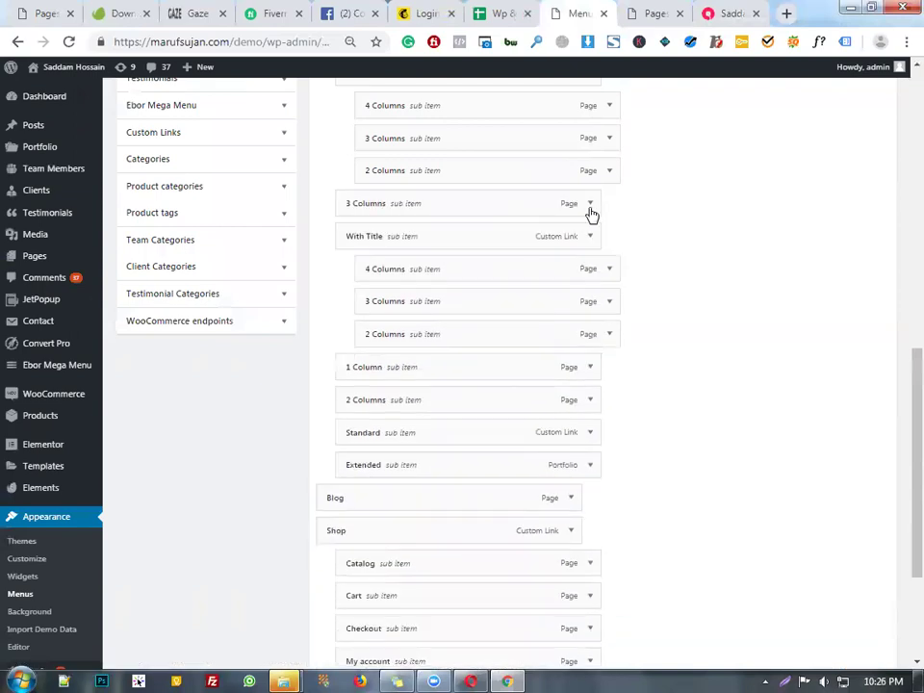
pyautogui.click(591, 205)
pyautogui.click(354, 319)
pyautogui.click(590, 205)
pyautogui.click(356, 324)
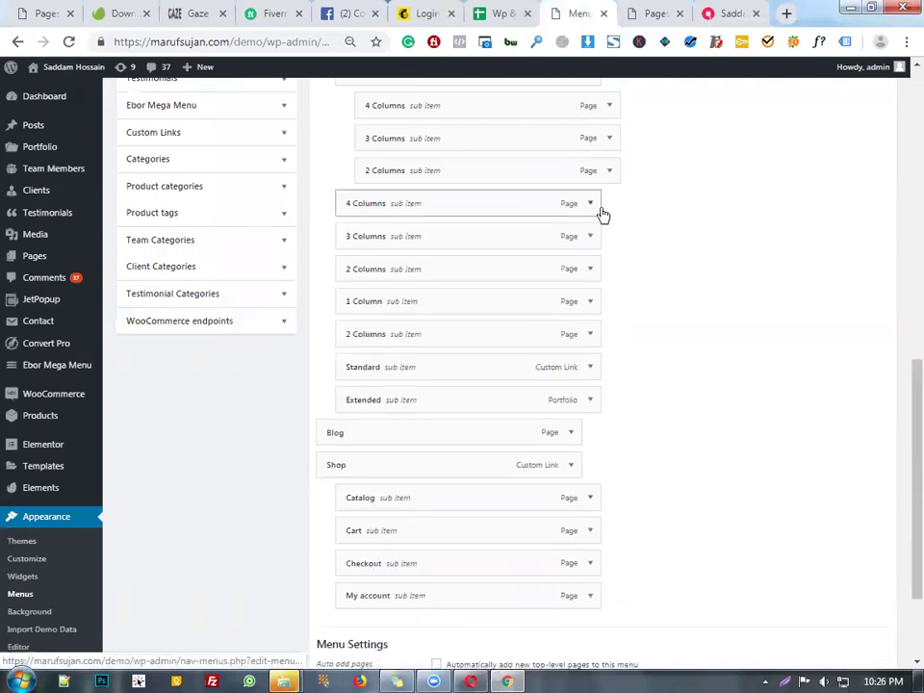
# - Remove the next 4, 3, 2 and 1 Column items, another 2 Columns, and Standard
pyautogui.click(590, 206)
pyautogui.click(355, 319)
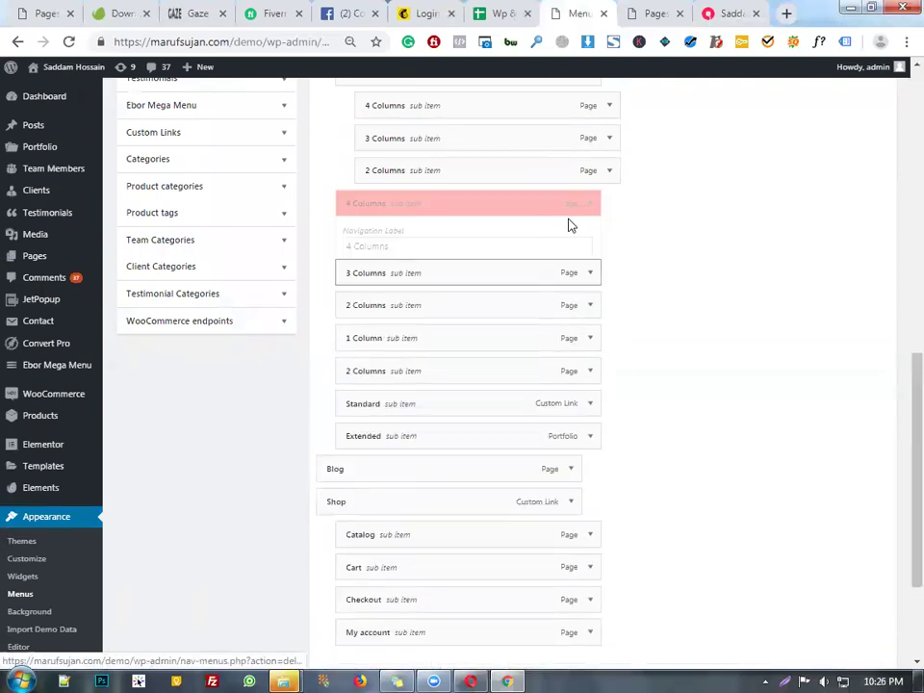
pyautogui.click(587, 205)
pyautogui.click(358, 317)
pyautogui.click(590, 205)
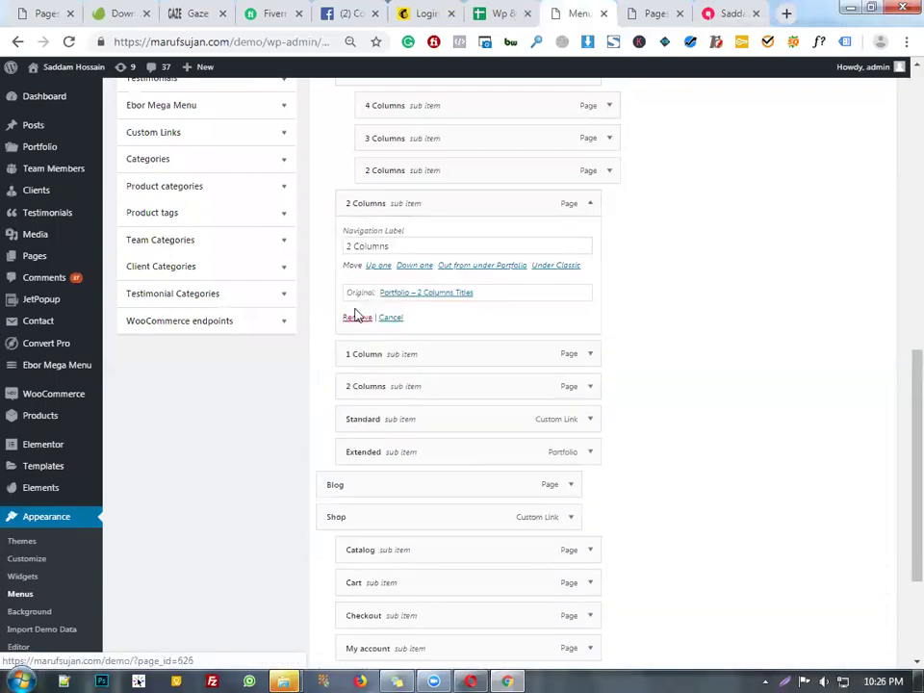
pyautogui.click(356, 317)
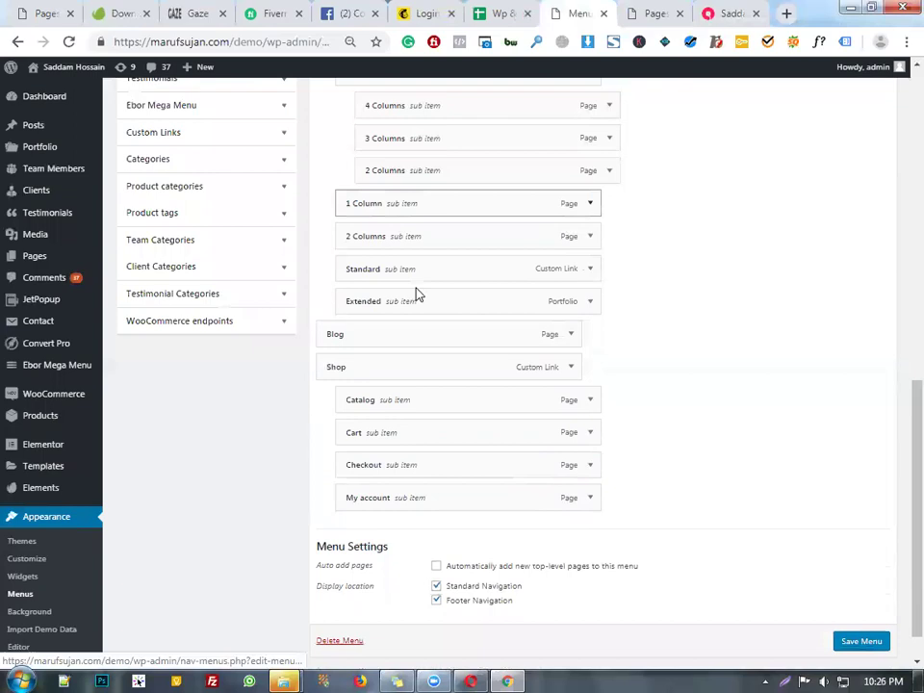
pyautogui.click(590, 203)
pyautogui.click(356, 317)
pyautogui.click(590, 203)
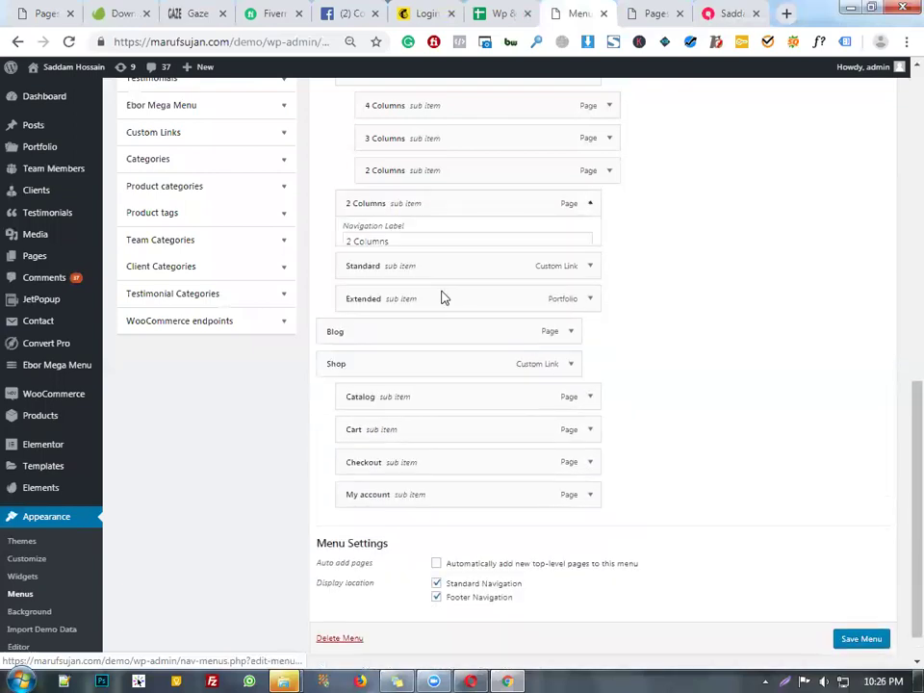
pyautogui.click(354, 317)
pyautogui.click(591, 226)
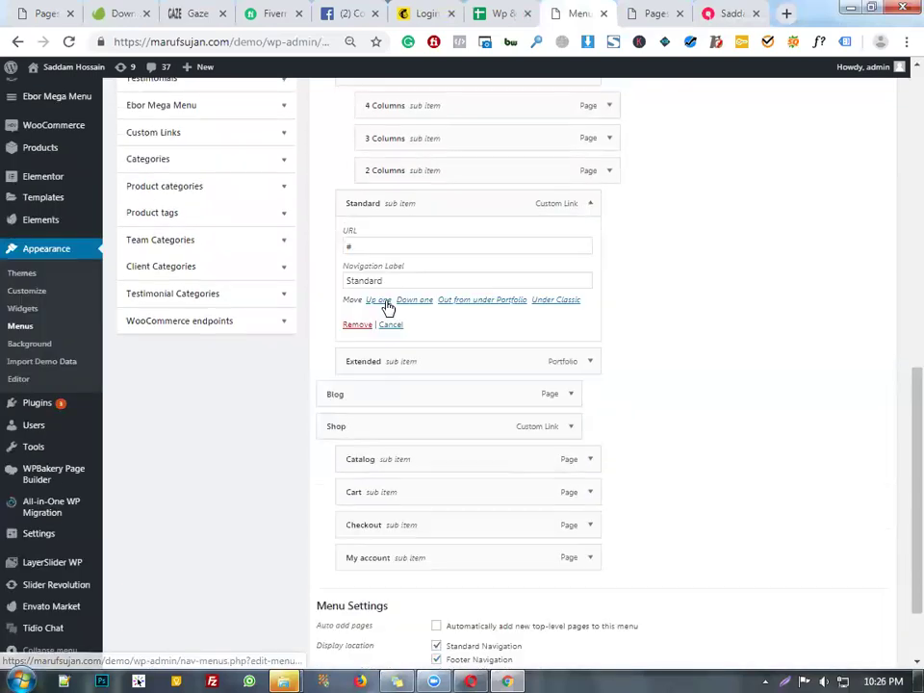
pyautogui.click(356, 324)
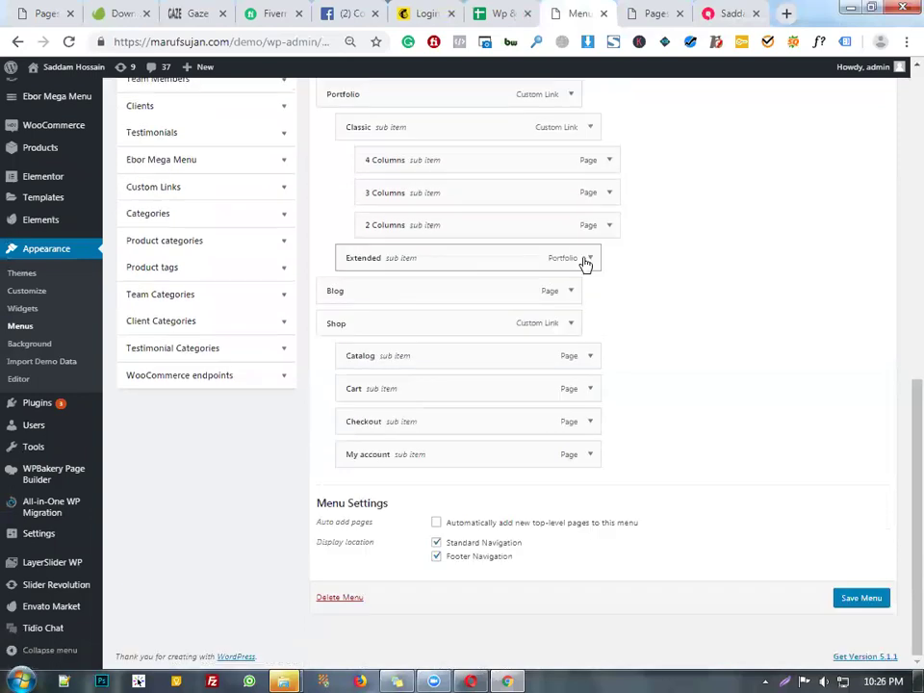
# - Remove Extended, Classic and the last 4, 3 and 2 Columns items under Portfolio
pyautogui.click(590, 257)
pyautogui.scroll(-1, 386, 328)
pyautogui.click(359, 318)
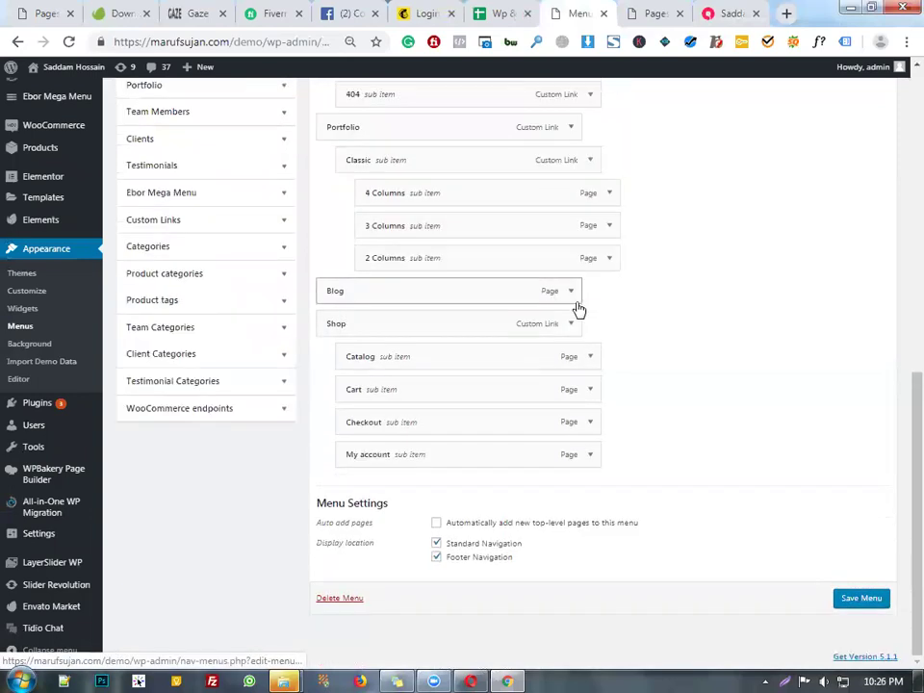
pyautogui.scroll(3, 578, 308)
pyautogui.click(588, 321)
pyautogui.click(356, 442)
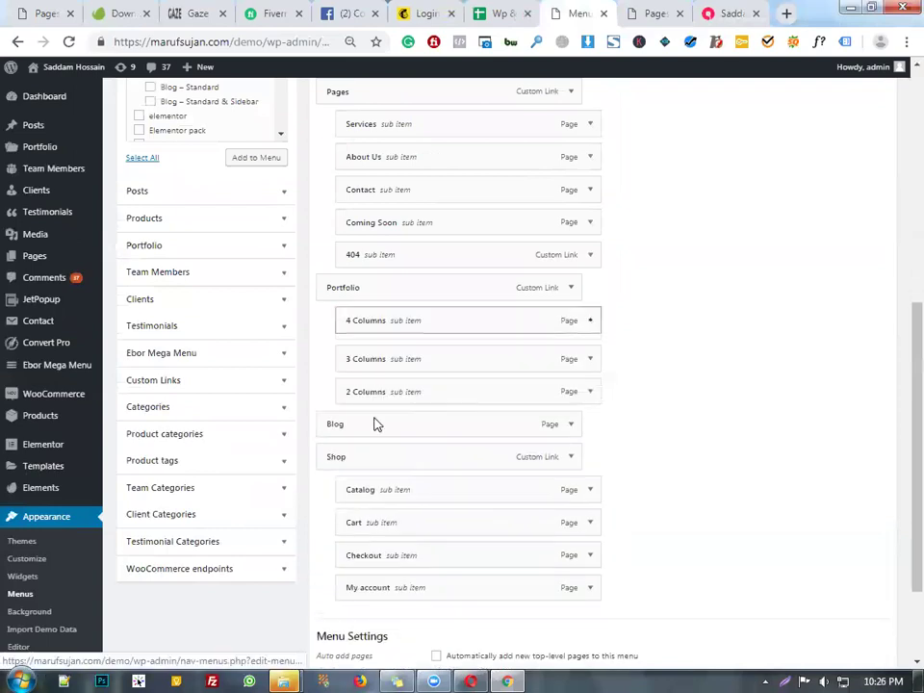
pyautogui.click(359, 437)
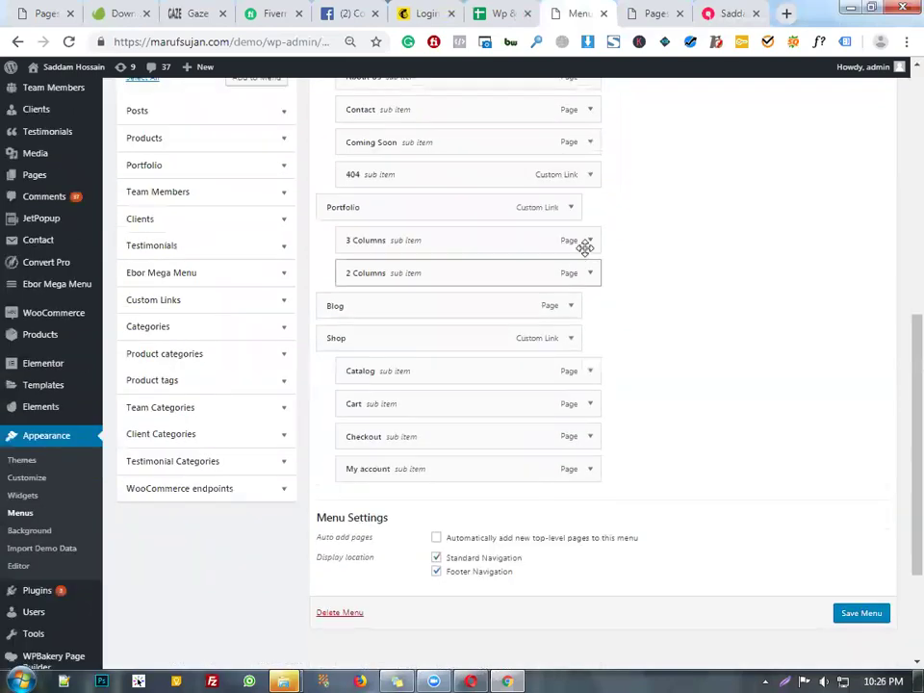
pyautogui.click(590, 242)
pyautogui.click(355, 354)
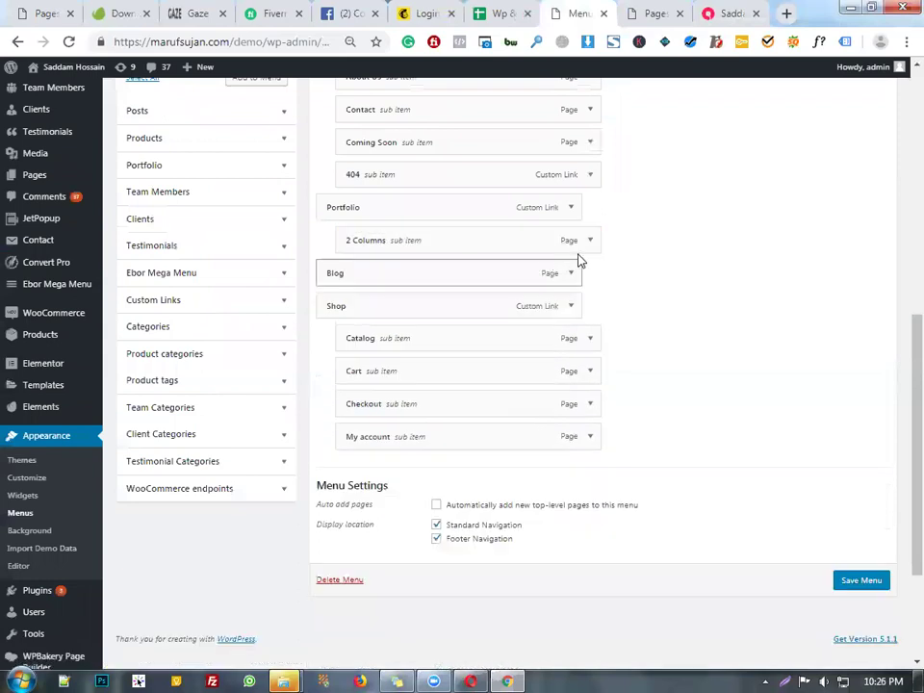
pyautogui.click(590, 242)
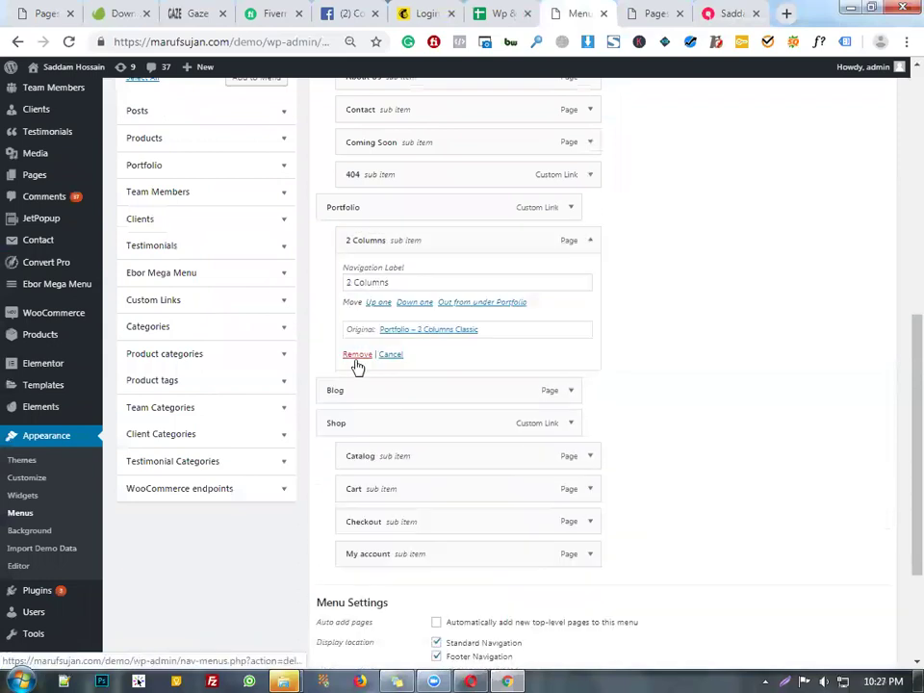
pyautogui.click(355, 355)
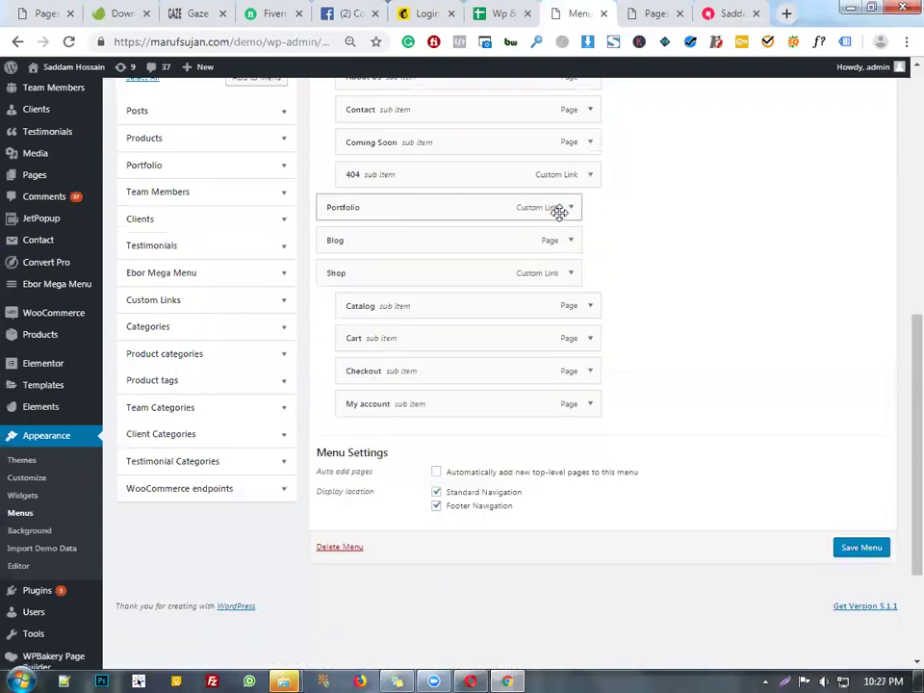
pyautogui.click(571, 210)
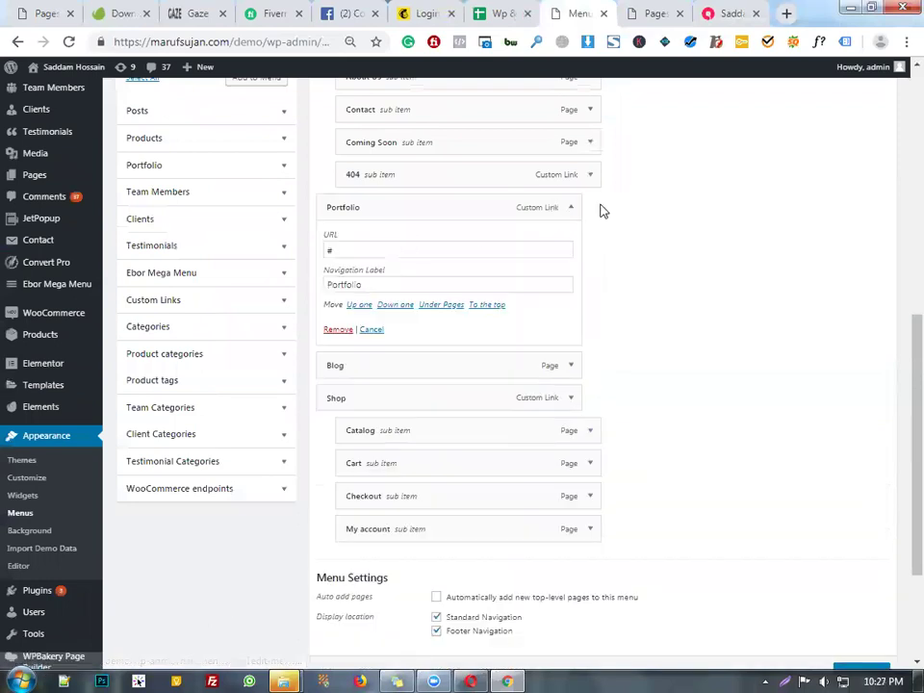
pyautogui.click(563, 211)
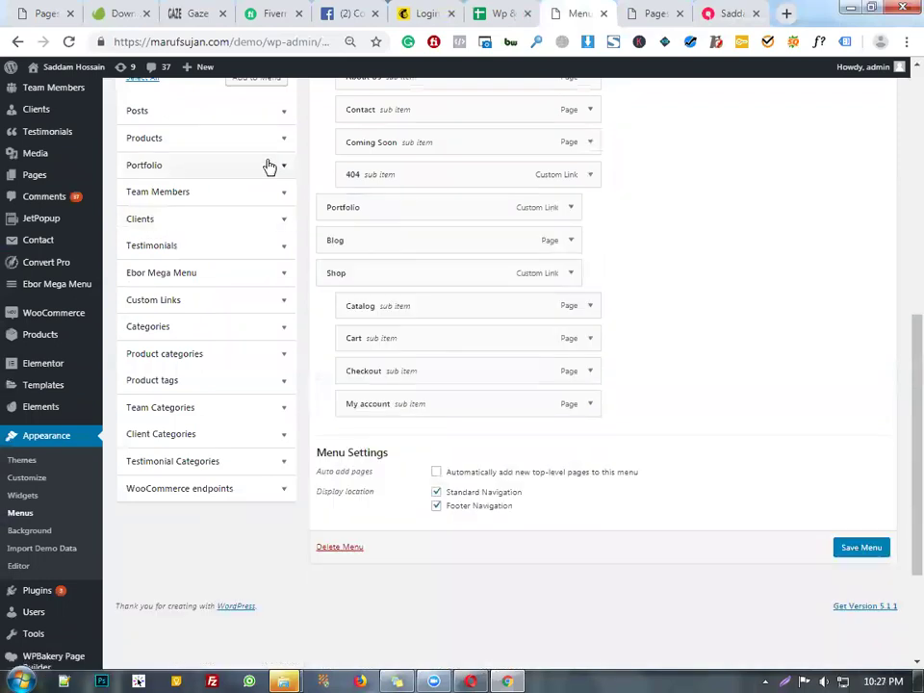
pyautogui.click(270, 166)
# - Add Portfolio Single to the menu and delete the old Portfolio custom link
pyautogui.scroll(2, 237, 221)
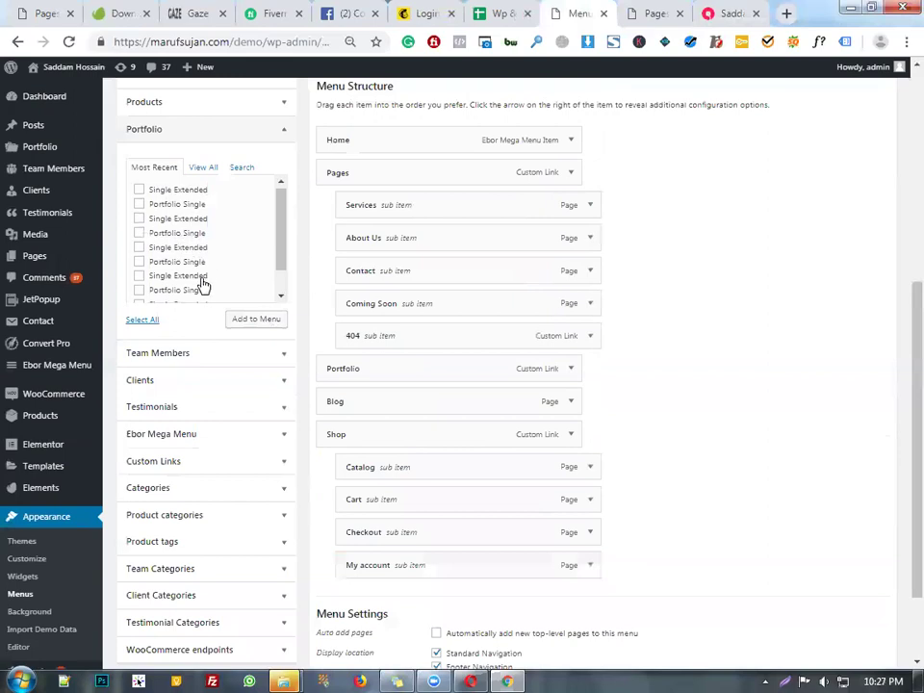
pyautogui.scroll(-1, 202, 285)
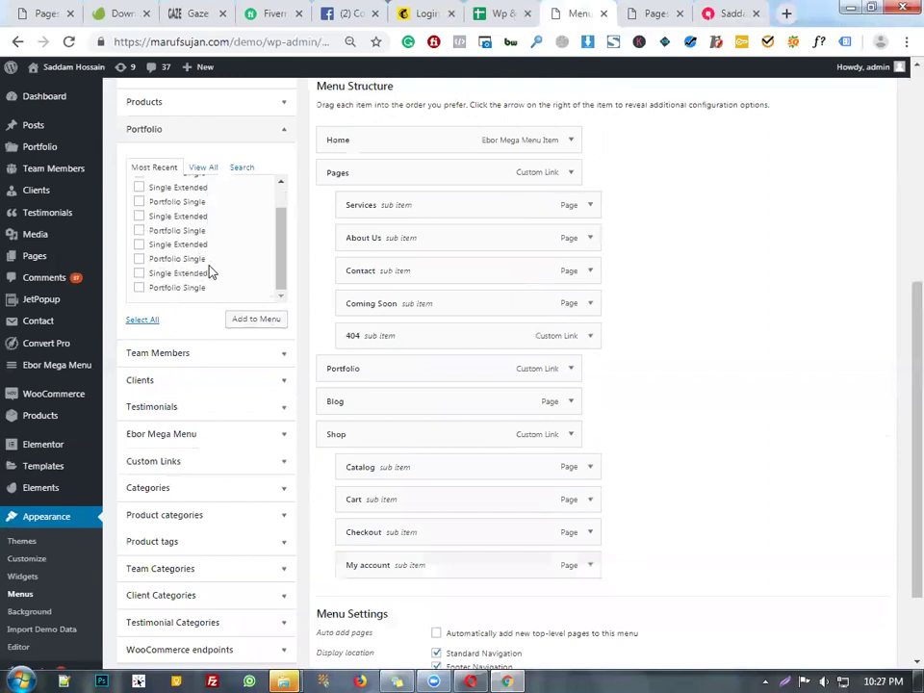
pyautogui.click(216, 168)
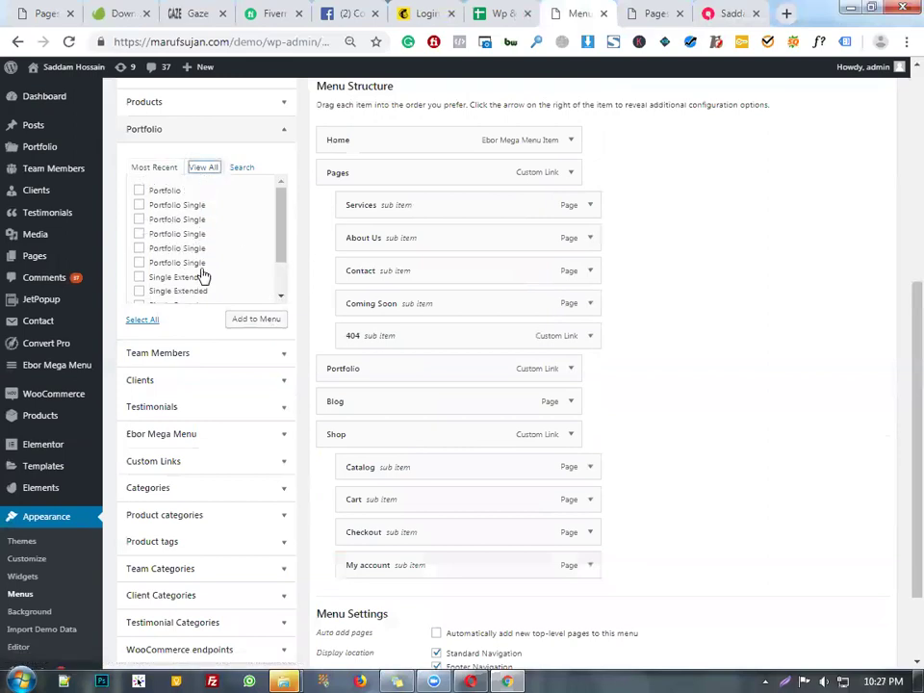
pyautogui.scroll(-2, 152, 281)
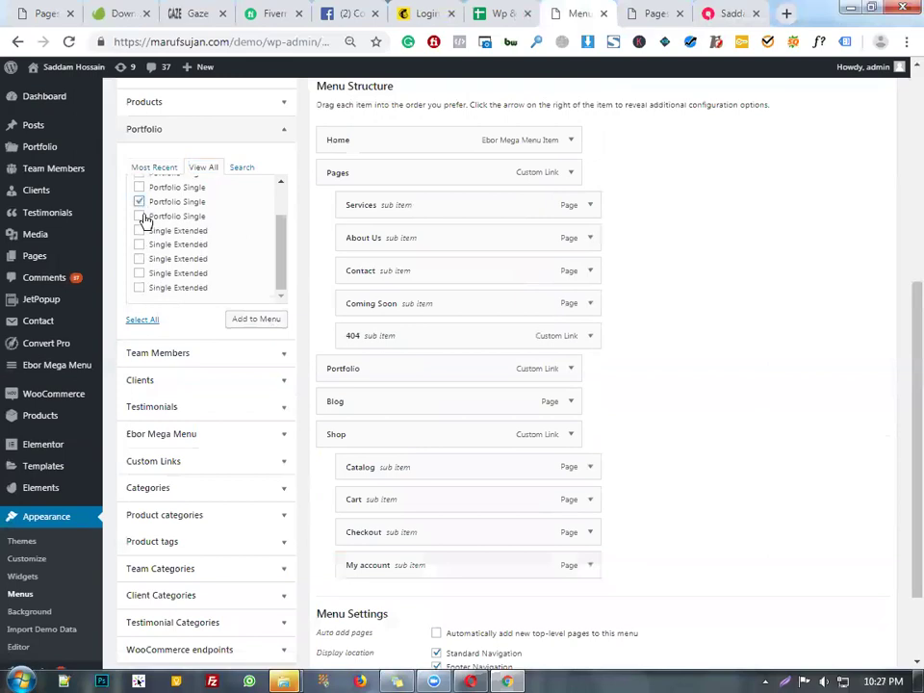
pyautogui.click(271, 324)
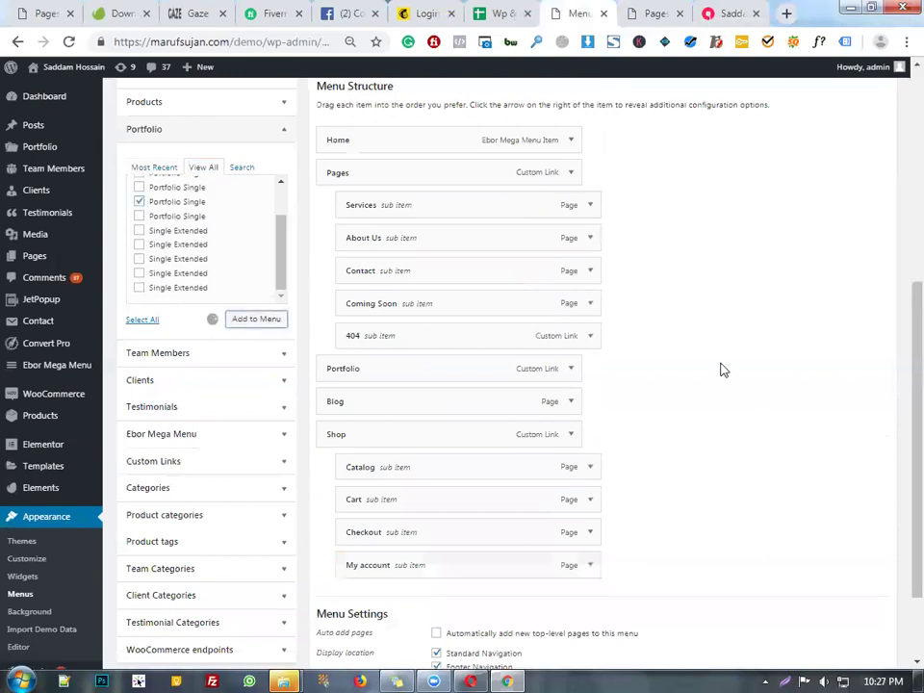
pyautogui.scroll(-1, 621, 332)
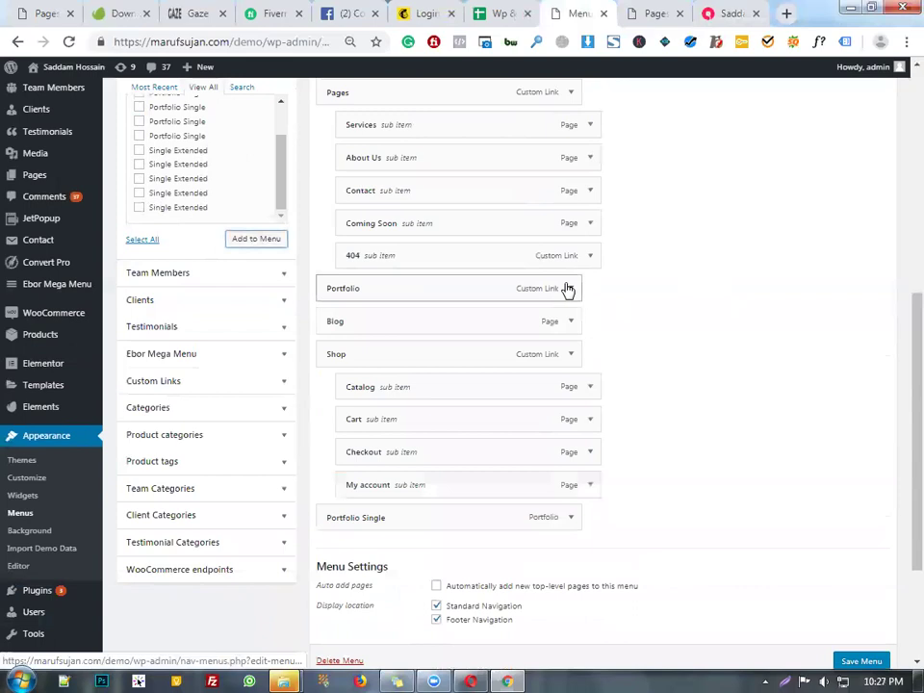
pyautogui.click(572, 289)
pyautogui.scroll(-2, 374, 316)
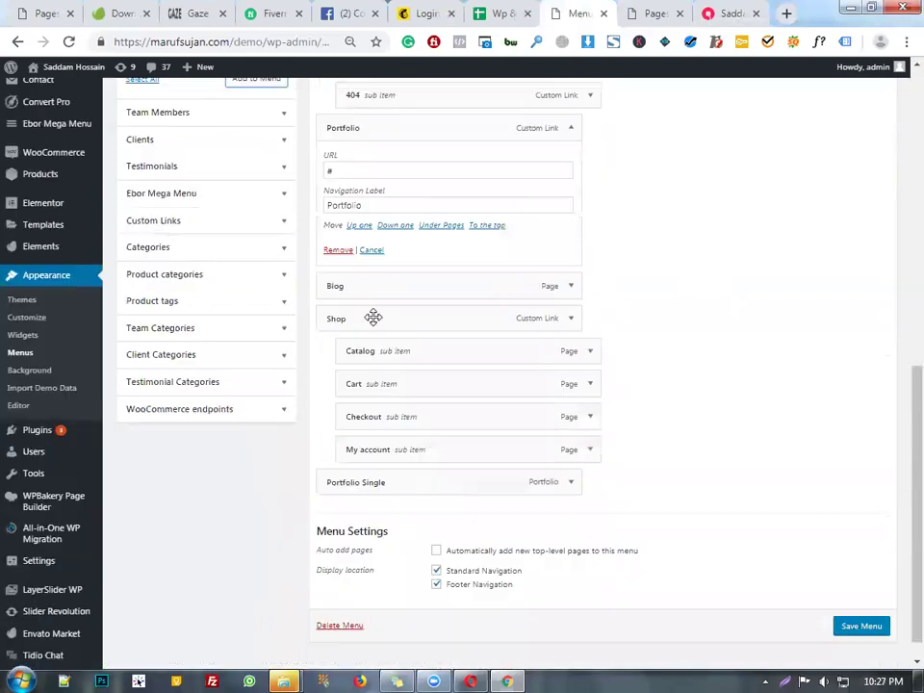
pyautogui.click(338, 252)
# - Move Portfolio Single up before Blog and change its navigation label to Portfolio
pyautogui.moveTo(505, 361); pyautogui.dragTo(471, 293)
pyautogui.click(565, 292)
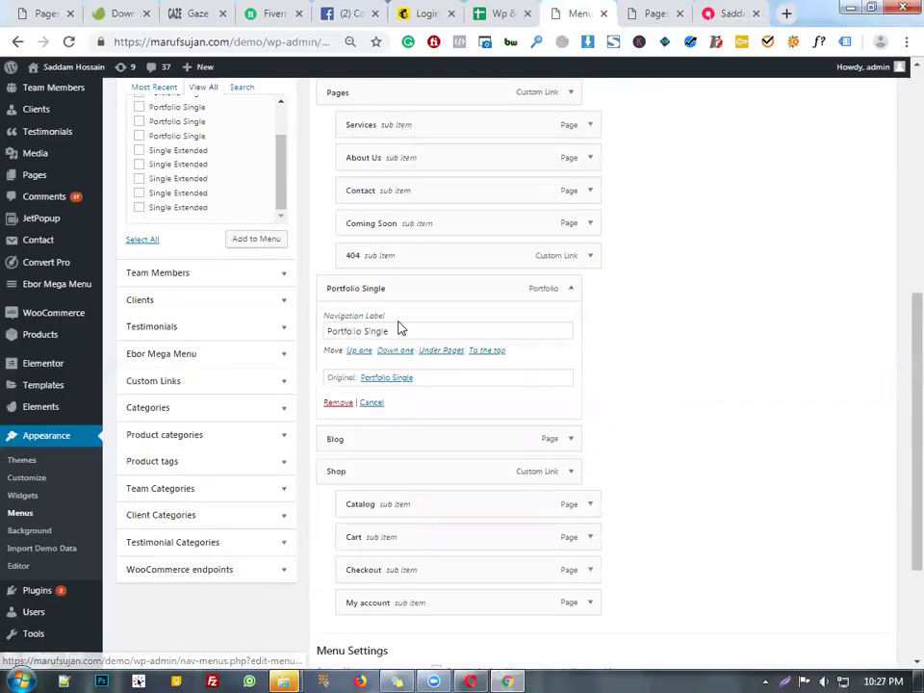
pyautogui.click(362, 333)
pyautogui.doubleClick(362, 332)
pyautogui.press('BackSpace')
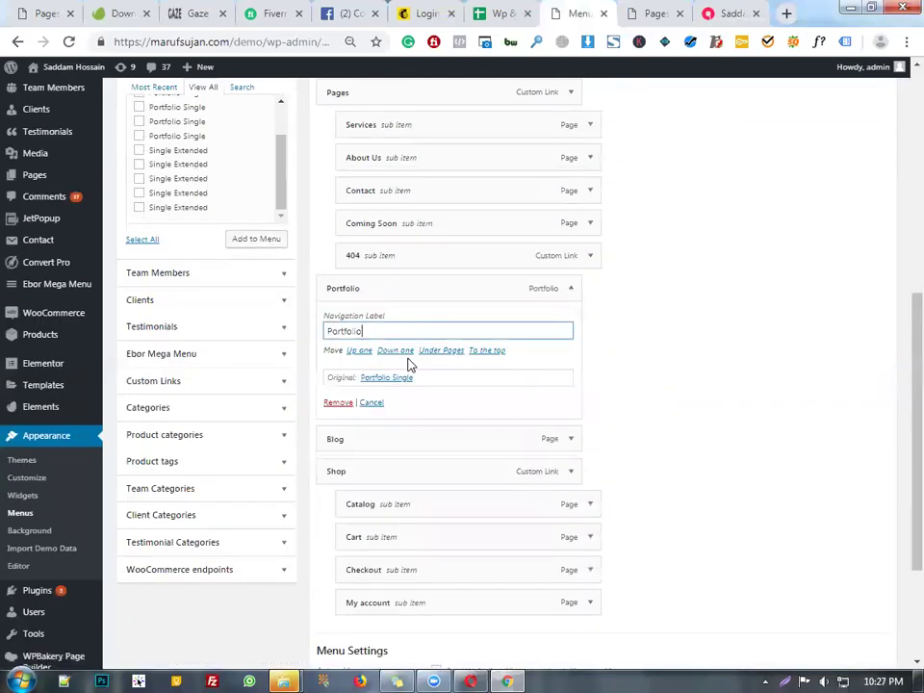
pyautogui.click(570, 288)
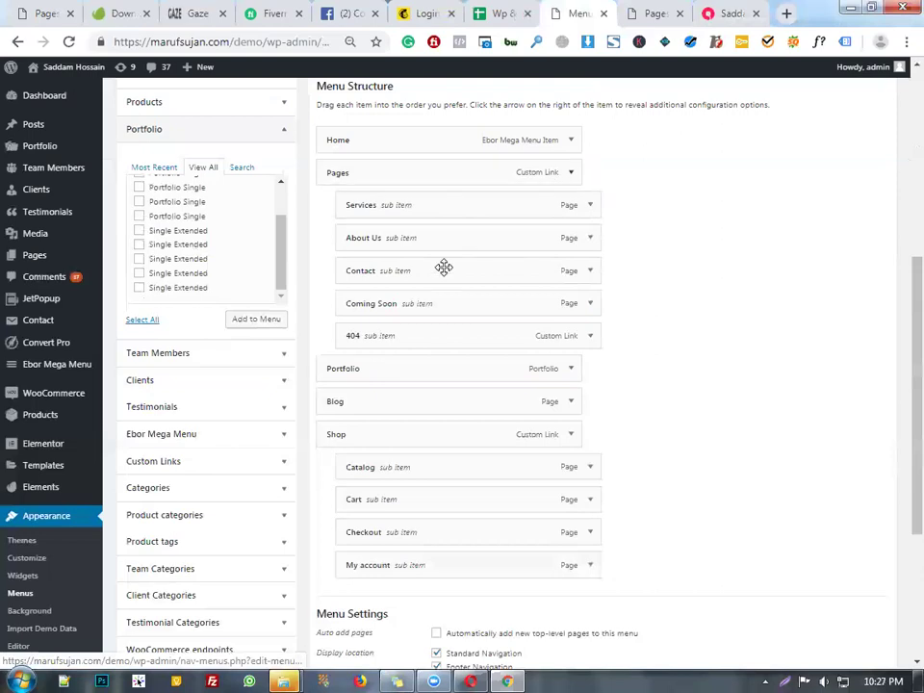
# - Remove the Pages placeholder item and move About Us, then Contact, below Shop
pyautogui.click(572, 173)
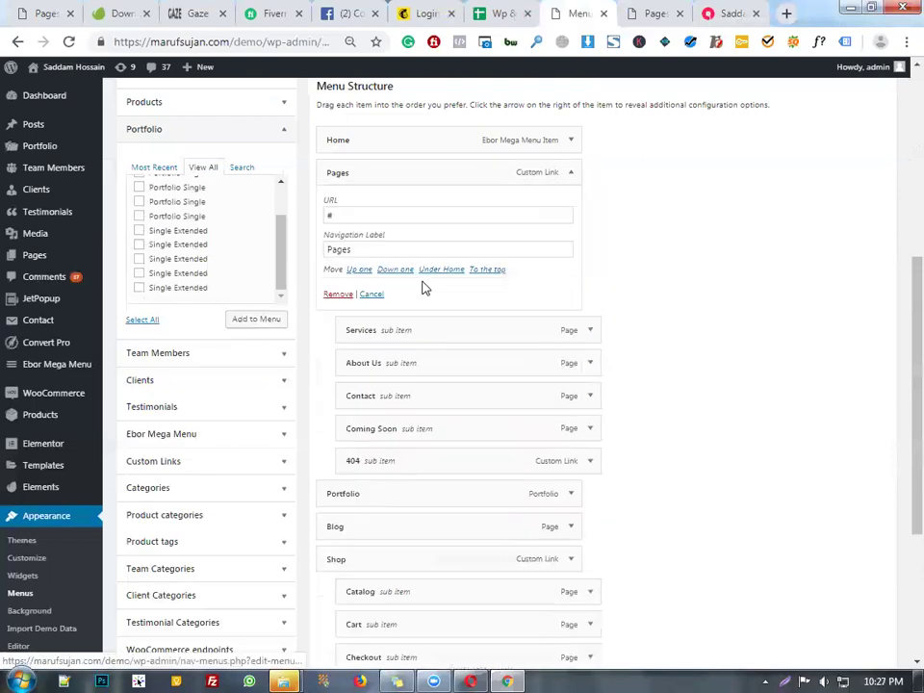
pyautogui.click(341, 297)
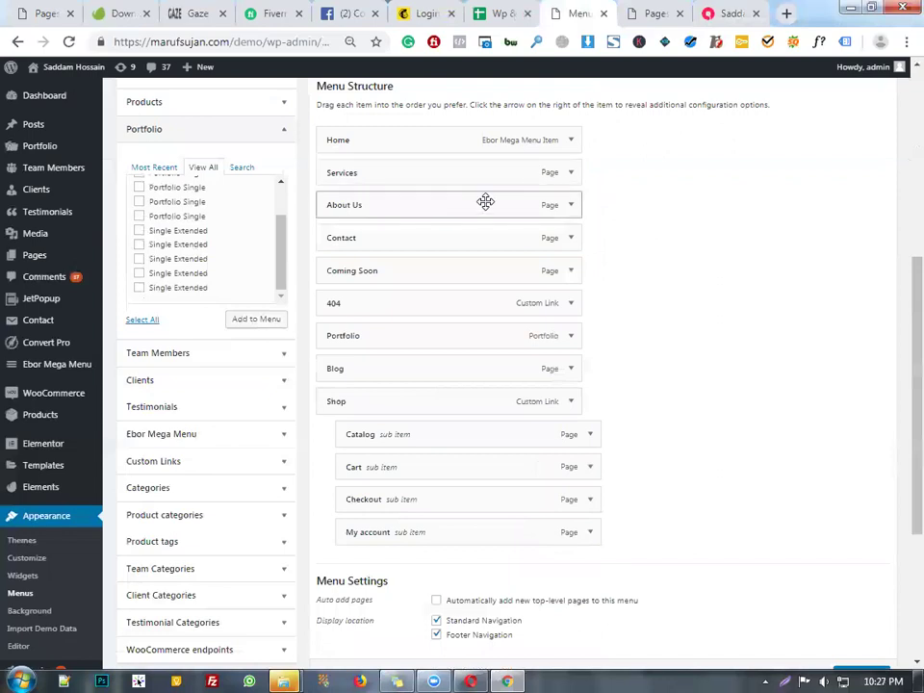
pyautogui.scroll(-2, 507, 214)
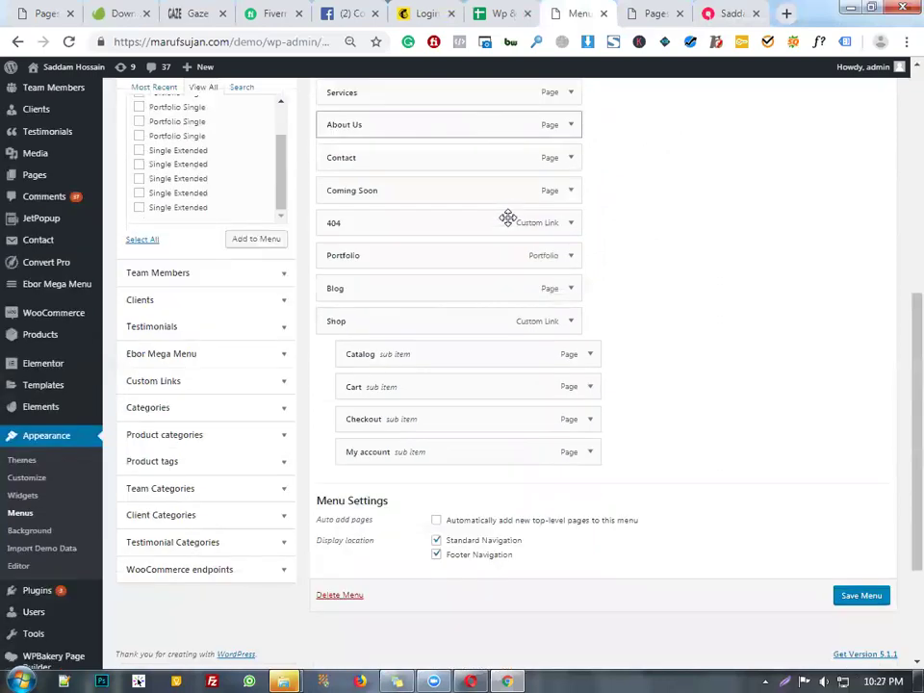
pyautogui.scroll(2, 464, 106)
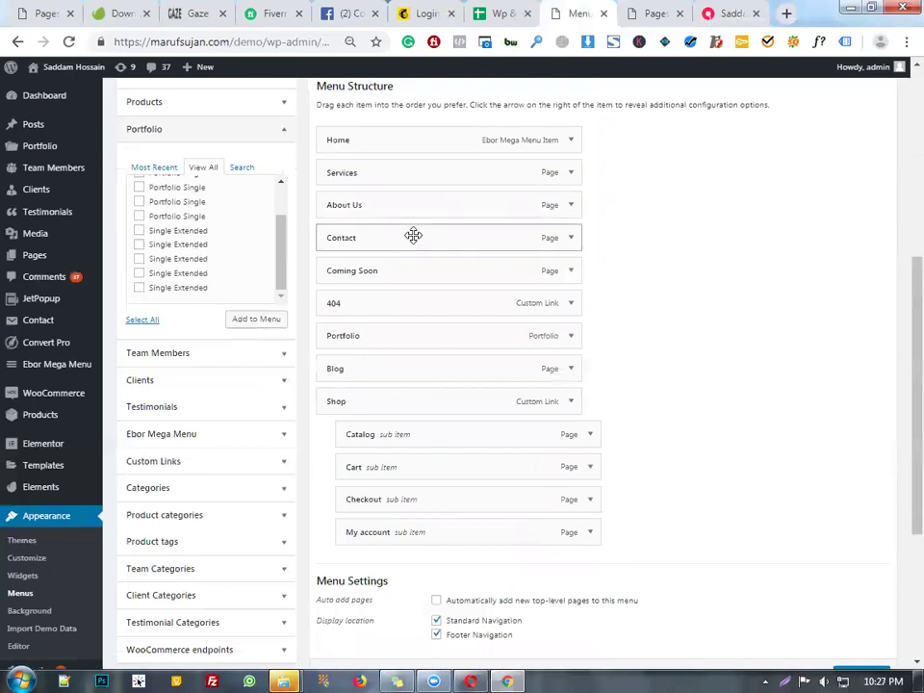
pyautogui.moveTo(404, 321); pyautogui.dragTo(390, 545)
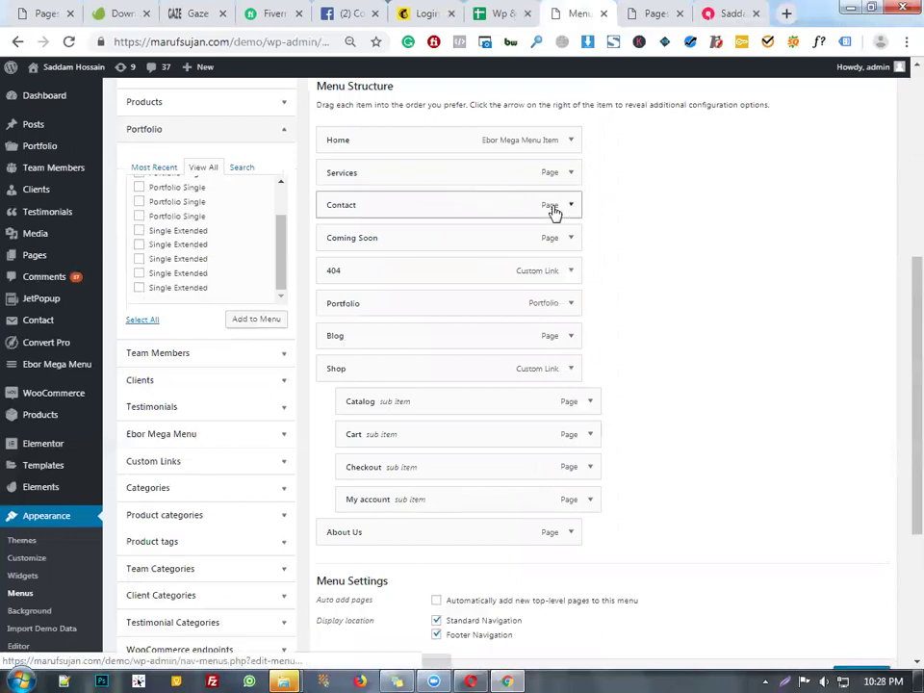
pyautogui.moveTo(485, 214); pyautogui.dragTo(497, 491)
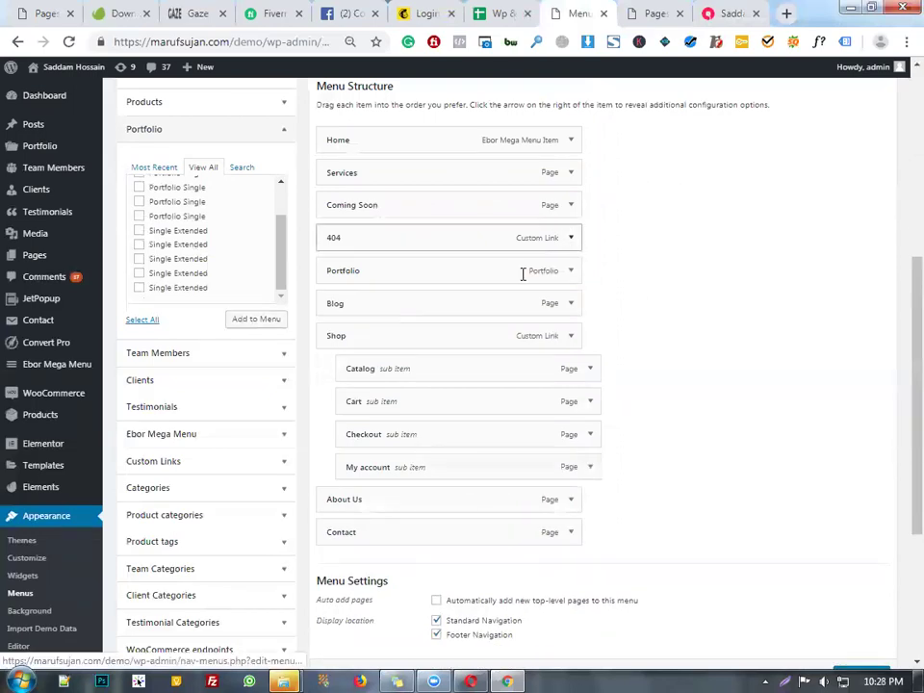
# - Remove the 404 and Coming Soon items and save the Standard Navigation menu
pyautogui.click(573, 239)
pyautogui.click(338, 364)
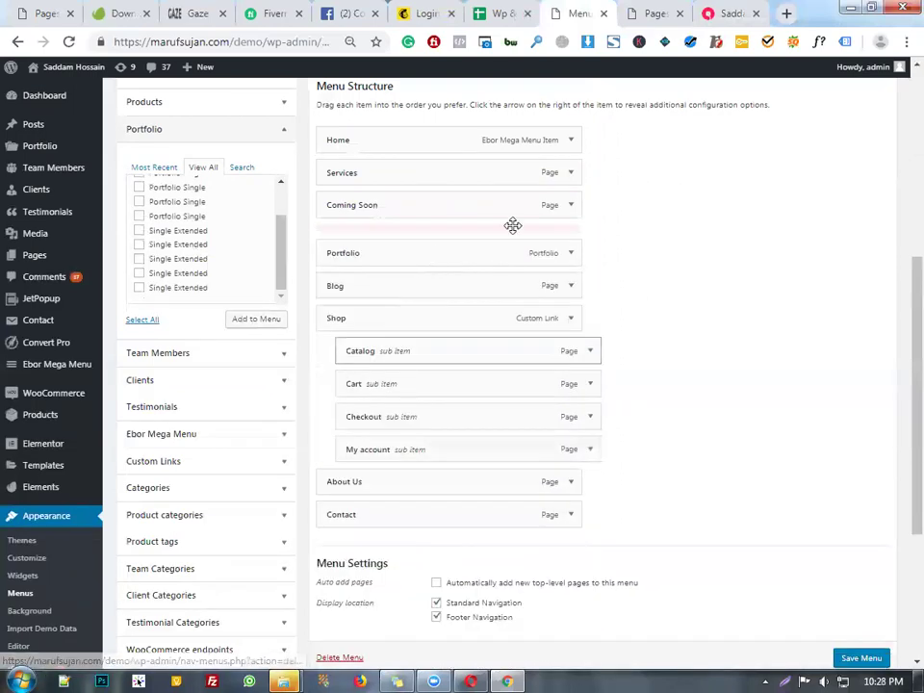
pyautogui.click(571, 207)
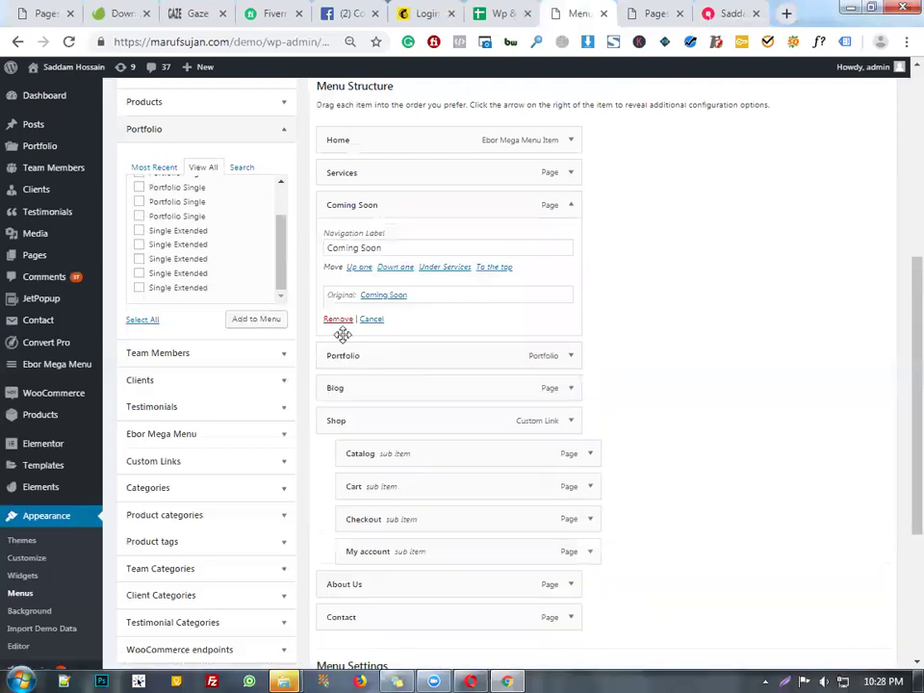
pyautogui.click(339, 320)
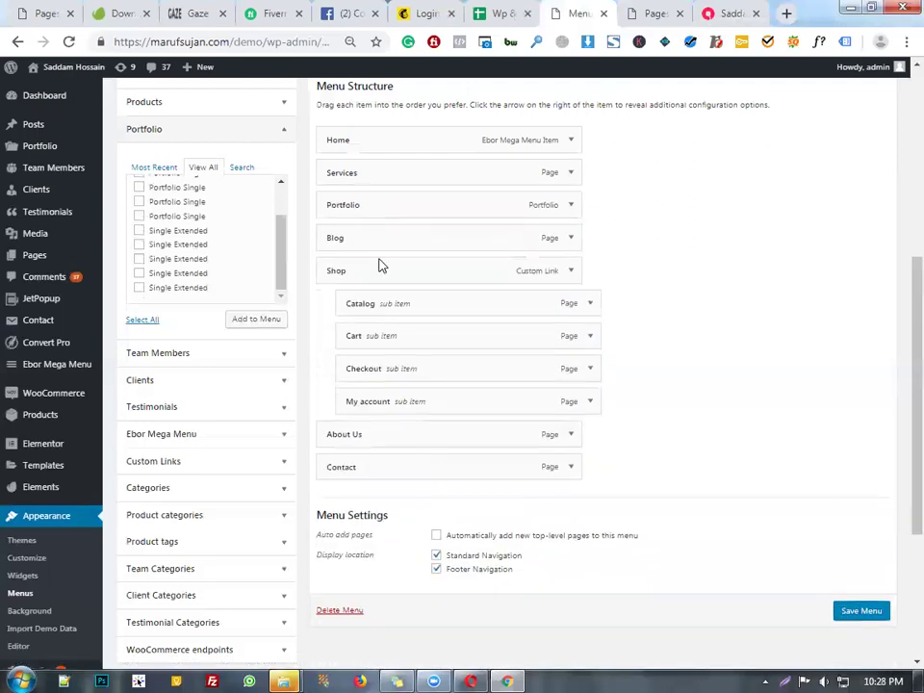
pyautogui.scroll(-3, 613, 366)
pyautogui.click(874, 454)
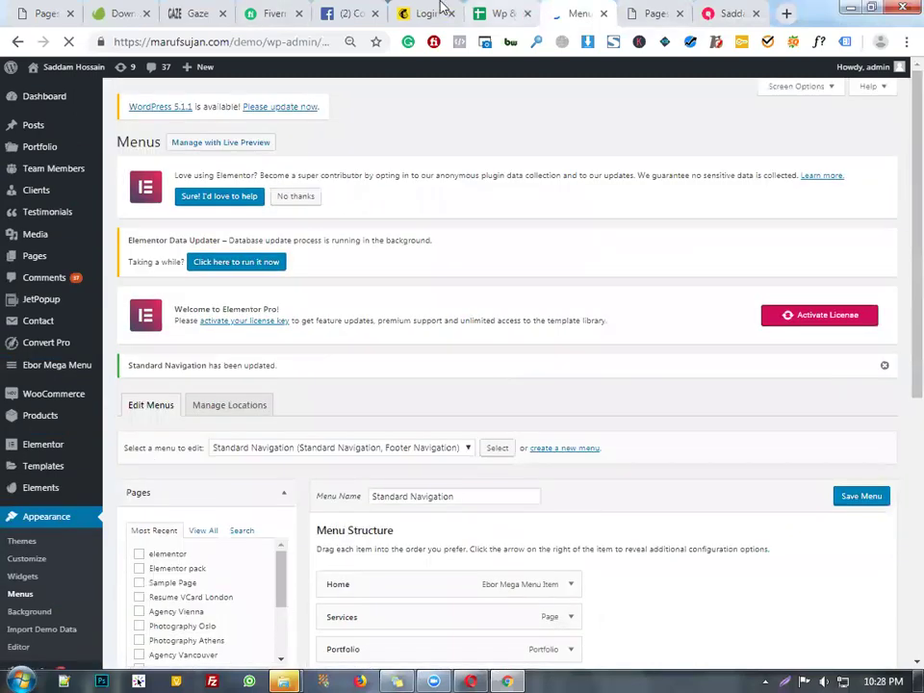
# - Select empty cell G42 below the Course Module topic list, then bring up Windows Explorer
pyautogui.hotkey('ctrl', 'shift', 'Tab')
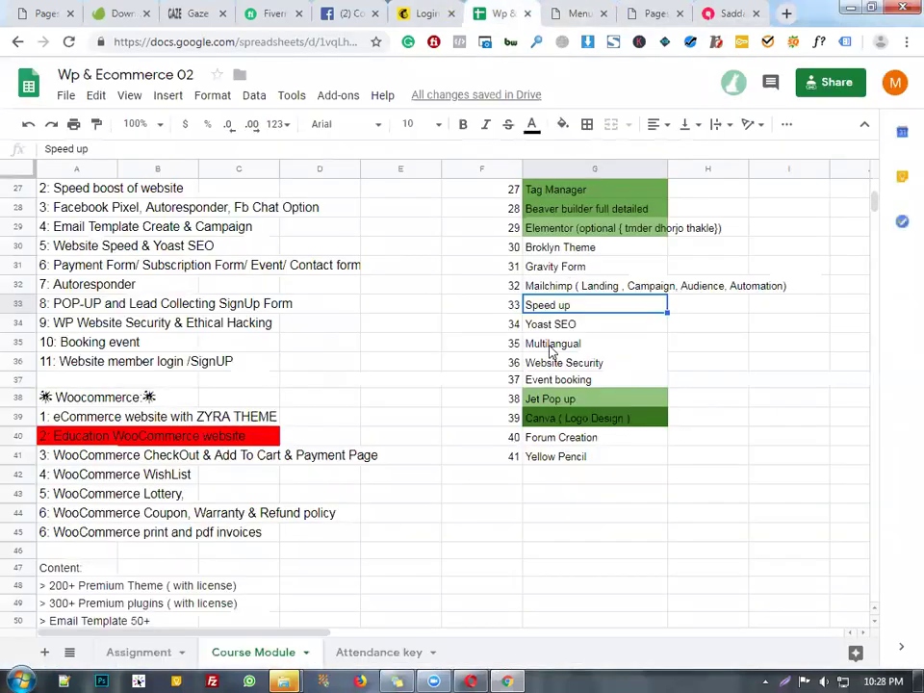
pyautogui.click(551, 477)
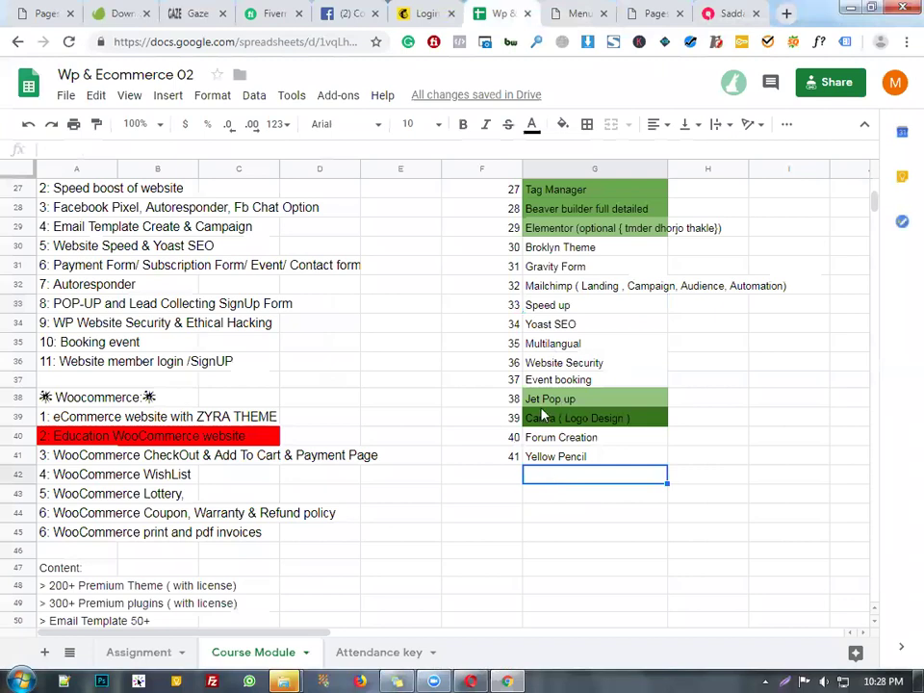
pyautogui.scroll(-1, 542, 414)
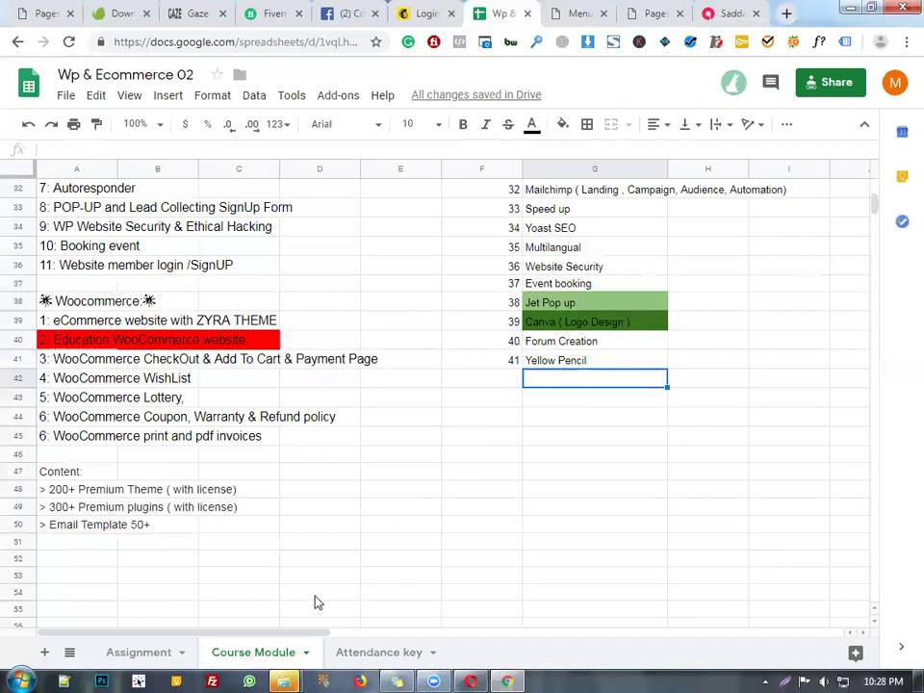
pyautogui.click(285, 680)
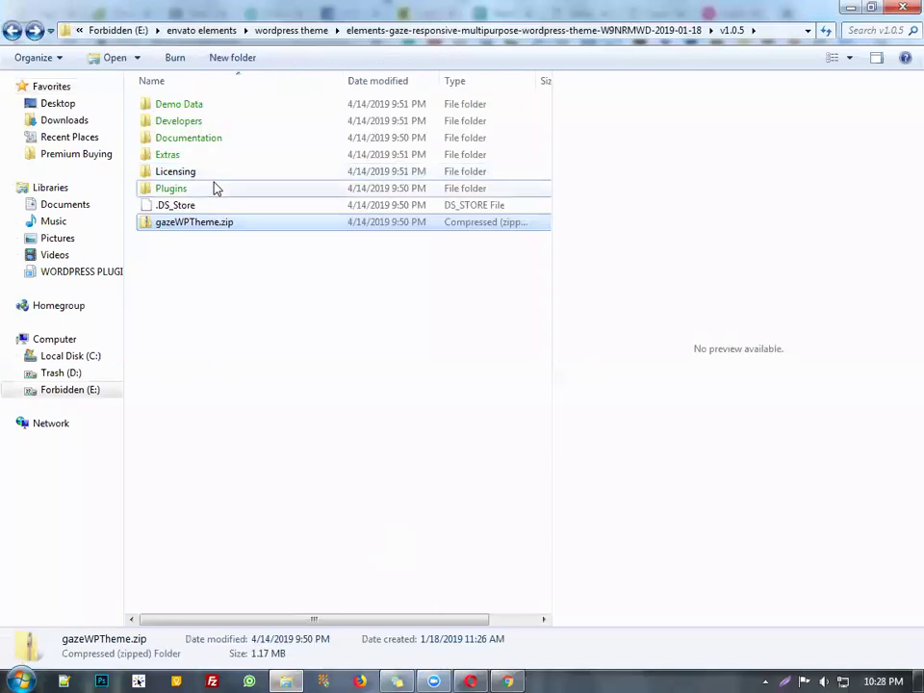
# - In the Gaze Plugins folder, select js_composer-latest.zip and revslider-latest.zip, then return to Sheets
pyautogui.doubleClick(213, 188)
pyautogui.click(221, 142)
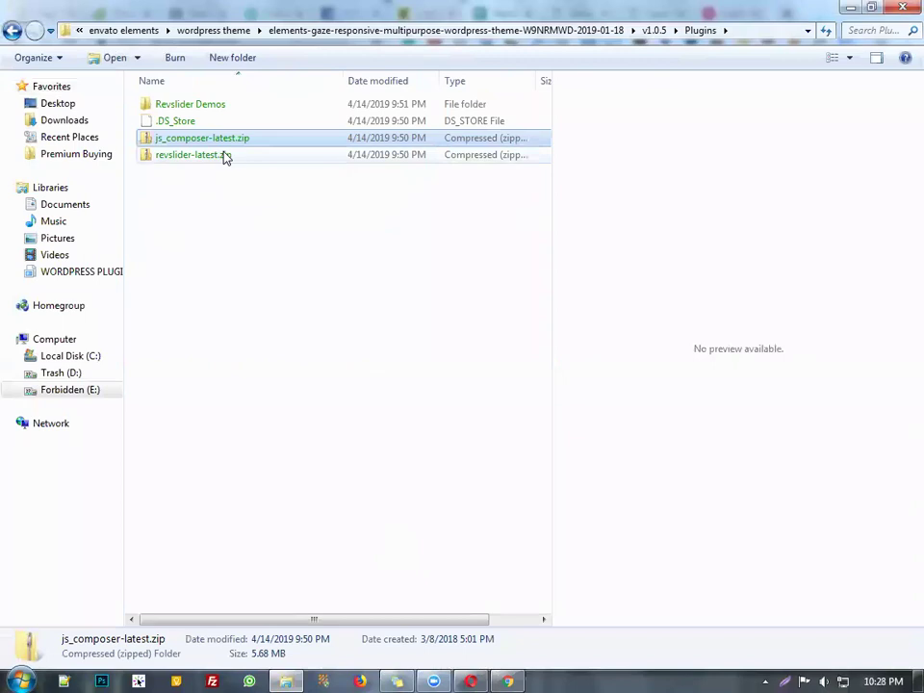
pyautogui.click(224, 155)
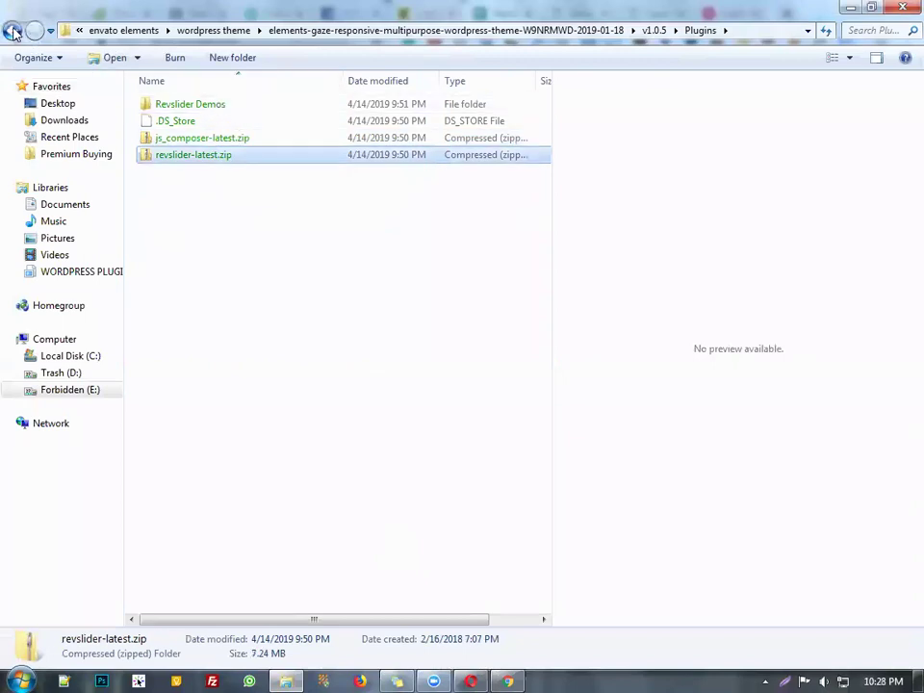
pyautogui.hotkey('alt', 'Tab')
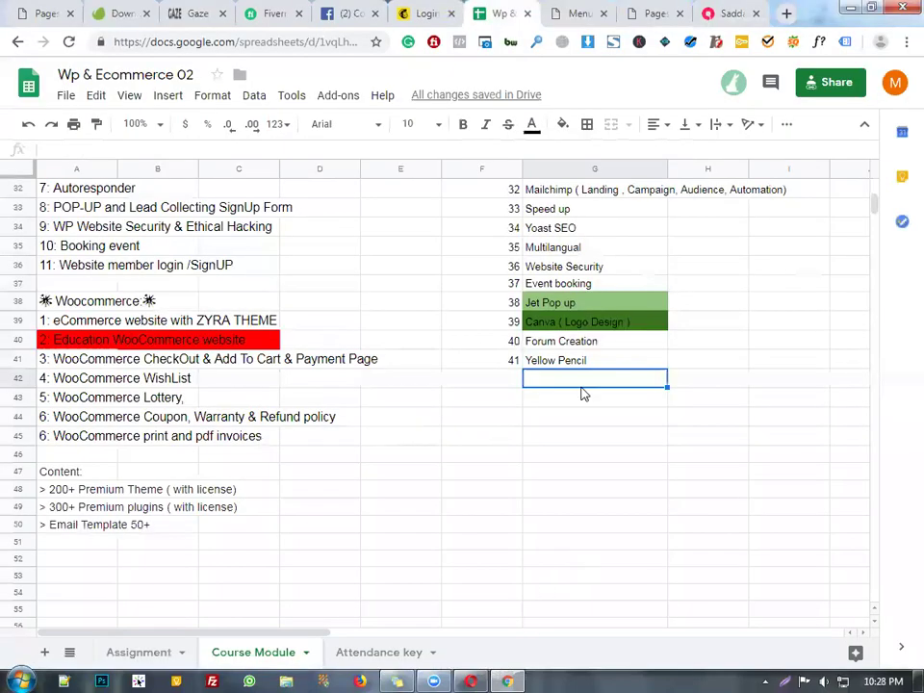
# - Enter 'File Manager' in G42 and 42 in F42 as the new list entry
pyautogui.write('File Manager')
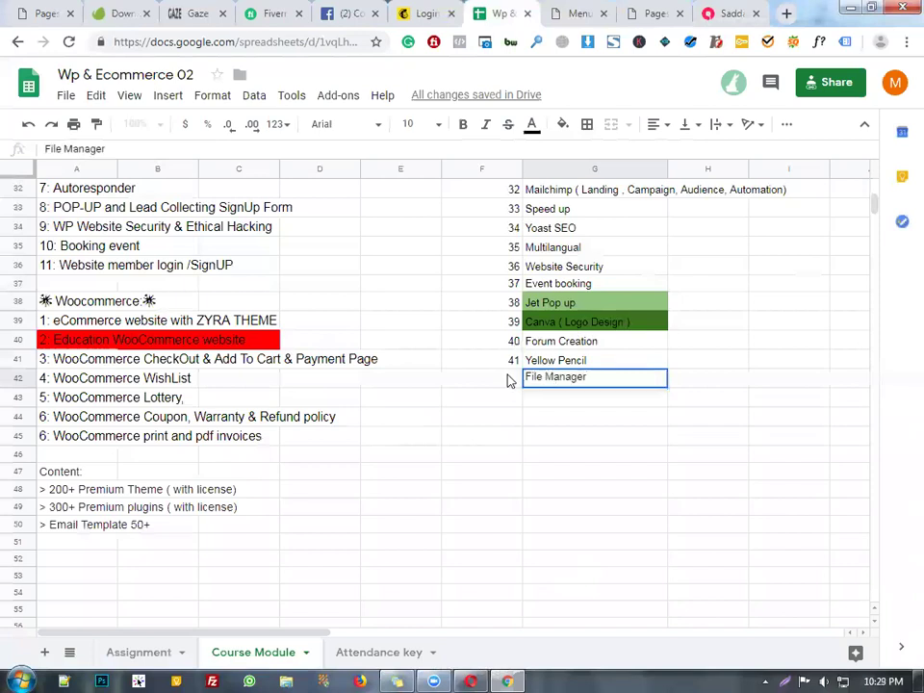
pyautogui.click(510, 381)
pyautogui.write('42')
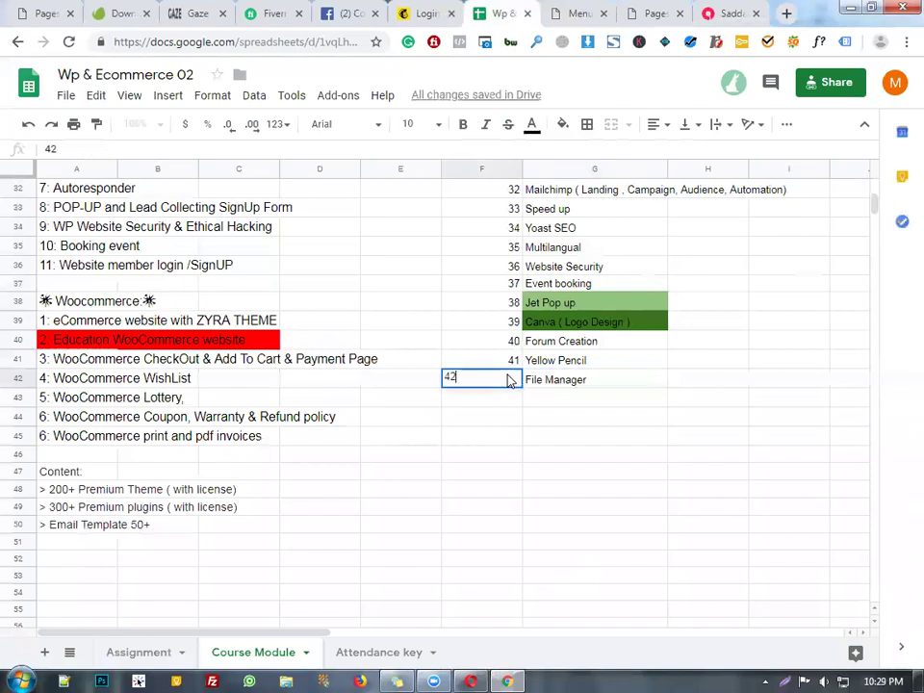
pyautogui.click(553, 417)
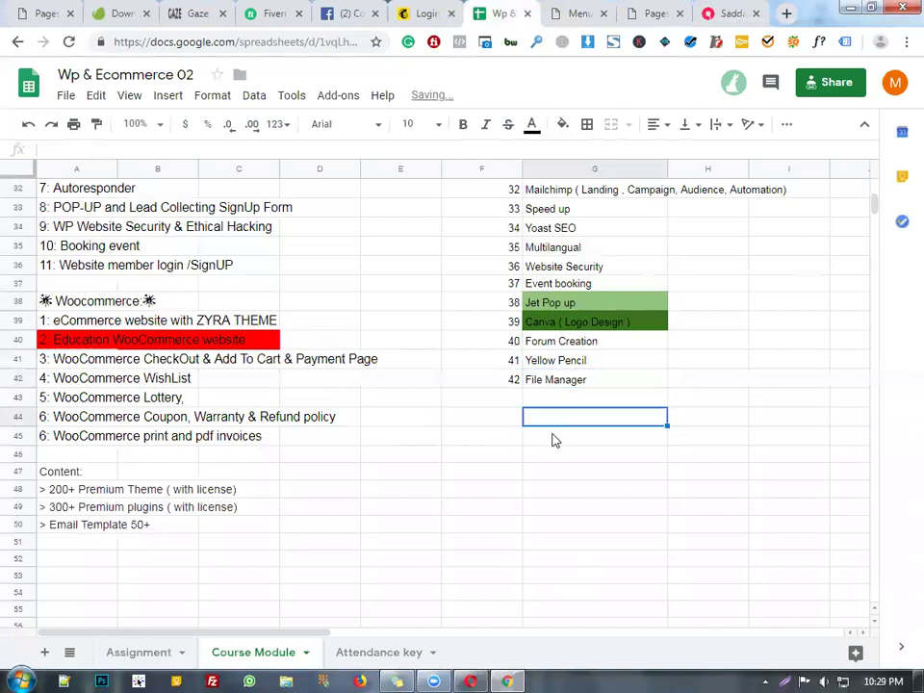
# - Return to Chrome and the WordPress All Pages admin list
pyautogui.click(505, 680)
pyautogui.click(505, 680)
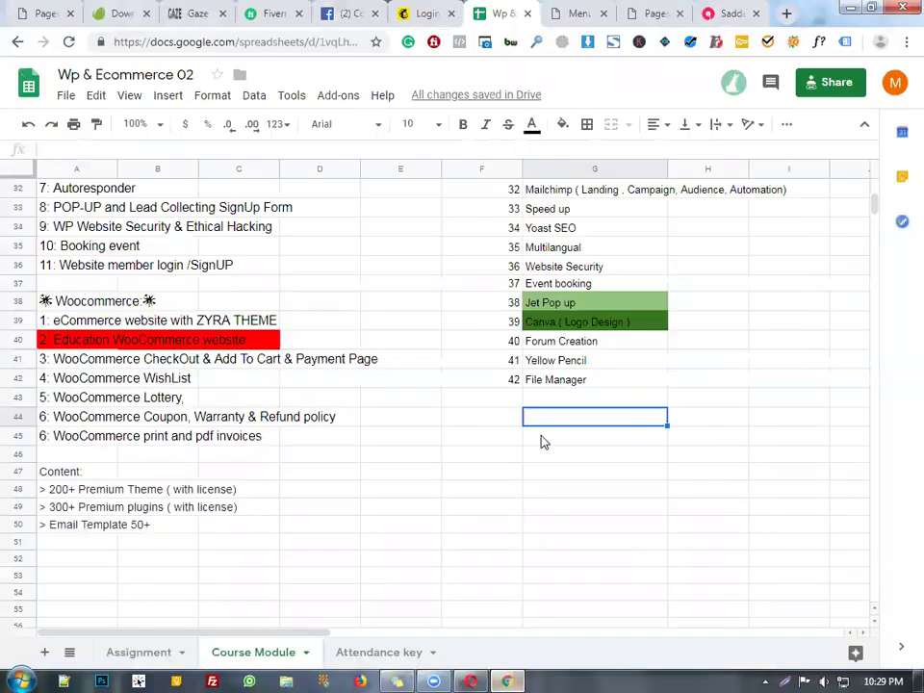
pyautogui.click(590, 12)
pyautogui.click(655, 9)
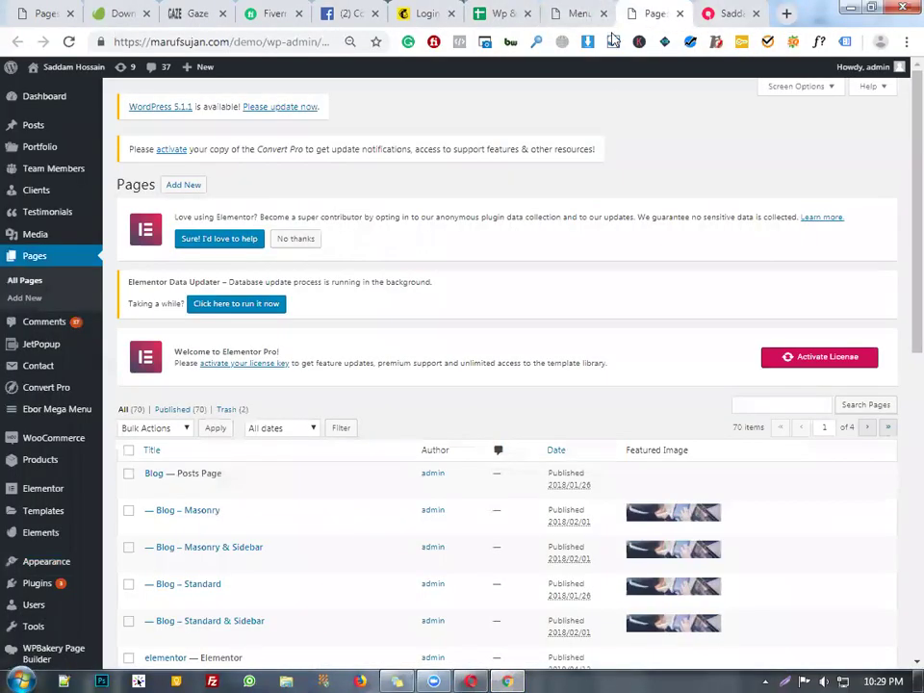
# - Reload the live Gaze site to confirm the Home, Services, Portfolio, Blog, Shop, About Us, Contact navigation
pyautogui.click(583, 12)
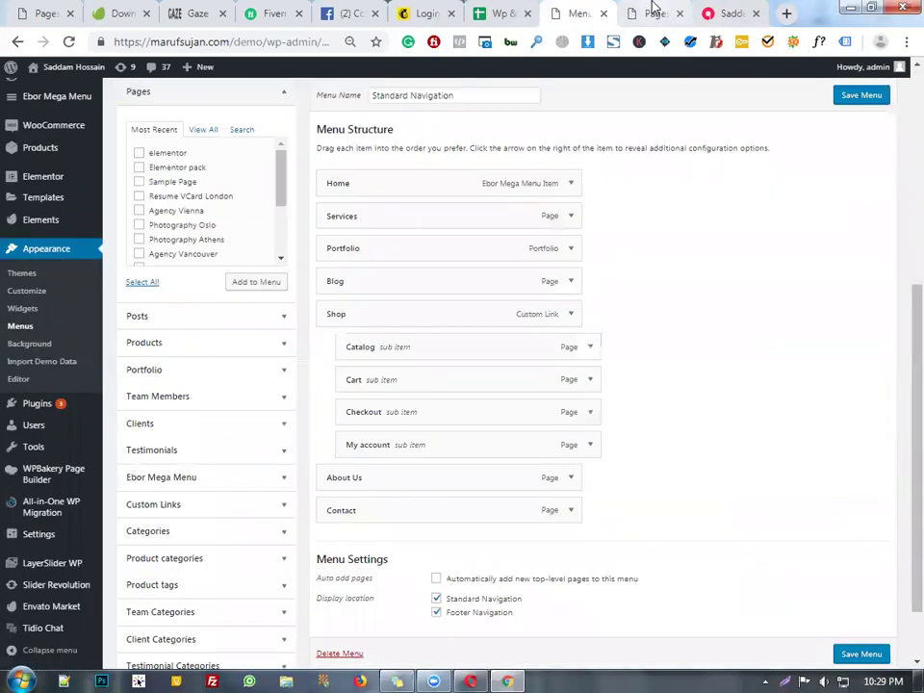
pyautogui.click(655, 12)
pyautogui.click(727, 10)
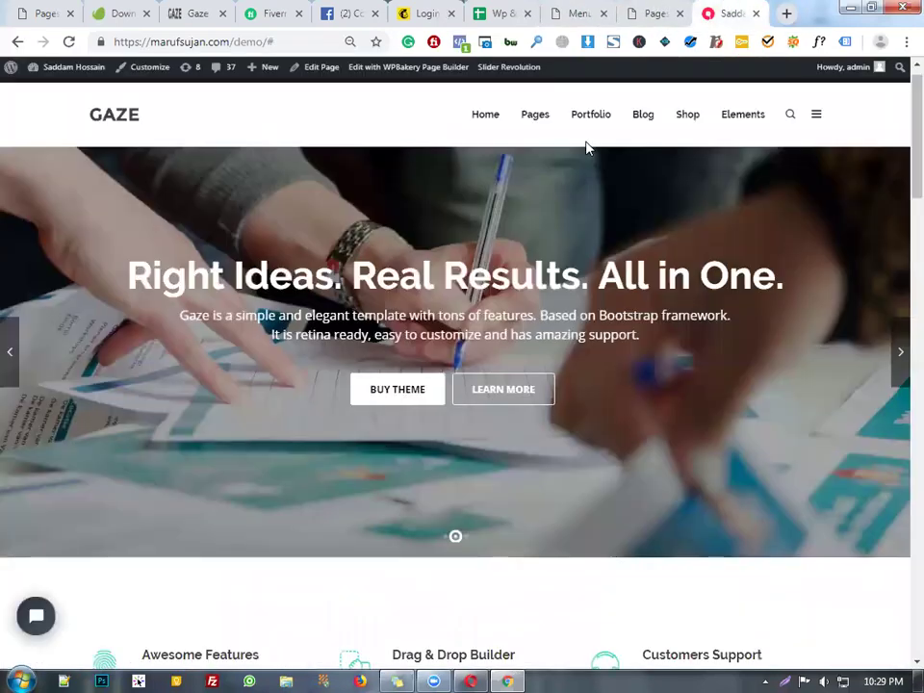
pyautogui.click(535, 114)
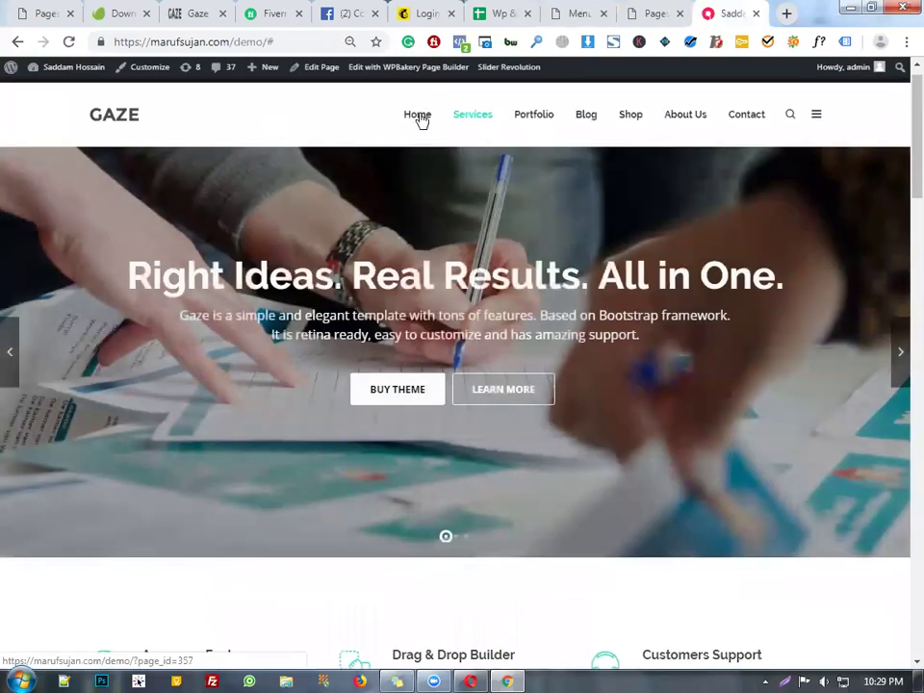
pyautogui.moveTo(419, 117)
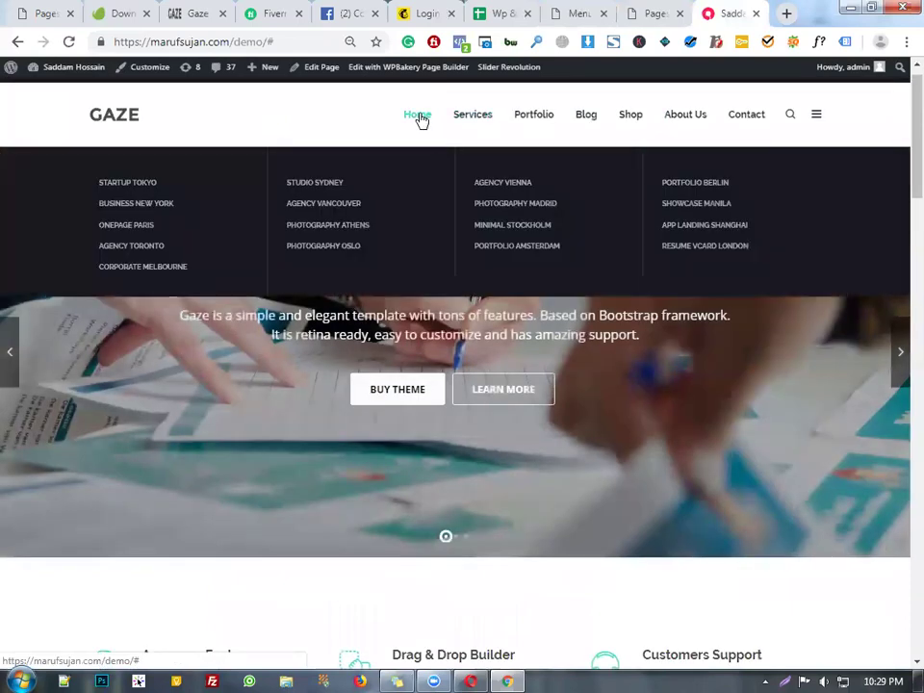
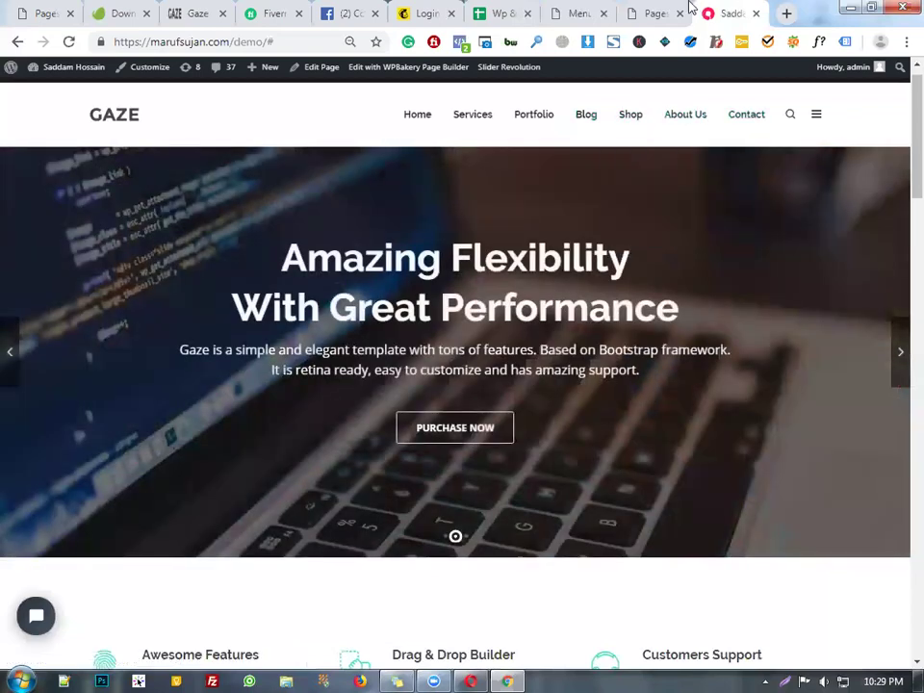
# - Remove the old Home mega-menu item from the Standard Navigation menu
pyautogui.click(662, 13)
pyautogui.click(568, 12)
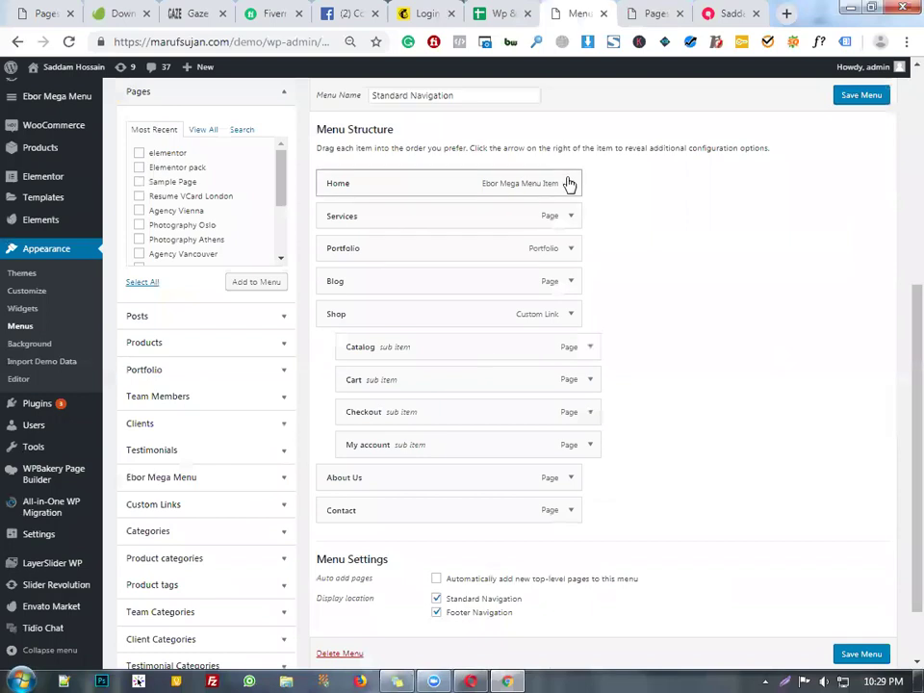
pyautogui.click(570, 182)
pyautogui.scroll(-1, 616, 244)
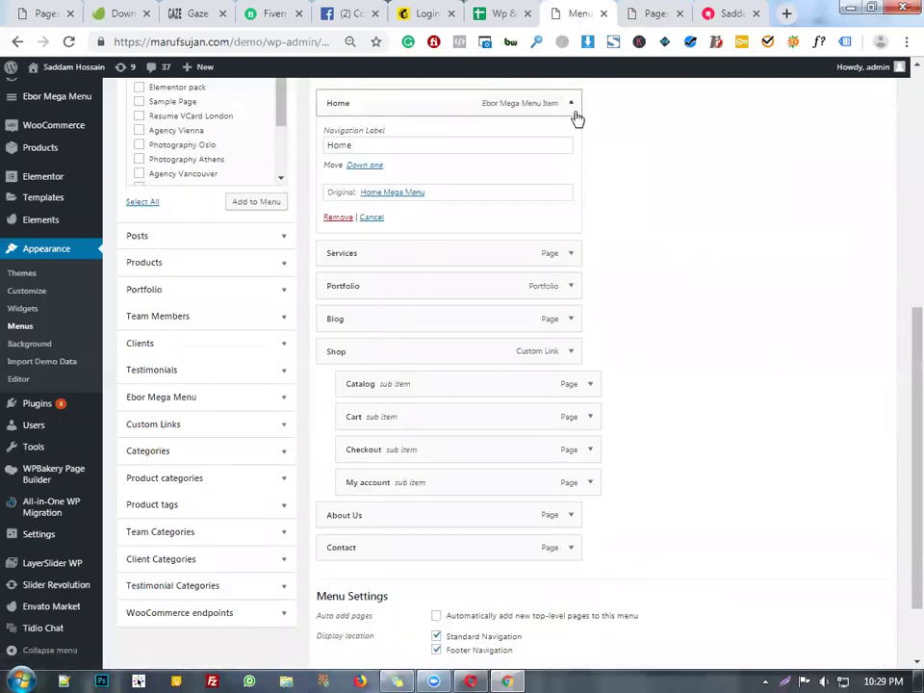
pyautogui.scroll(2, 635, 201)
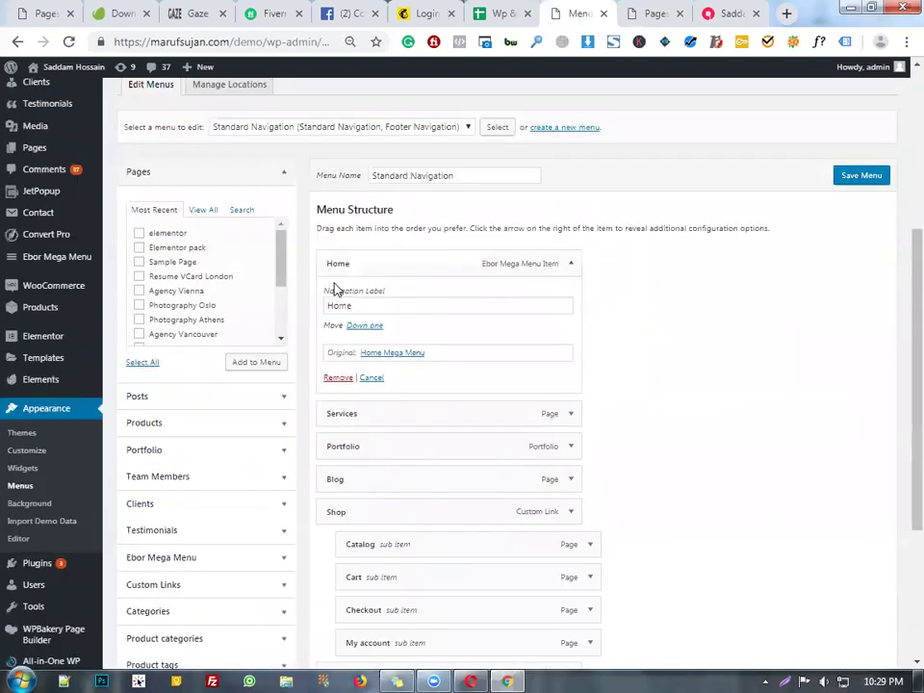
pyautogui.click(340, 378)
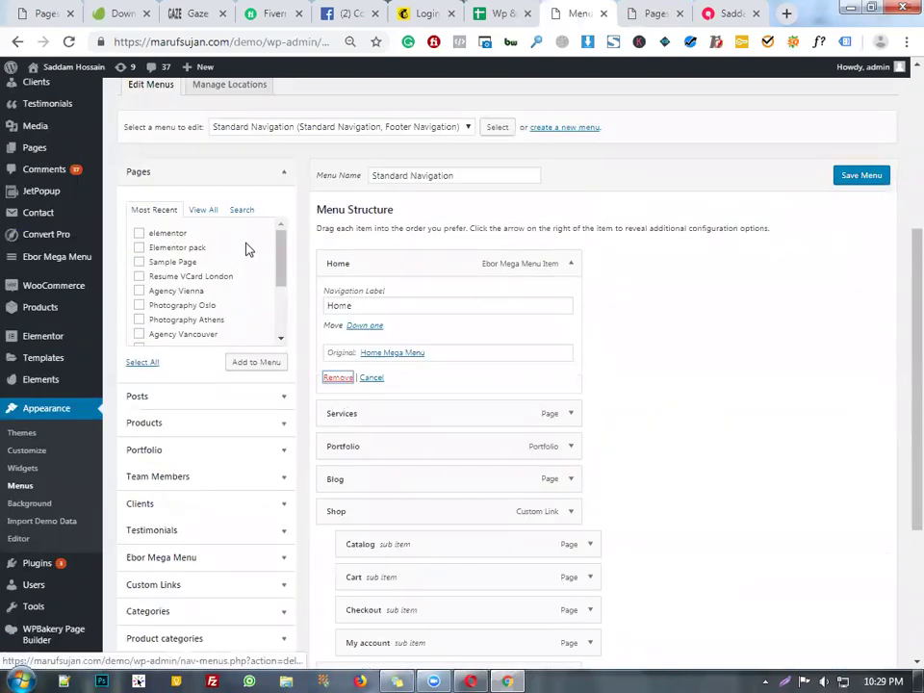
# - Add the Corporate Melbourne page to the menu from the full Pages list
pyautogui.click(205, 210)
pyautogui.scroll(-2, 197, 294)
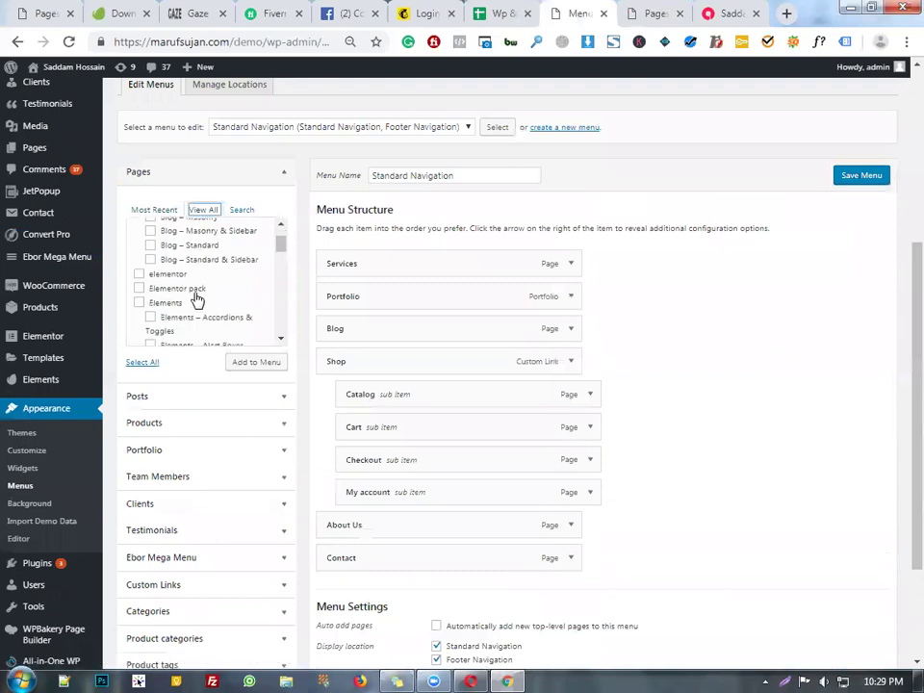
pyautogui.scroll(-2, 213, 291)
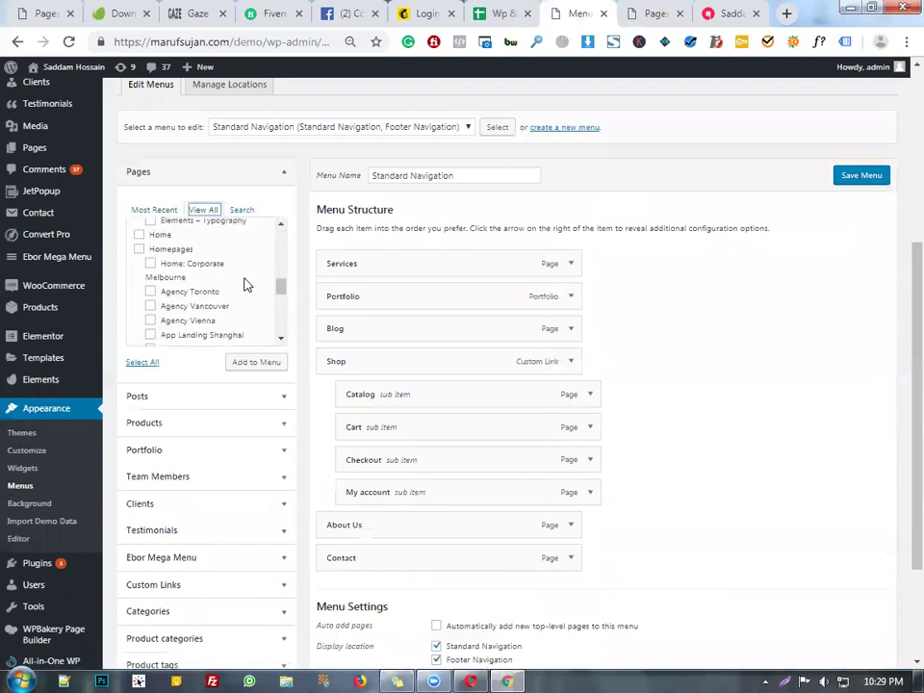
pyautogui.scroll(-2, 222, 304)
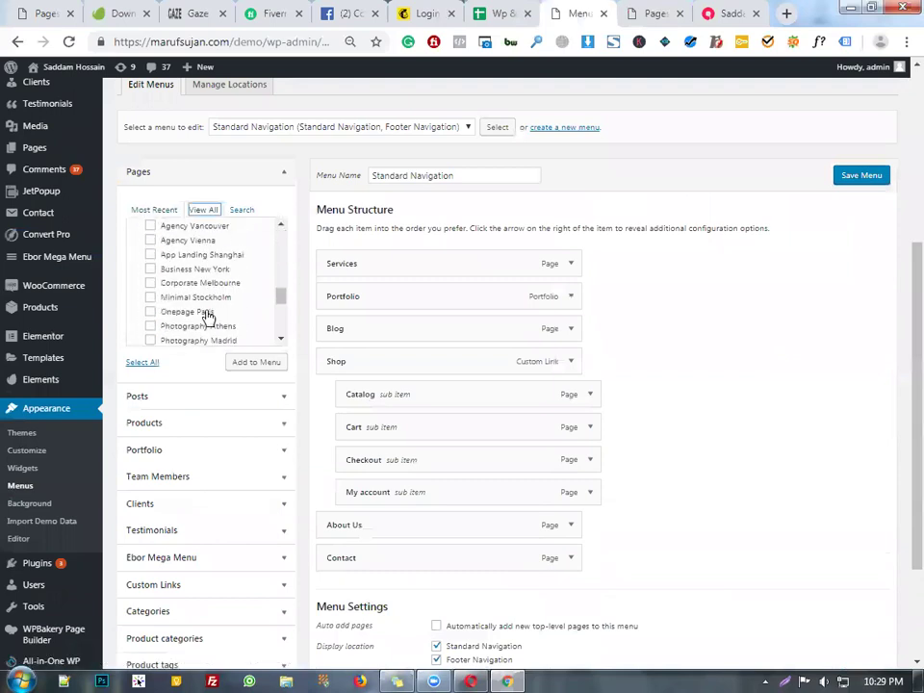
pyautogui.click(150, 284)
pyautogui.click(251, 363)
# - Move Corporate Melbourne to the top of the Menu Structure
pyautogui.scroll(-3, 553, 346)
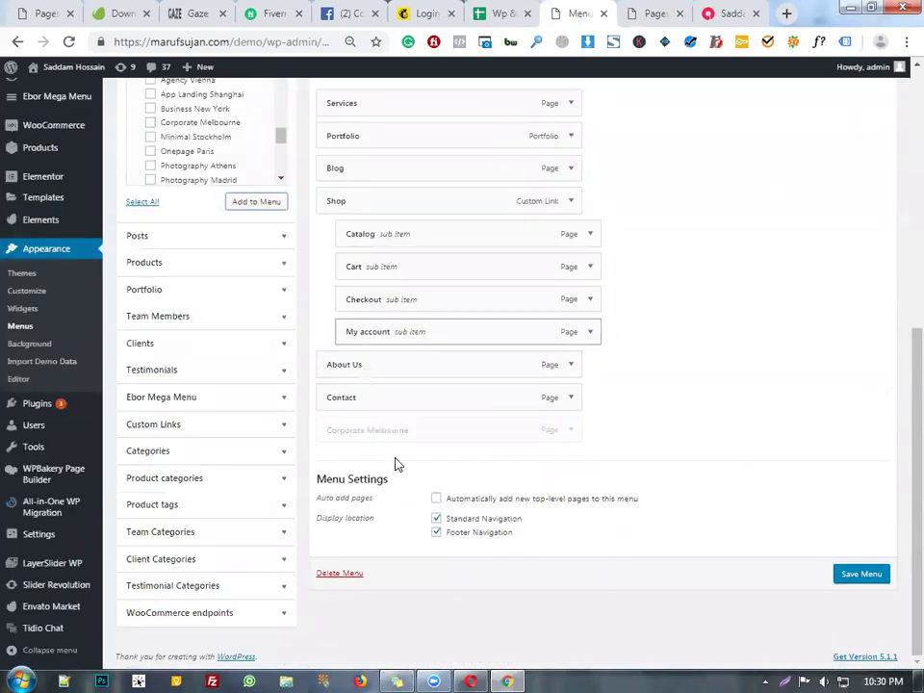
pyautogui.moveTo(406, 430); pyautogui.dragTo(404, 339)
pyautogui.moveTo(418, 493); pyautogui.dragTo(448, 349)
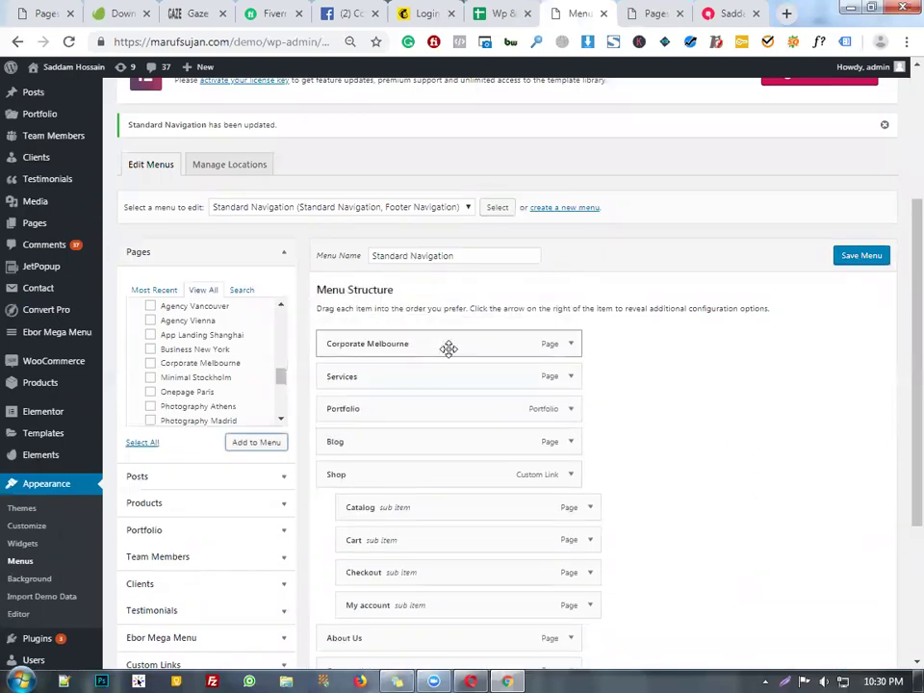
# - Change Corporate Melbourne's Navigation Label to 'Home'
pyautogui.click(568, 348)
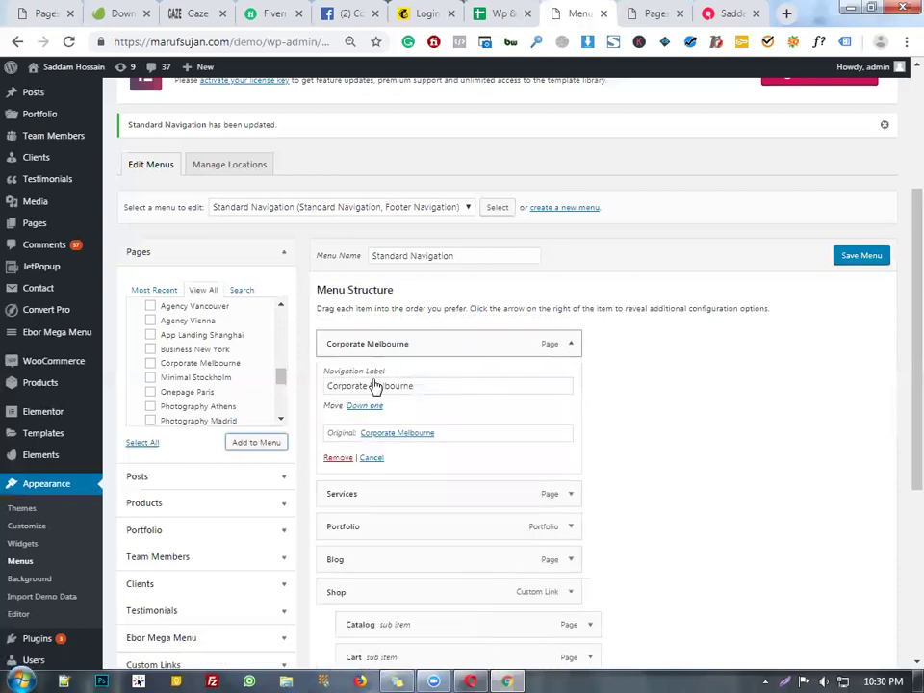
pyautogui.tripleClick(368, 385)
pyautogui.write('Ho')
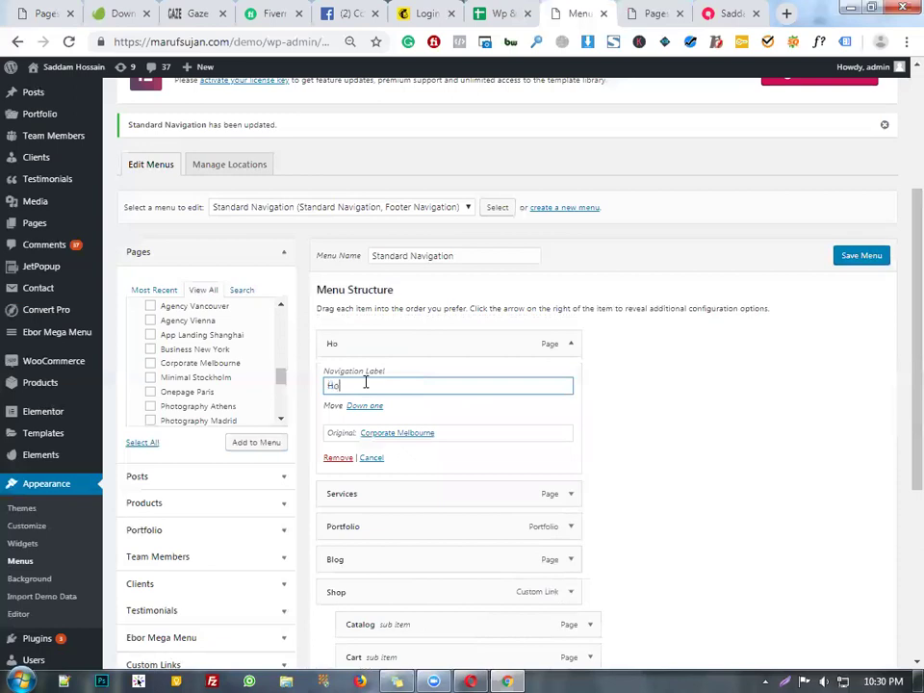
pyautogui.click(575, 351)
pyautogui.click(571, 346)
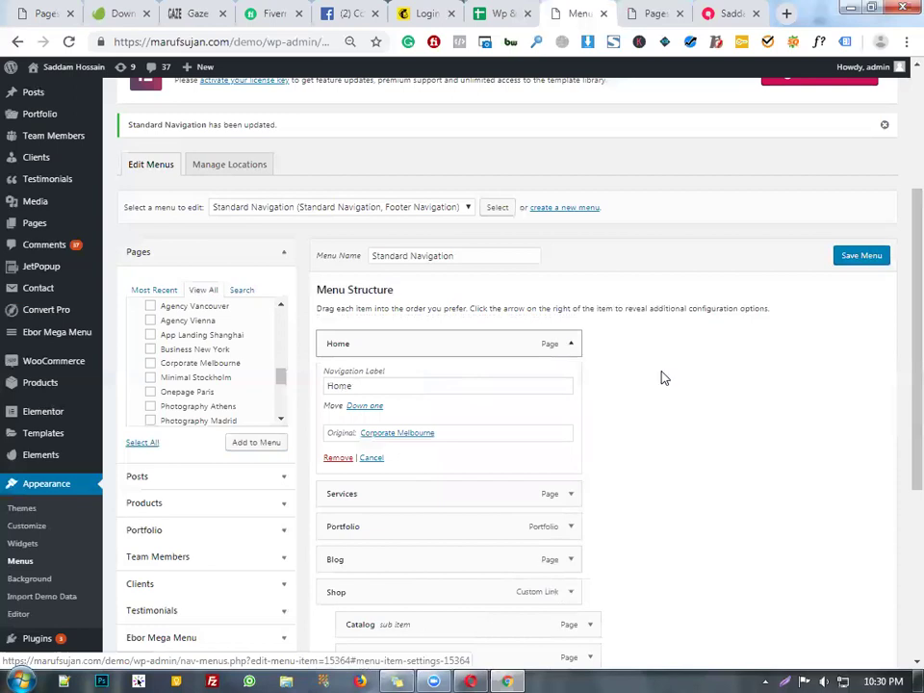
pyautogui.click(571, 344)
pyautogui.click(566, 346)
pyautogui.scroll(-3, 650, 391)
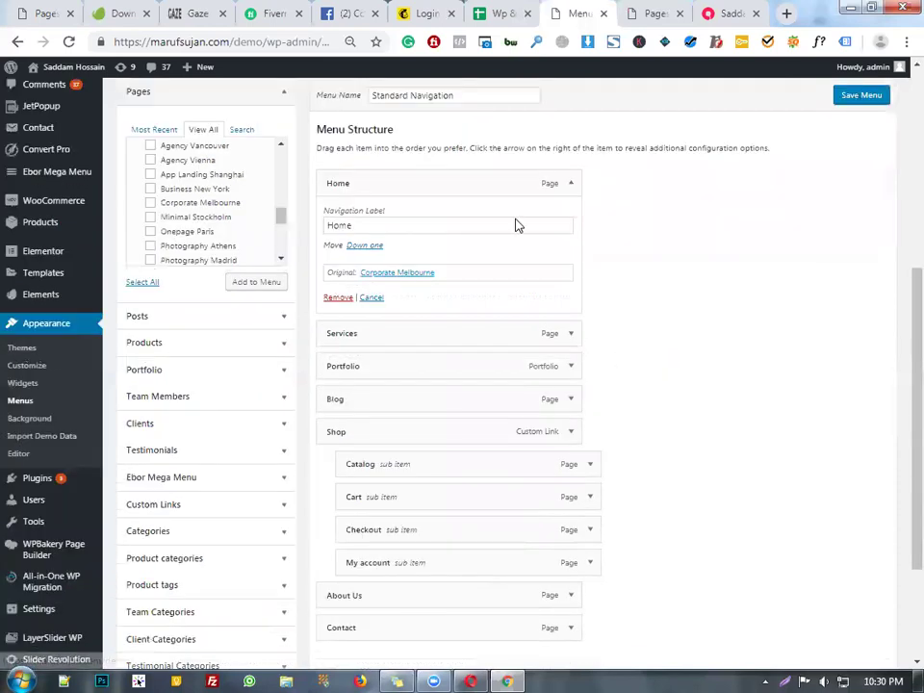
pyautogui.scroll(3, 834, 233)
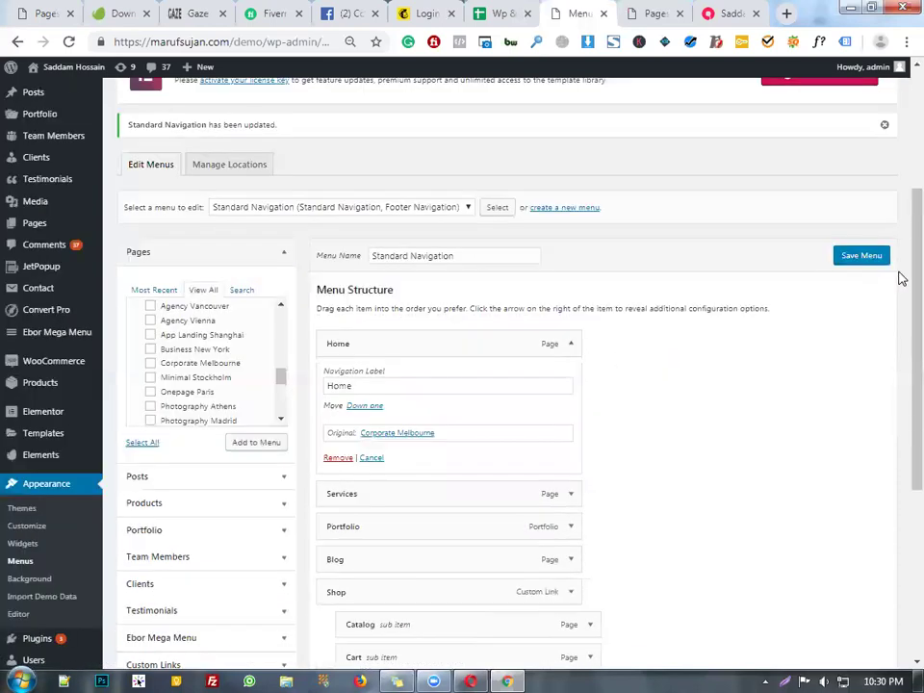
# - Save the Standard Navigation menu and return to the site's front page tab
pyautogui.click(883, 258)
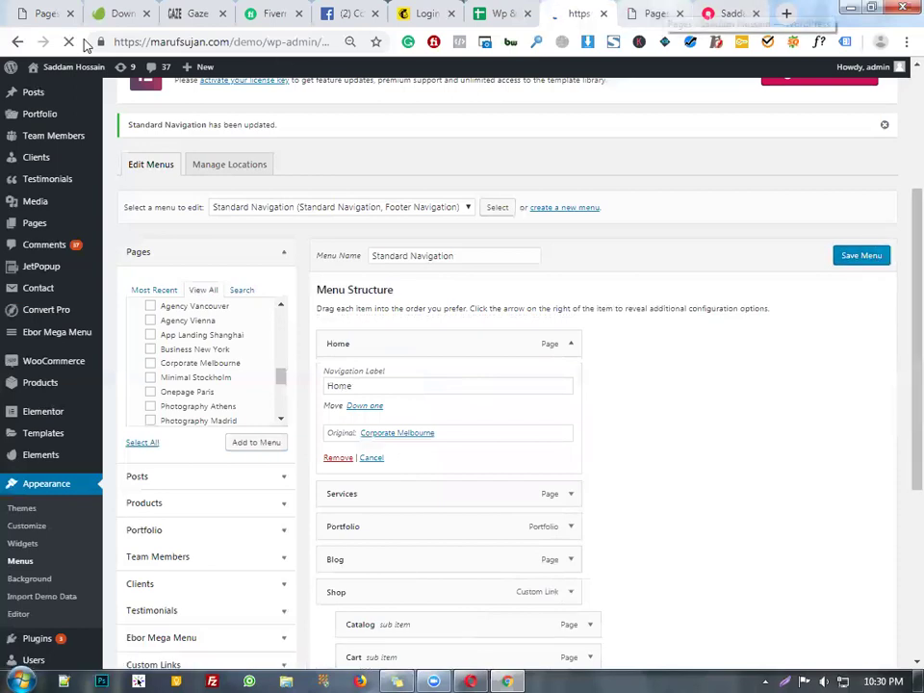
pyautogui.hotkey('ctrl', 'Tab')
pyautogui.hotkey('ctrl', 'Tab')
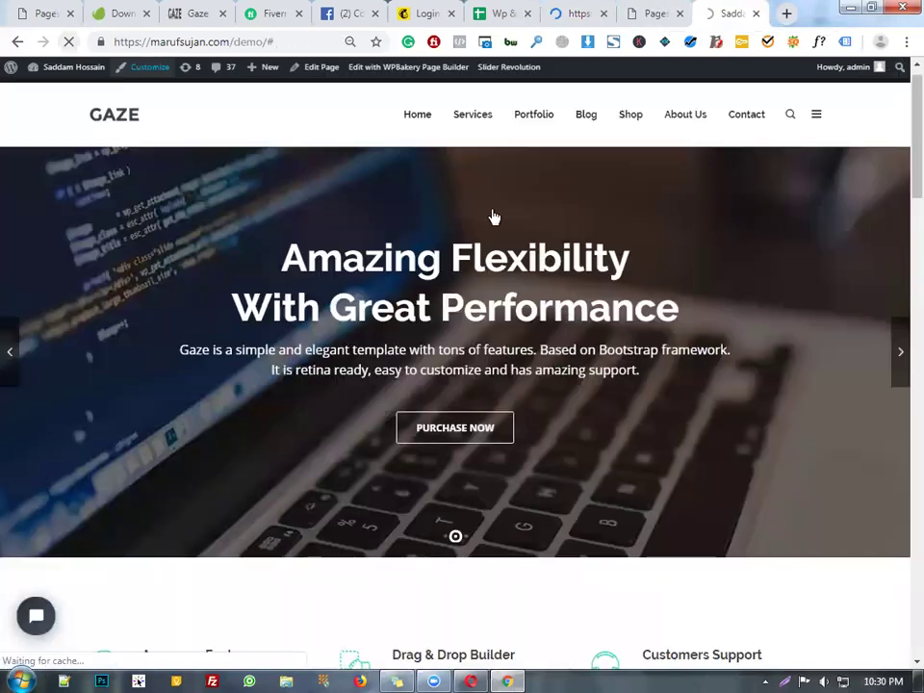
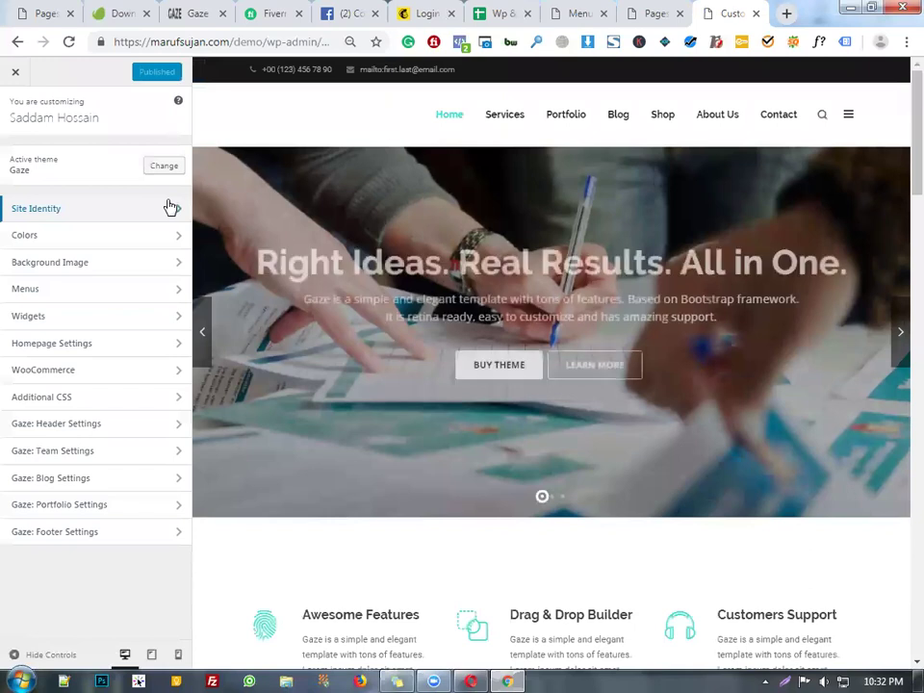
# - Clear the old site title under Site Identity and start typing the new company name
pyautogui.click(169, 207)
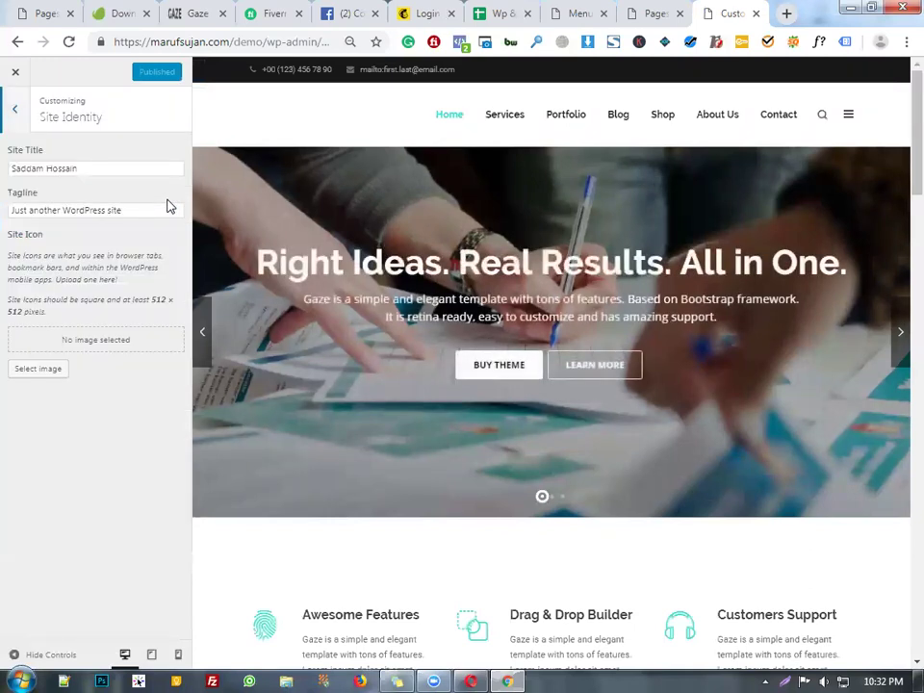
pyautogui.tripleClick(67, 169)
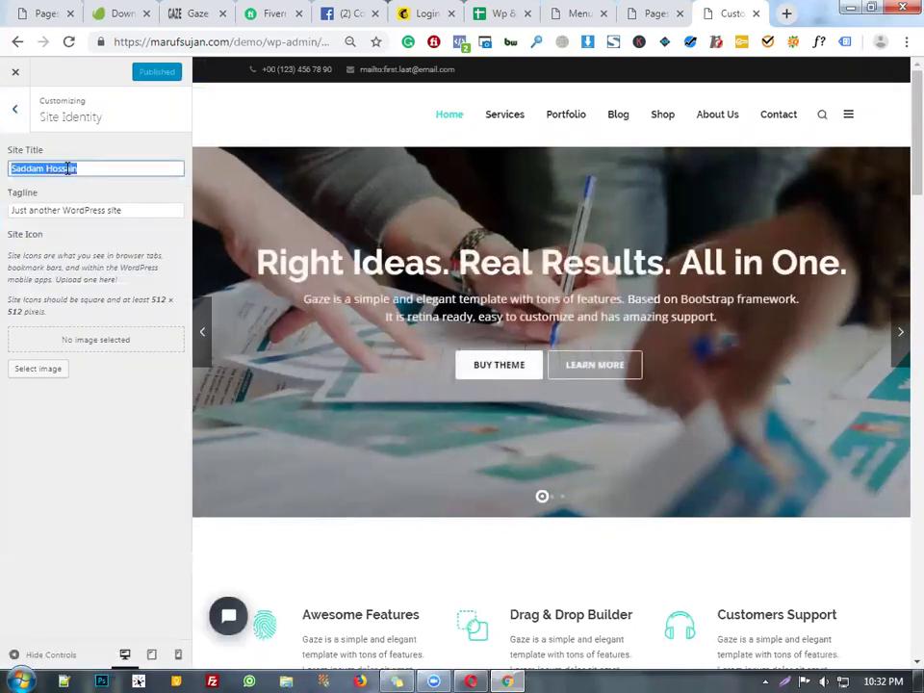
pyautogui.press('BackSpace')
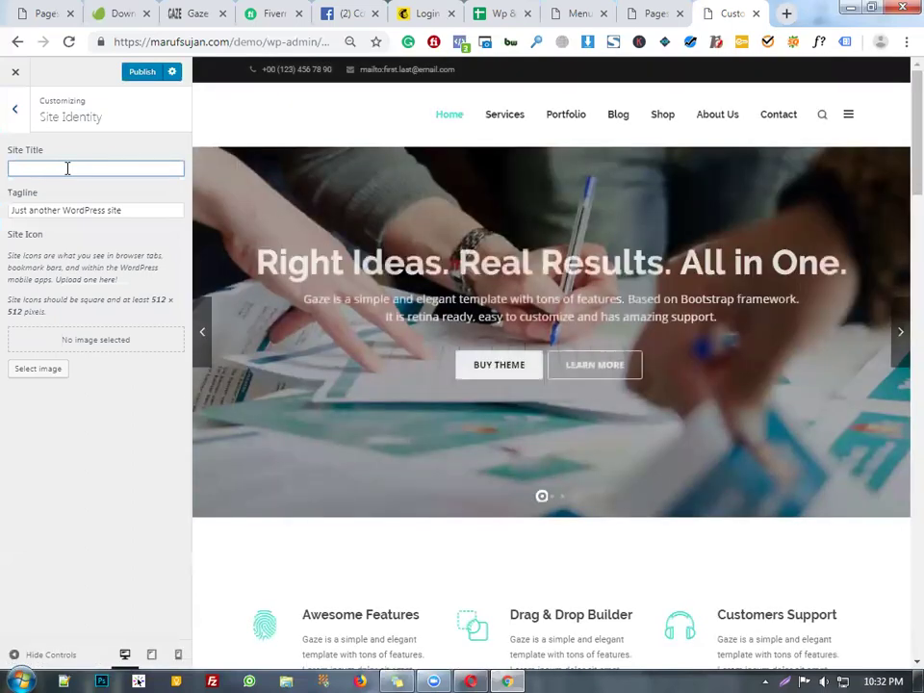
pyautogui.write('Melborn')
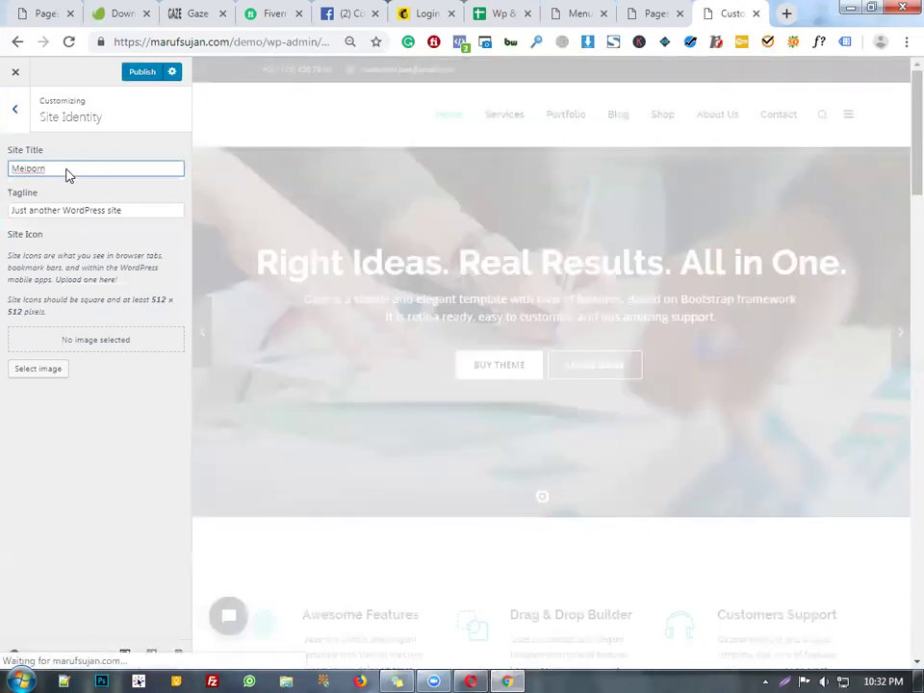
pyautogui.write(' Cor')
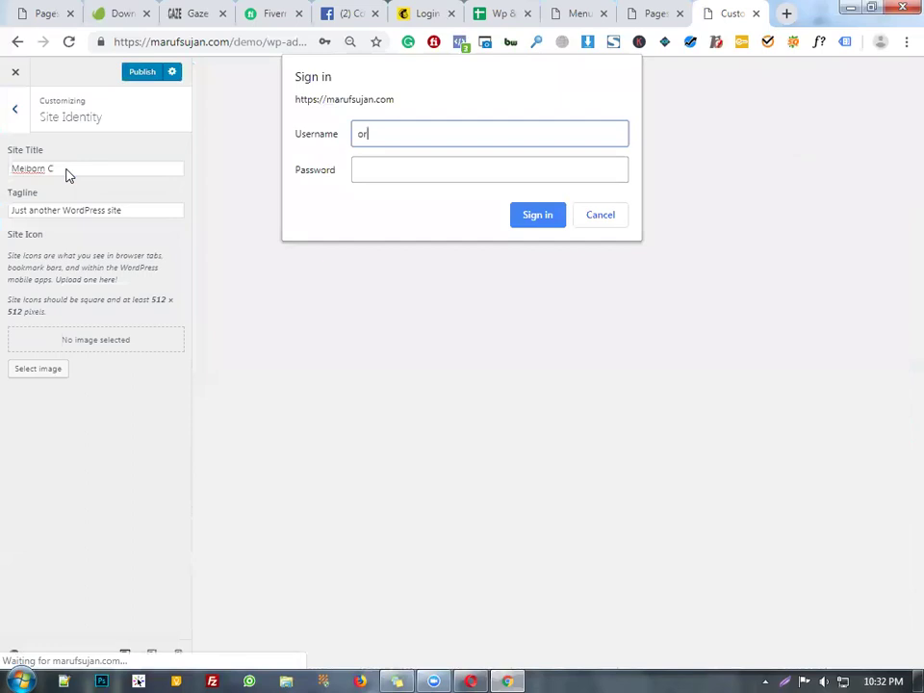
pyautogui.write('min')
# - Log back in with the saved admin account and return to the Site Title field
pyautogui.press('Tab')
pyautogui.write('admin')
pyautogui.press('Return')
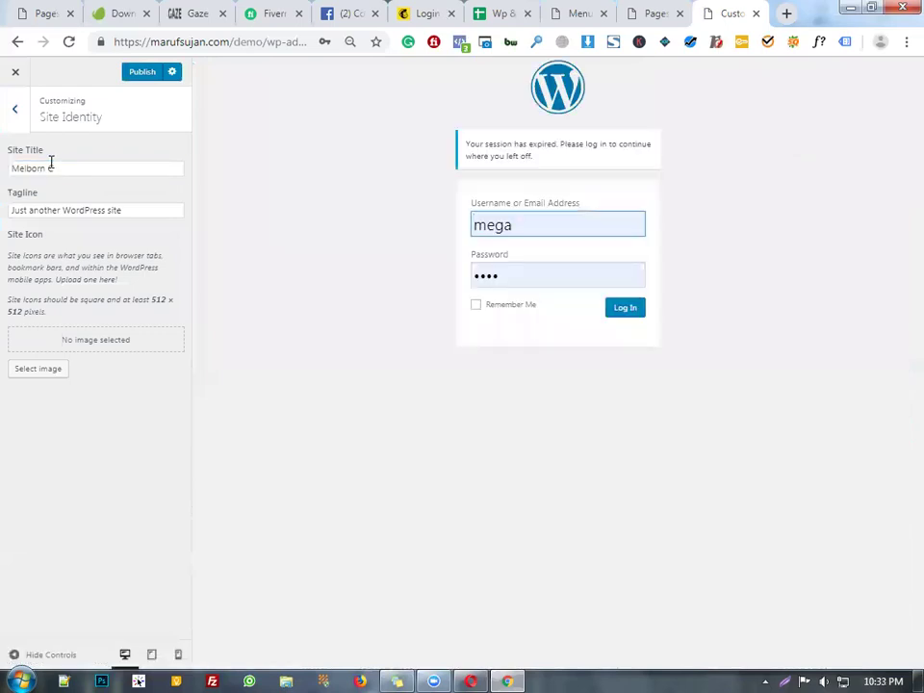
pyautogui.click(609, 230)
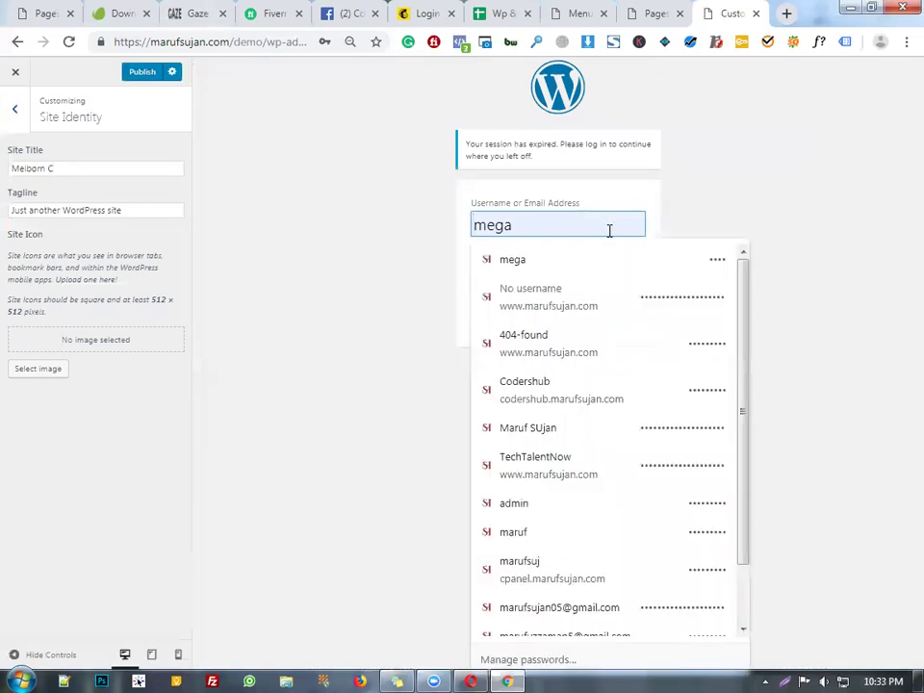
pyautogui.click(650, 504)
pyautogui.click(621, 314)
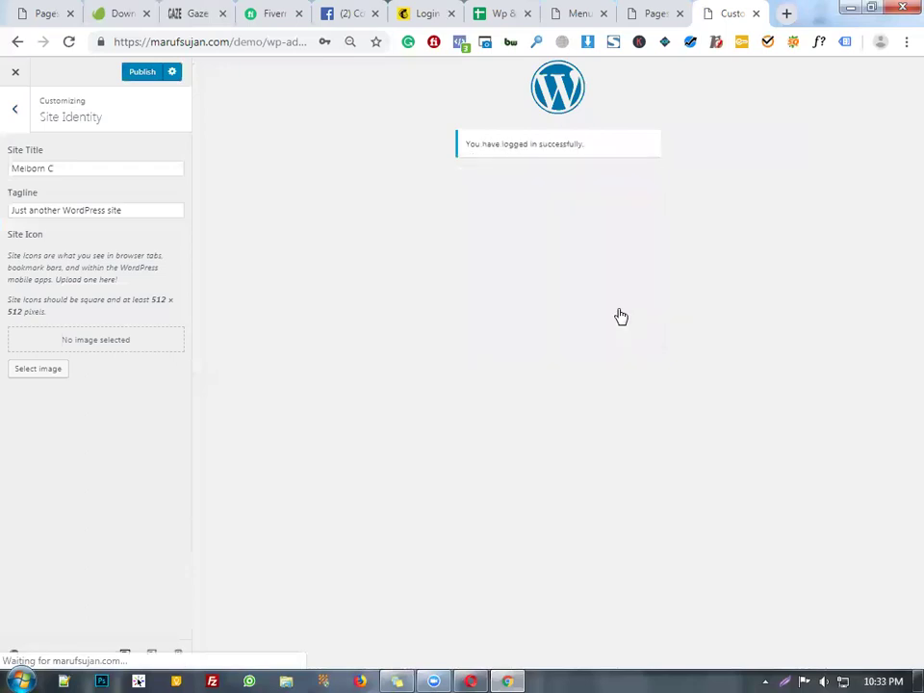
pyautogui.click(122, 166)
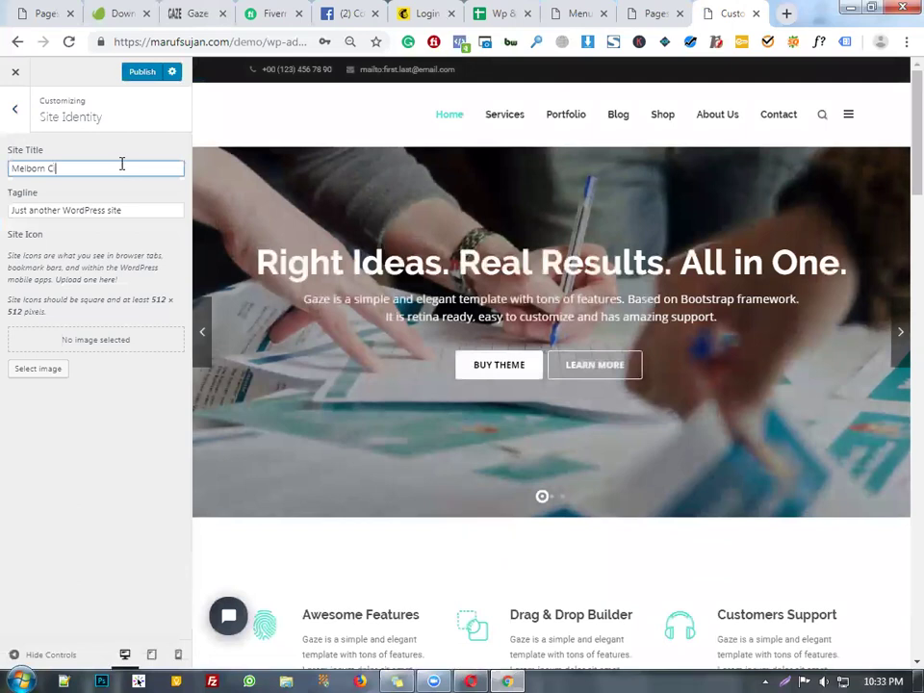
# - Finish the title as 'Melborn Corporate', set the tagline to 'Agency', and publish
pyautogui.write('rporate')
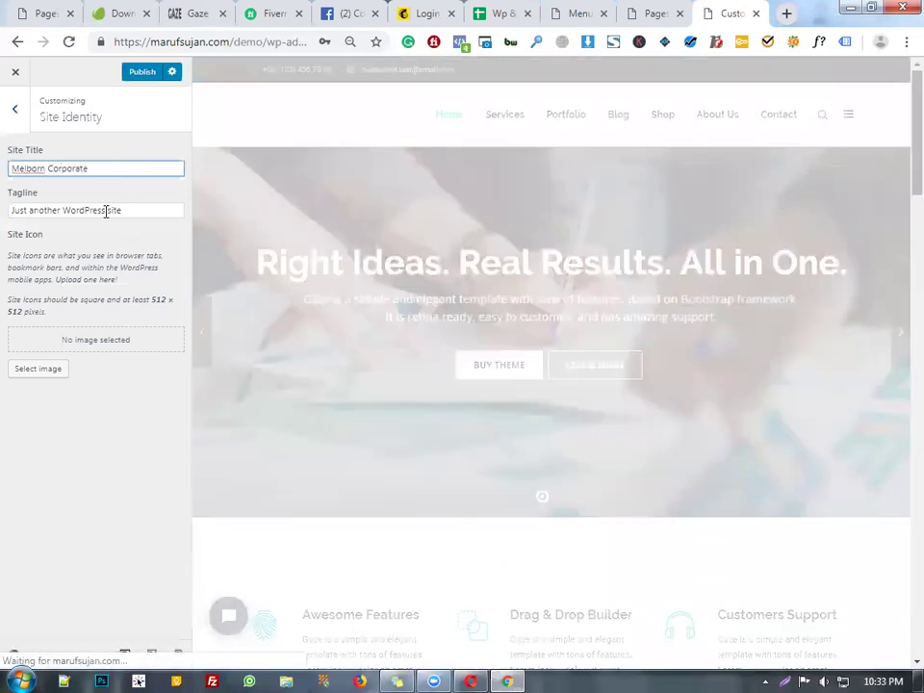
pyautogui.tripleClick(106, 211)
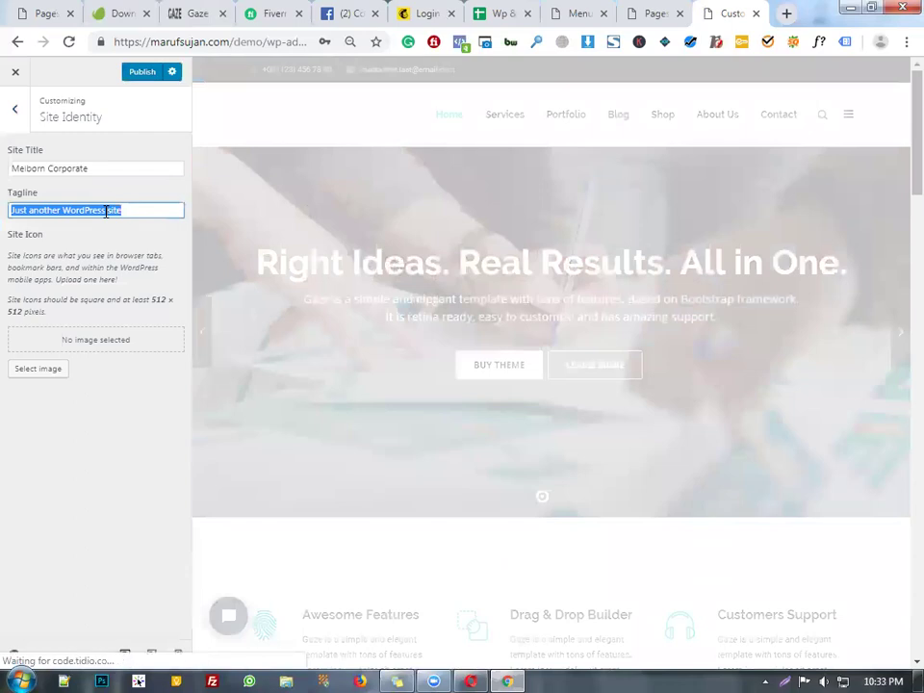
pyautogui.write('Agency')
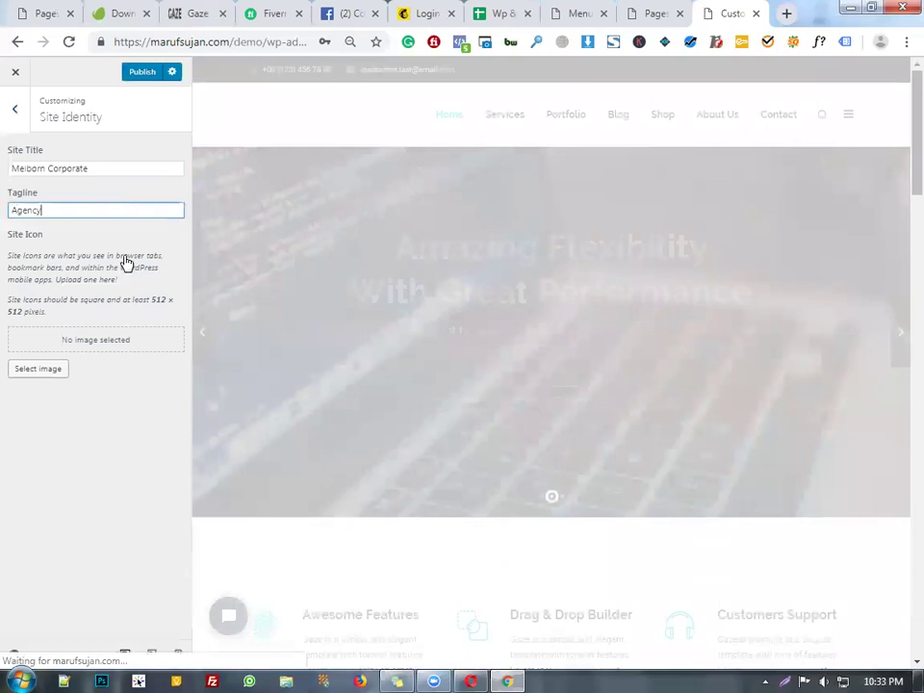
pyautogui.click(142, 72)
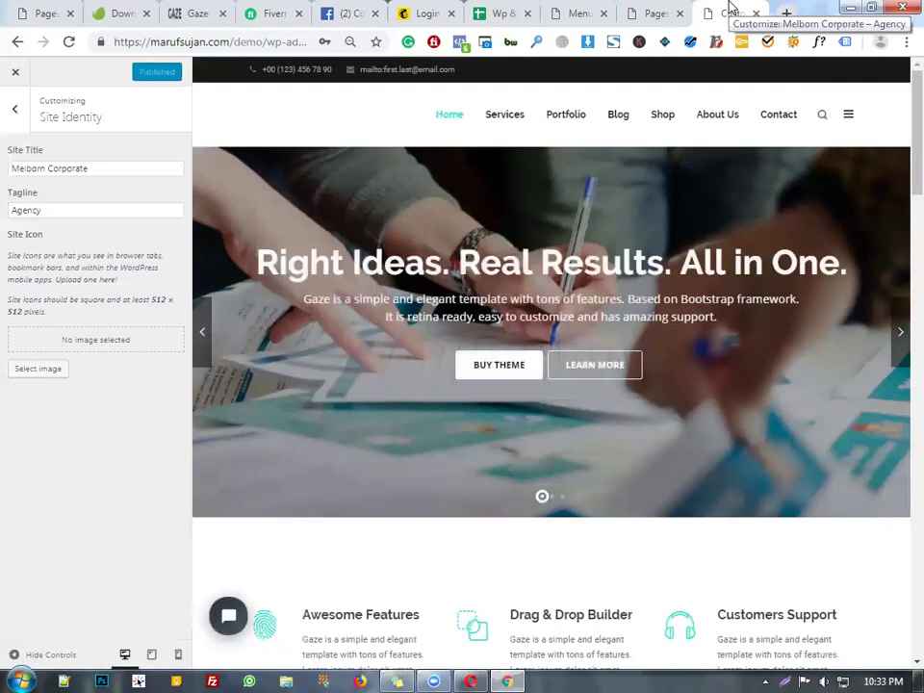
pyautogui.click(6, 111)
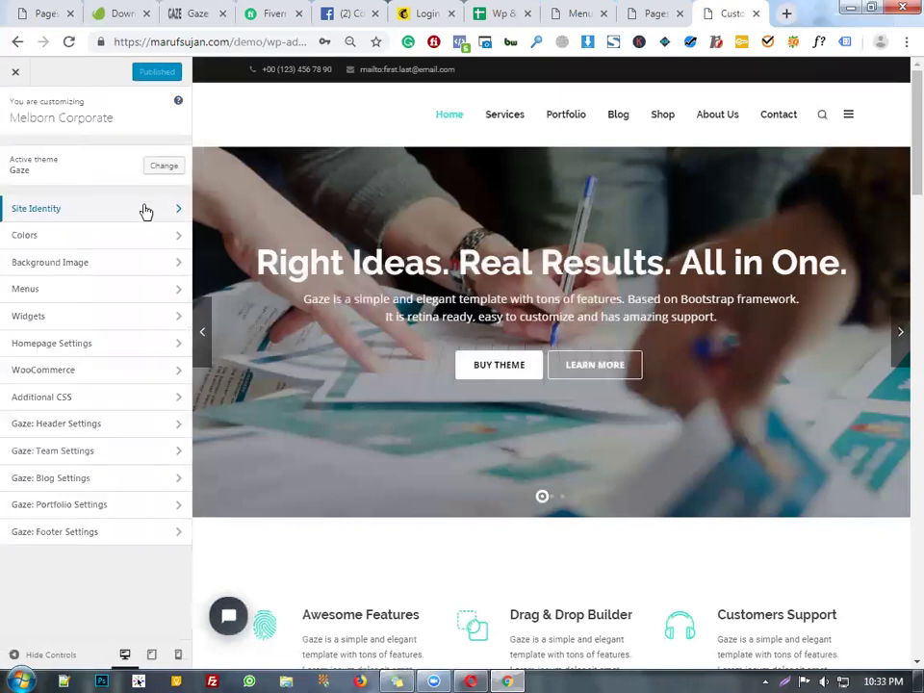
# - Set the site icon to Our-Logo.png cropped to just the CH lettering
pyautogui.click(145, 210)
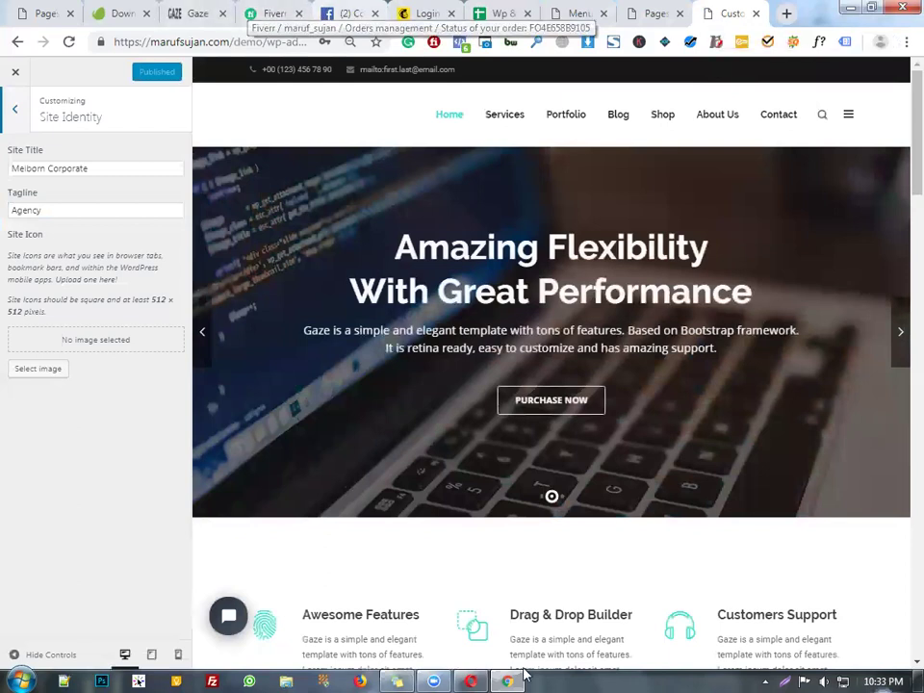
pyautogui.click(115, 333)
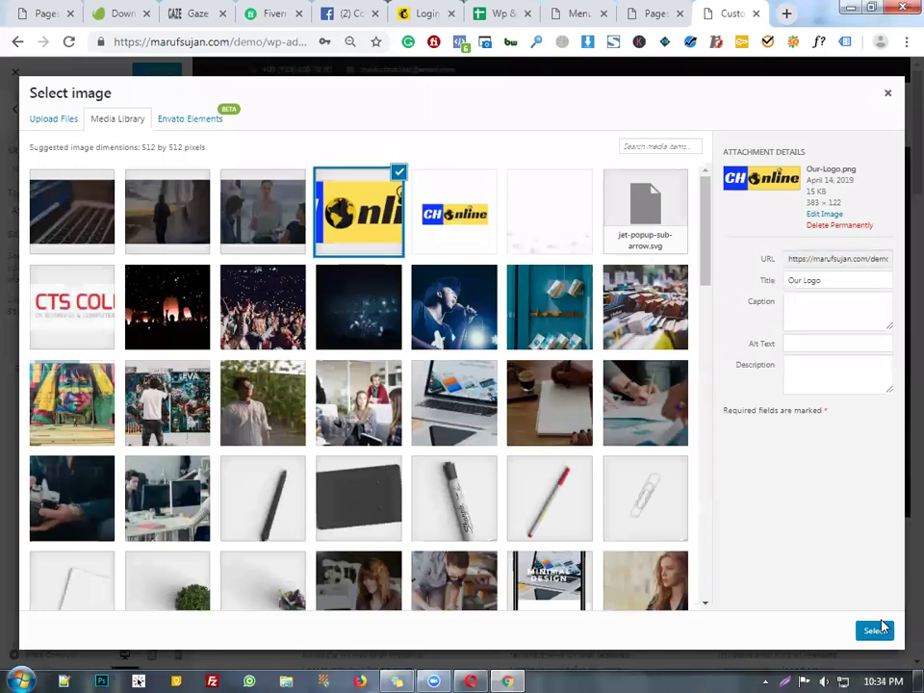
pyautogui.click(878, 632)
pyautogui.moveTo(349, 164); pyautogui.dragTo(242, 165)
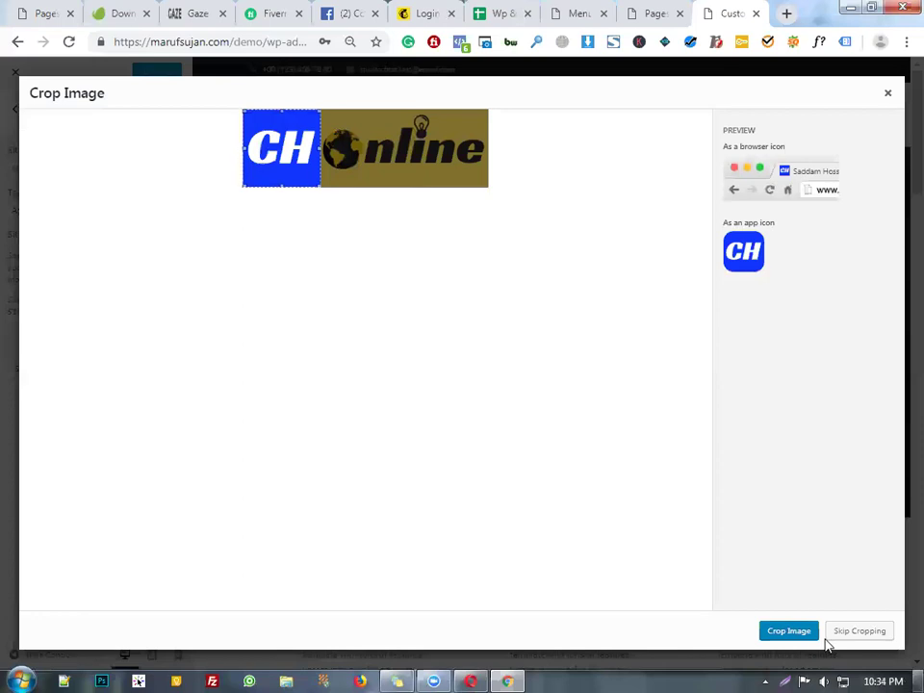
pyautogui.click(806, 632)
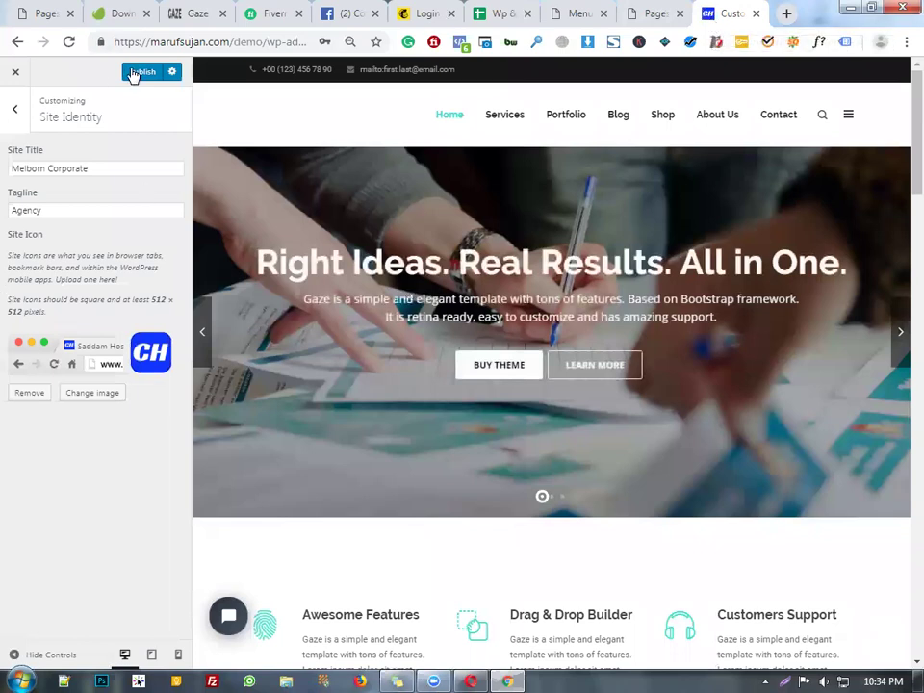
# - Browse the Slide In Panel Sidebar and Footer Column 1 and 2 widget areas
pyautogui.click(15, 110)
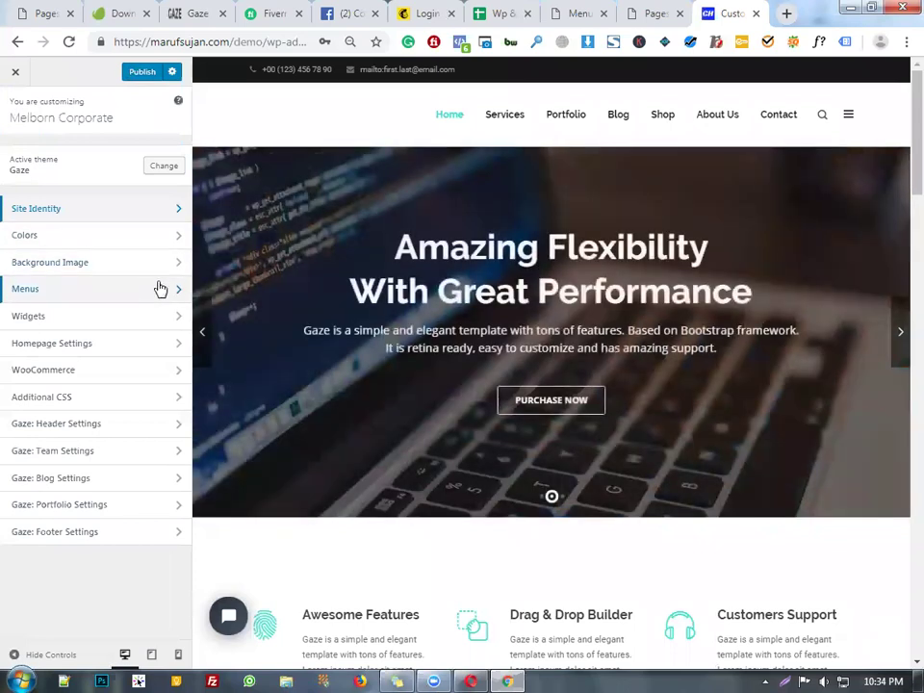
pyautogui.click(112, 323)
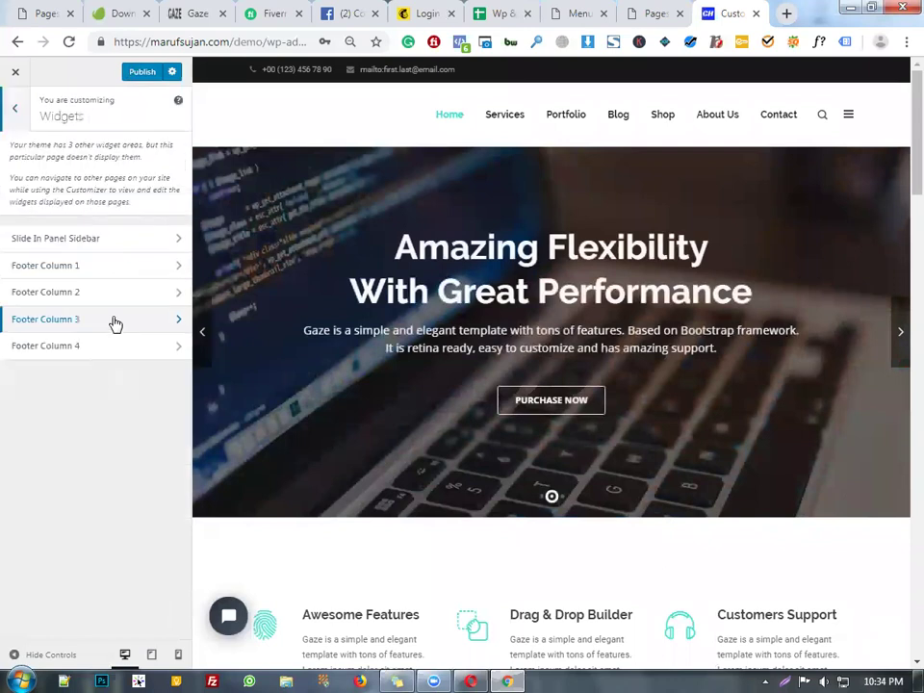
pyautogui.click(145, 247)
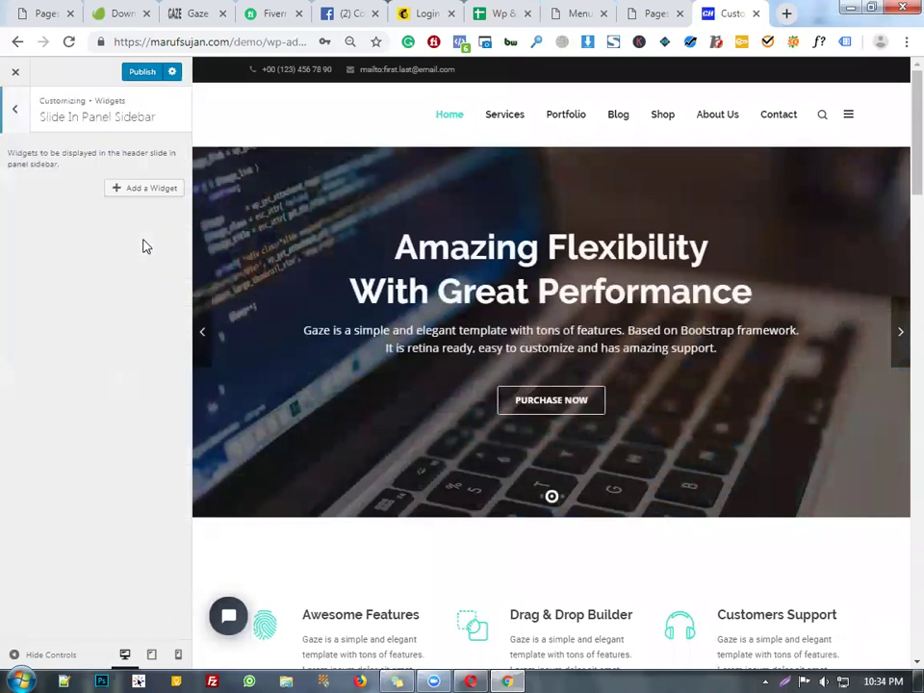
pyautogui.click(13, 112)
pyautogui.click(139, 265)
pyautogui.click(14, 108)
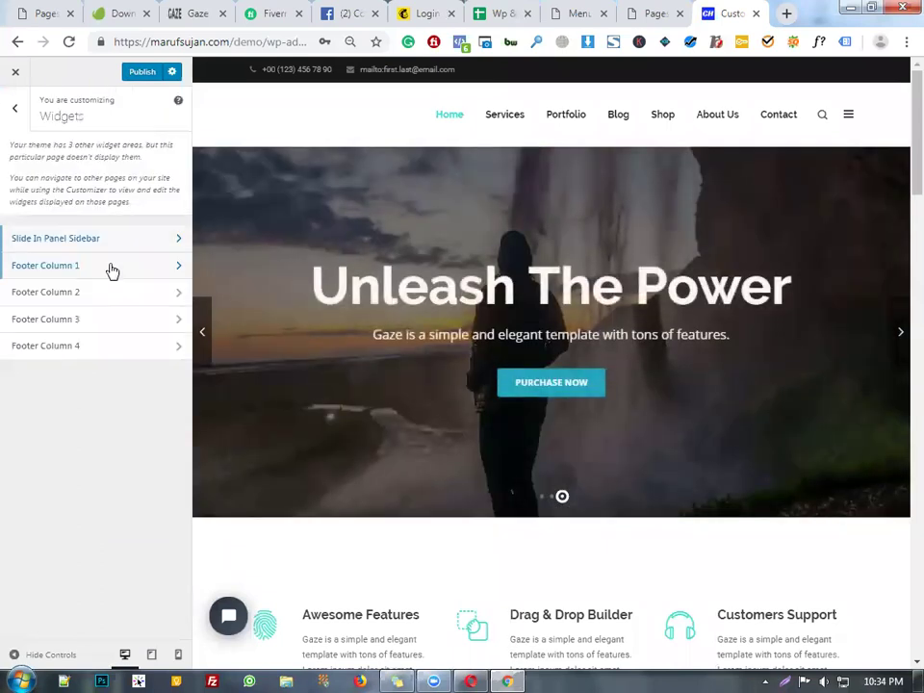
pyautogui.click(103, 292)
pyautogui.click(17, 112)
# - Check Footer Columns 3 and 4, staying in the customizer when prompted to leave
pyautogui.click(157, 318)
pyautogui.click(15, 72)
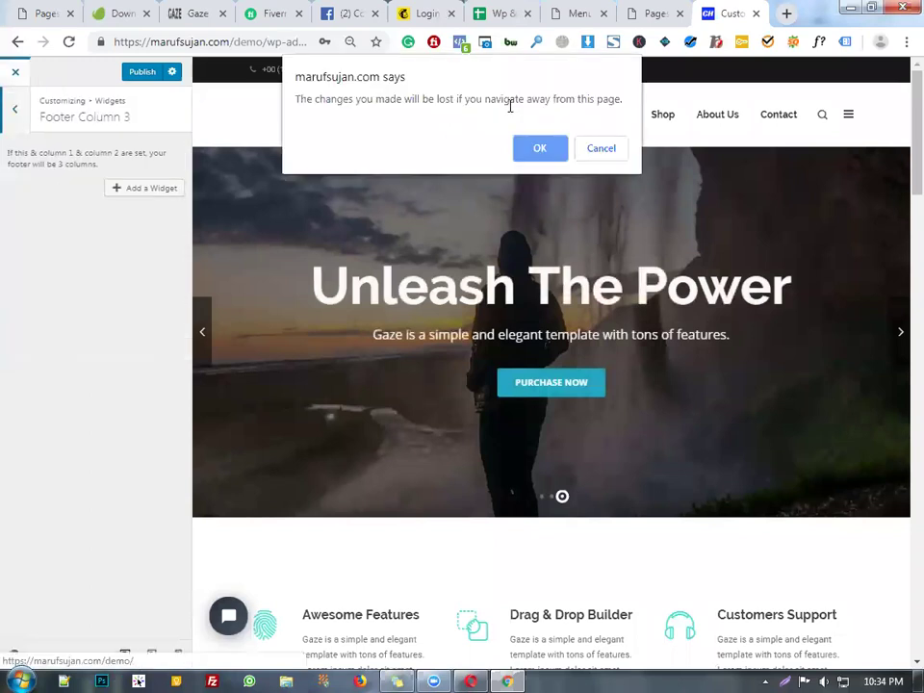
pyautogui.click(602, 149)
pyautogui.press('Escape')
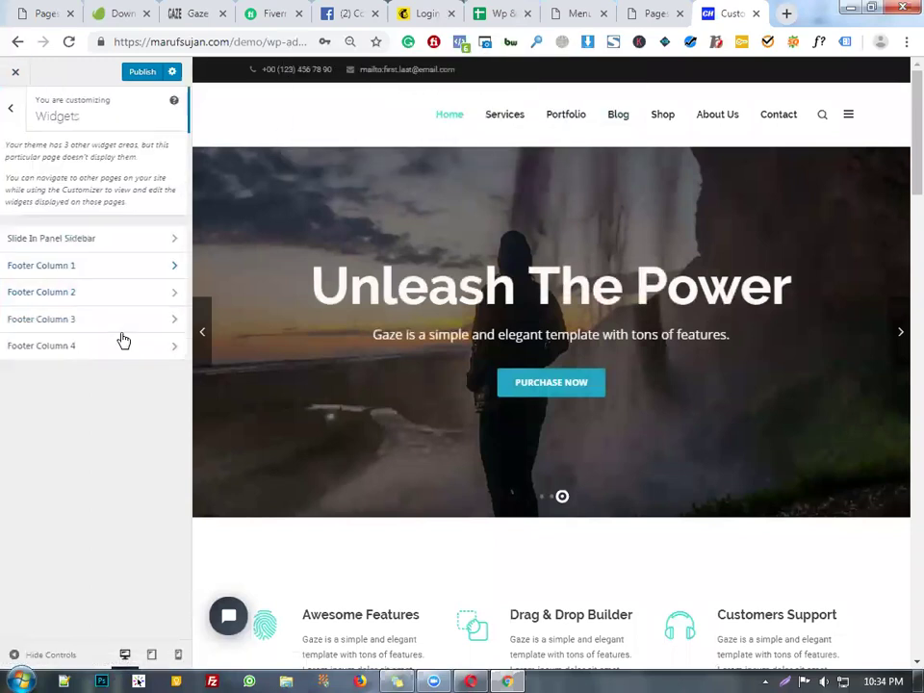
pyautogui.click(121, 343)
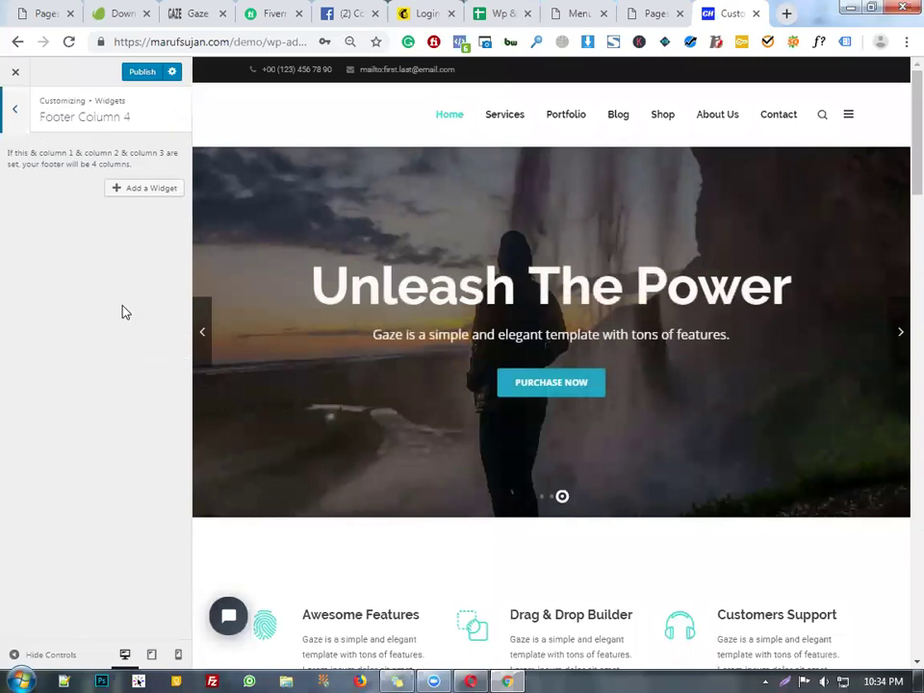
pyautogui.click(17, 114)
pyautogui.click(16, 110)
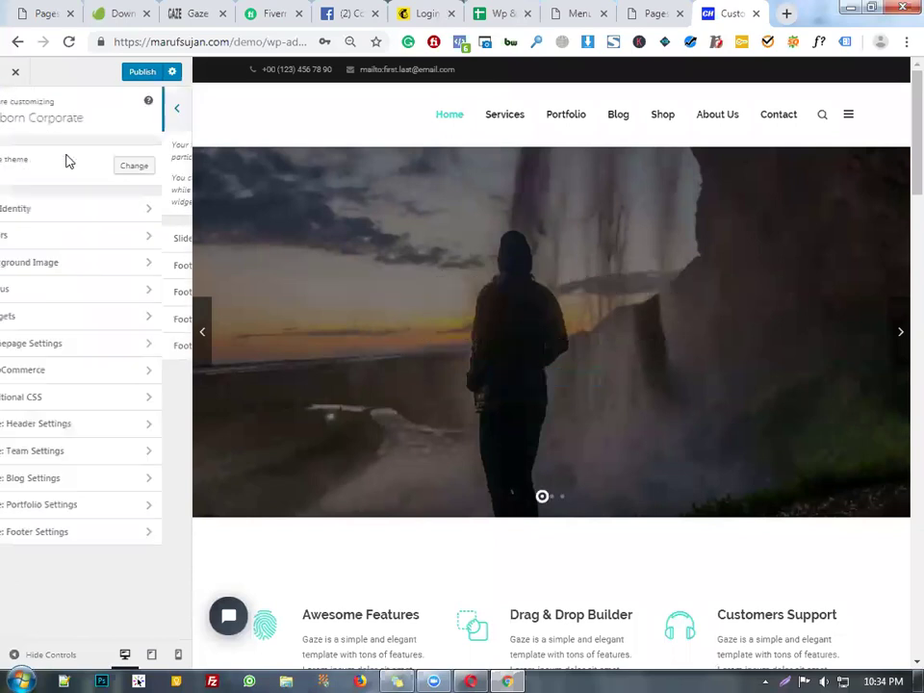
# - Look over Homepage Settings, then go to the Gaze Header Settings section
pyautogui.click(136, 342)
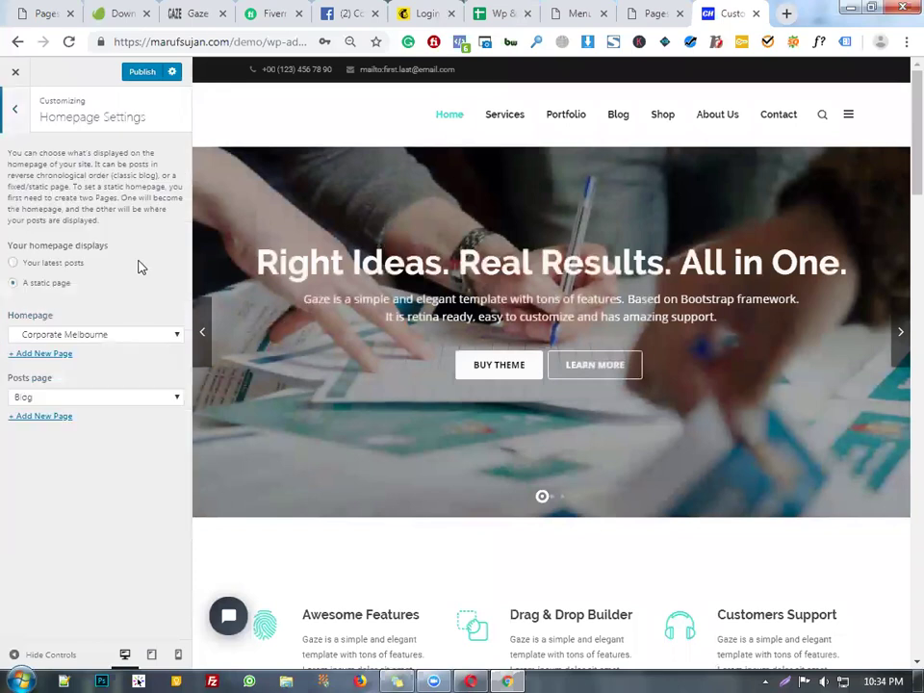
pyautogui.click(21, 114)
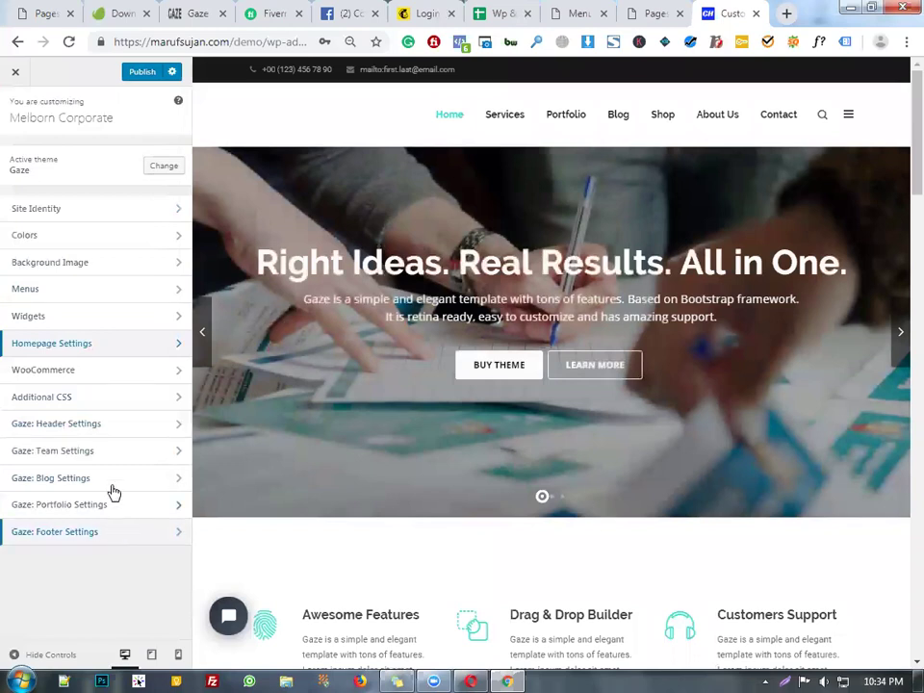
pyautogui.click(124, 427)
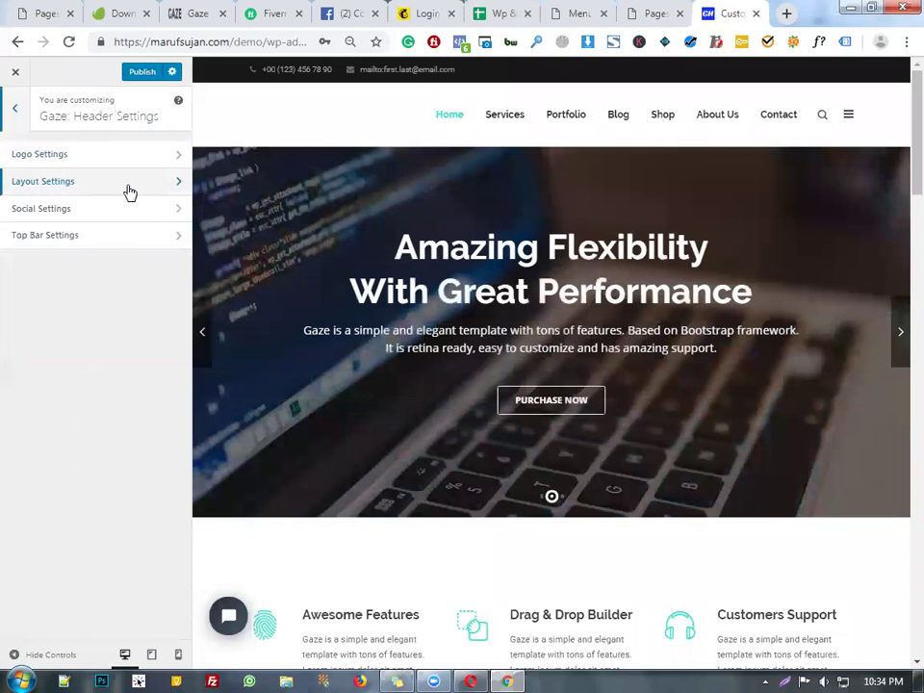
# - Replace the top bar's email address and telephone number with the company's support contact details
pyautogui.click(130, 192)
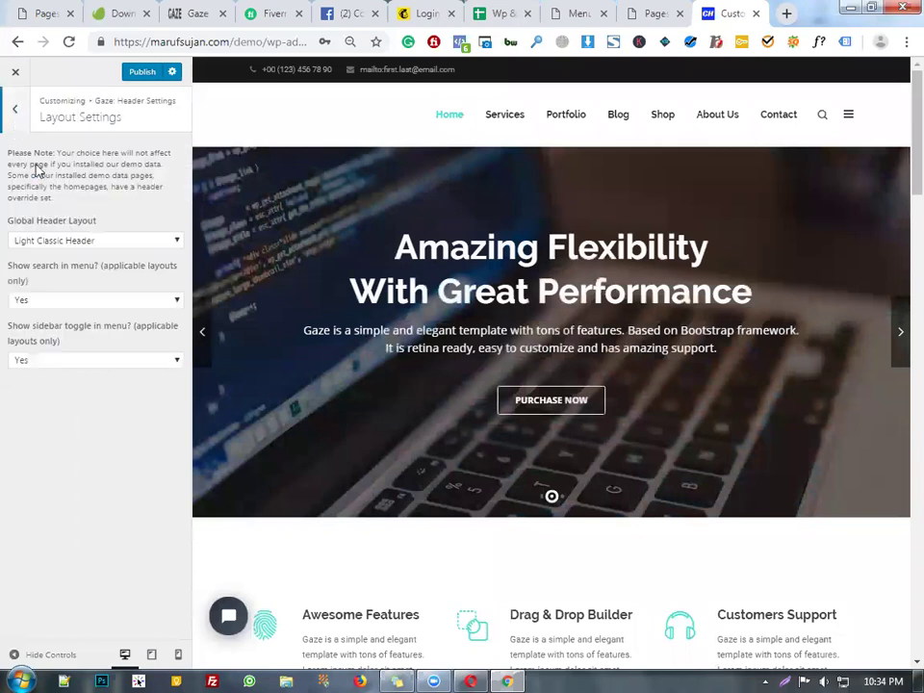
pyautogui.click(15, 108)
pyautogui.click(95, 240)
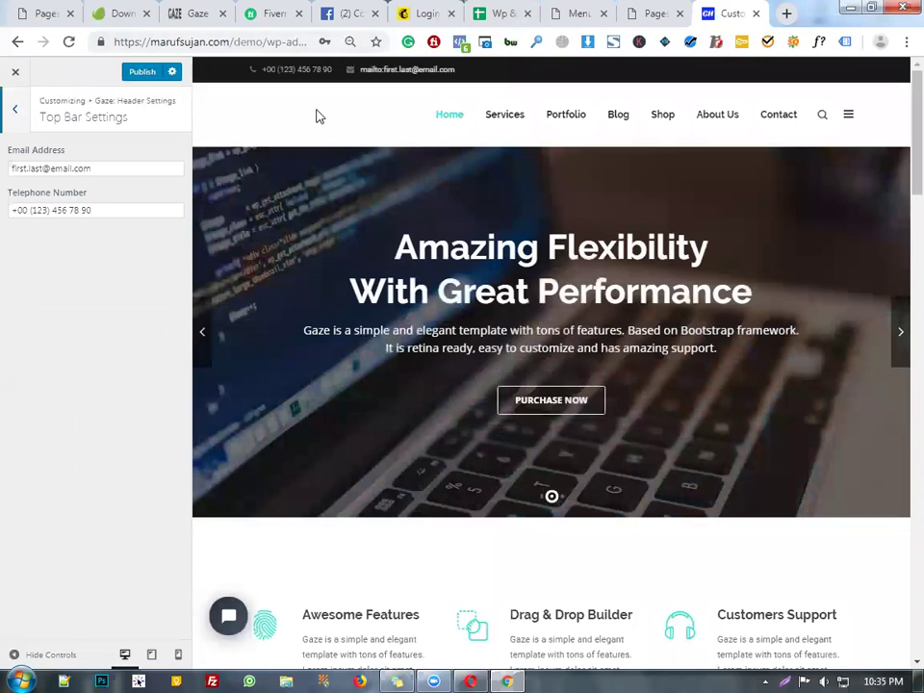
pyautogui.tripleClick(55, 168)
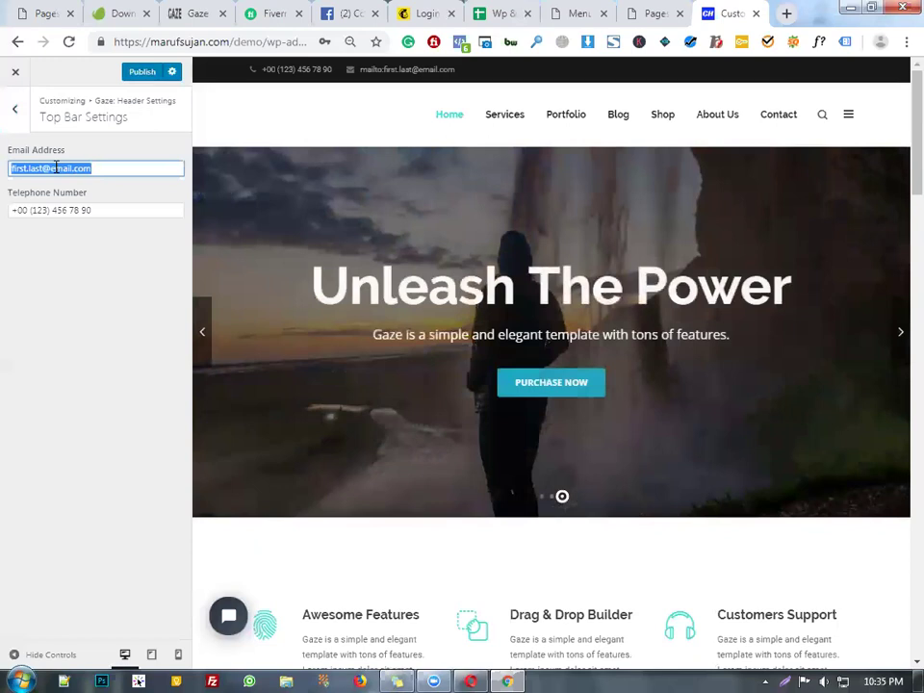
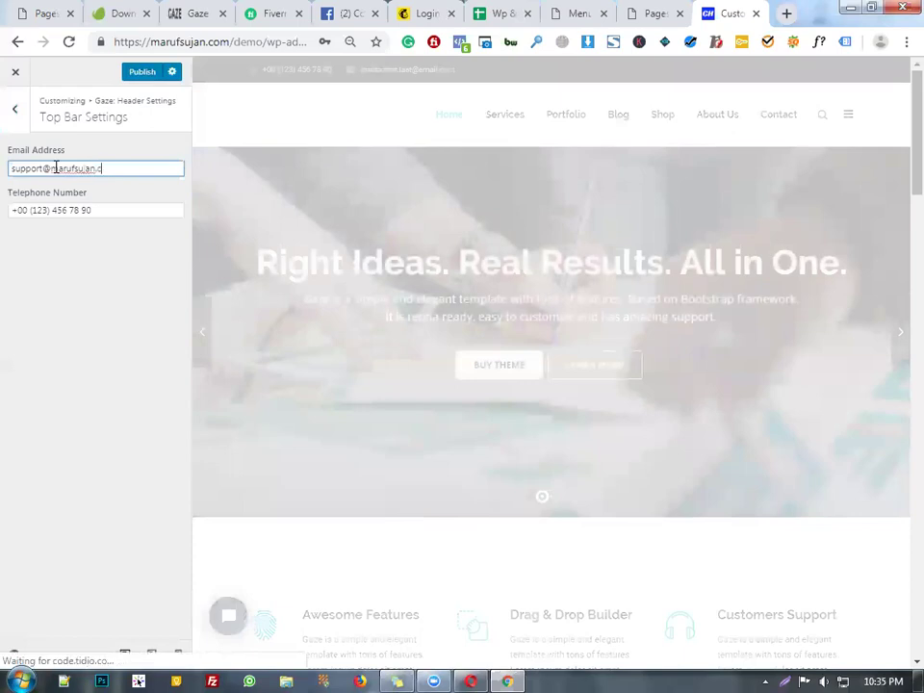
pyautogui.press('Tab')
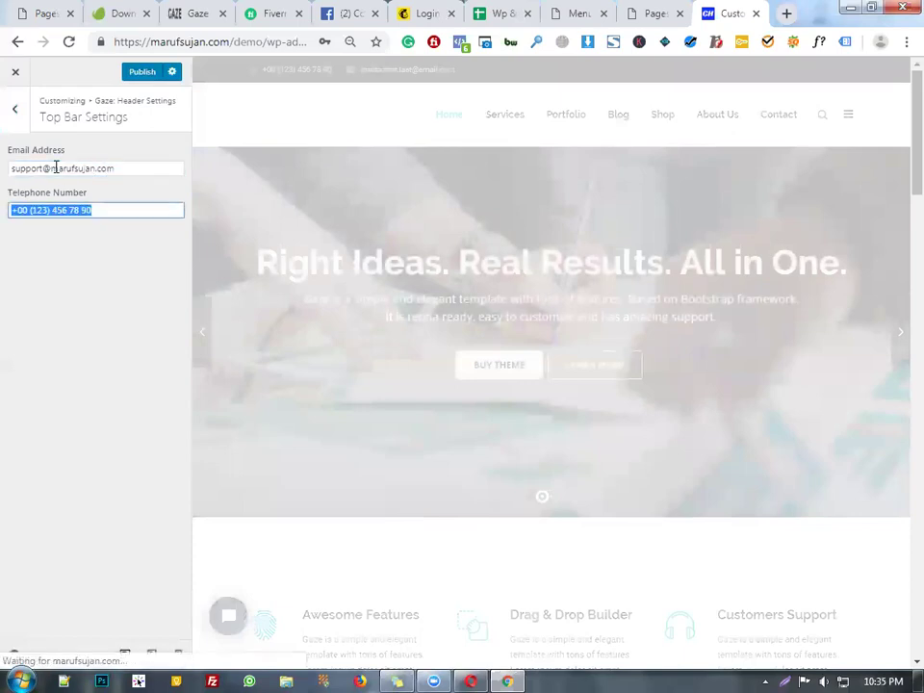
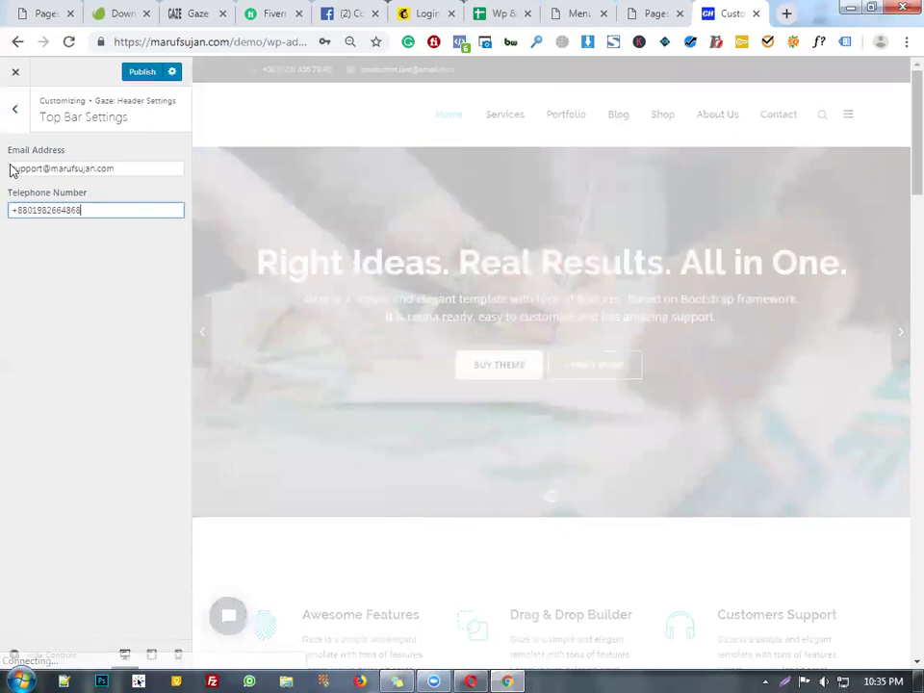
pyautogui.click(12, 123)
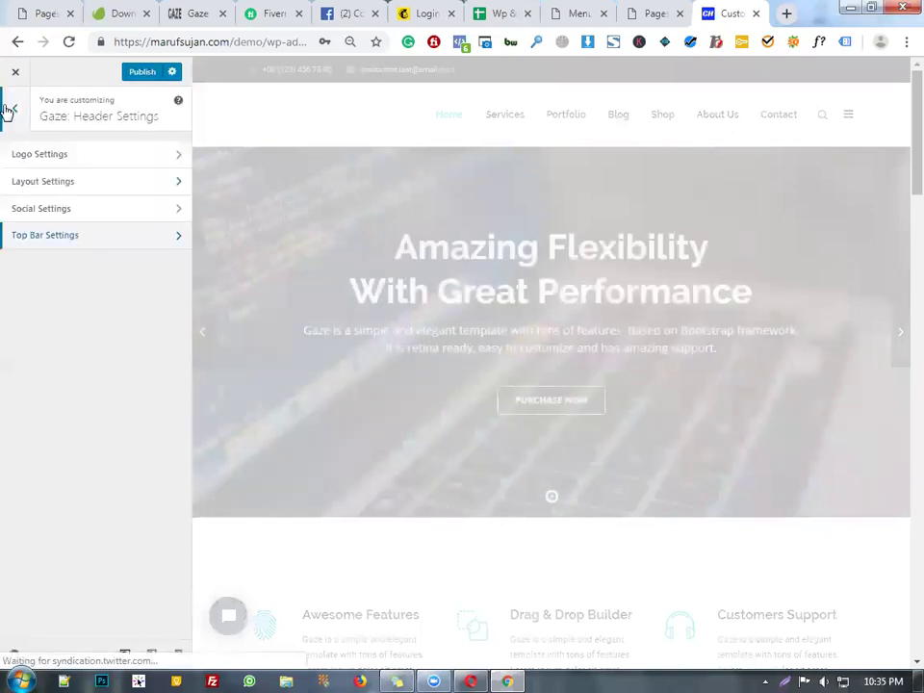
# - Set Header Social Icon 1 to fa-facebook and enter the owner's Facebook profile URL
pyautogui.click(113, 214)
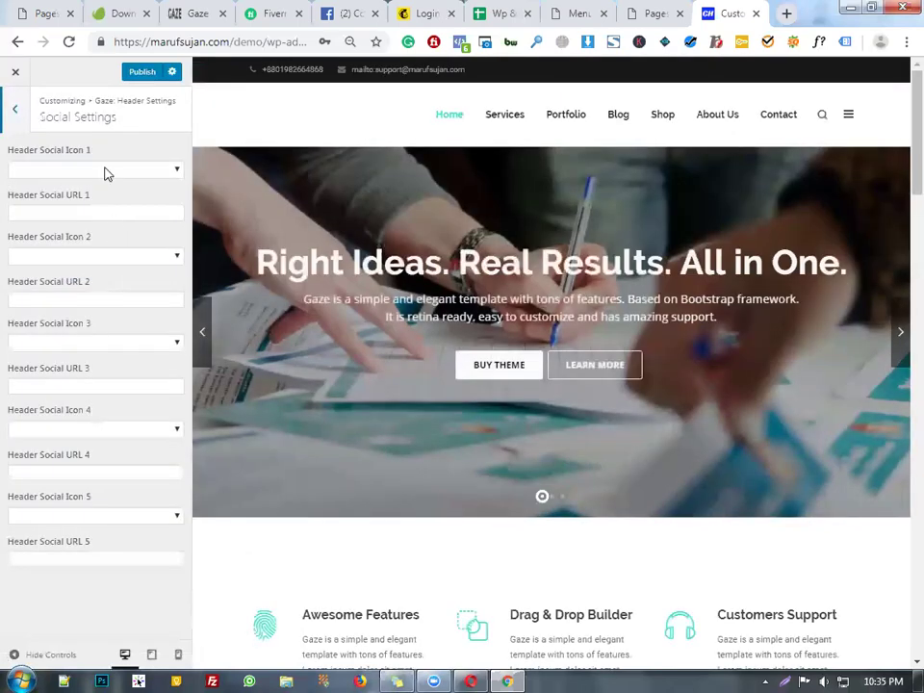
pyautogui.click(107, 171)
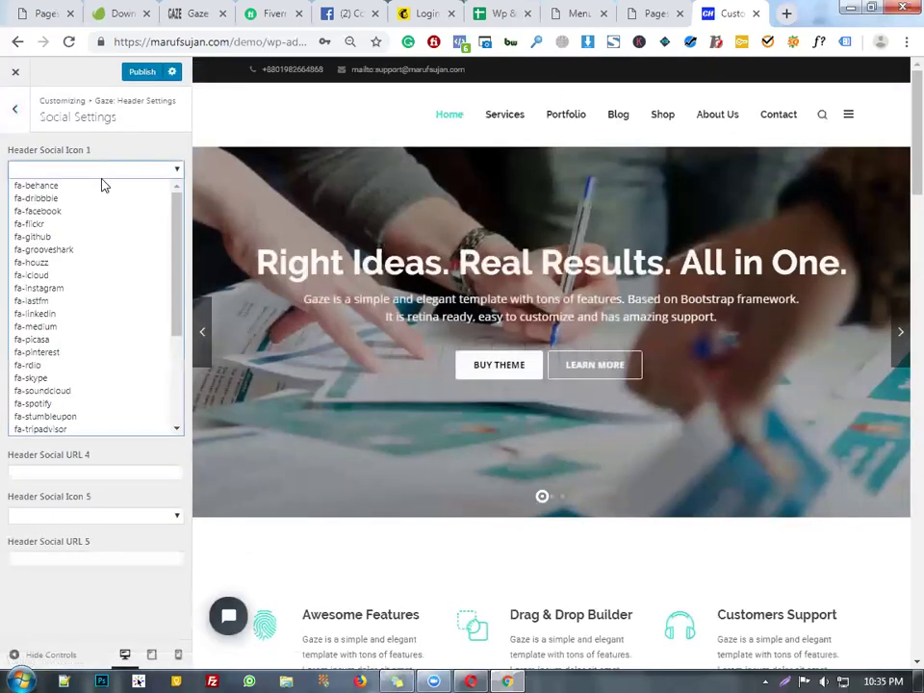
pyautogui.click(103, 212)
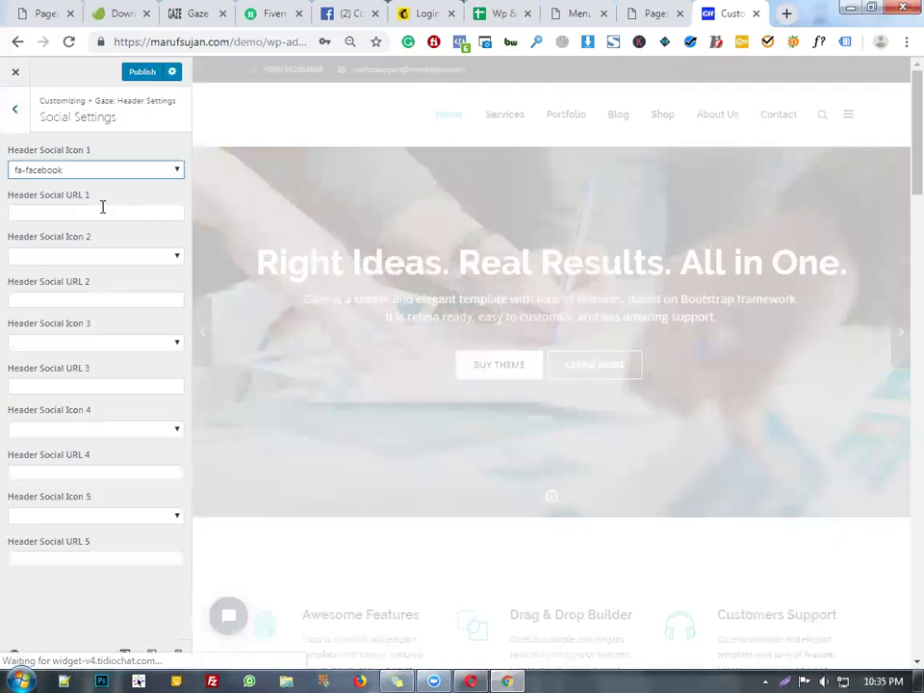
pyautogui.click(100, 216)
pyautogui.write('faceb')
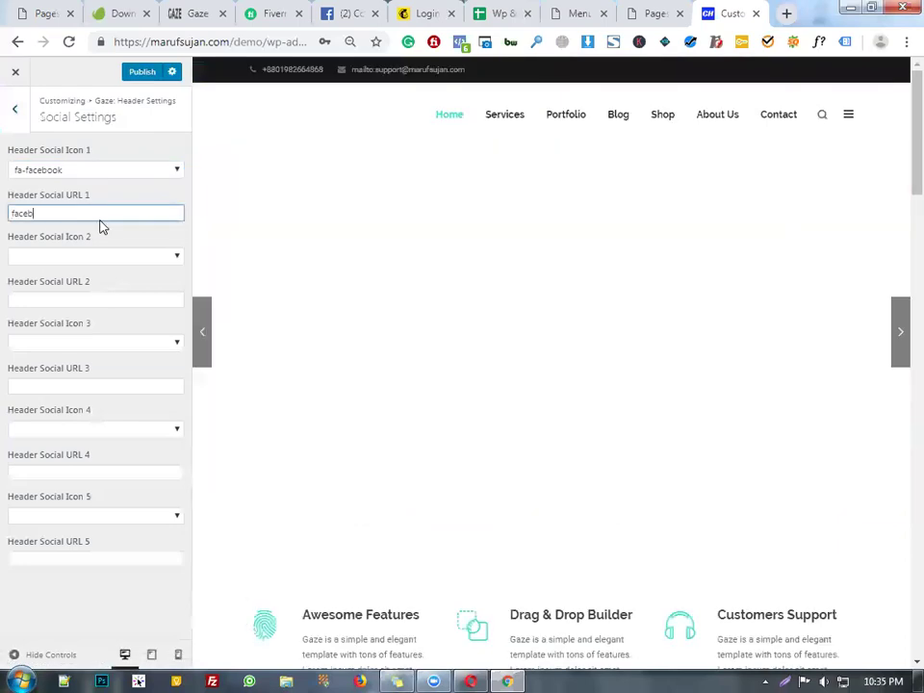
pyautogui.write('ook.cm')
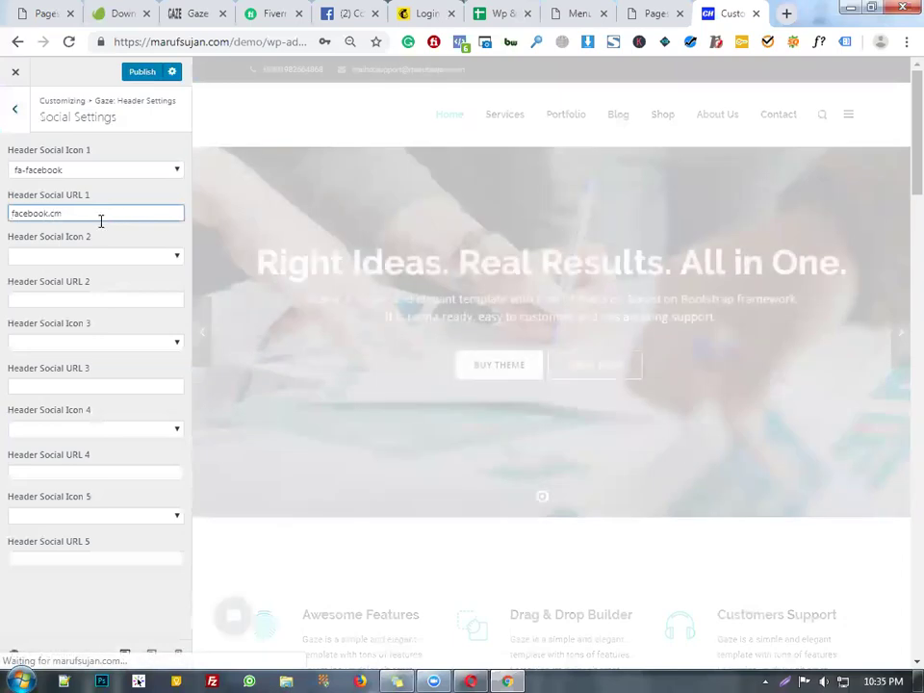
pyautogui.press('BackSpace')
pyautogui.write('om')
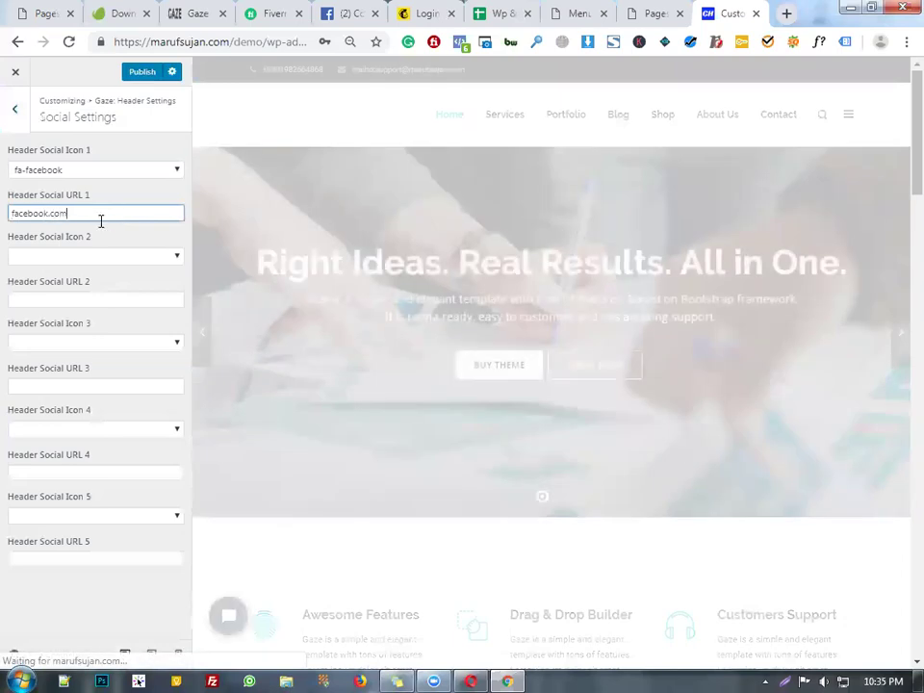
pyautogui.write('/sujan.i')
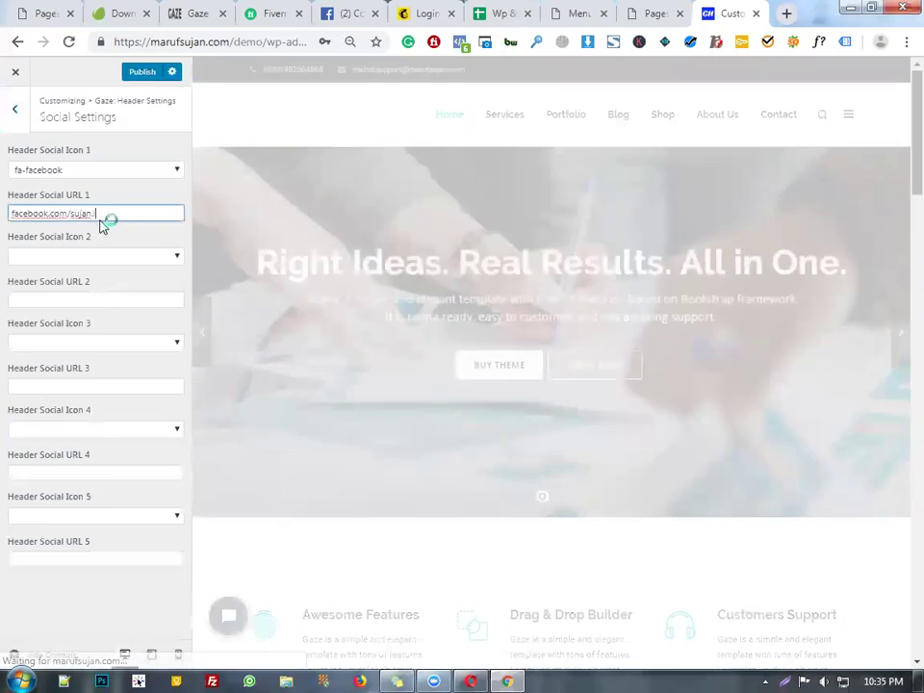
pyautogui.press('BackSpace')
pyautogui.write('c')
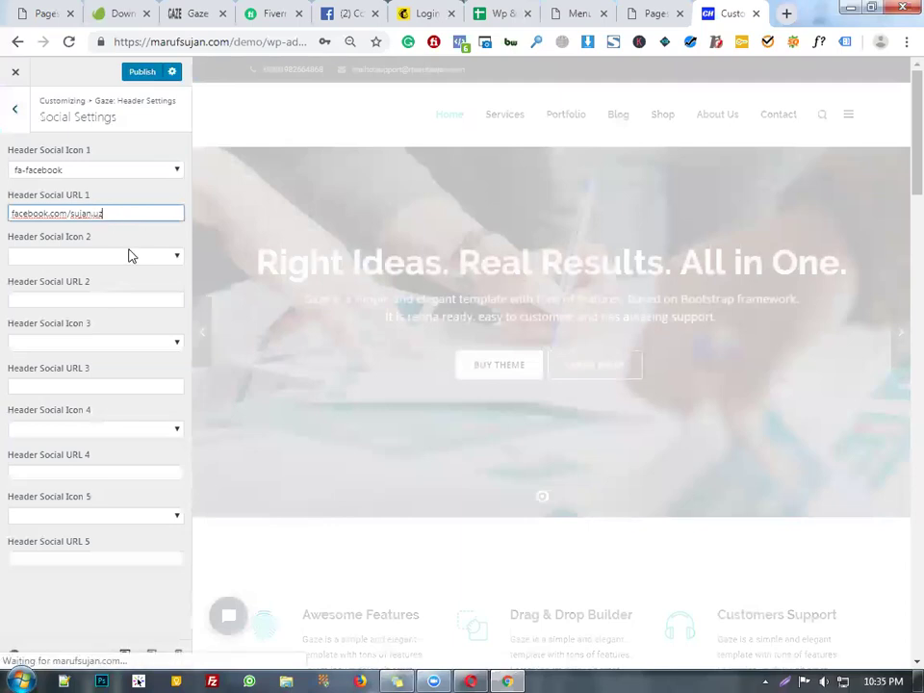
# - Set Header Social Icon 2 to fa-instagram and enter the owner's Instagram profile URL
pyautogui.click(132, 256)
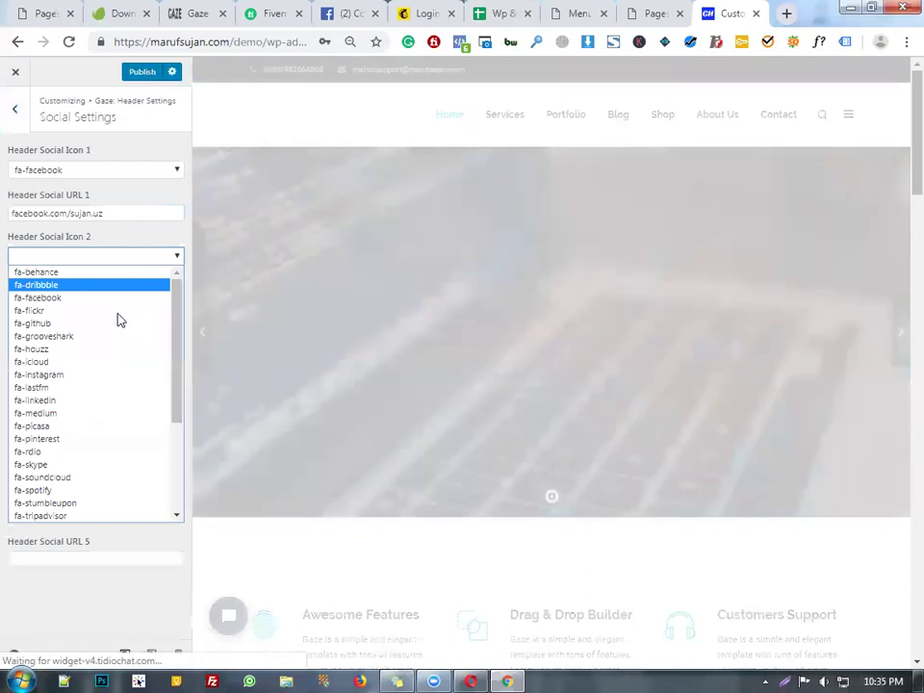
pyautogui.click(100, 374)
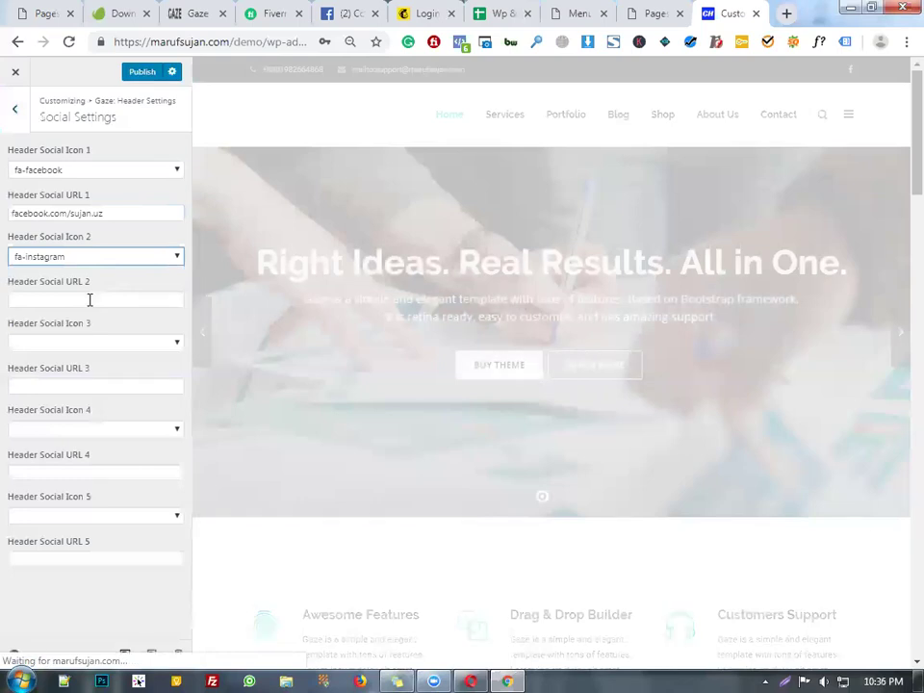
pyautogui.click(89, 300)
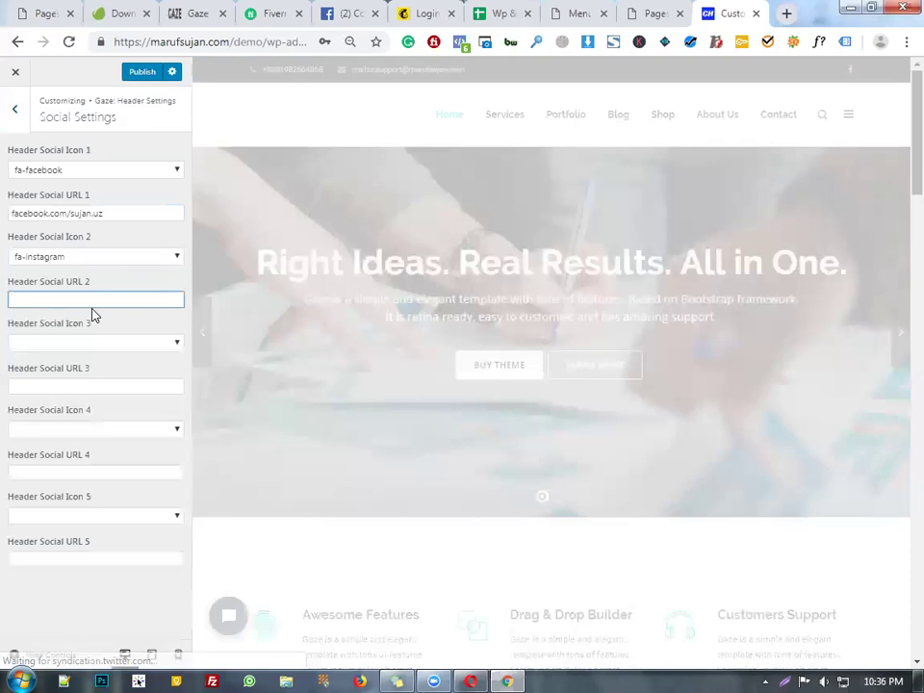
pyautogui.write('instagram')
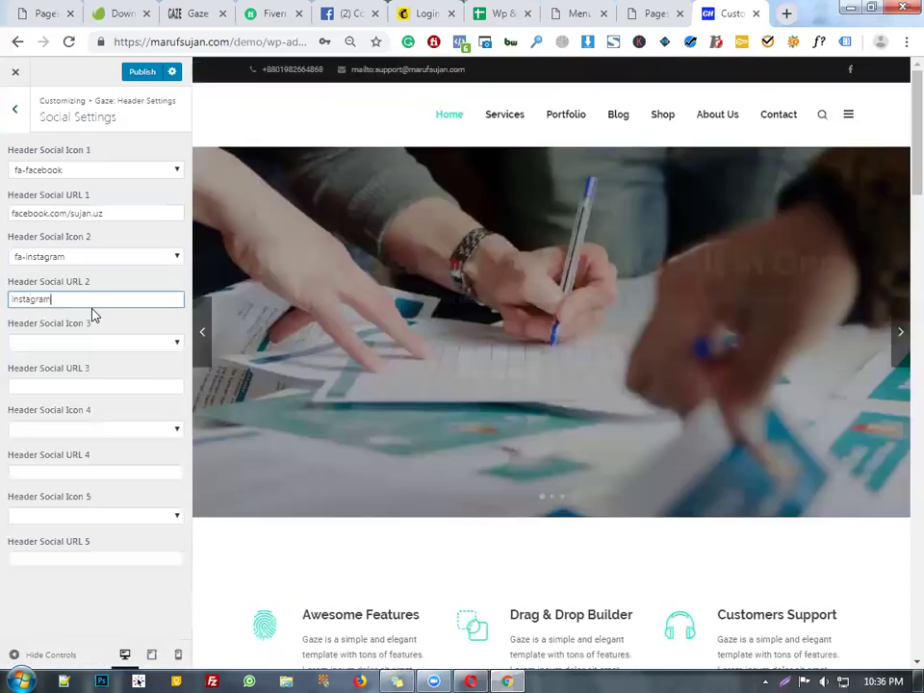
pyautogui.write('.com/maruf')
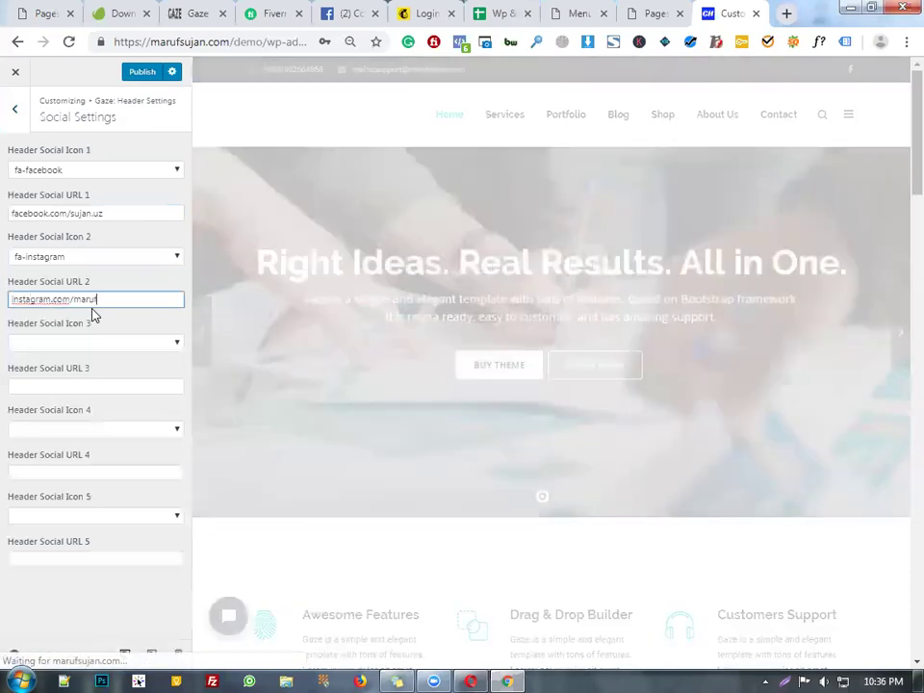
pyautogui.write('-suj')
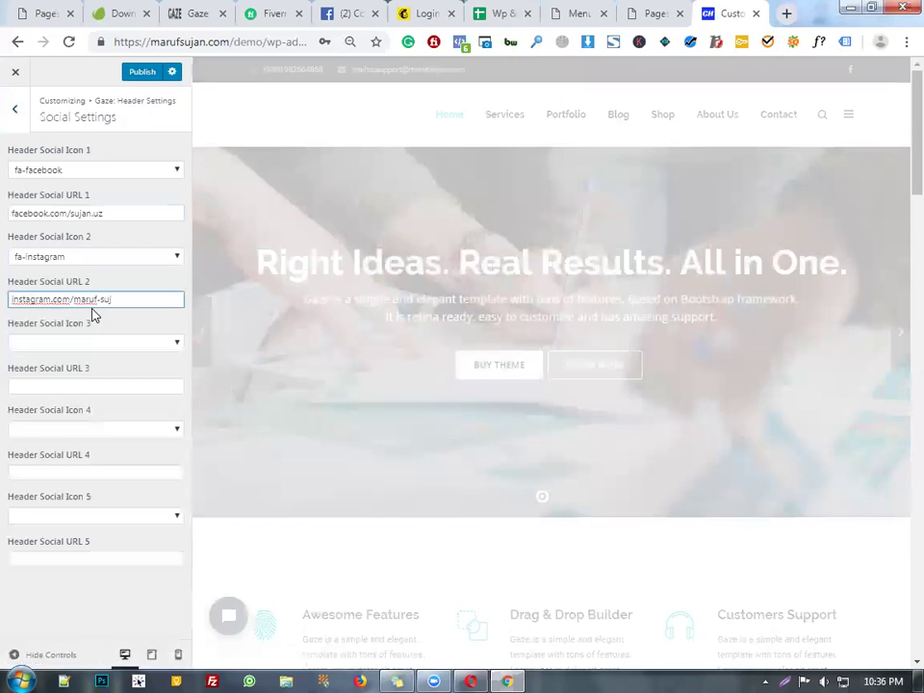
pyautogui.write('an')
pyautogui.press('Tab')
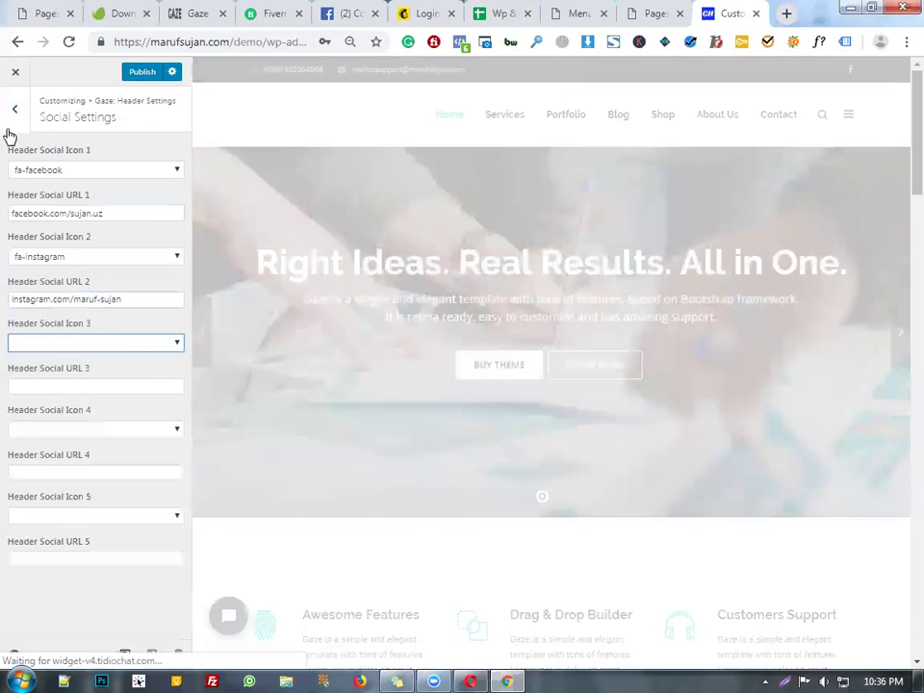
pyautogui.click(8, 133)
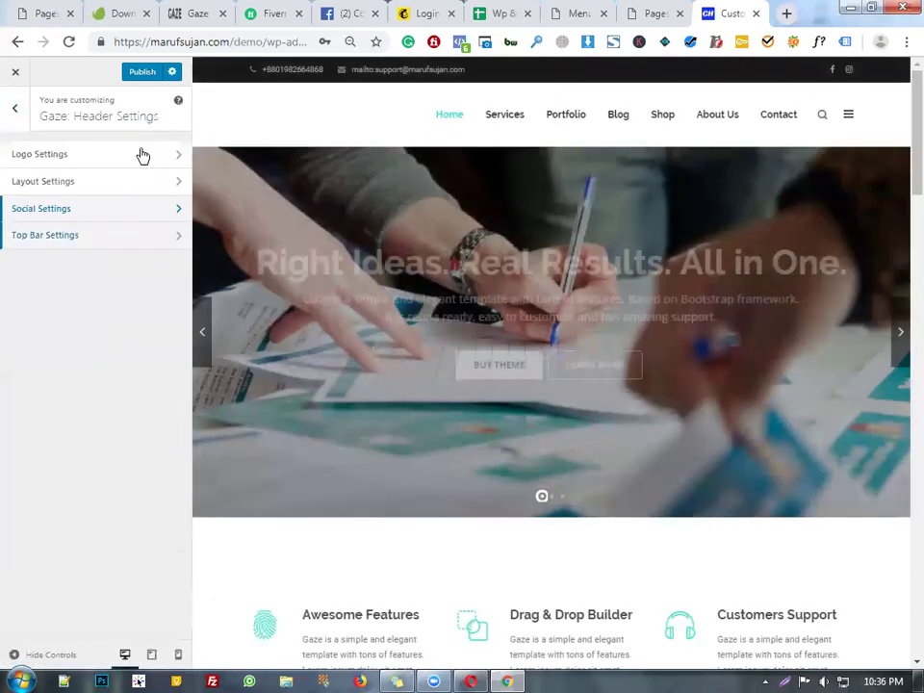
# - Recheck the top bar contact details, publish the header changes, and return to all sections
pyautogui.scroll(-4, 361, 278)
pyautogui.scroll(5, 363, 280)
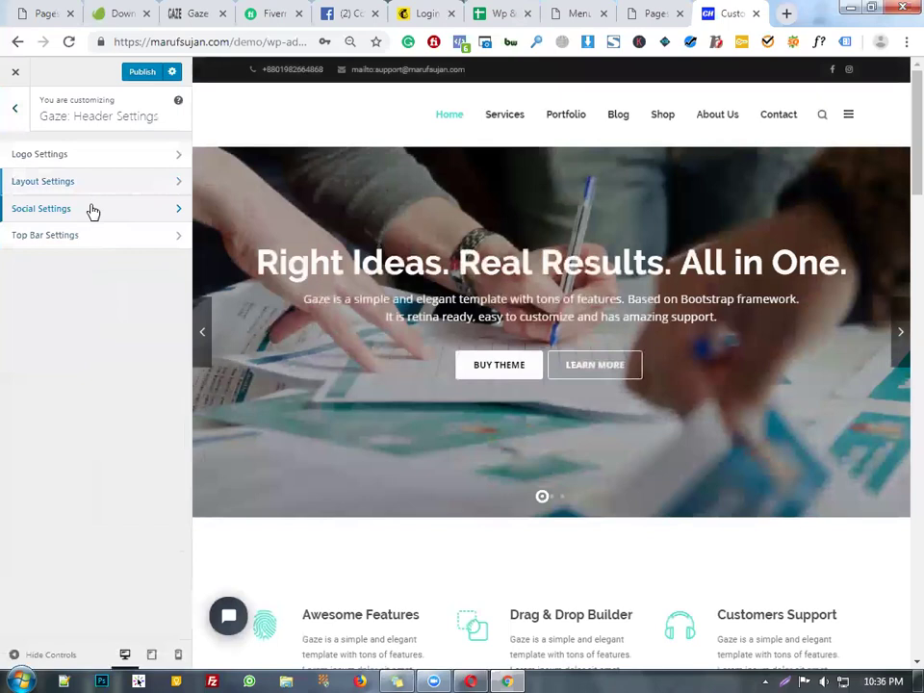
pyautogui.click(93, 241)
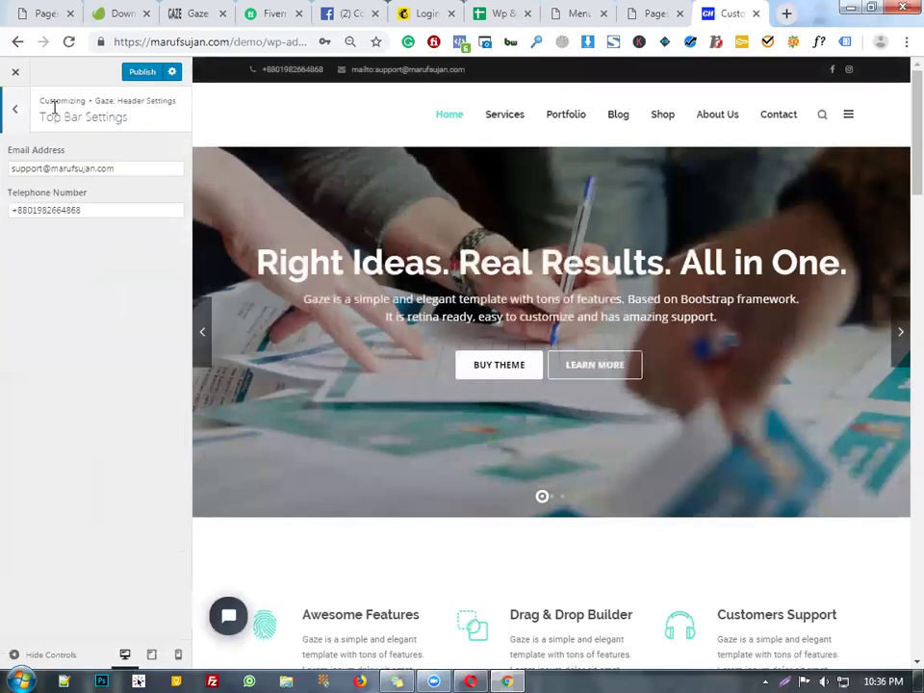
pyautogui.click(14, 109)
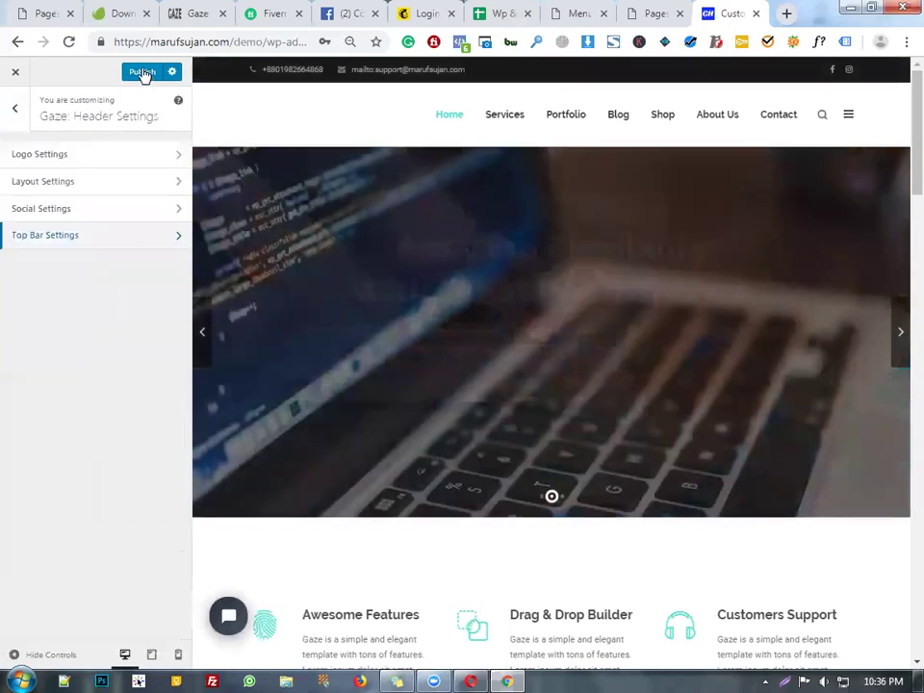
pyautogui.click(143, 73)
pyautogui.scroll(-4, 644, 305)
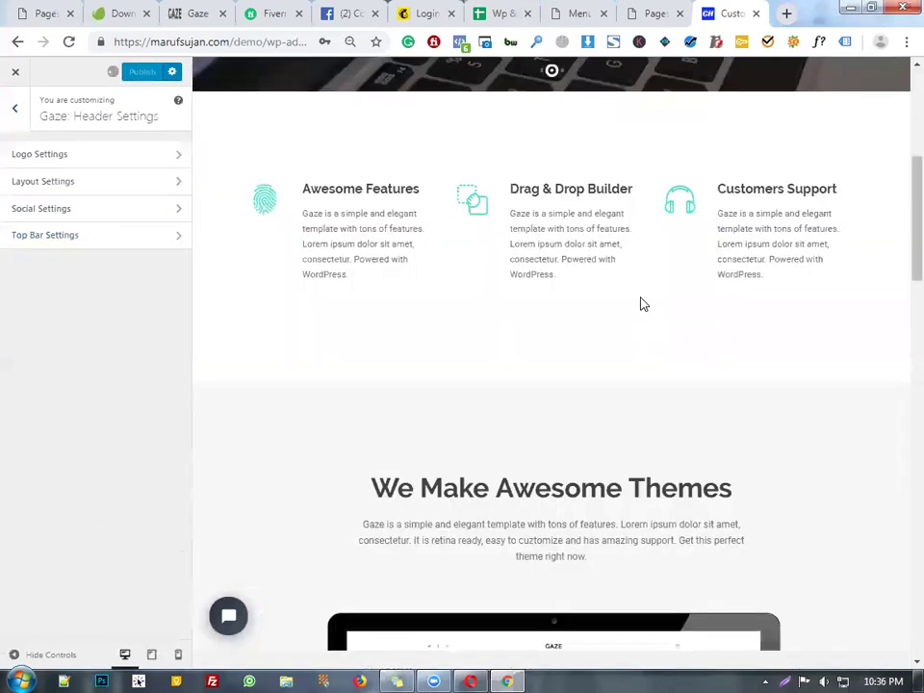
pyautogui.scroll(-10, 644, 304)
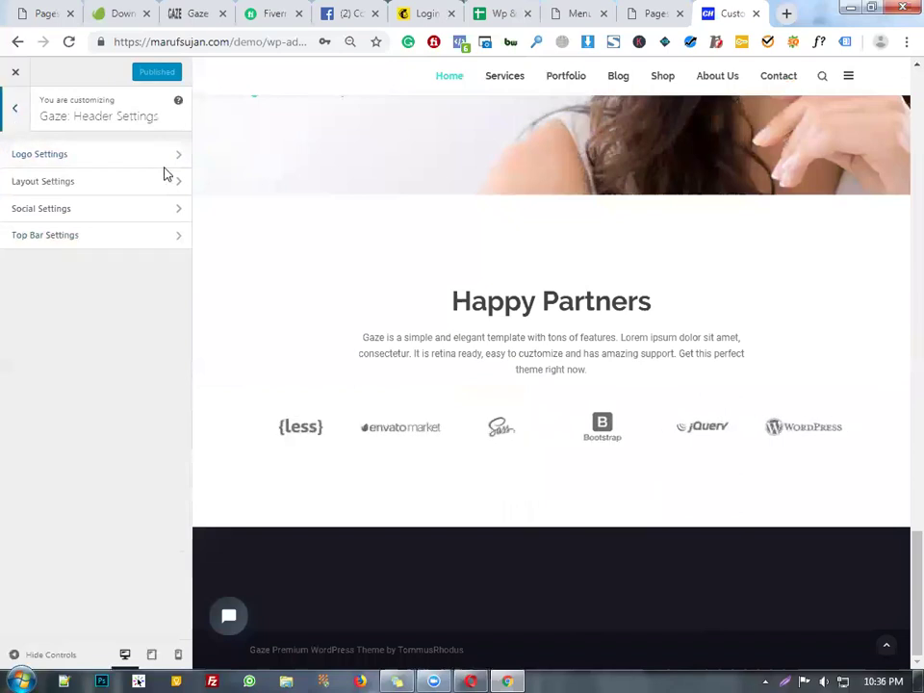
pyautogui.press('Escape')
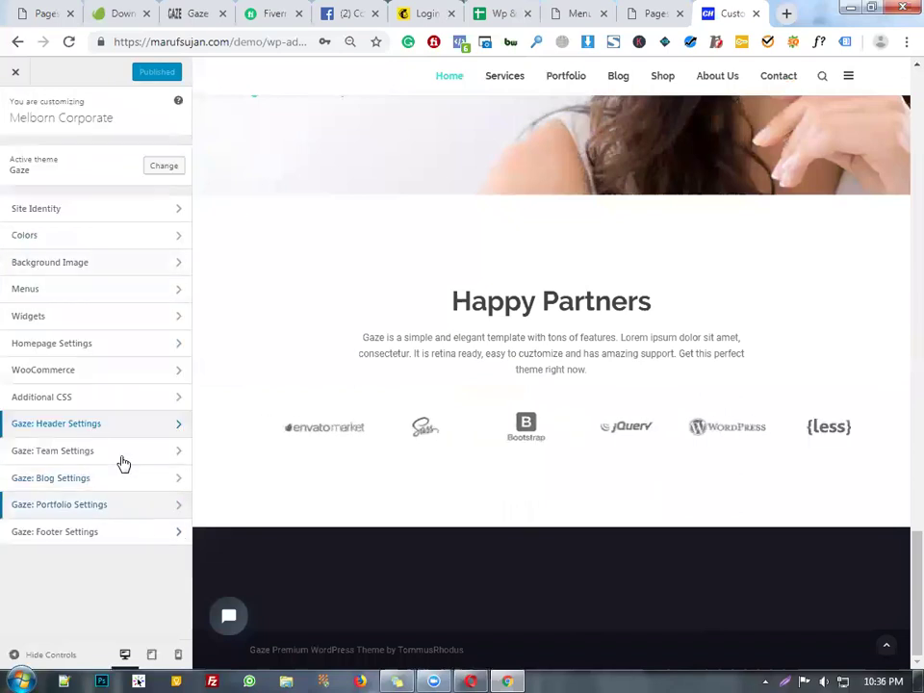
# - Glance at Gaze Team Archive Settings, then open Gaze: Footer Settings
pyautogui.click(117, 451)
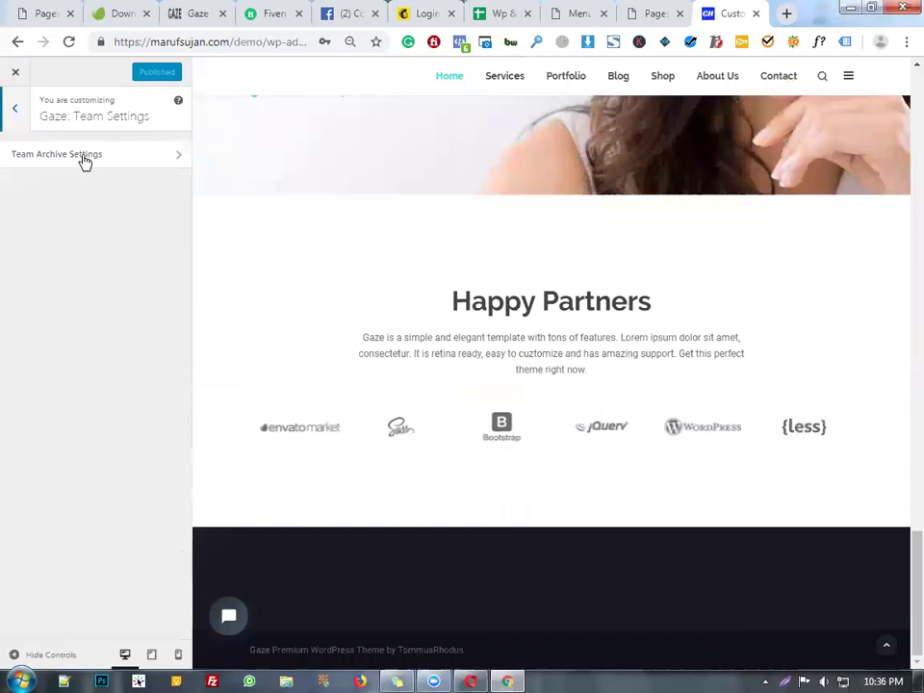
pyautogui.click(85, 156)
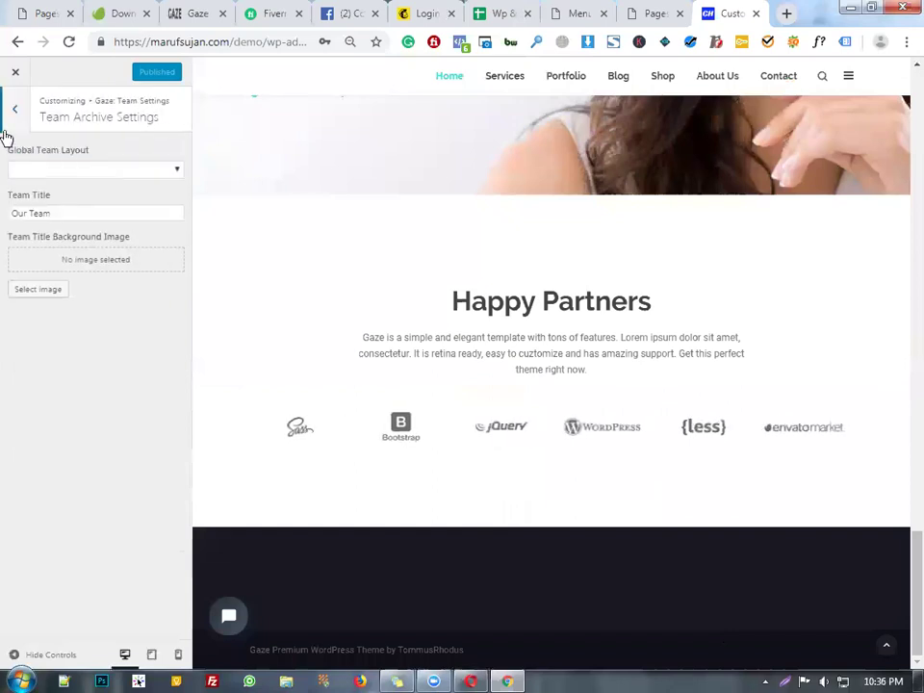
pyautogui.click(5, 131)
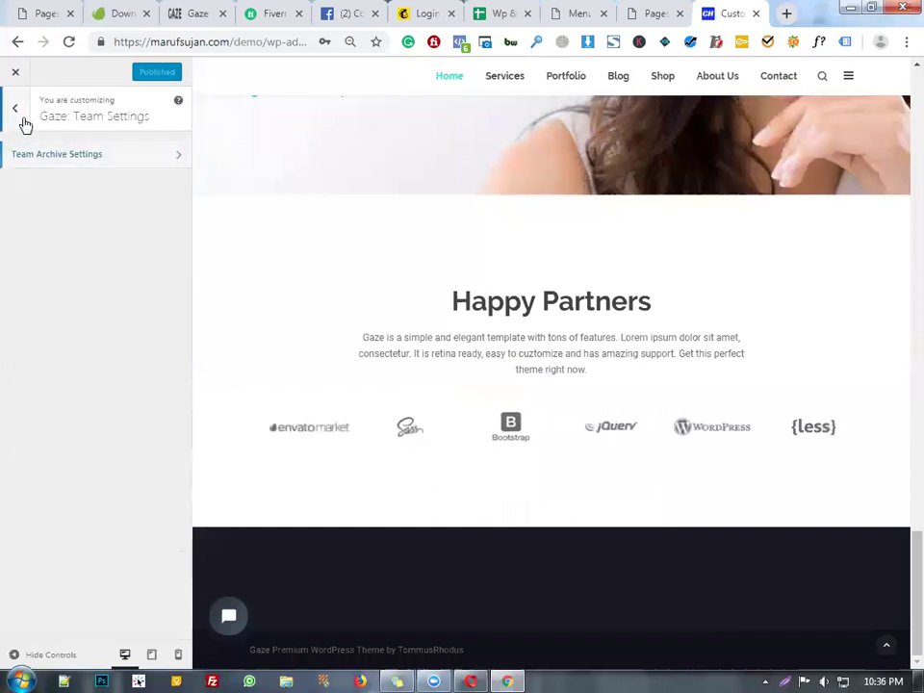
pyautogui.click(24, 121)
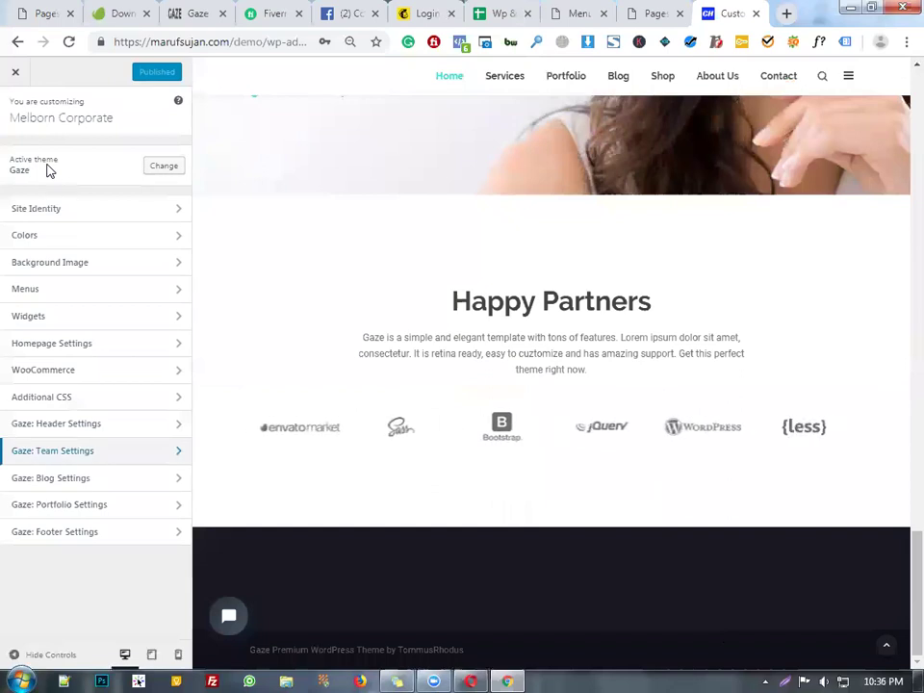
pyautogui.click(145, 536)
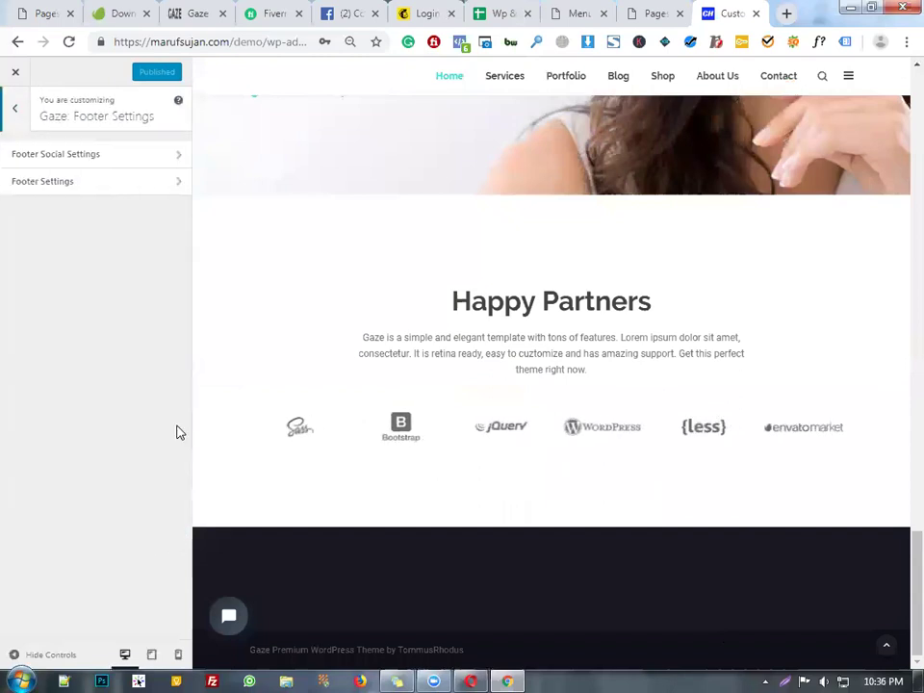
# - Change the copyright message to 'Copyright 2019 | Melbourne Corporate', fixing the spelling
pyautogui.click(132, 181)
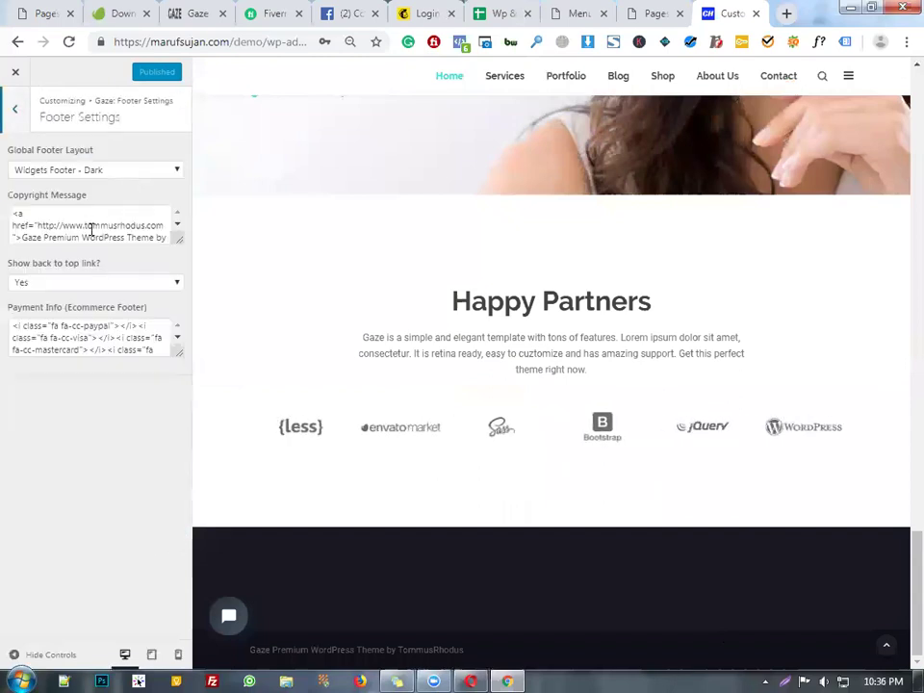
pyautogui.scroll(-1, 96, 220)
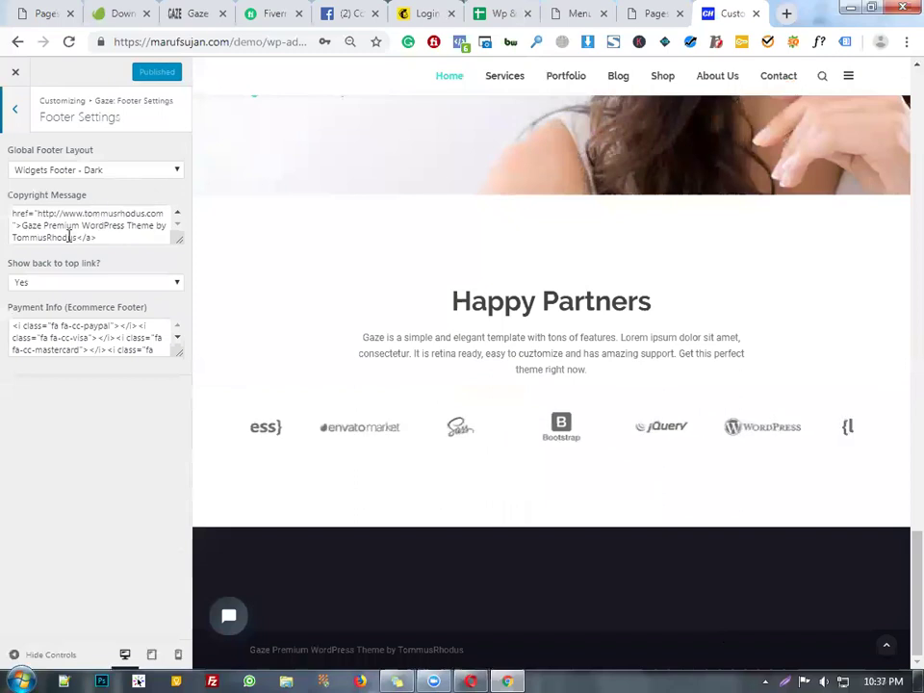
pyautogui.moveTo(75, 237); pyautogui.dragTo(37, 228)
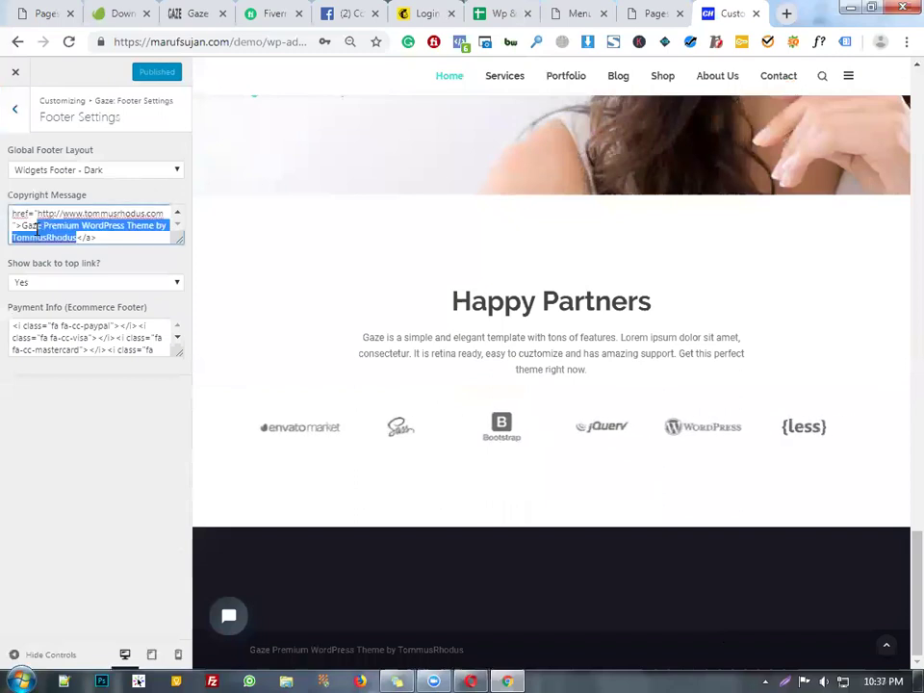
pyautogui.click(124, 240)
pyautogui.hotkey('ctrl', 'a')
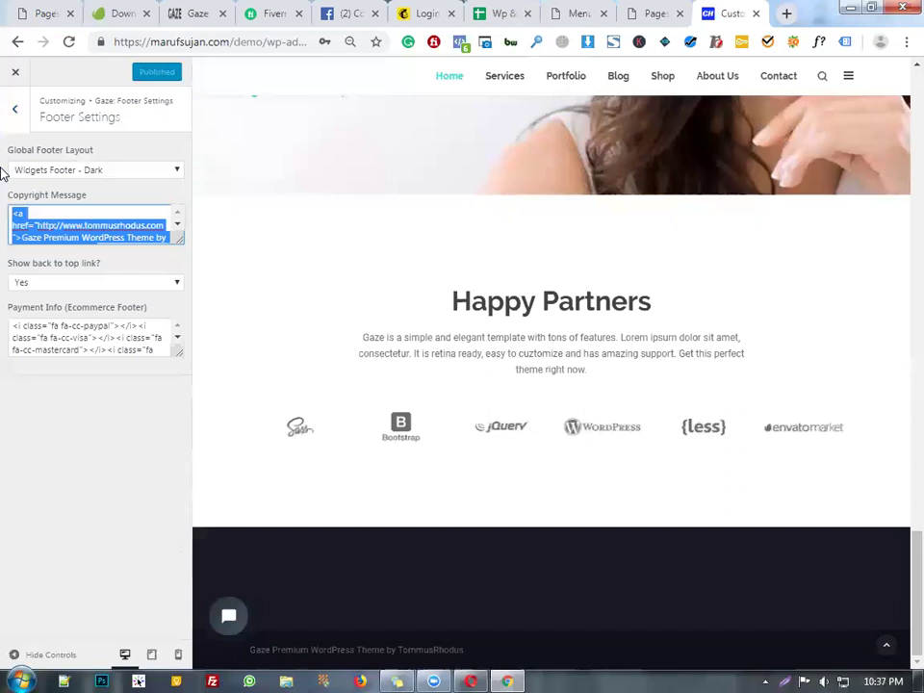
pyautogui.press('BackSpace')
pyautogui.write('C')
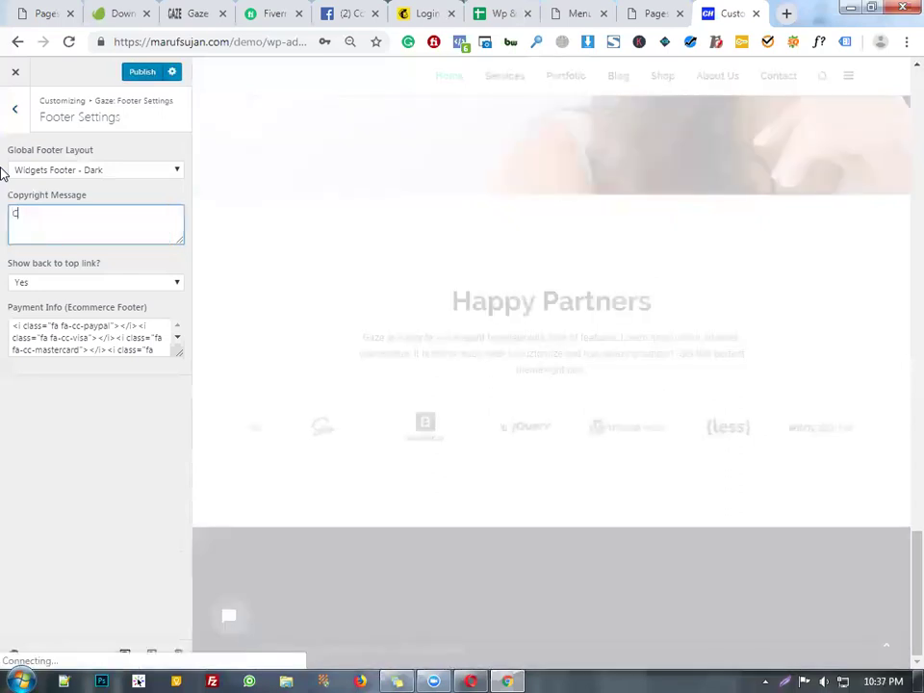
pyautogui.write('opyright')
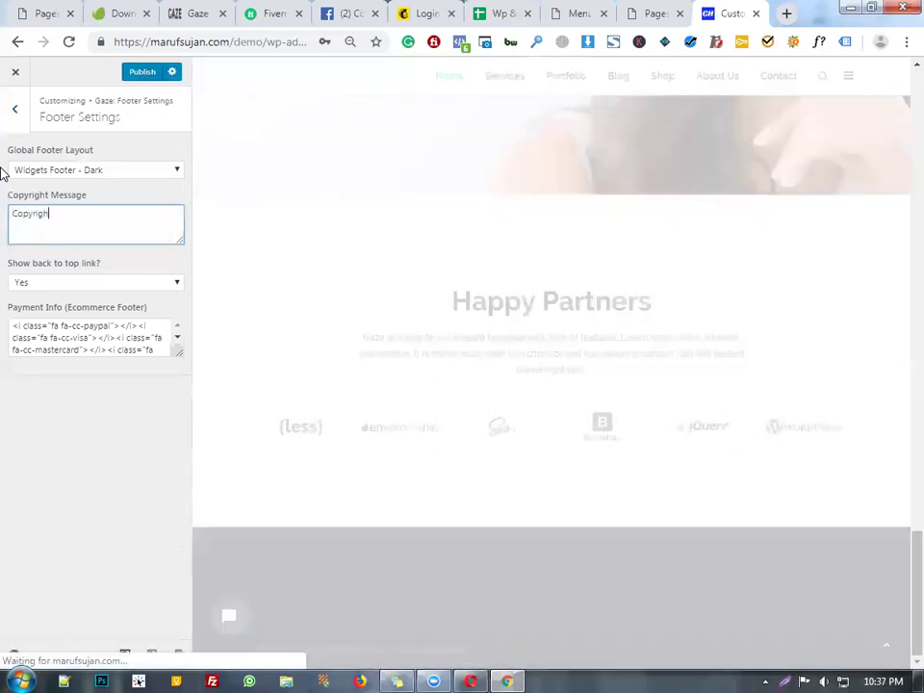
pyautogui.write(' 2019 ')
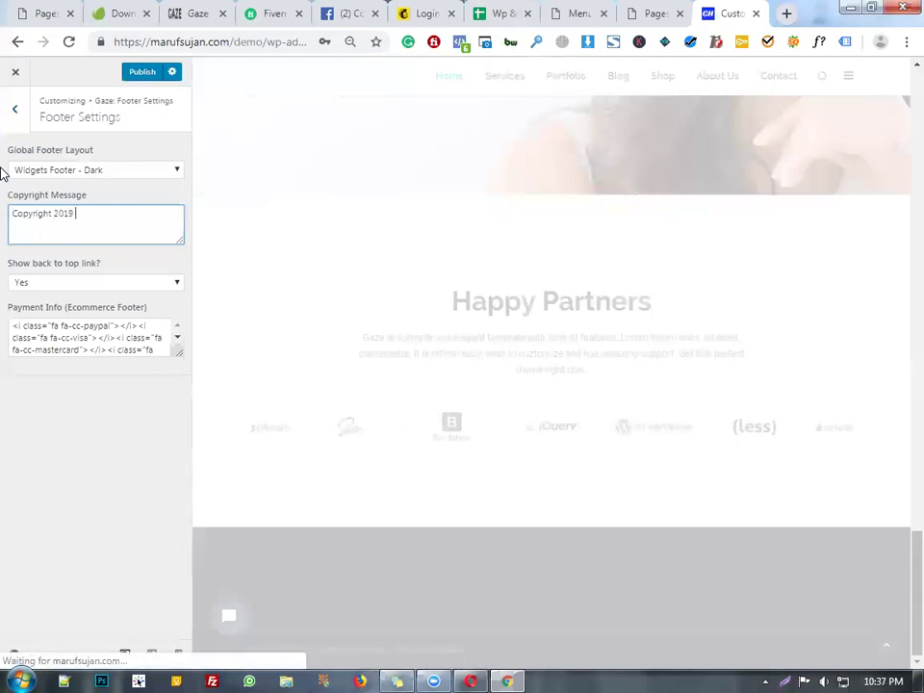
pyautogui.write('| Me')
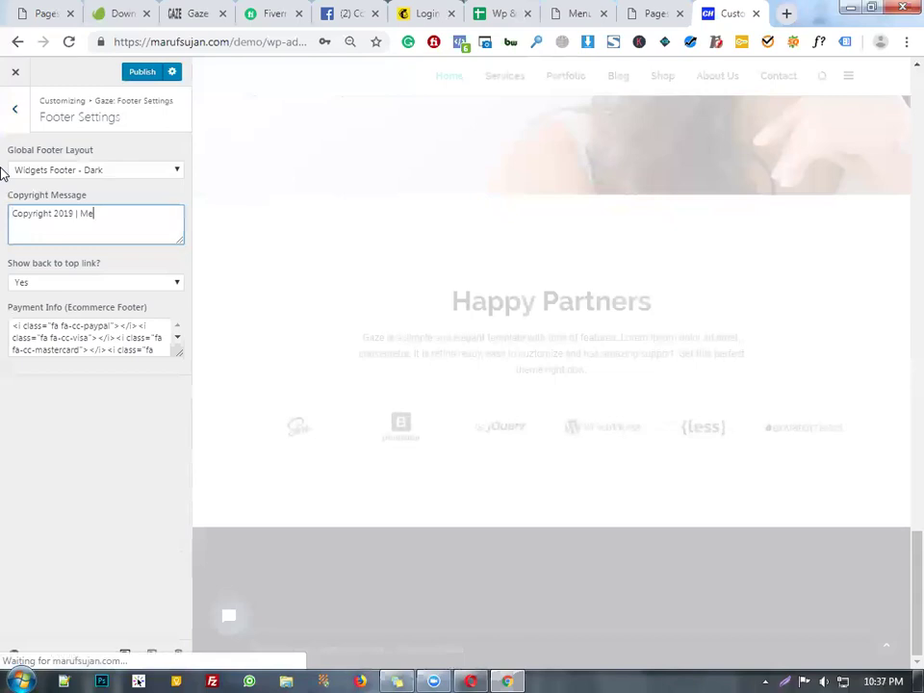
pyautogui.write('lborne')
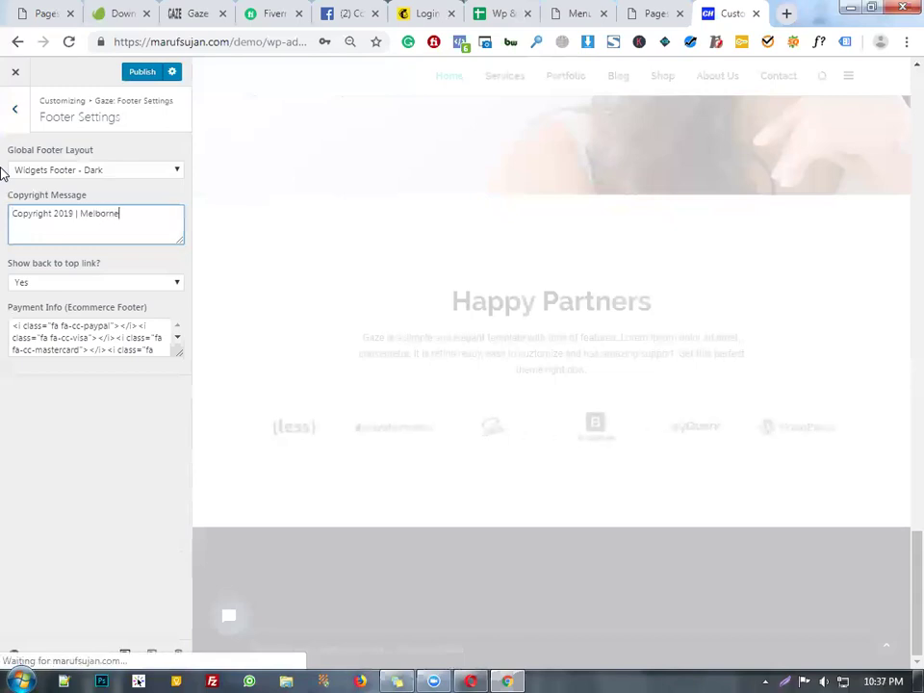
pyautogui.write(' Corporate')
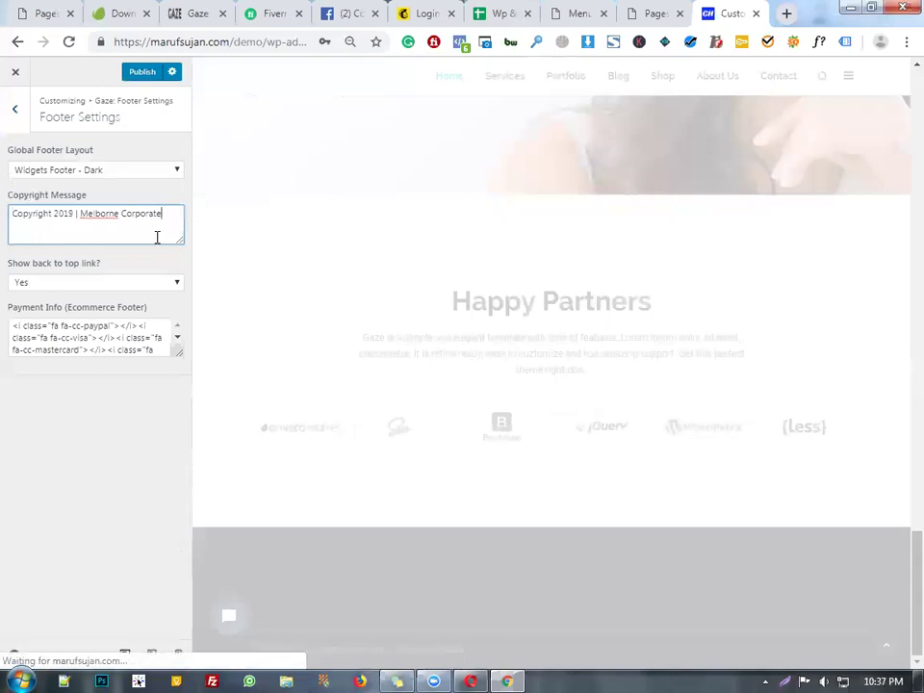
pyautogui.rightClick(107, 213)
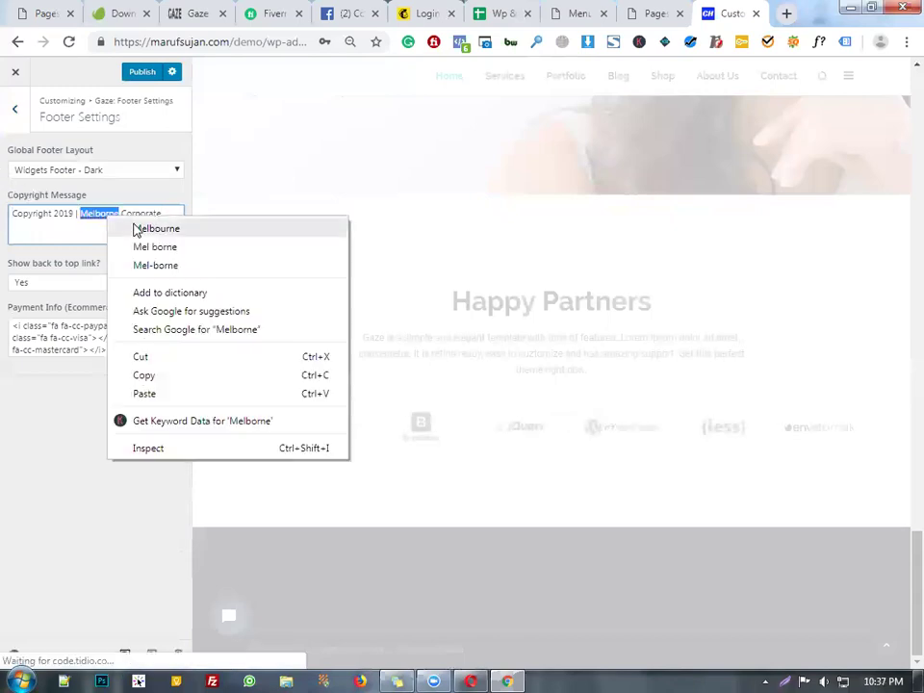
pyautogui.click(134, 228)
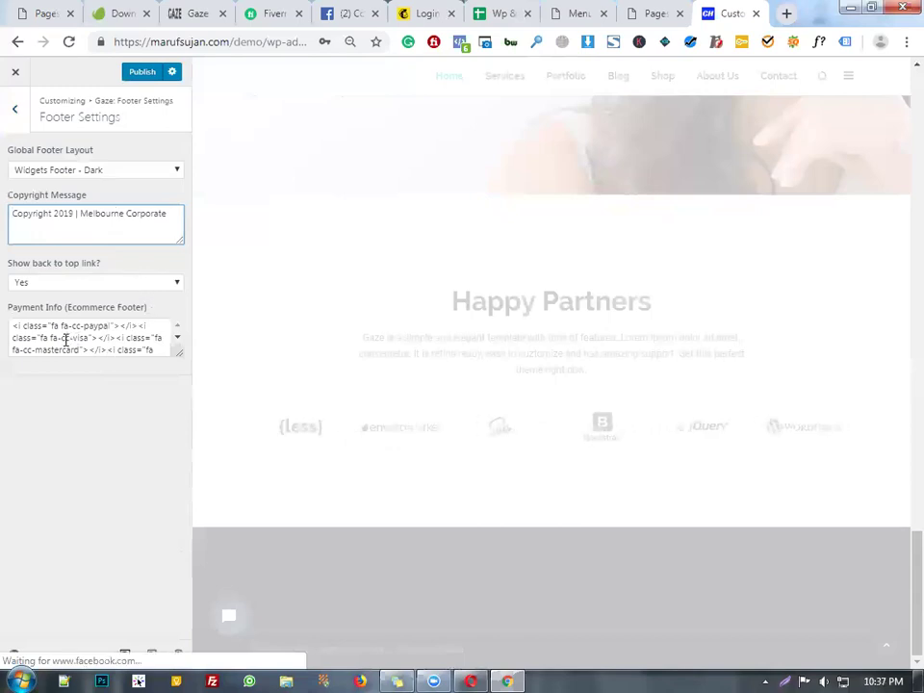
# - Empty the Payment Info field, keep the back-to-top link shown, and publish the footer
pyautogui.click(96, 342)
pyautogui.hotkey('ctrl', 'a')
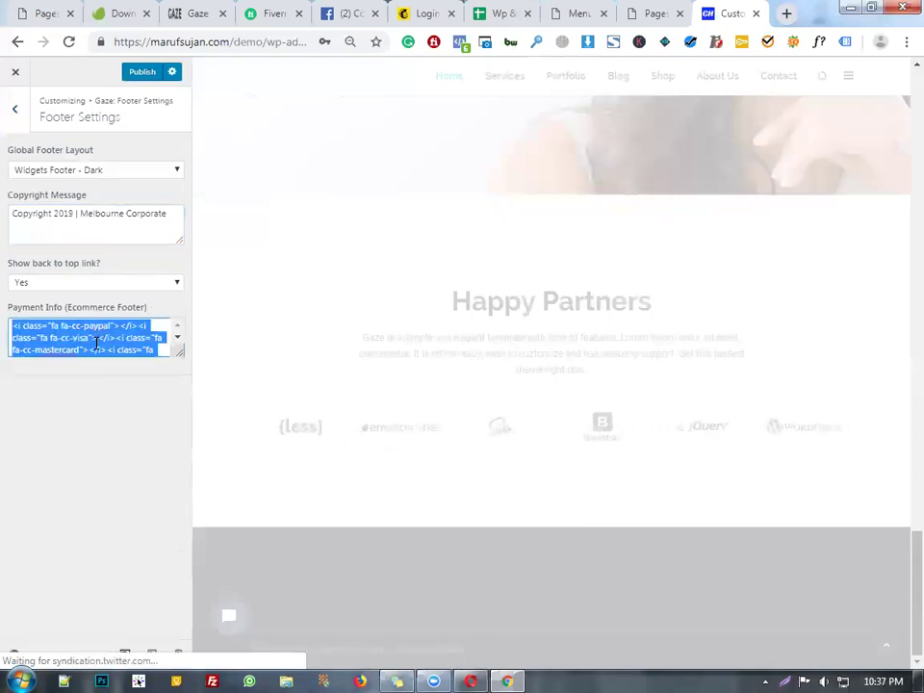
pyautogui.press('BackSpace')
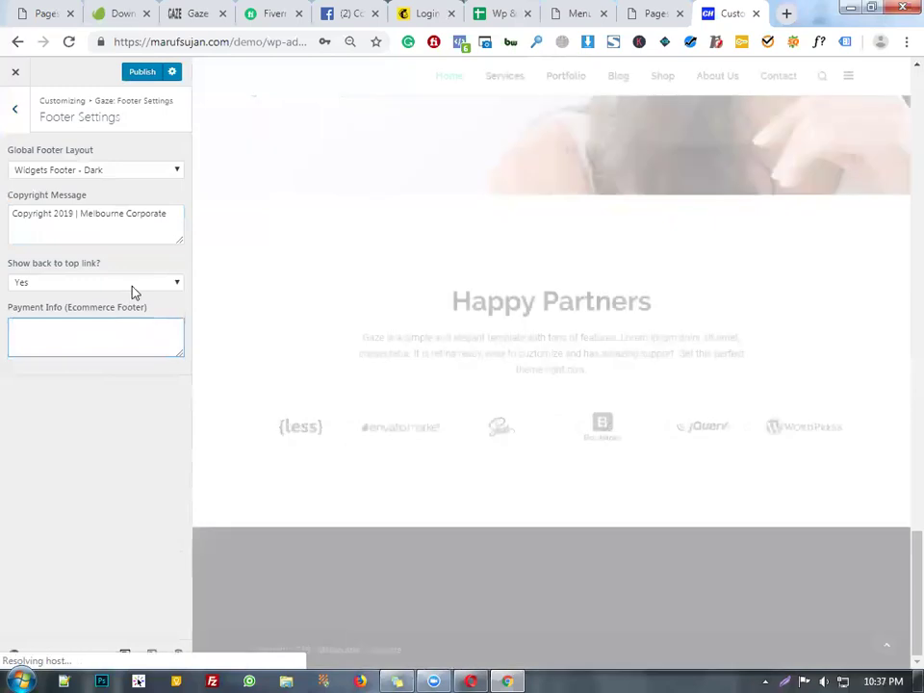
pyautogui.click(131, 286)
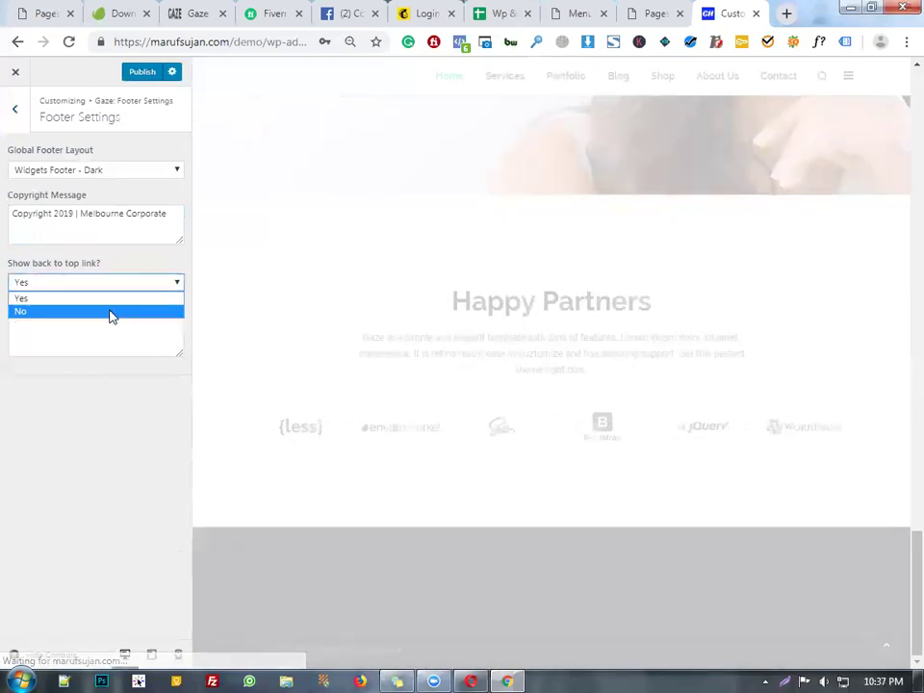
pyautogui.click(104, 338)
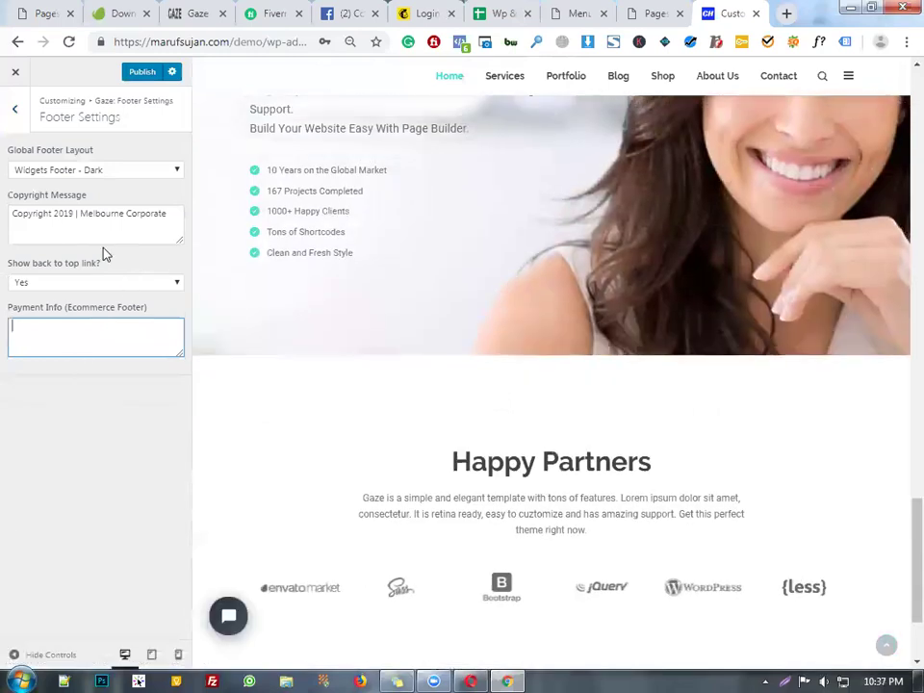
pyautogui.scroll(-2, 555, 616)
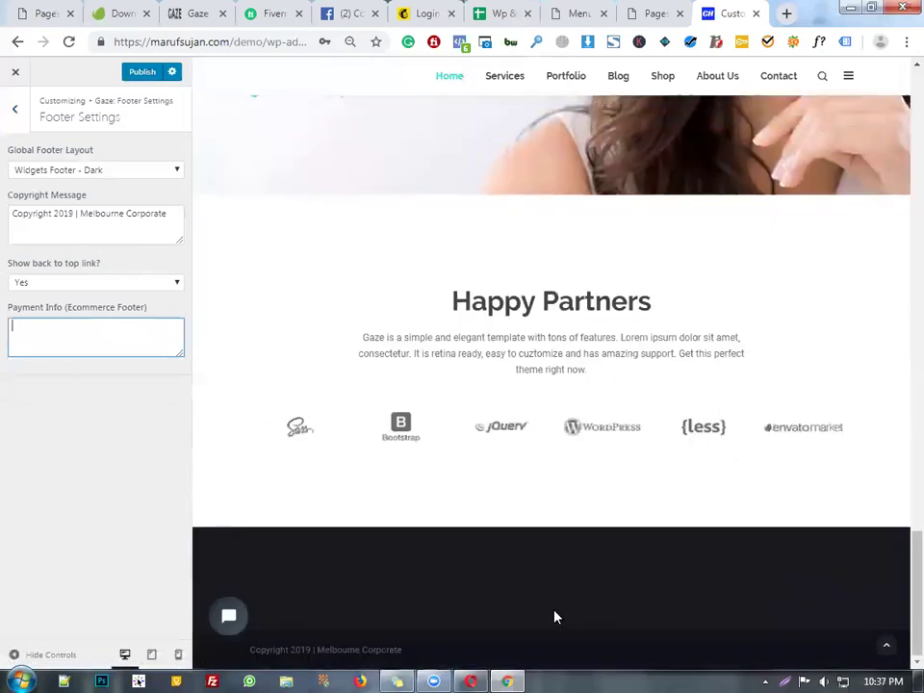
pyautogui.click(135, 72)
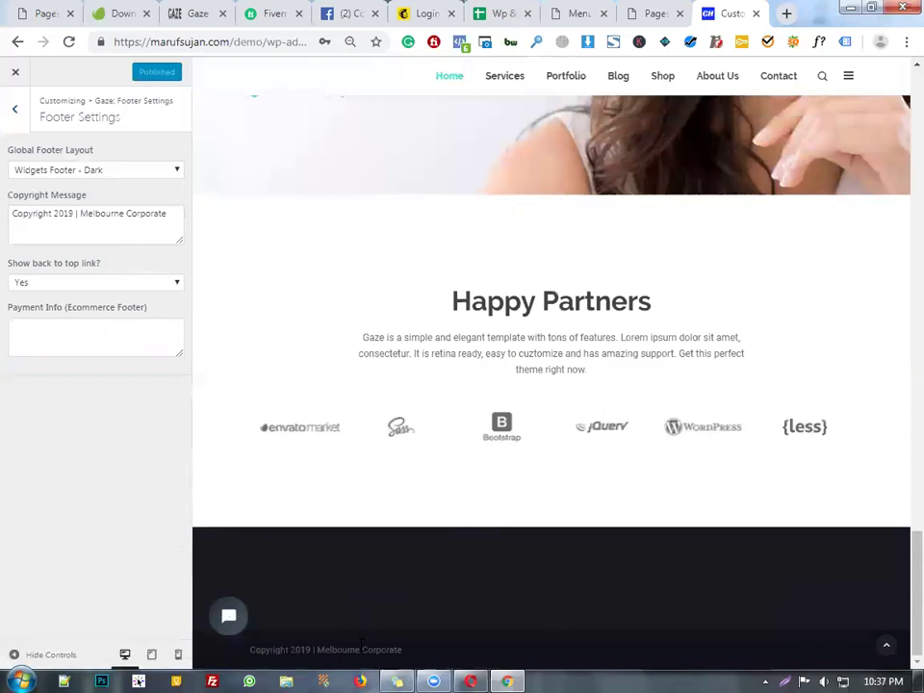
pyautogui.scroll(15, 587, 463)
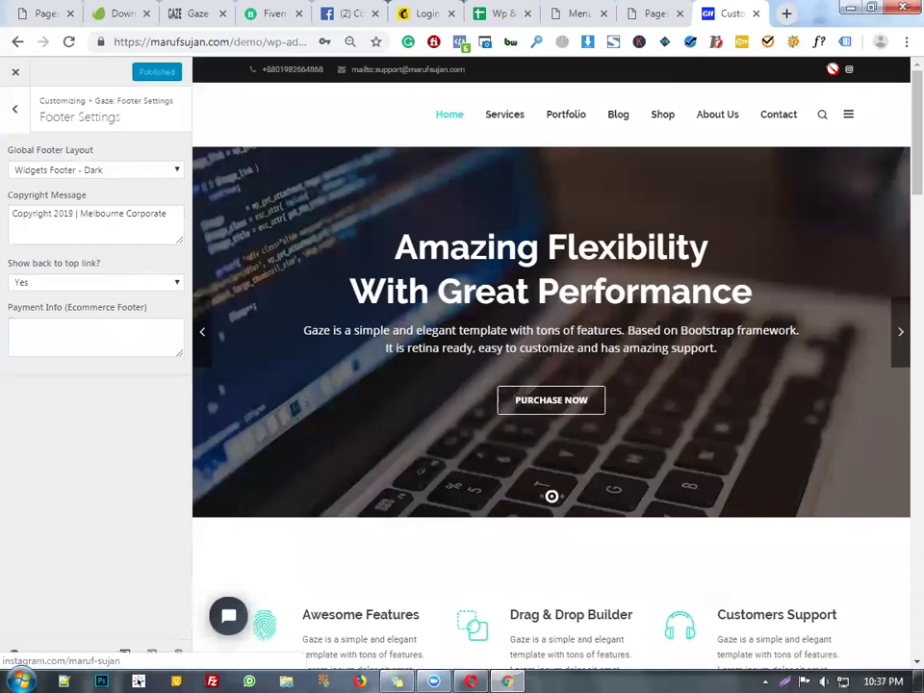
pyautogui.click(16, 75)
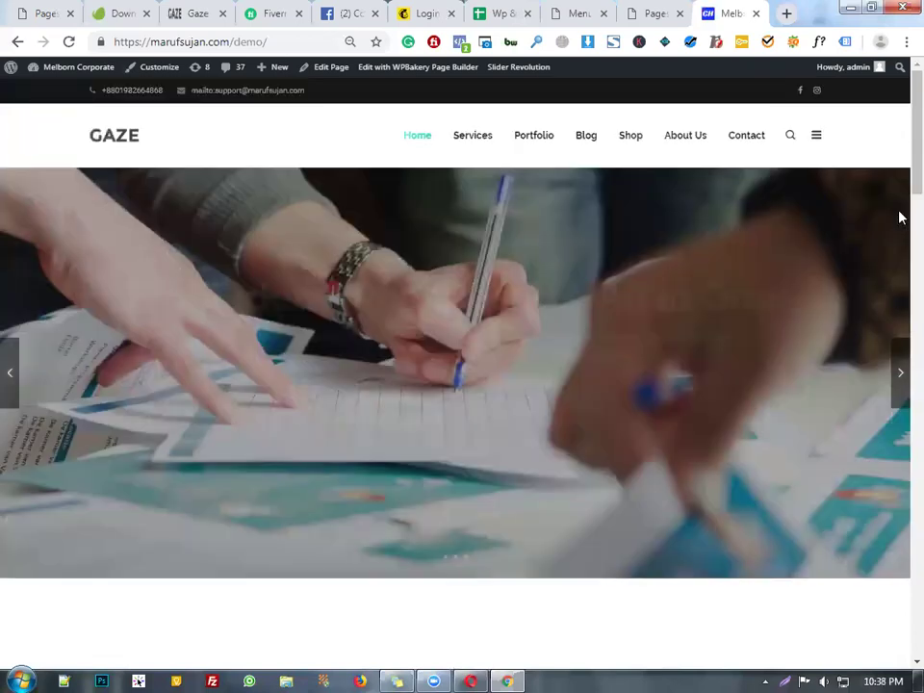
# - Leave the Gaze demo front page for the WordPress Dashboard via the site-name menu
pyautogui.scroll(-15, 613, 520)
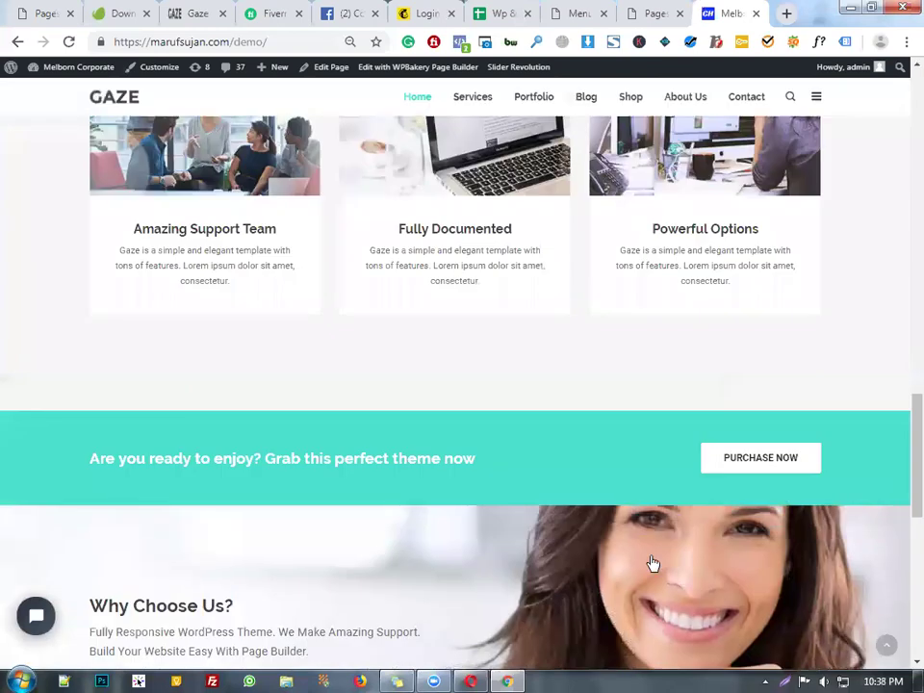
pyautogui.scroll(-5, 651, 562)
pyautogui.scroll(20, 651, 562)
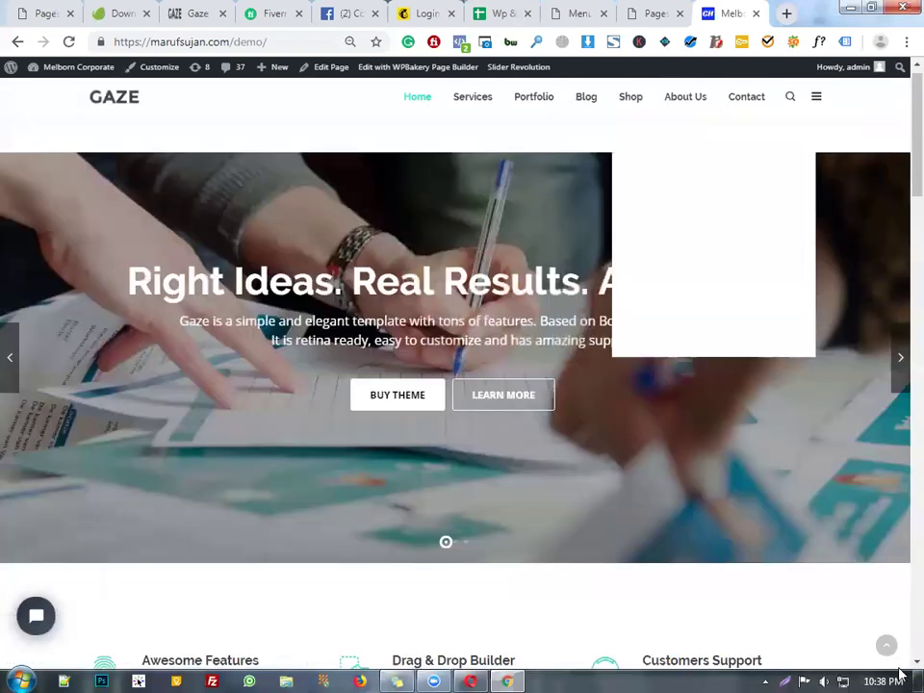
pyautogui.moveTo(79, 67)
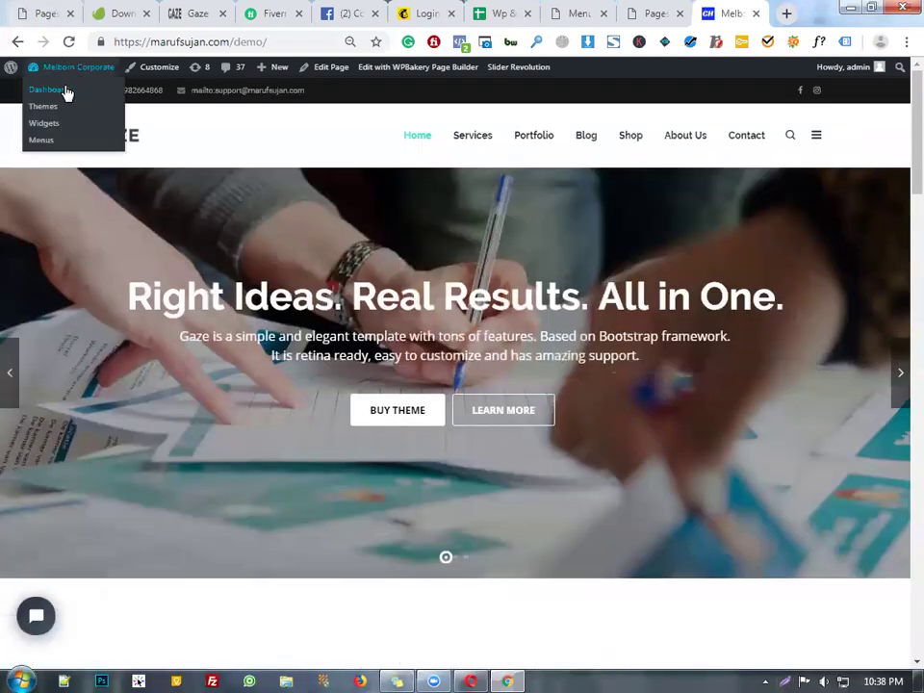
pyautogui.click(63, 90)
# - Glance at the Pages tab, return to Dashboard, and open a new blank browser tab
pyautogui.click(674, 9)
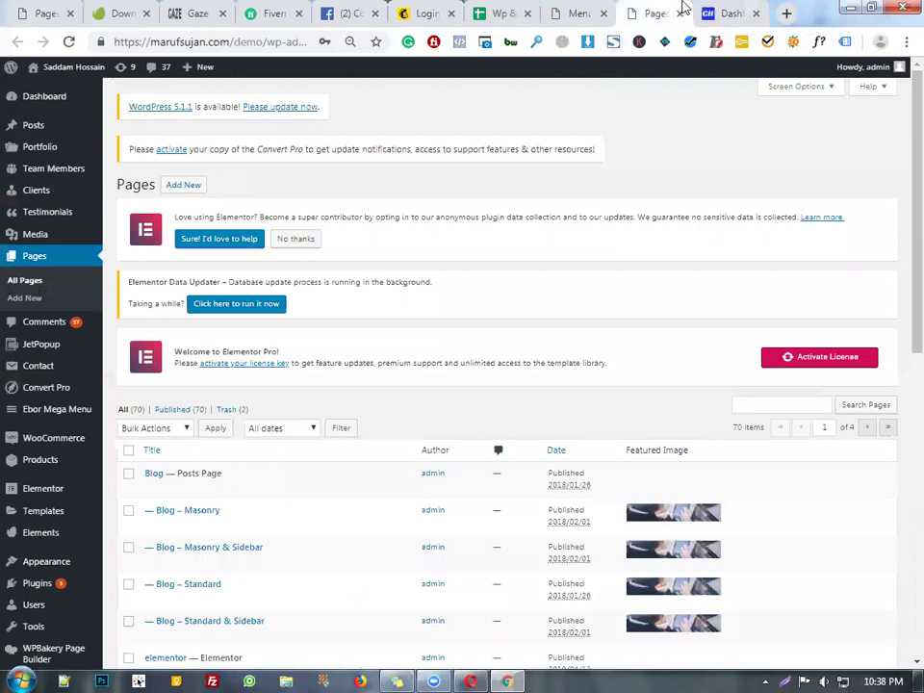
pyautogui.click(717, 8)
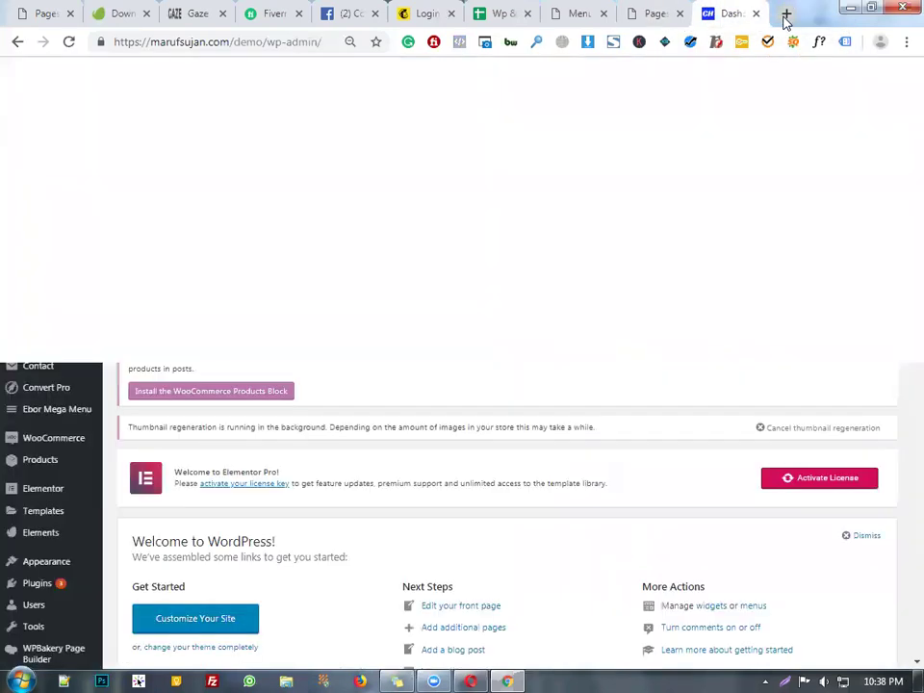
pyautogui.click(787, 14)
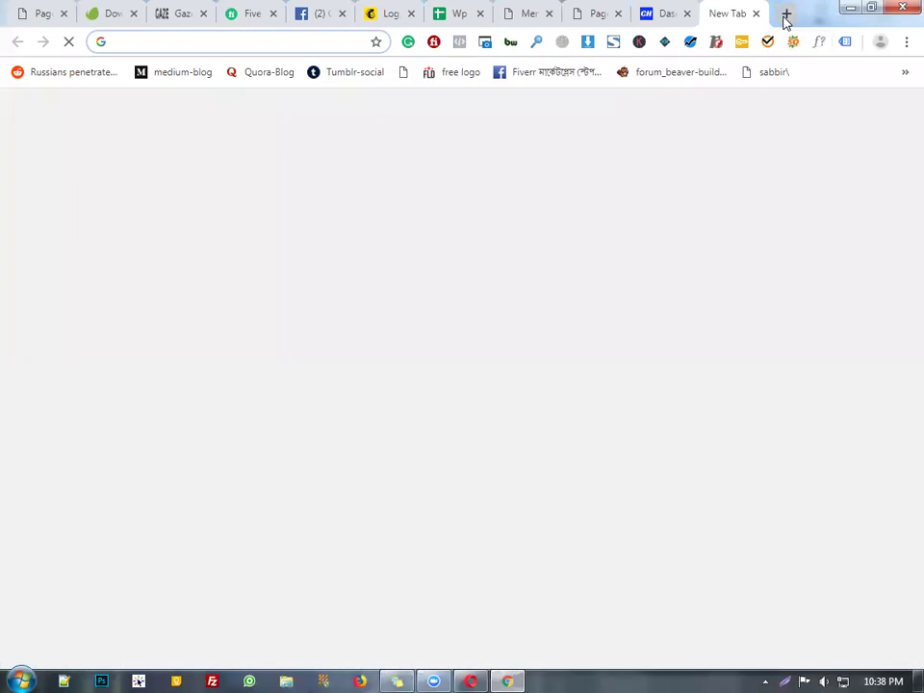
# - Load the cPanel address and log in with the saved credentials
pyautogui.write('cpa')
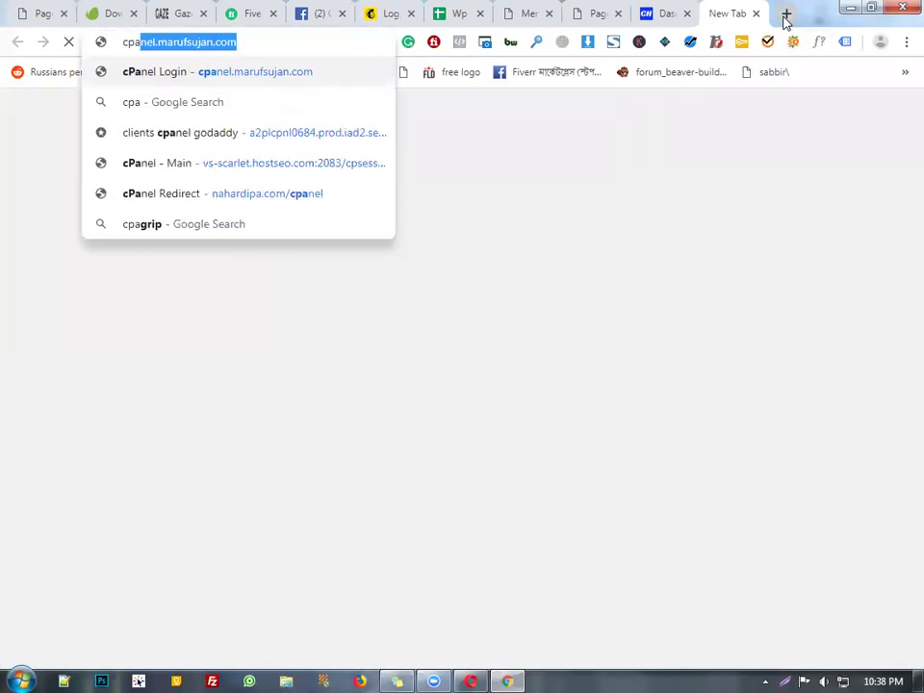
pyautogui.press('Return')
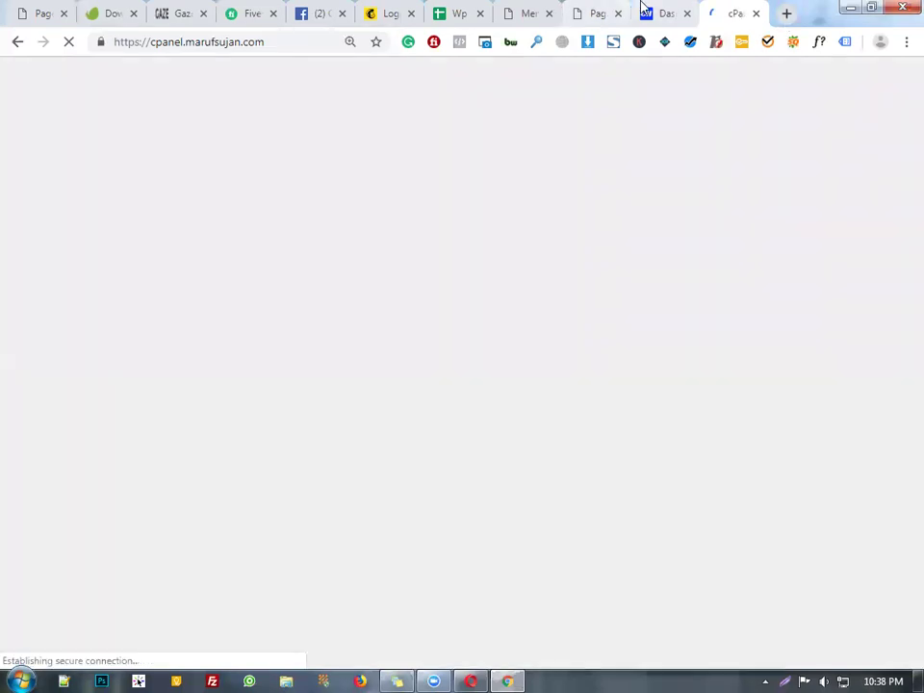
pyautogui.click(645, 10)
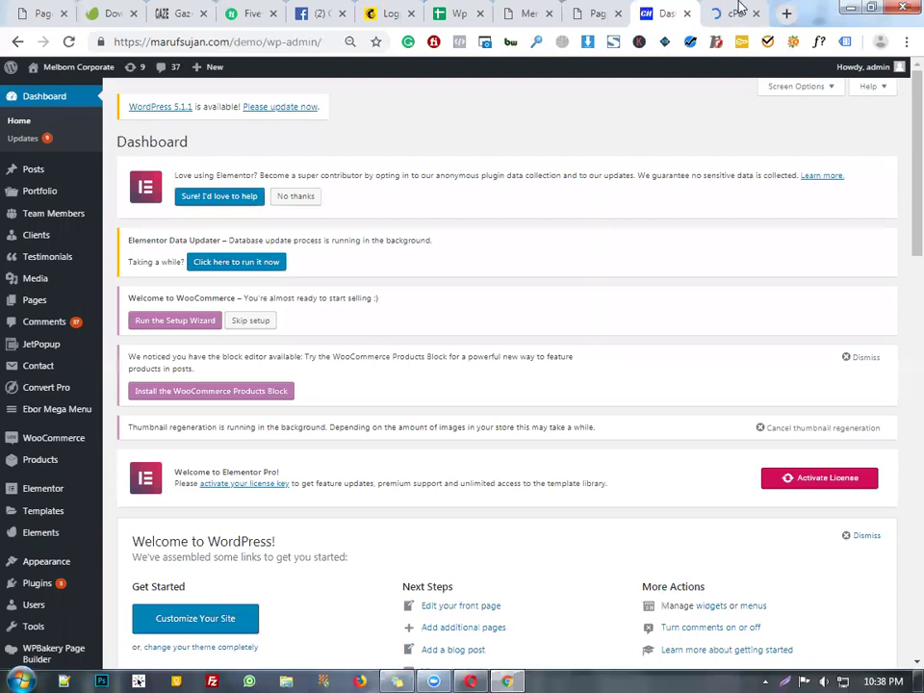
pyautogui.click(727, 17)
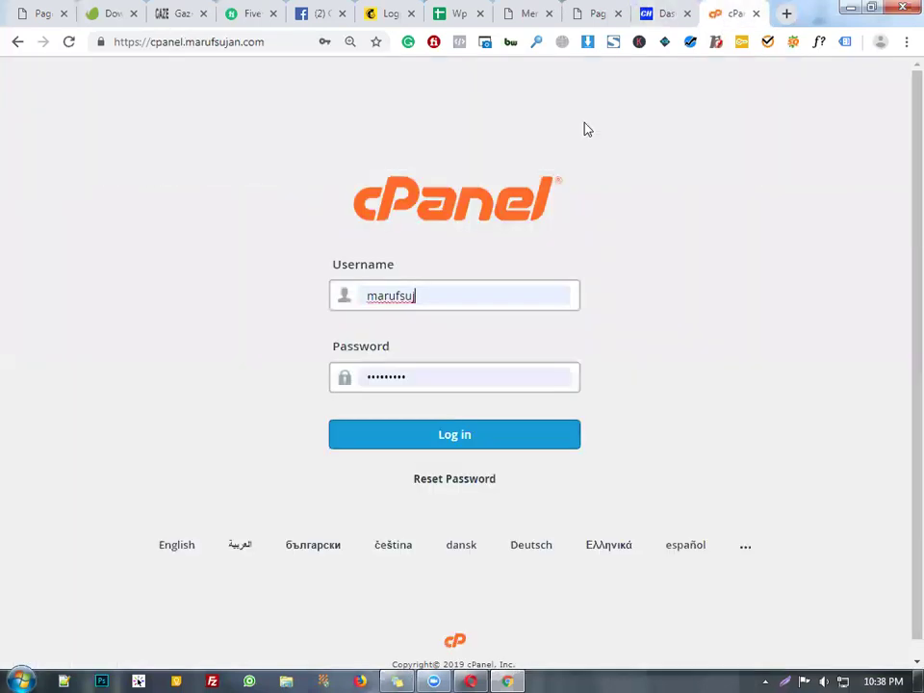
pyautogui.press('Return')
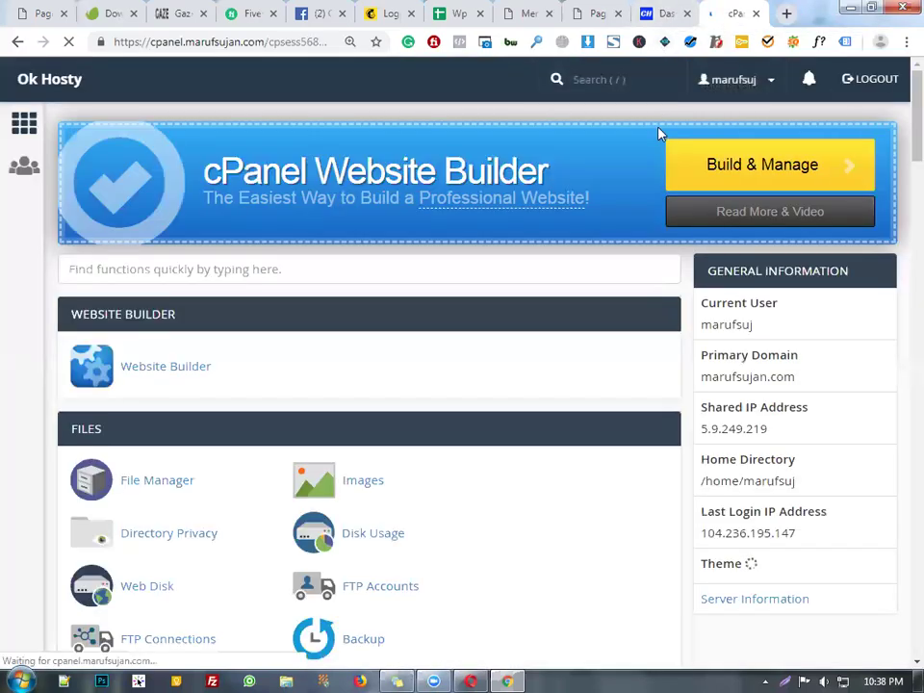
# - Open File Manager at public_html and close the extra cPanel home tab
pyautogui.click(161, 477)
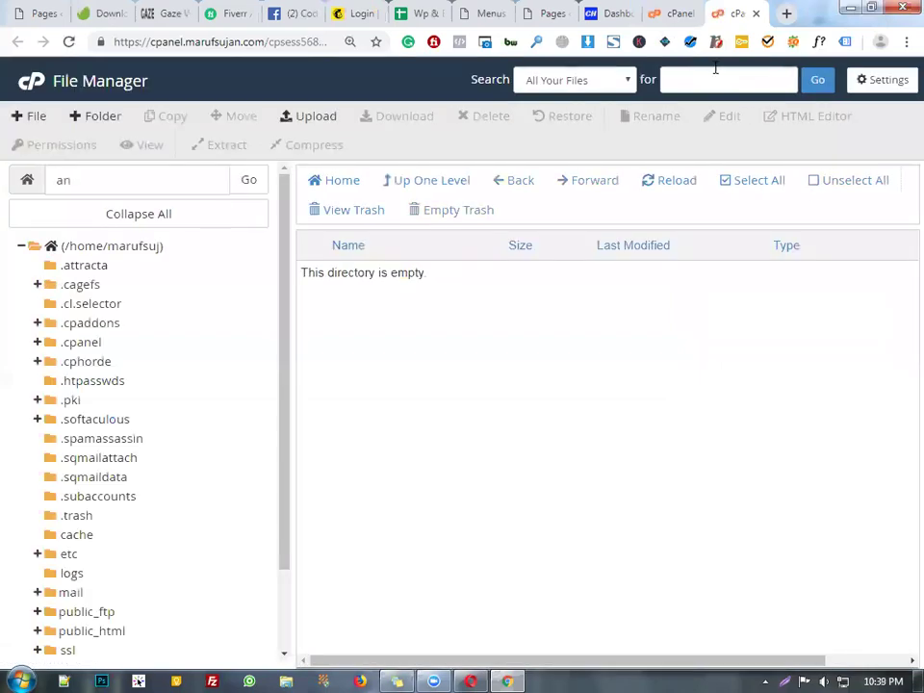
pyautogui.click(111, 632)
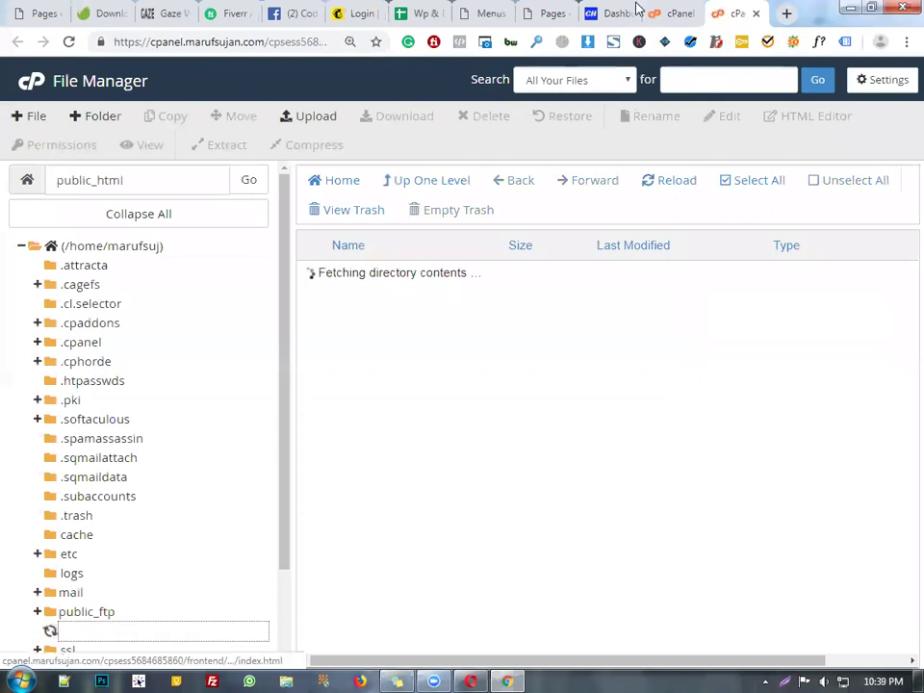
pyautogui.click(671, 8)
pyautogui.click(692, 14)
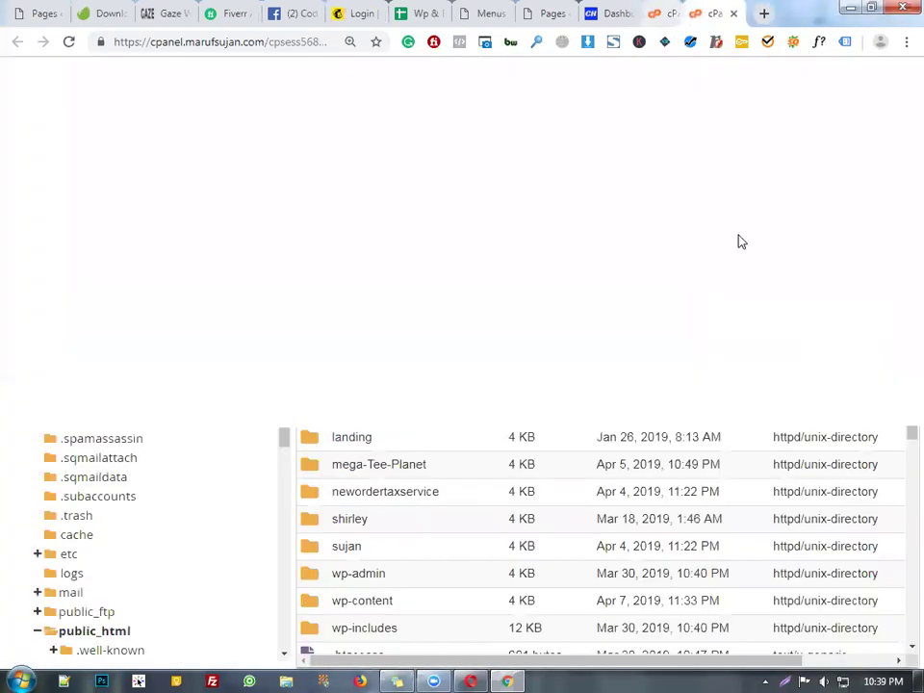
# - Open the demo folder, confirming its name against the WordPress site address
pyautogui.scroll(-15, 602, 503)
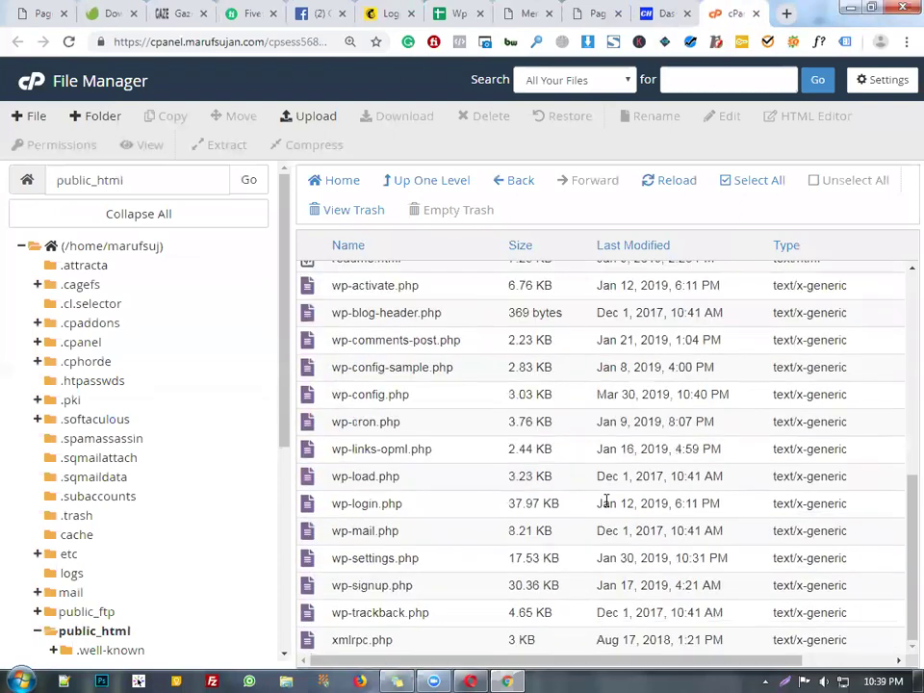
pyautogui.scroll(3, 606, 501)
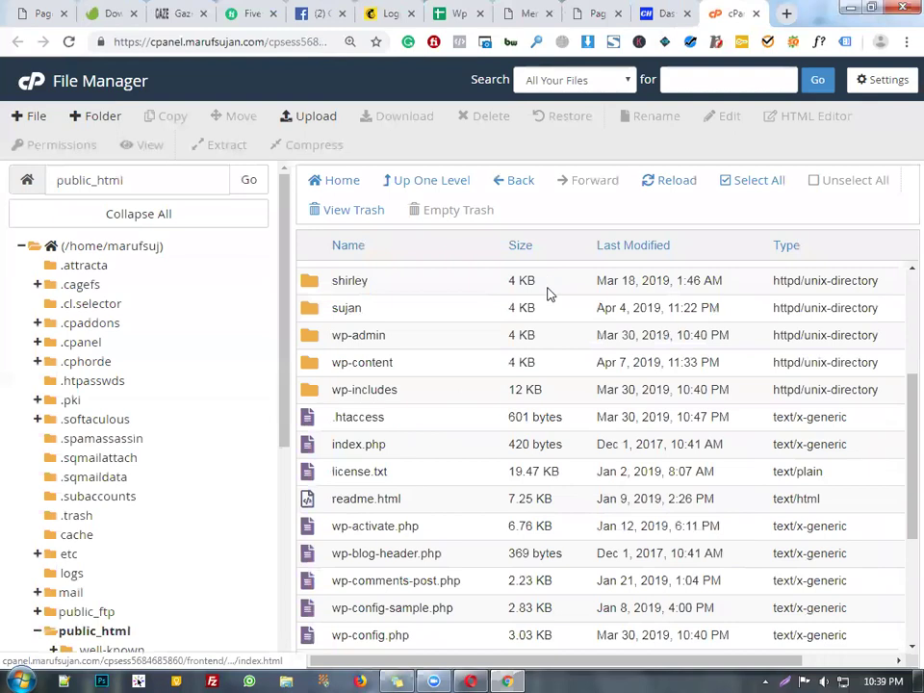
pyautogui.scroll(1, 452, 347)
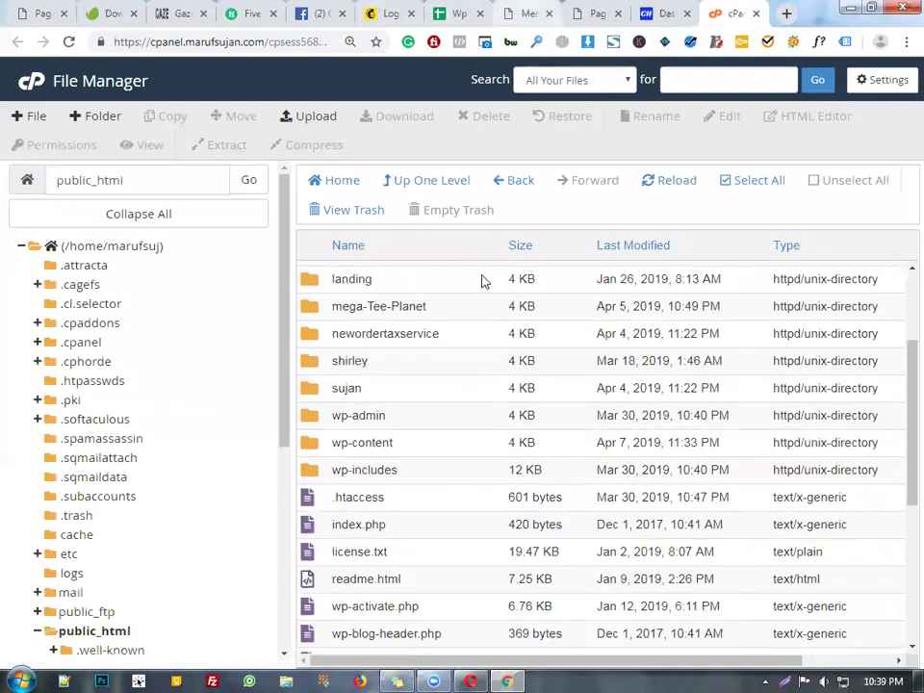
pyautogui.scroll(1, 467, 333)
pyautogui.scroll(1, 434, 346)
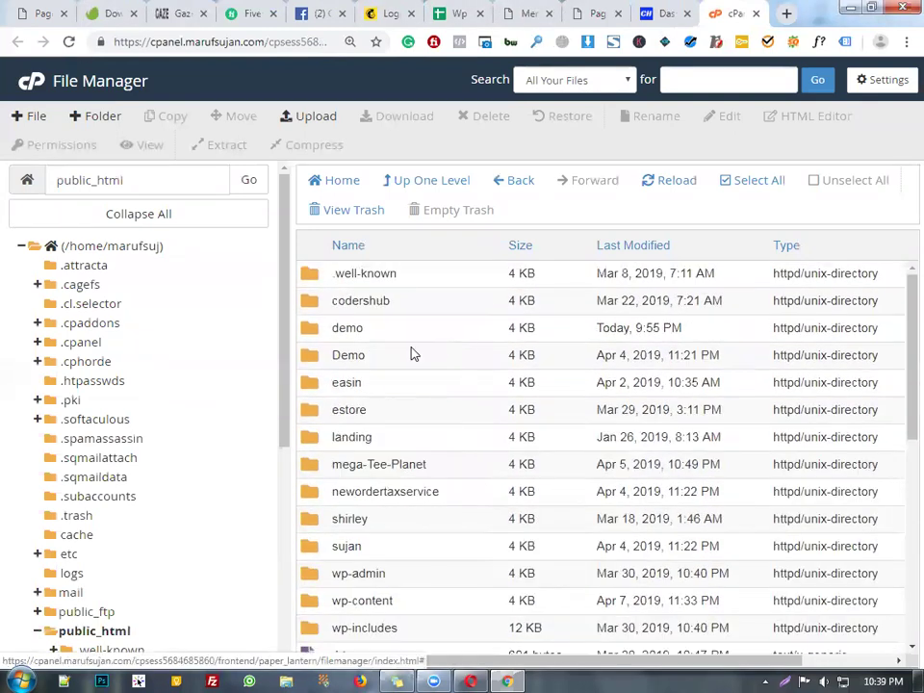
pyautogui.click(366, 332)
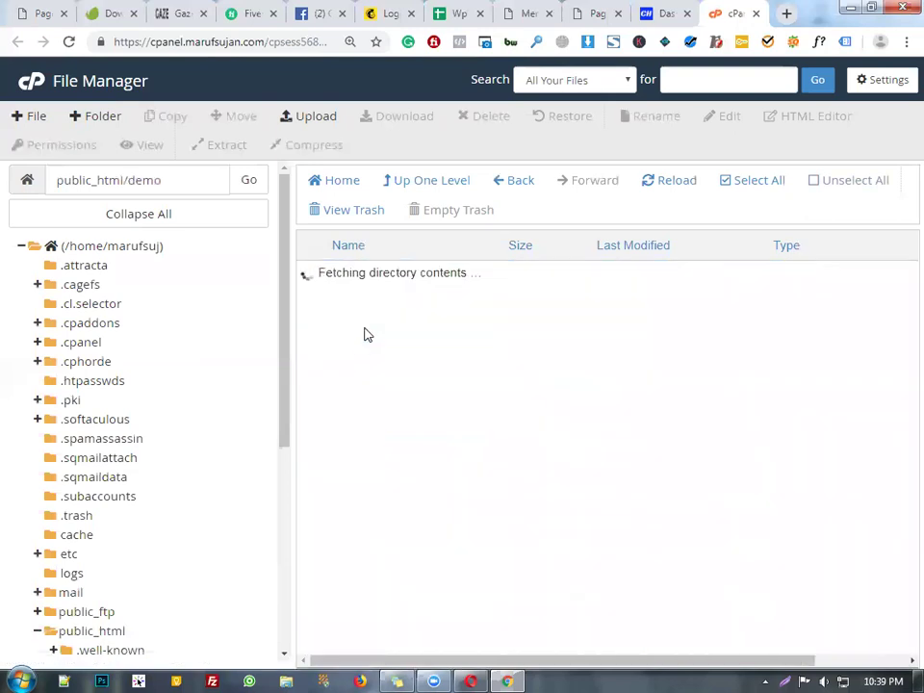
pyautogui.click(607, 12)
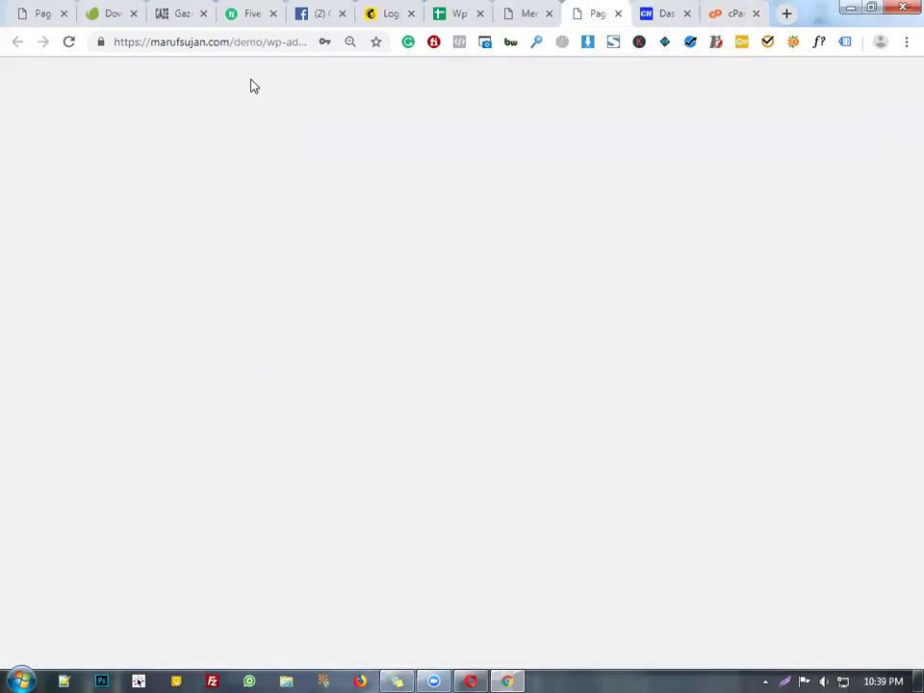
pyautogui.doubleClick(249, 42)
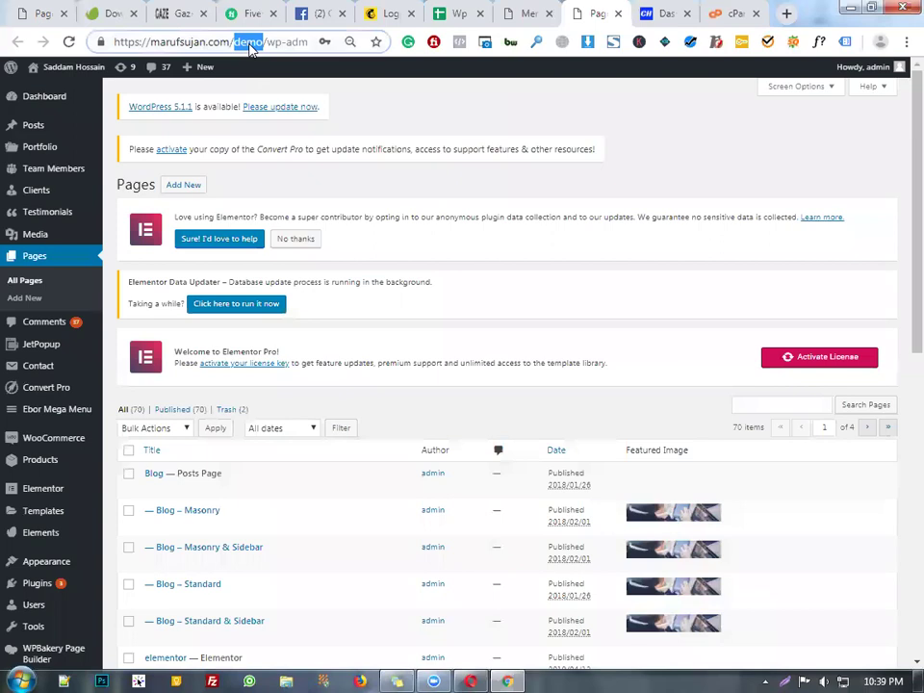
pyautogui.click(733, 13)
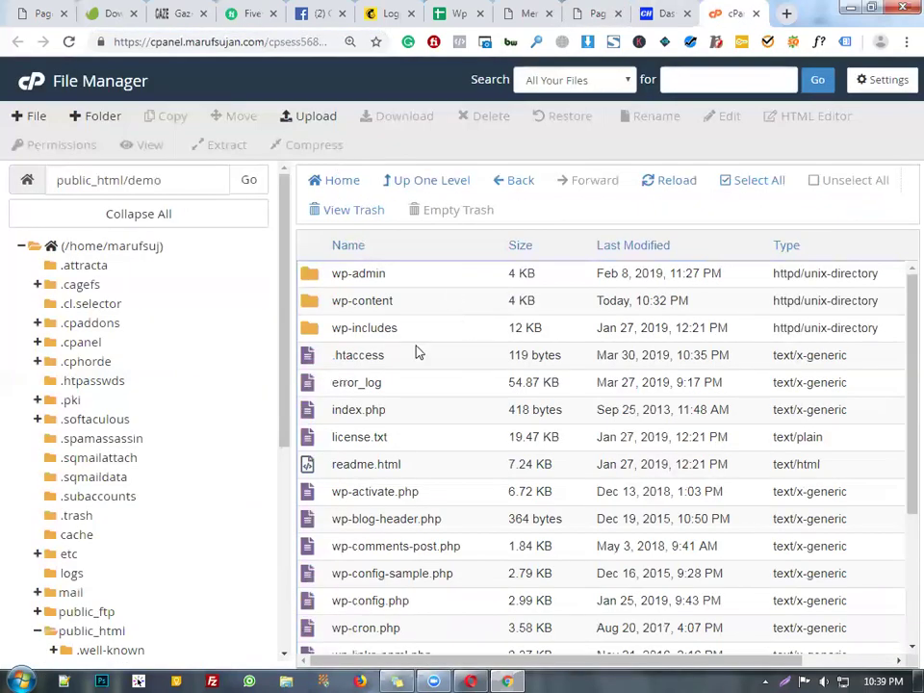
# - Browse demo/wp-content into the plugins folder, after a brief look at themes
pyautogui.doubleClick(429, 309)
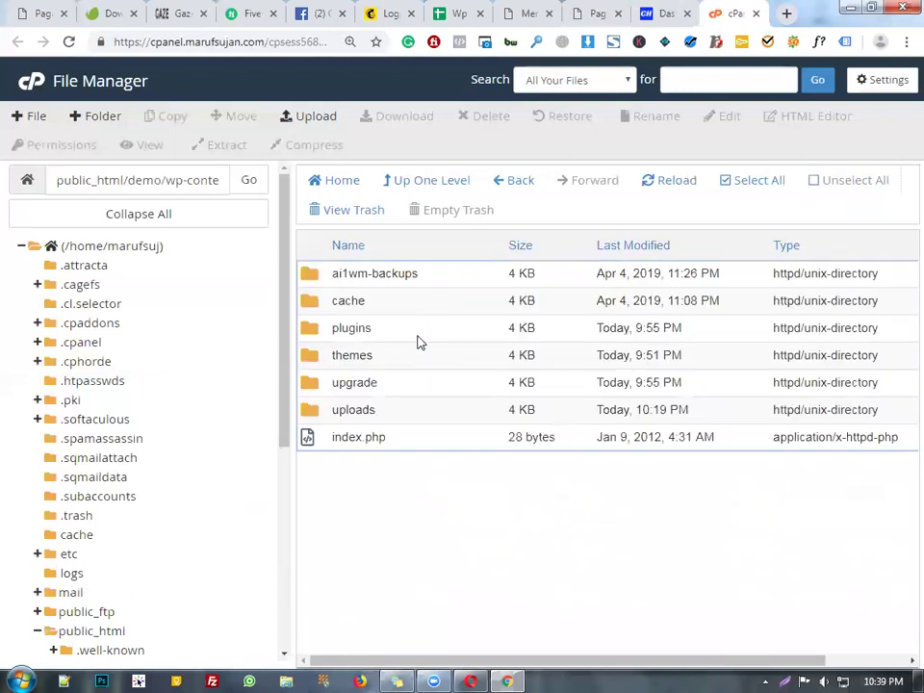
pyautogui.doubleClick(417, 336)
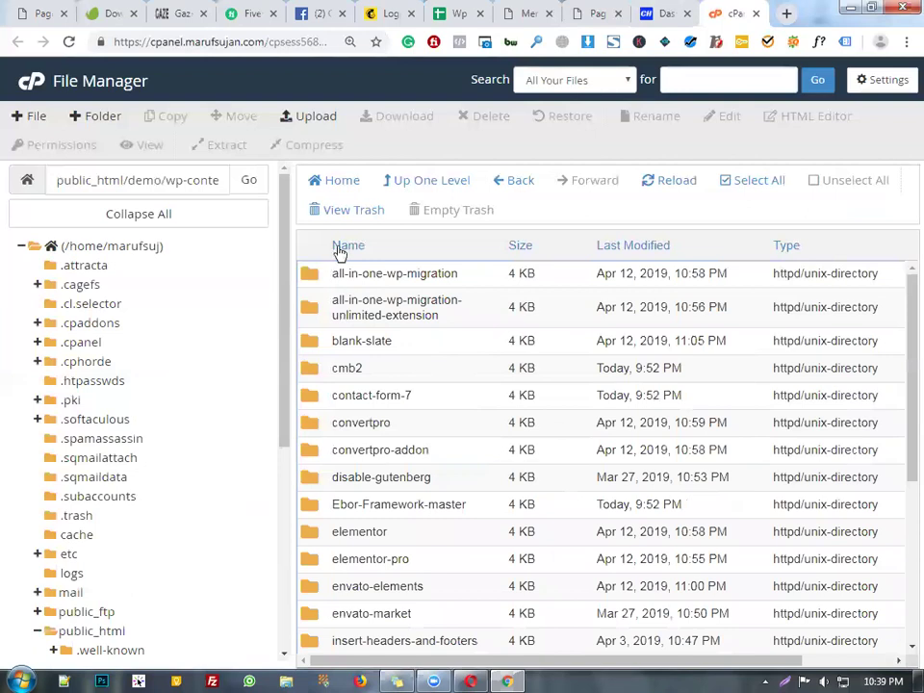
pyautogui.click(452, 183)
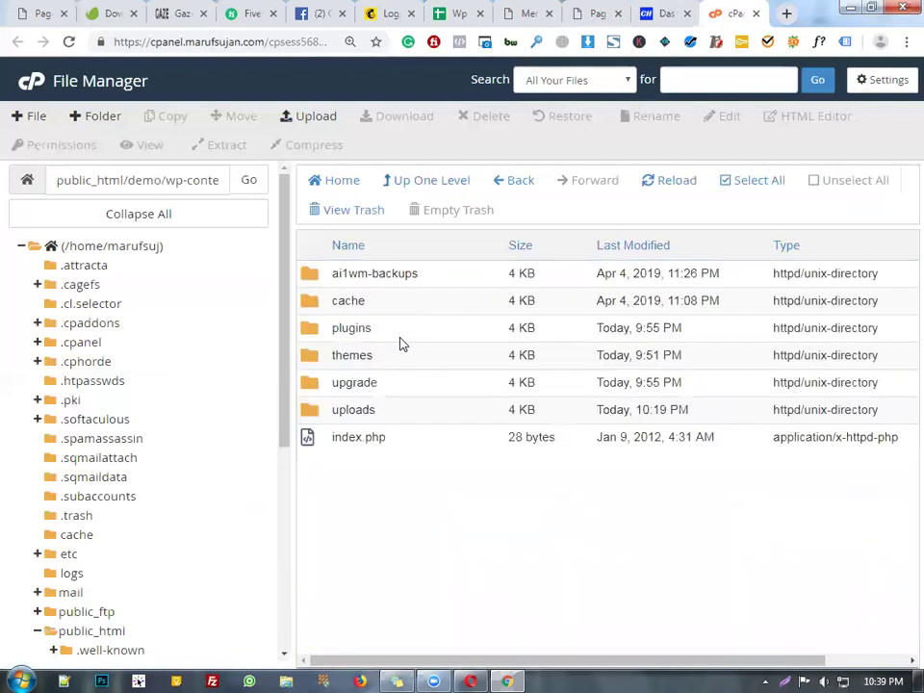
pyautogui.doubleClick(397, 367)
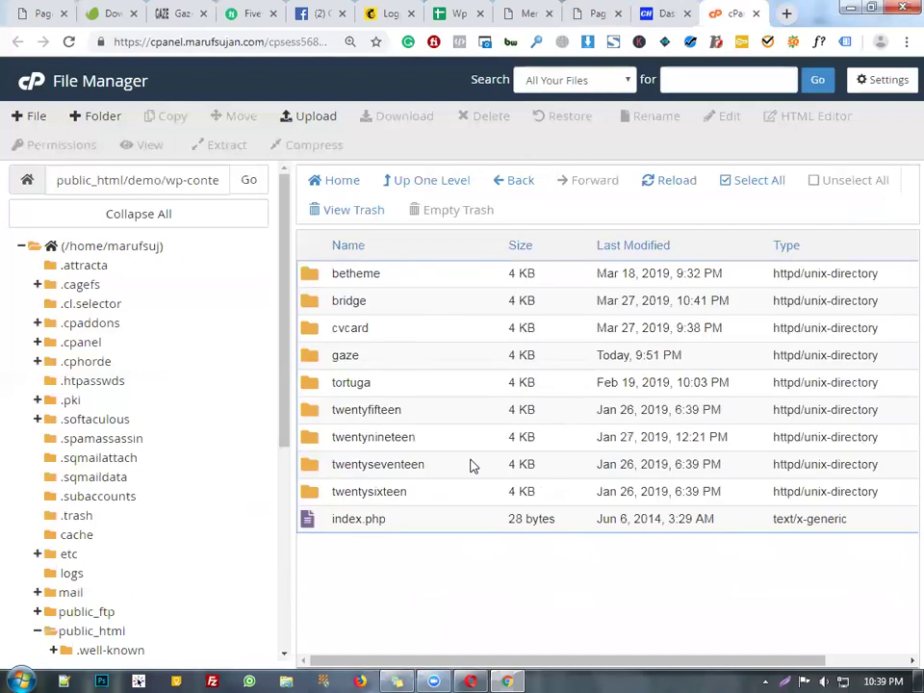
pyautogui.moveTo(332, 268); pyautogui.dragTo(491, 419)
pyautogui.click(466, 300)
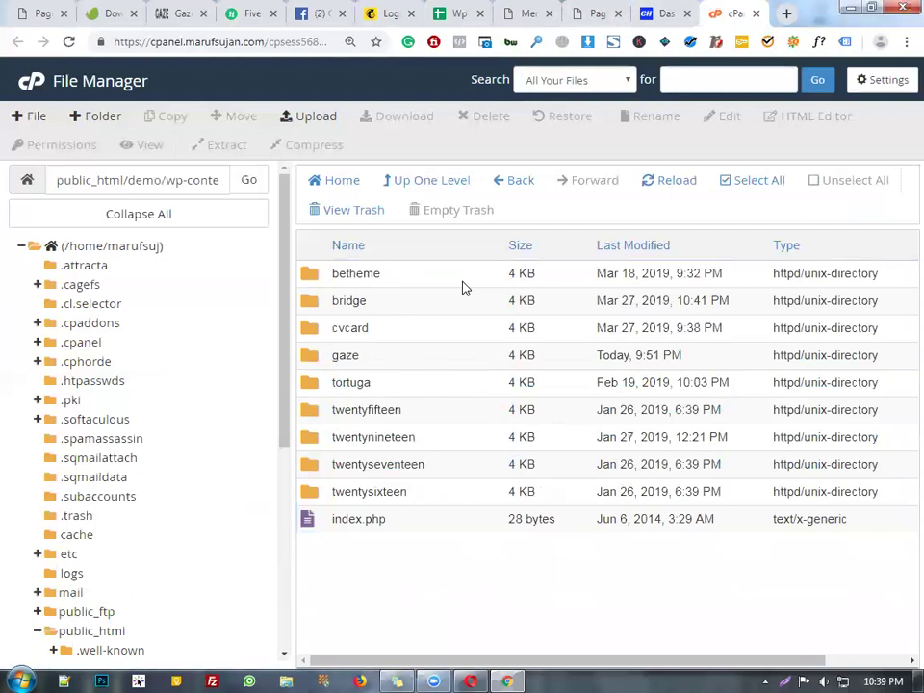
pyautogui.click(429, 190)
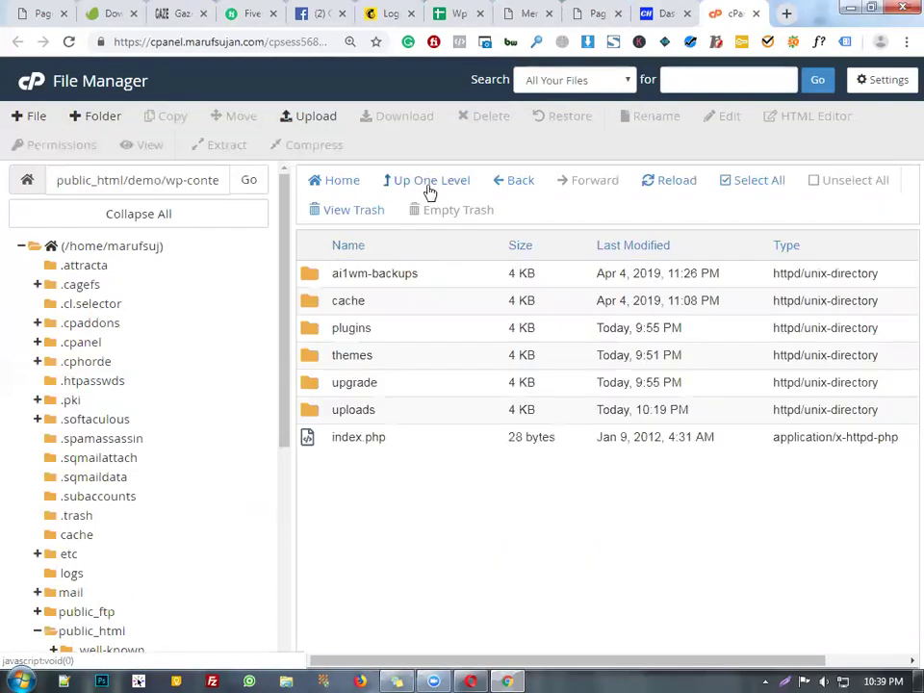
pyautogui.doubleClick(446, 336)
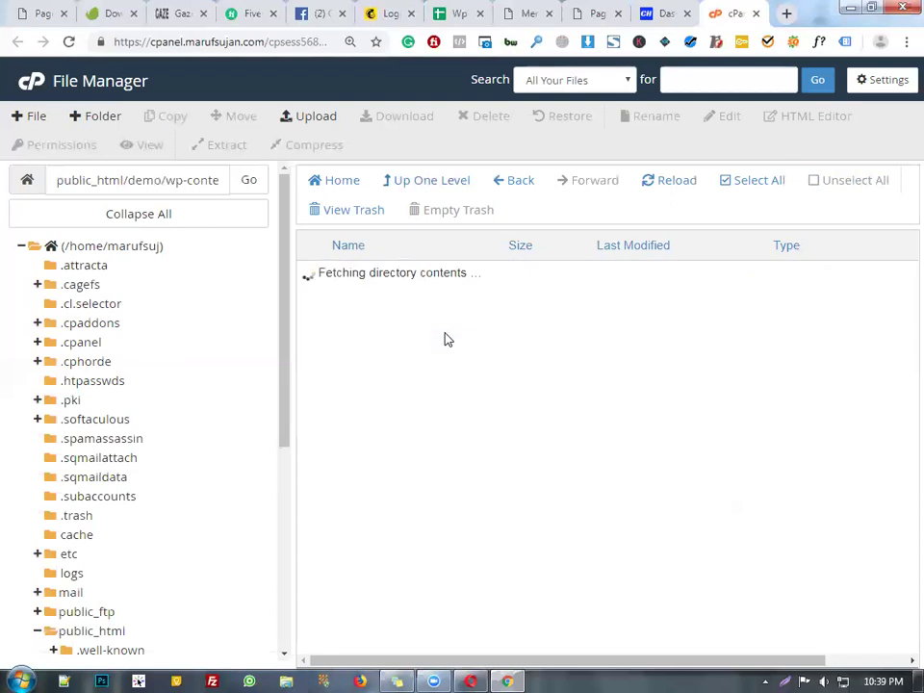
pyautogui.scroll(-4, 438, 366)
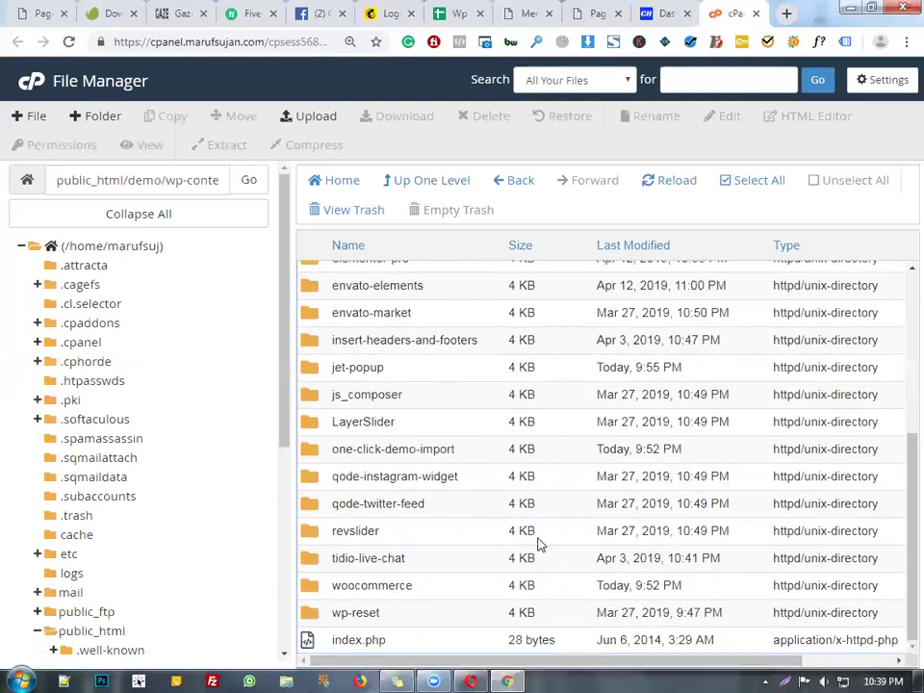
pyautogui.scroll(3, 551, 540)
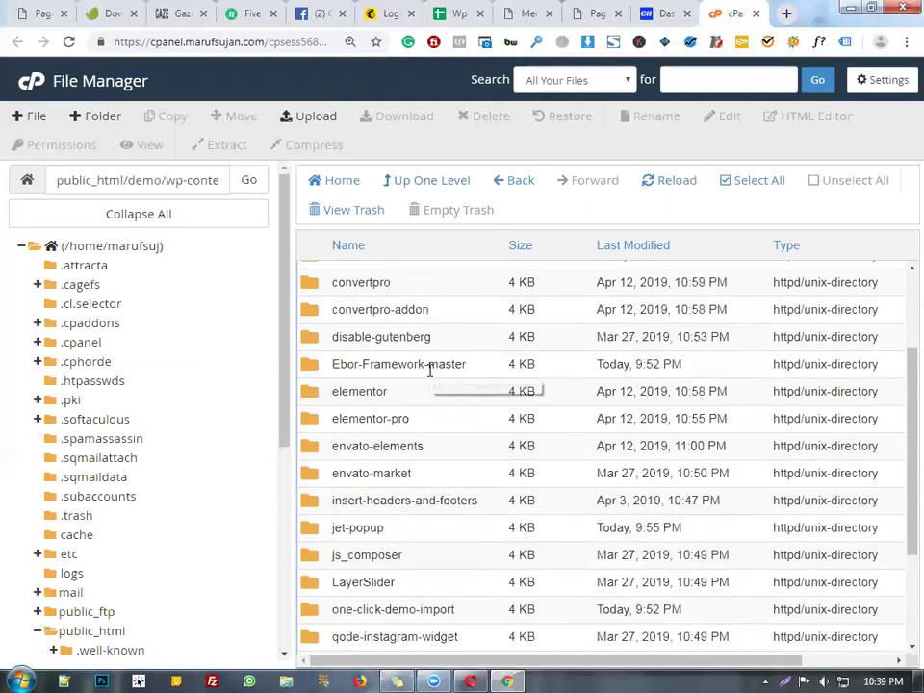
# - Select Ebor-Framework-master and cmb2, dropping the mistakenly added convertpro folders
pyautogui.click(429, 365)
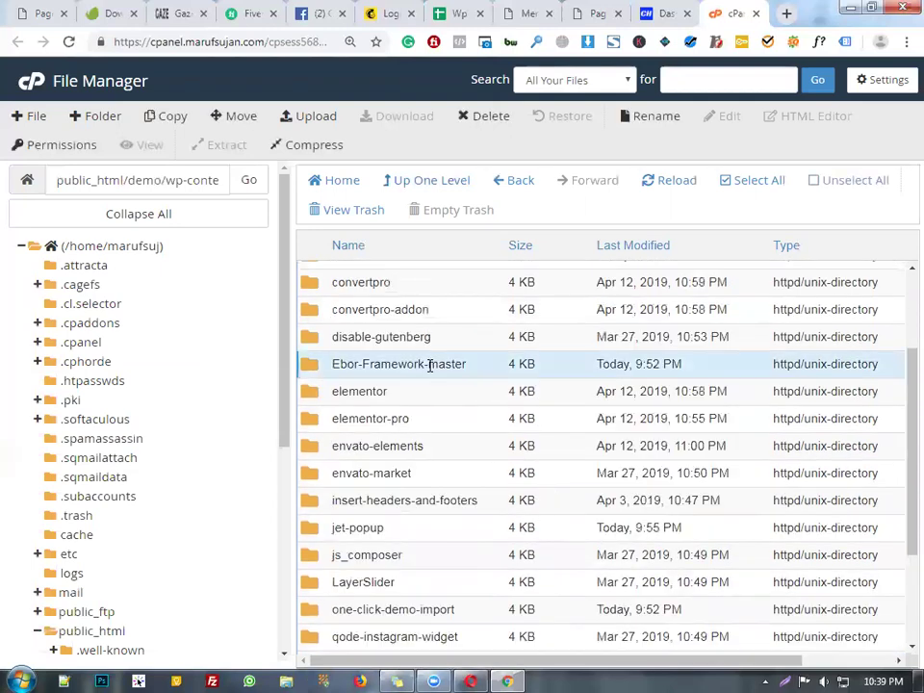
pyautogui.keyDown('ctrl'); pyautogui.click(428, 309); pyautogui.keyUp('ctrl')
pyautogui.keyDown('ctrl'); pyautogui.click(439, 282); pyautogui.keyUp('ctrl')
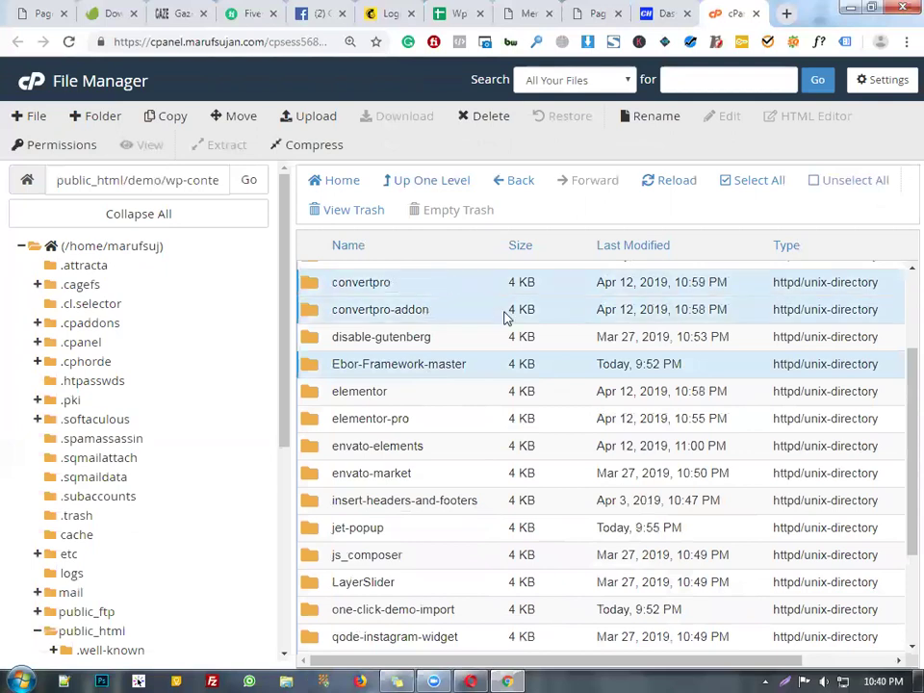
pyautogui.scroll(3, 482, 366)
pyautogui.keyDown('ctrl'); pyautogui.click(438, 450); pyautogui.keyUp('ctrl')
pyautogui.keyDown('ctrl'); pyautogui.click(448, 427); pyautogui.keyUp('ctrl')
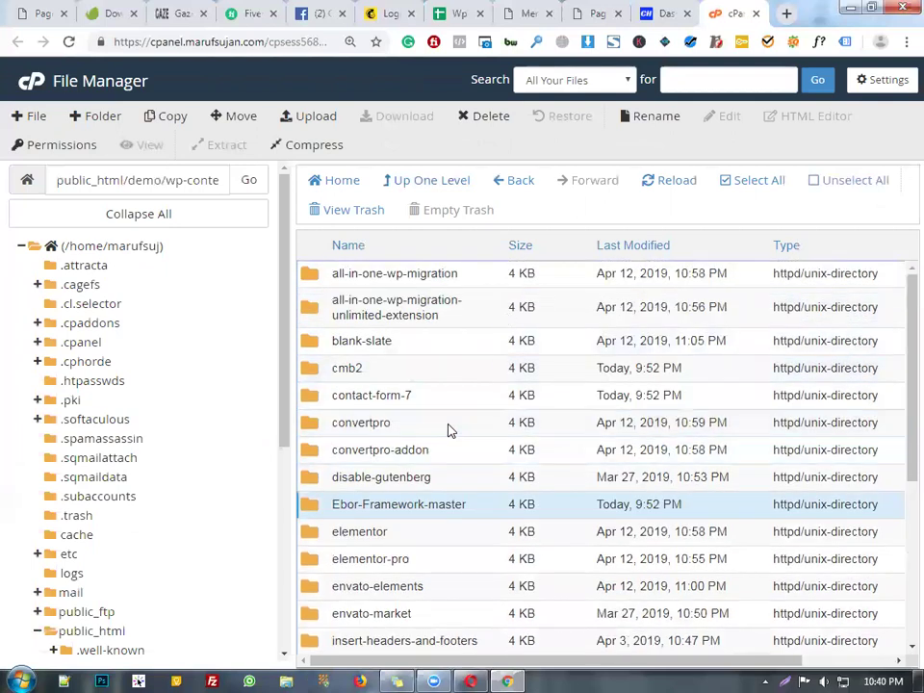
pyautogui.keyDown('ctrl'); pyautogui.click(414, 376); pyautogui.keyUp('ctrl')
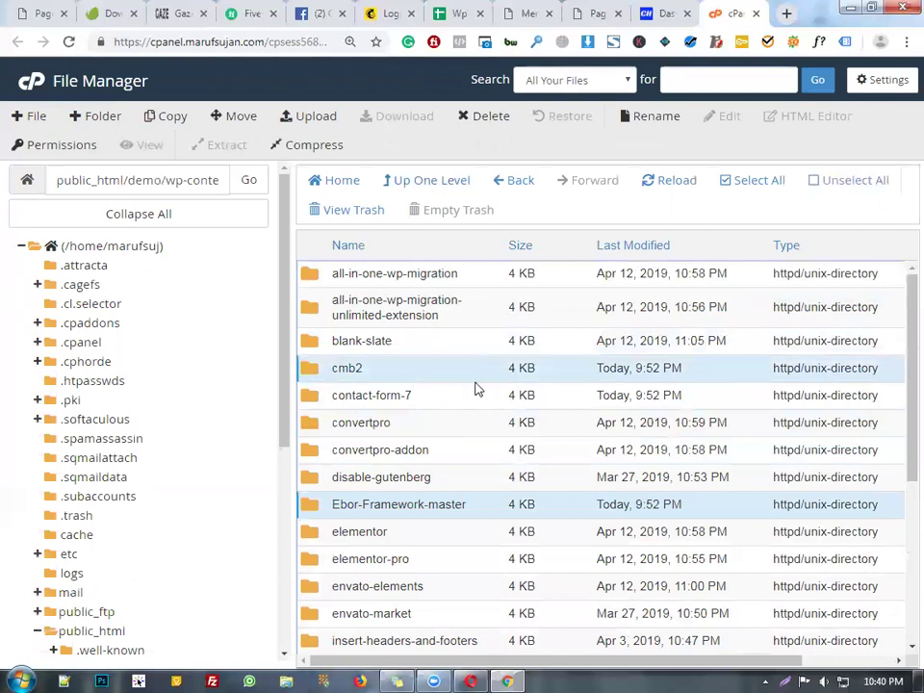
# - Add one-click-demo-import to the folder selection
pyautogui.scroll(-2, 475, 387)
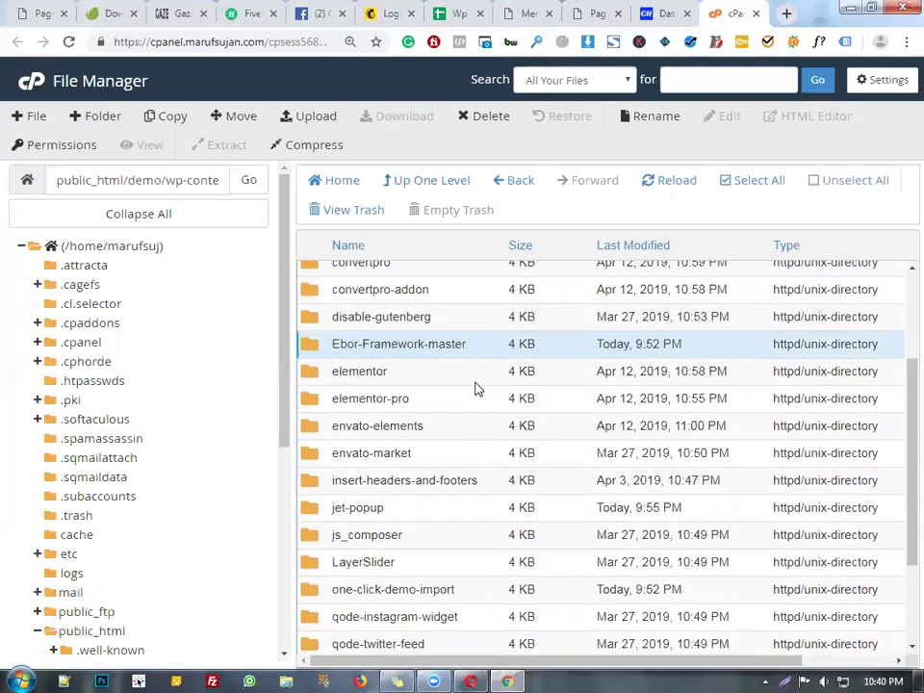
pyautogui.scroll(-1, 472, 405)
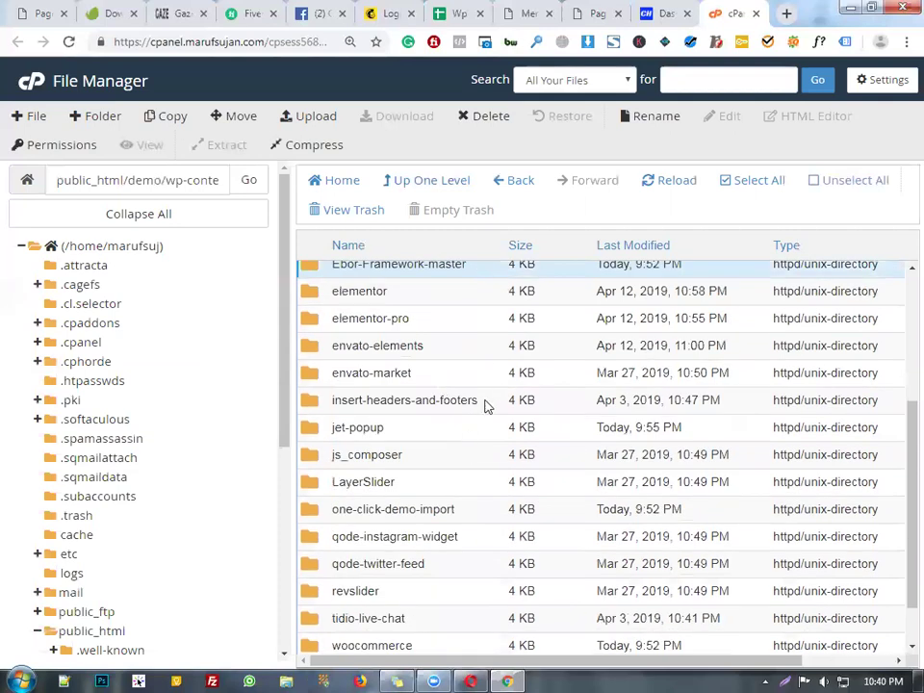
pyautogui.scroll(-1, 498, 440)
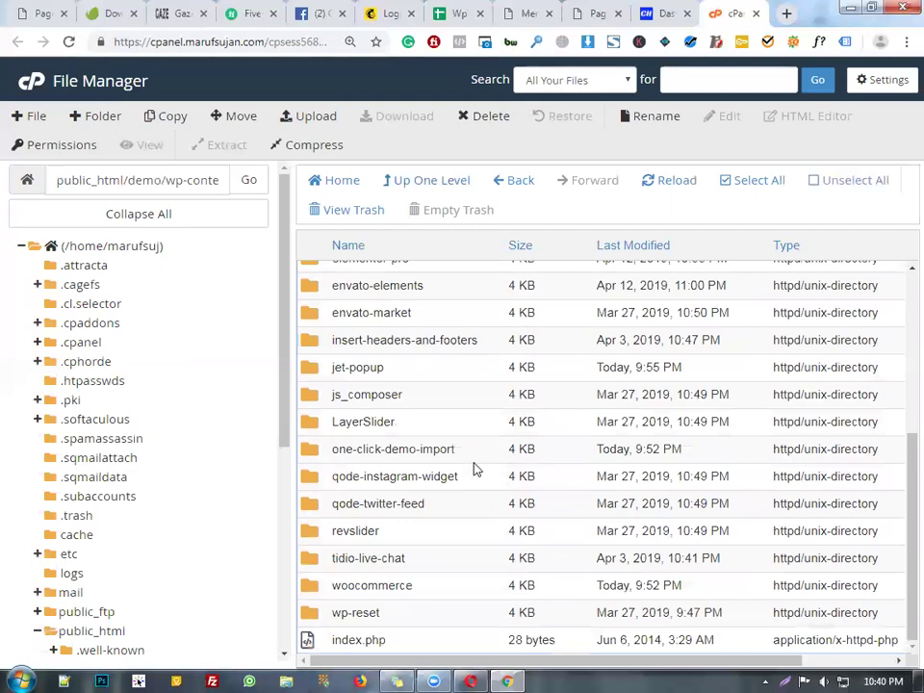
pyautogui.click(470, 460)
pyautogui.doubleClick(470, 459)
pyautogui.click(470, 459)
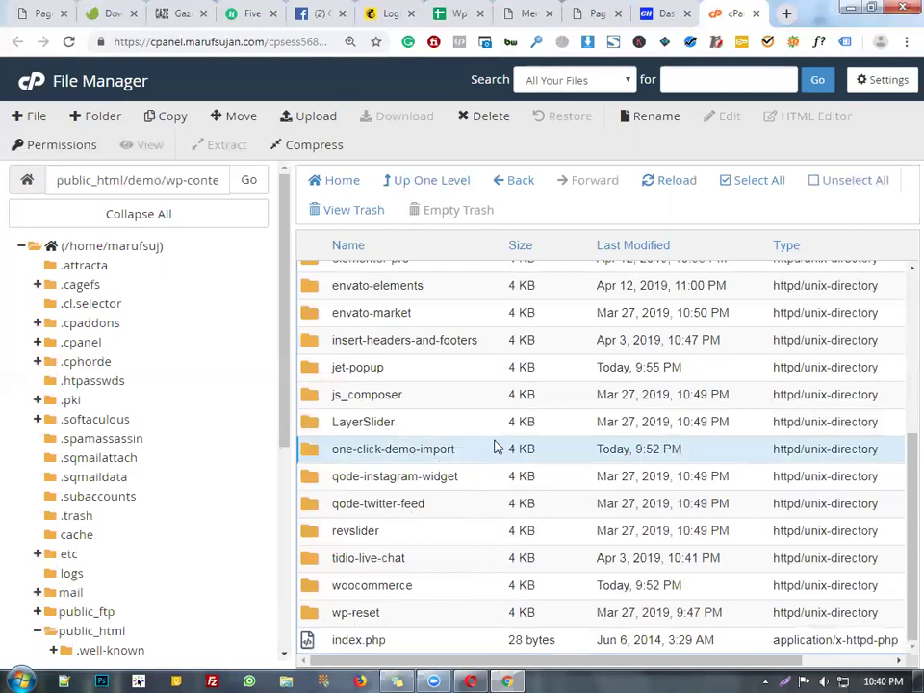
pyautogui.scroll(3, 495, 448)
# - Compress the three selected plugin folders into a Zip Archive
pyautogui.rightClick(392, 373)
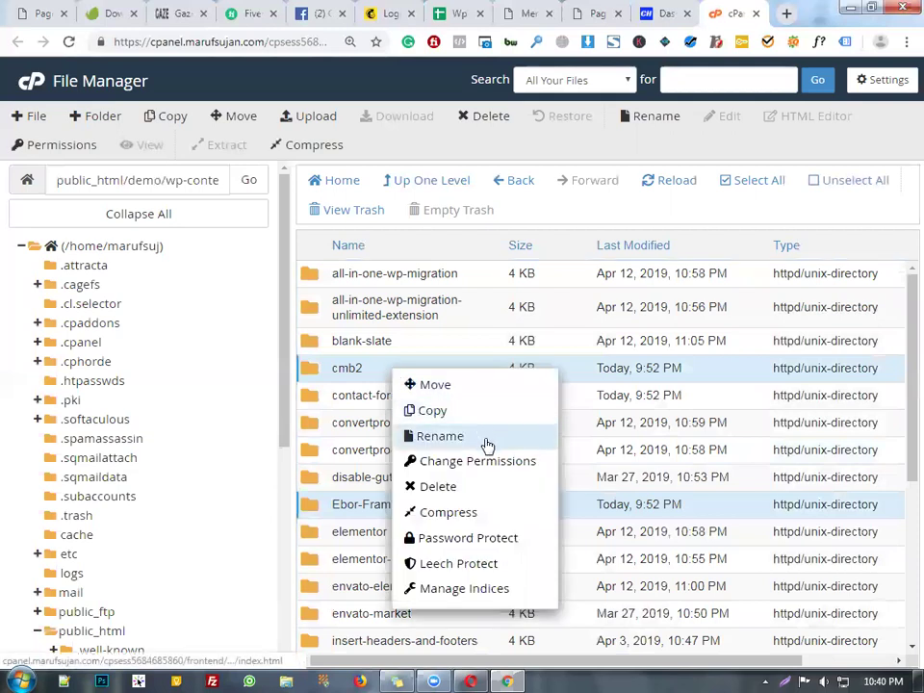
pyautogui.click(476, 514)
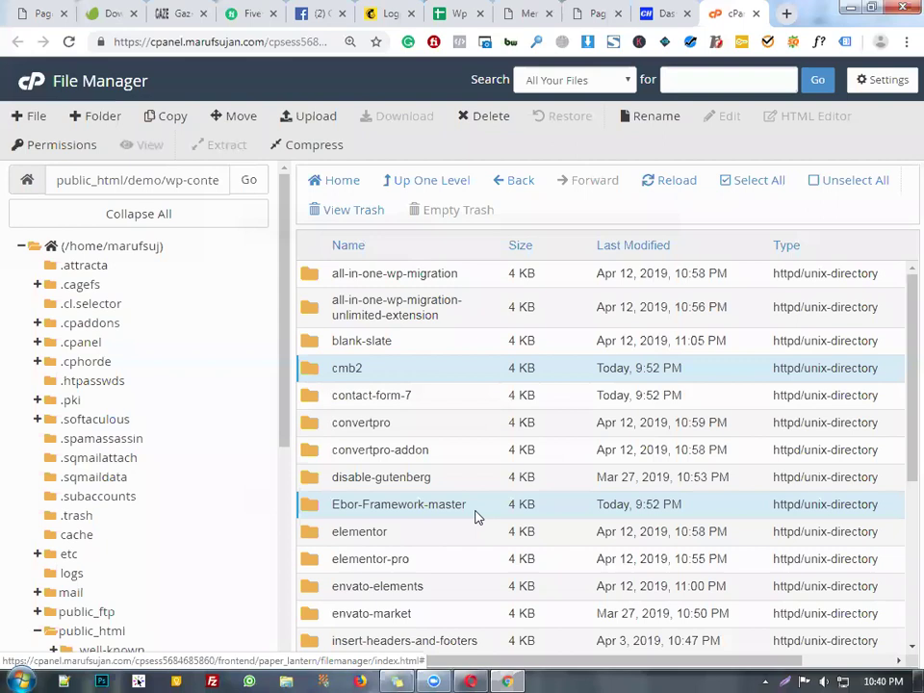
pyautogui.click(291, 288)
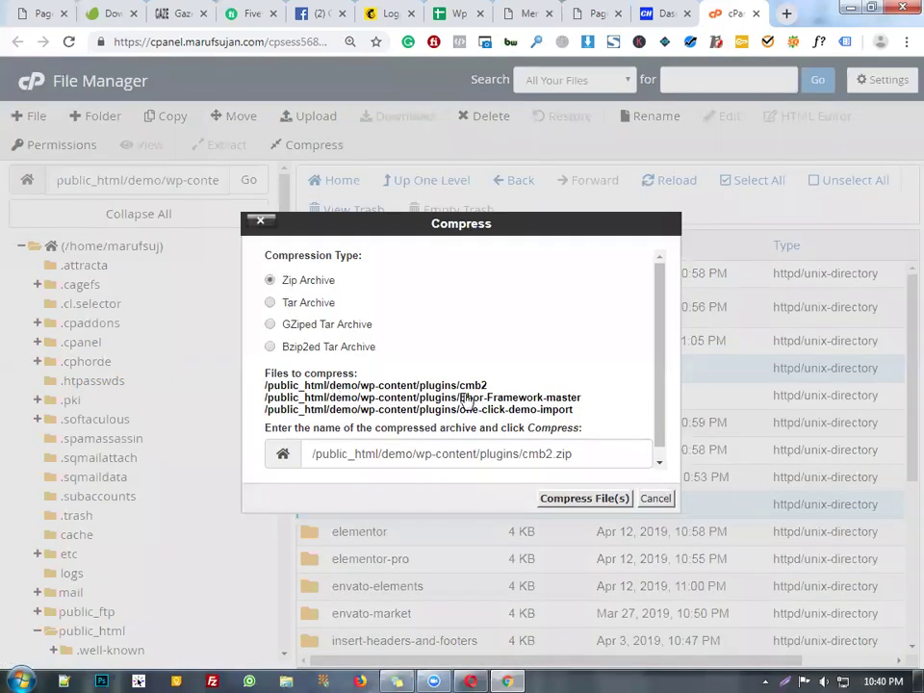
pyautogui.click(576, 499)
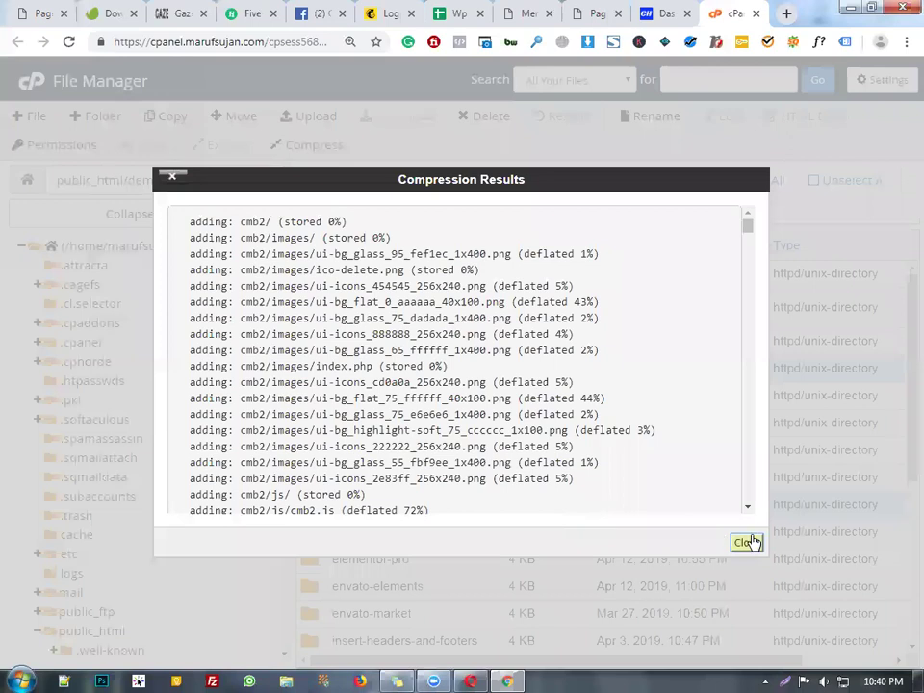
pyautogui.click(749, 542)
# - Reload the plugins listing and select the new 3.01 MB cmb2.zip
pyautogui.scroll(-3, 481, 510)
pyautogui.scroll(1, 512, 516)
pyautogui.scroll(-1, 535, 502)
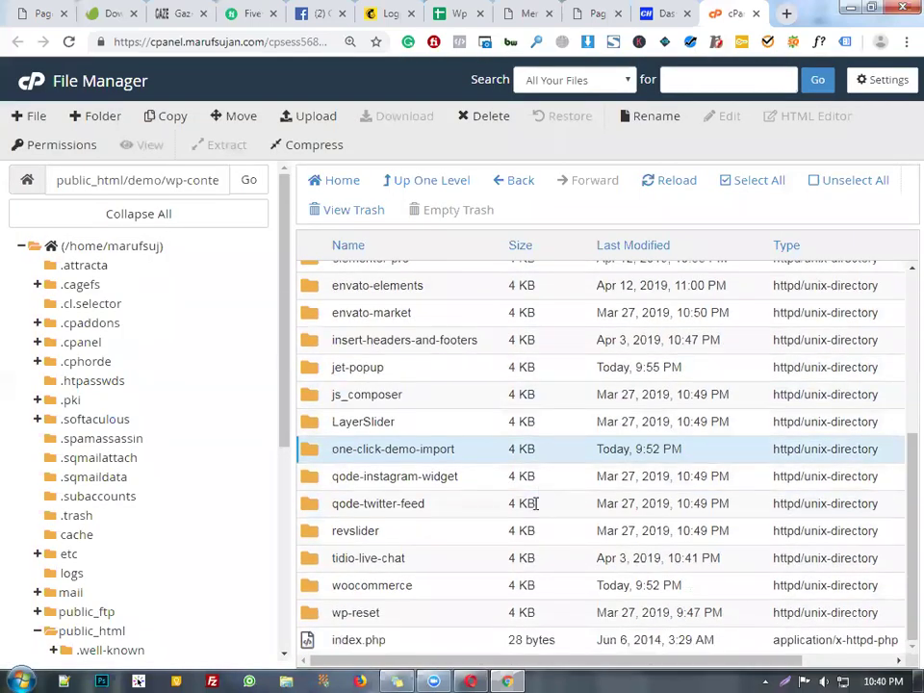
pyautogui.scroll(3, 534, 503)
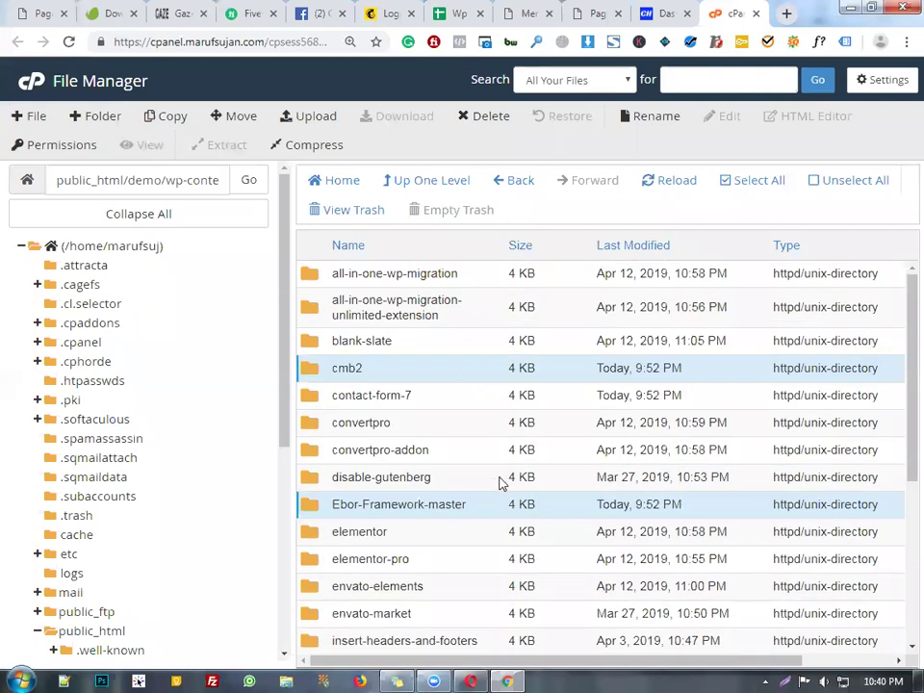
pyautogui.scroll(-3, 500, 484)
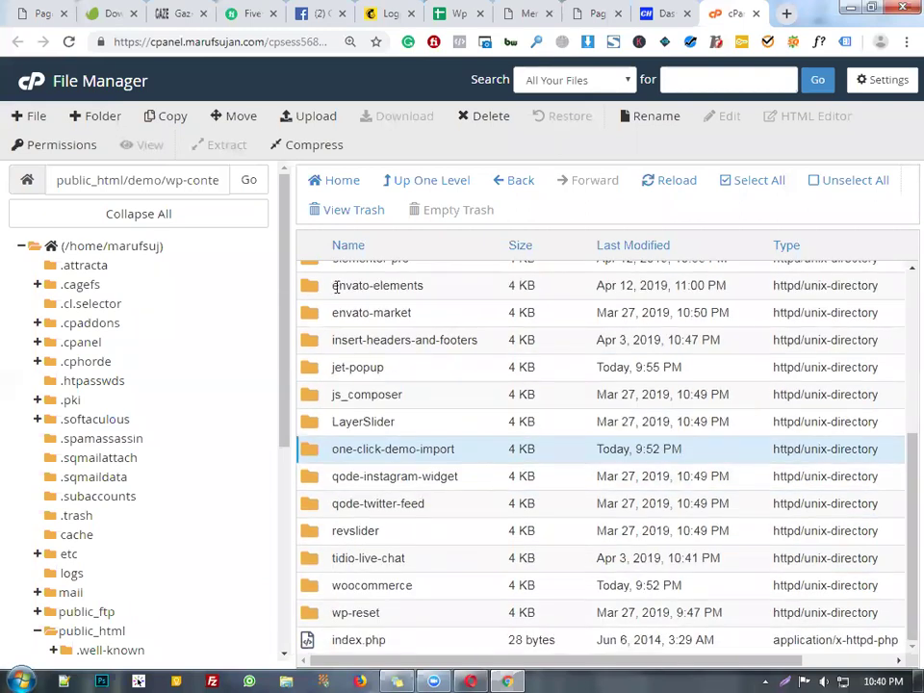
pyautogui.click(664, 185)
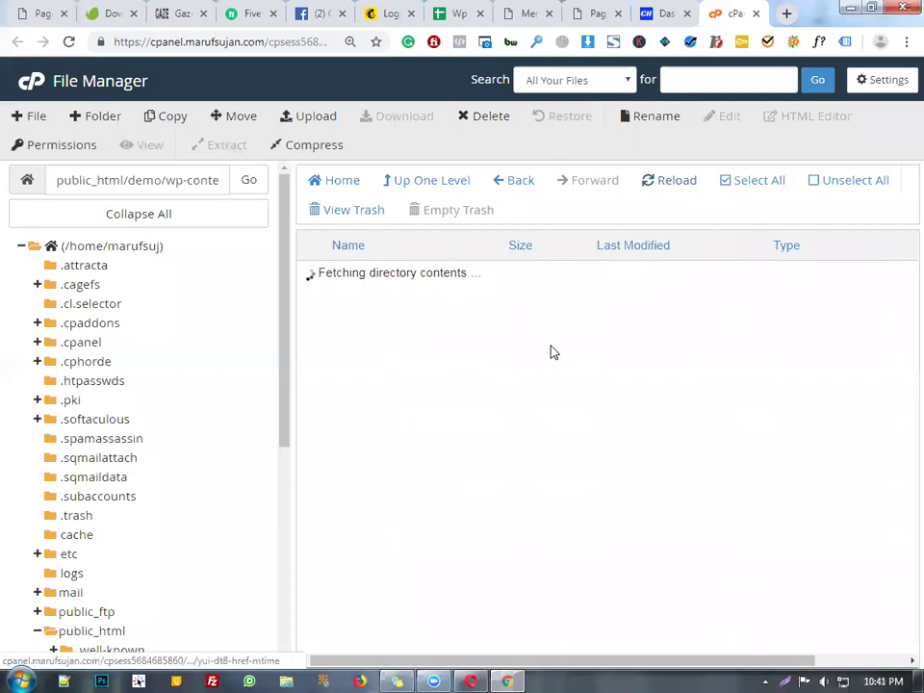
pyautogui.scroll(-3, 520, 539)
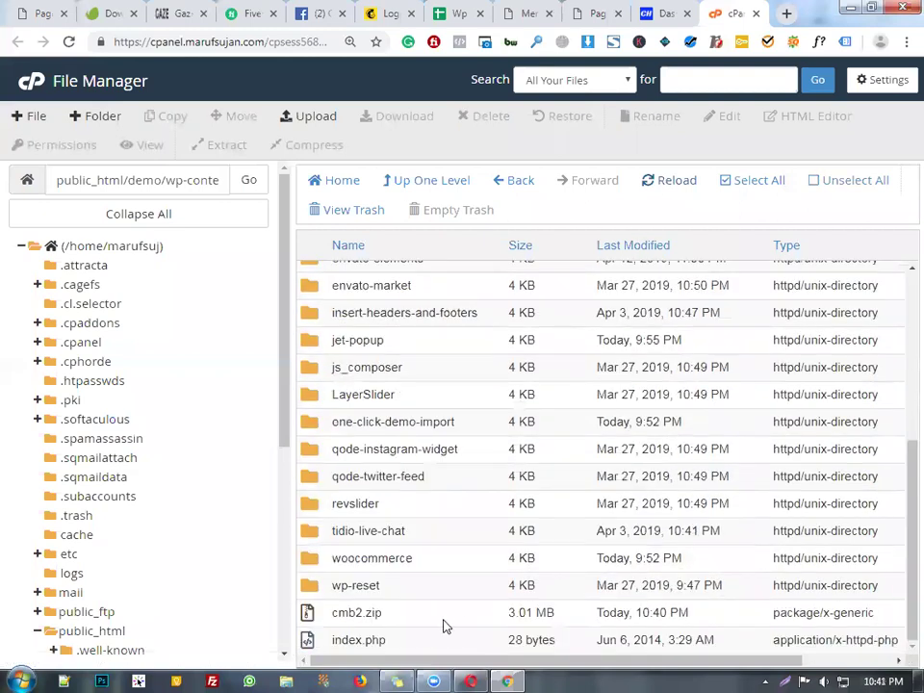
pyautogui.scroll(5, 553, 594)
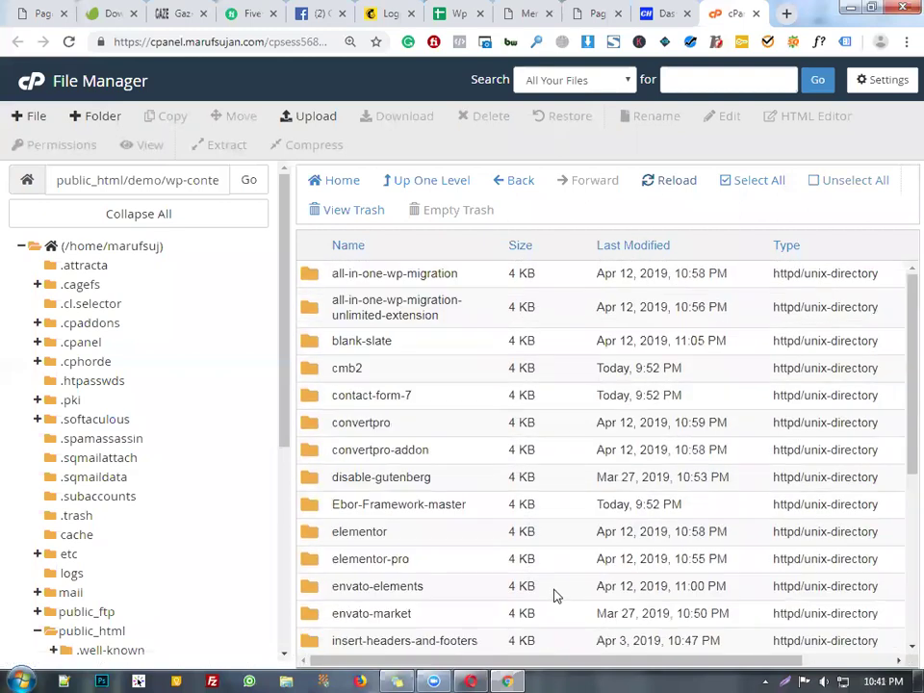
pyautogui.scroll(-5, 588, 481)
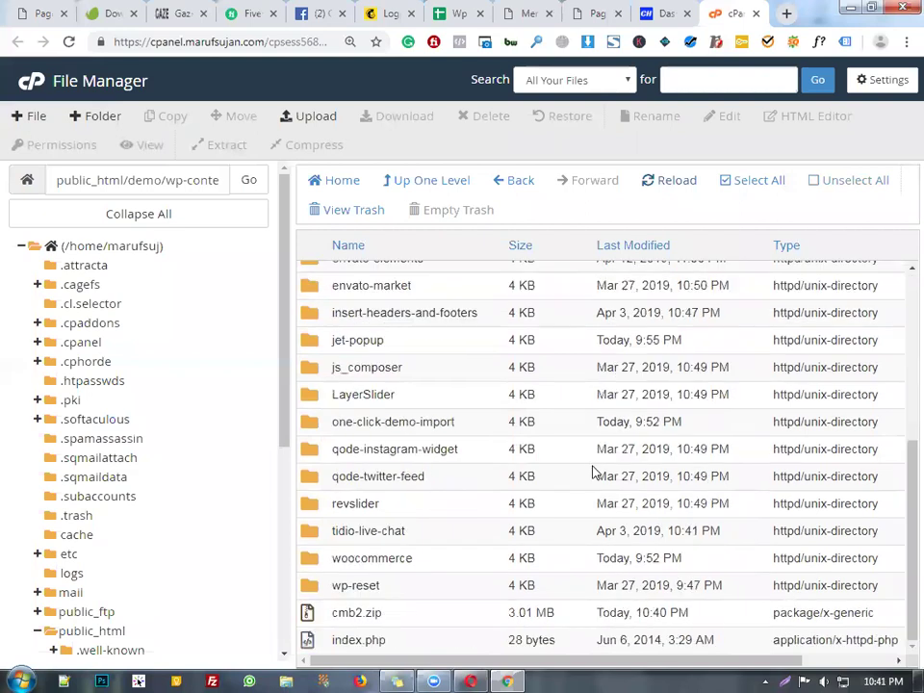
pyautogui.click(415, 615)
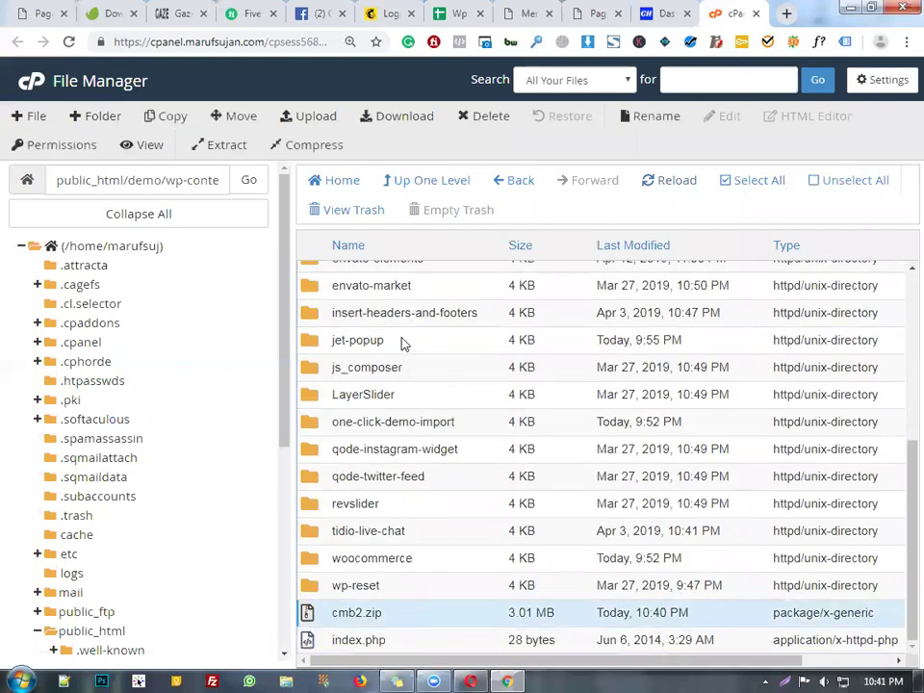
pyautogui.scroll(1, 458, 325)
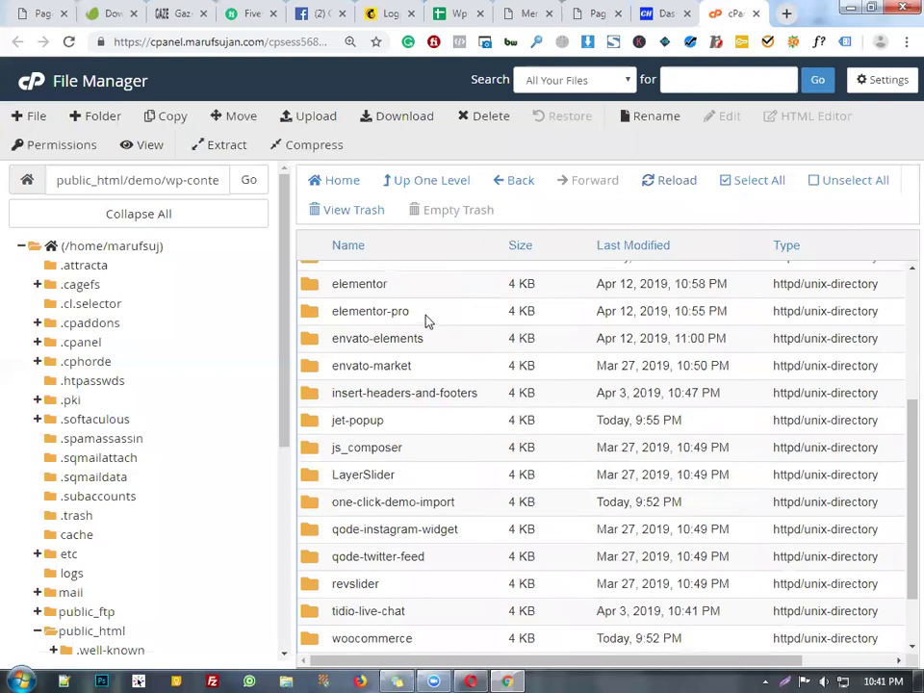
# - Compress the envato-elements folder into a zip archive and reload the listing
pyautogui.rightClick(436, 340)
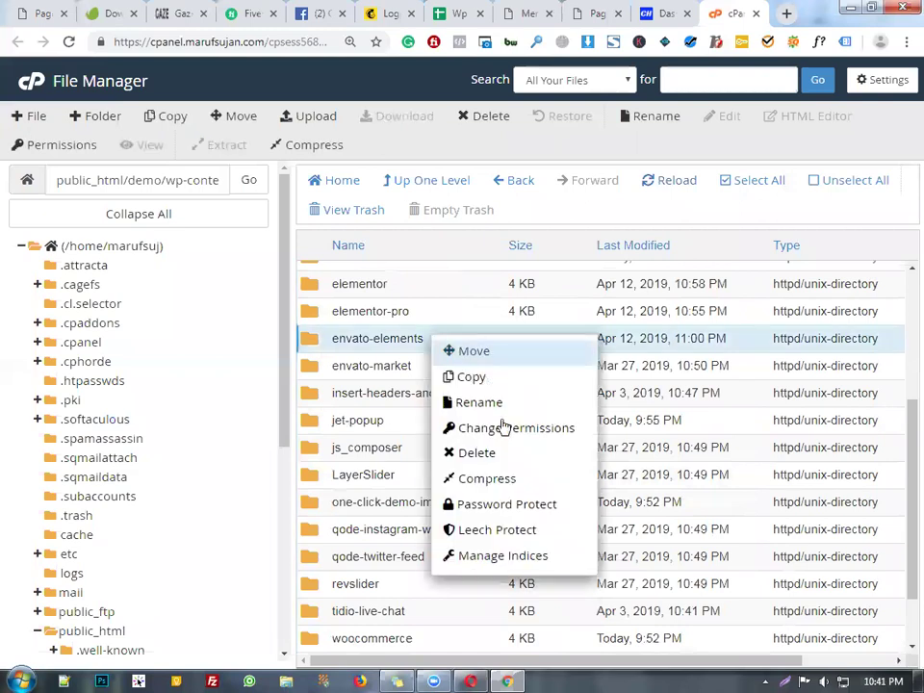
pyautogui.click(444, 327)
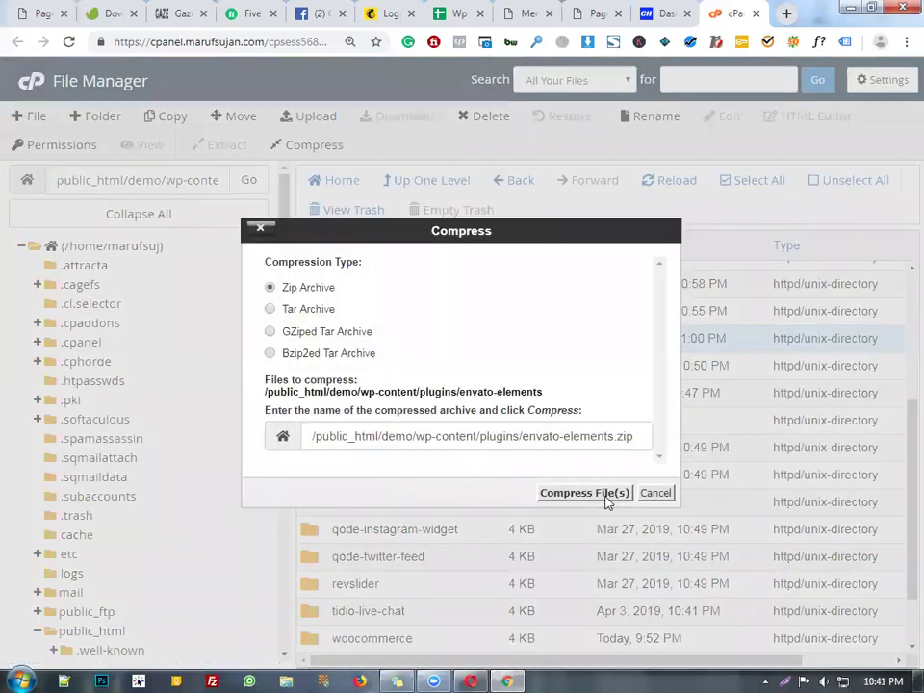
pyautogui.click(584, 493)
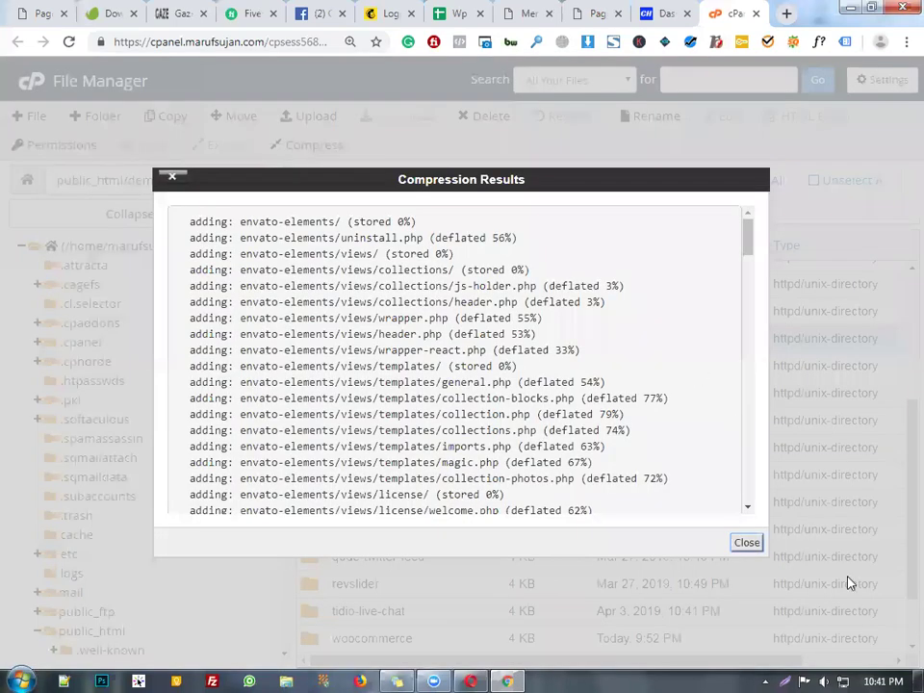
pyautogui.click(745, 544)
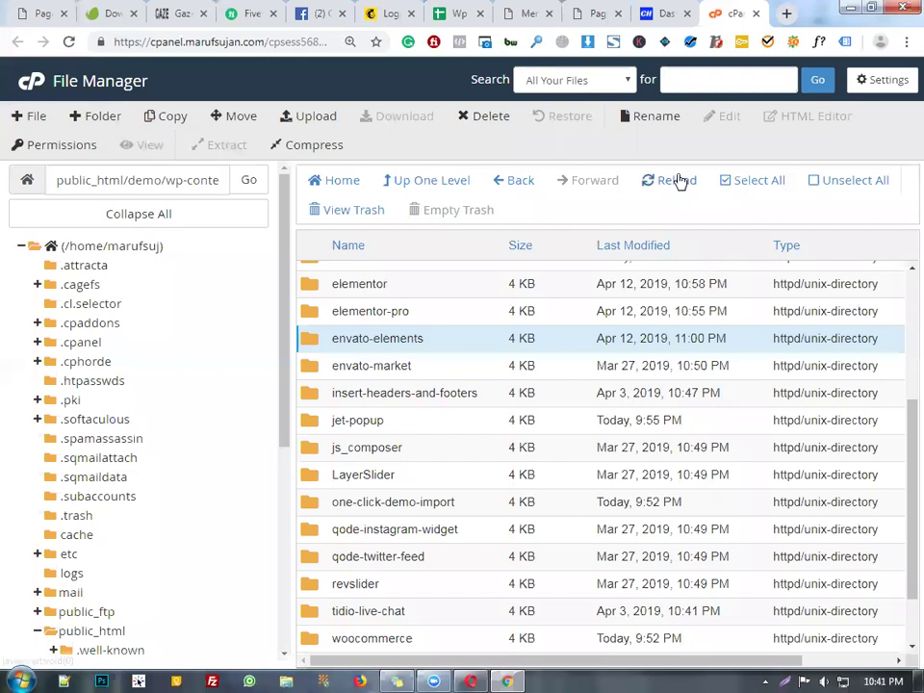
pyautogui.click(679, 181)
# - Download envato-elements.zip and save it to the Desktop
pyautogui.scroll(-4, 549, 495)
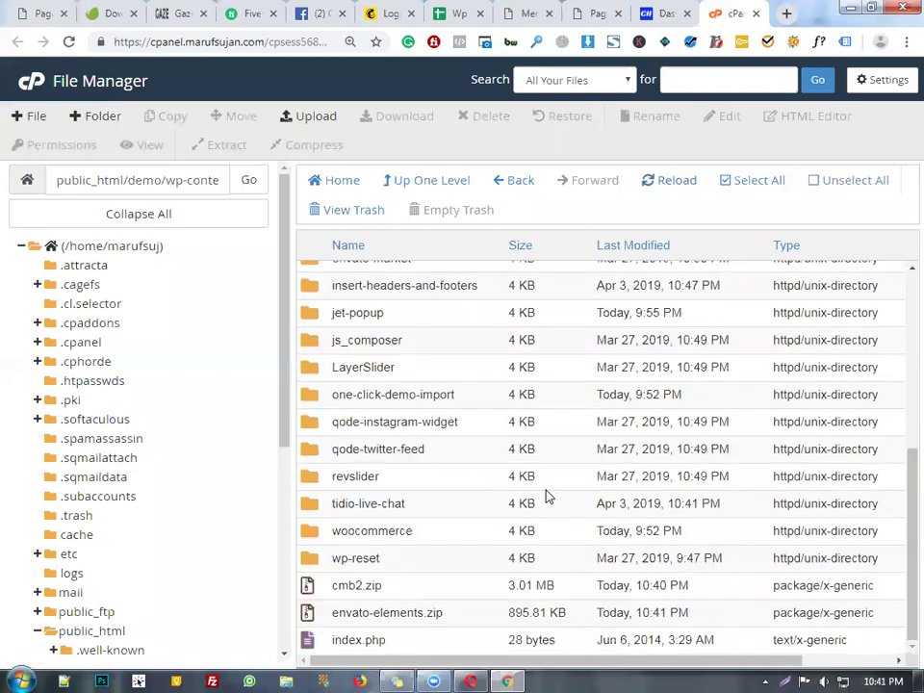
pyautogui.click(409, 590)
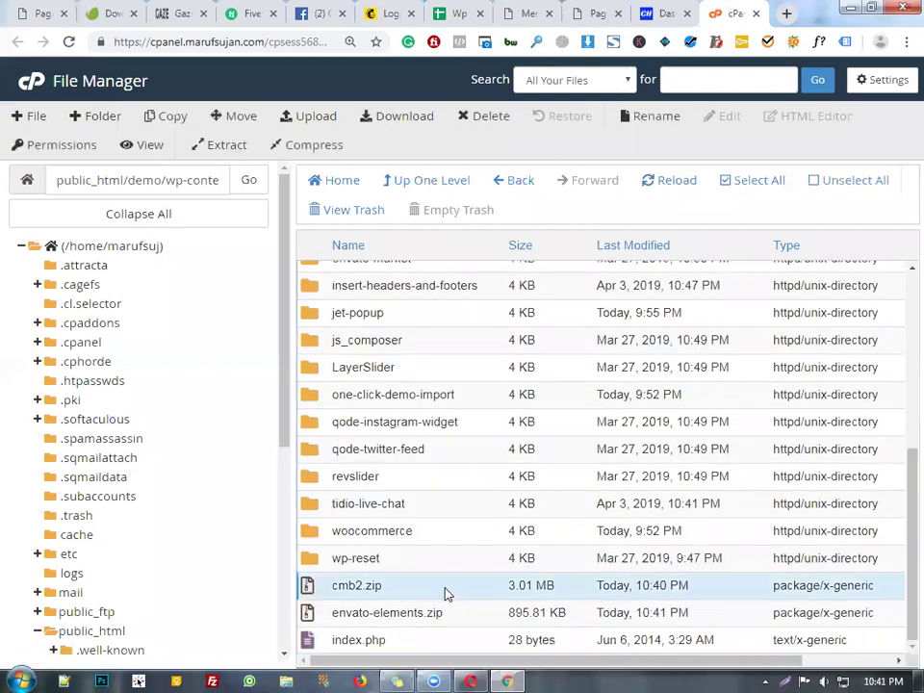
pyautogui.click(467, 613)
pyautogui.rightClick(467, 613)
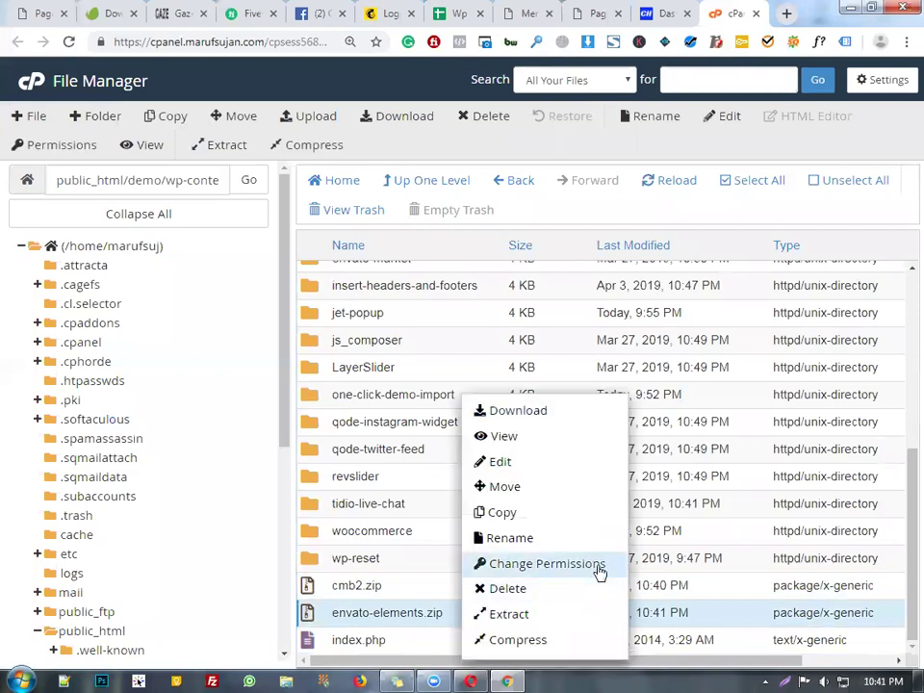
pyautogui.click(551, 416)
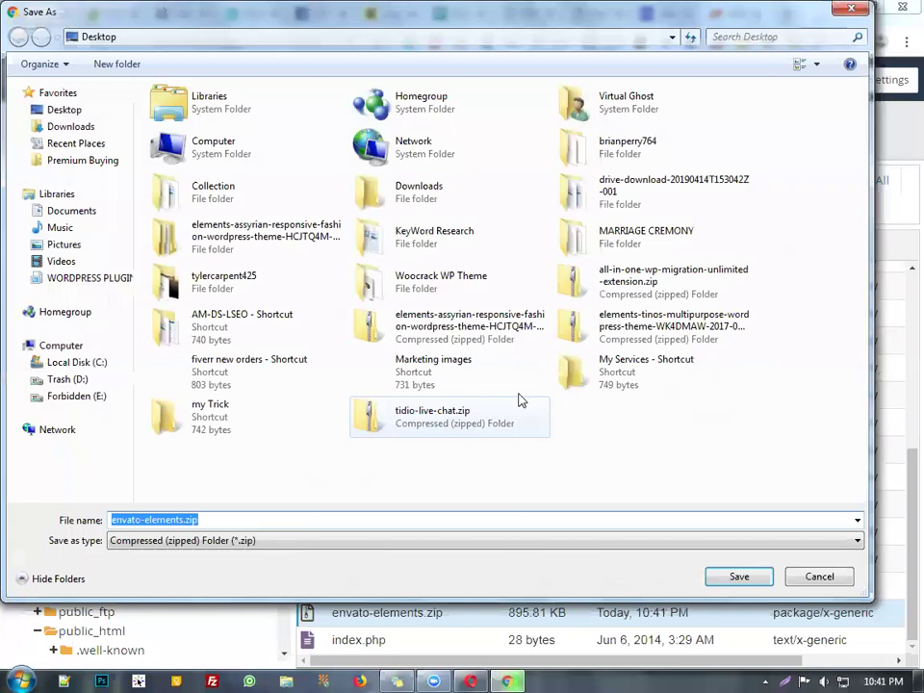
pyautogui.click(743, 579)
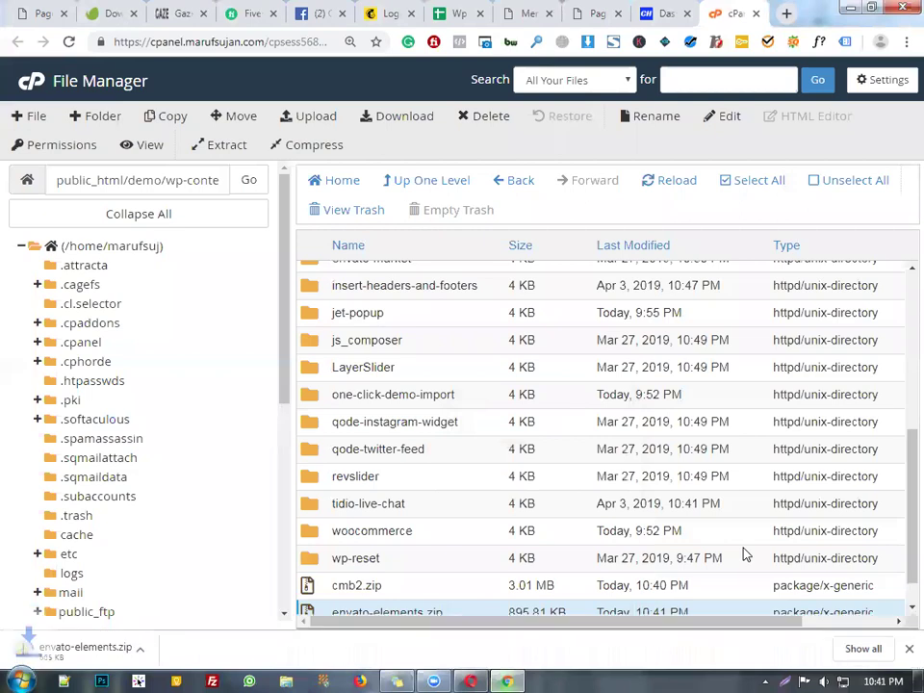
# - Permanently delete cmb2.zip and envato-elements.zip, skipping trash, then close the cPanel tab
pyautogui.scroll(-2, 433, 553)
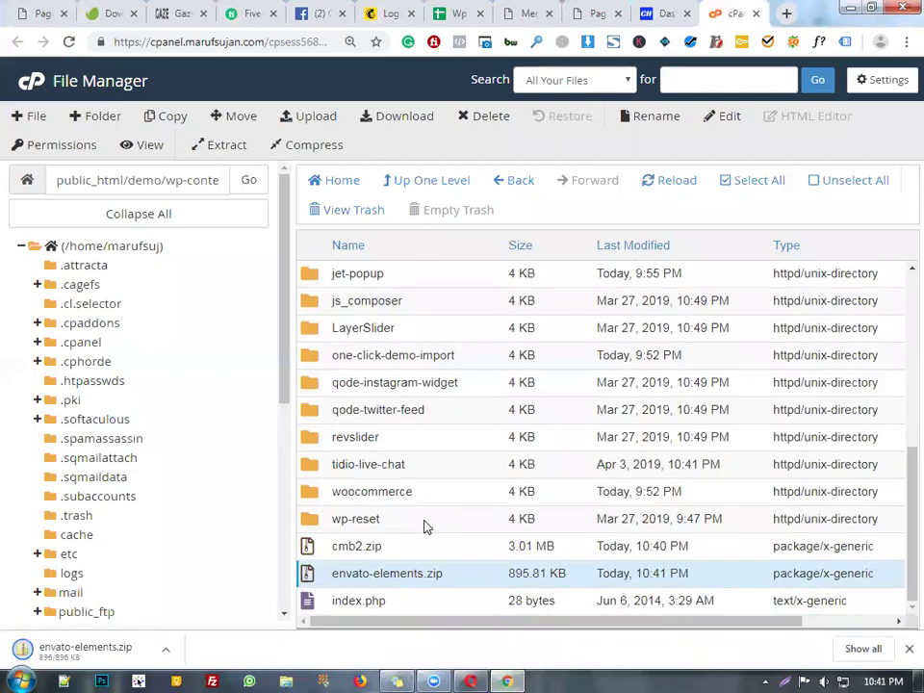
pyautogui.keyDown('shift'); pyautogui.click(425, 549); pyautogui.keyUp('shift')
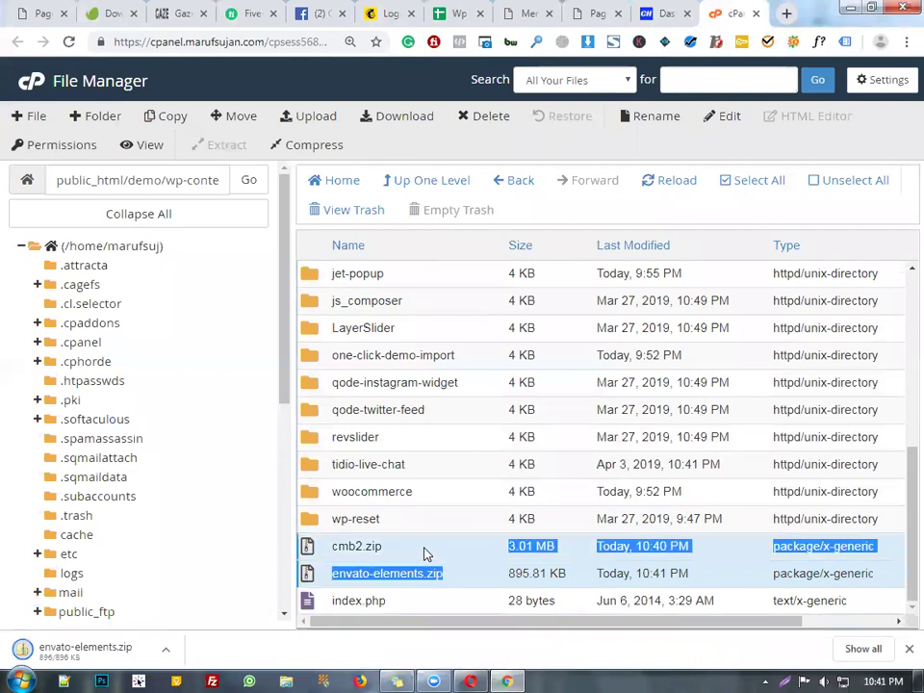
pyautogui.click(493, 117)
pyautogui.click(277, 355)
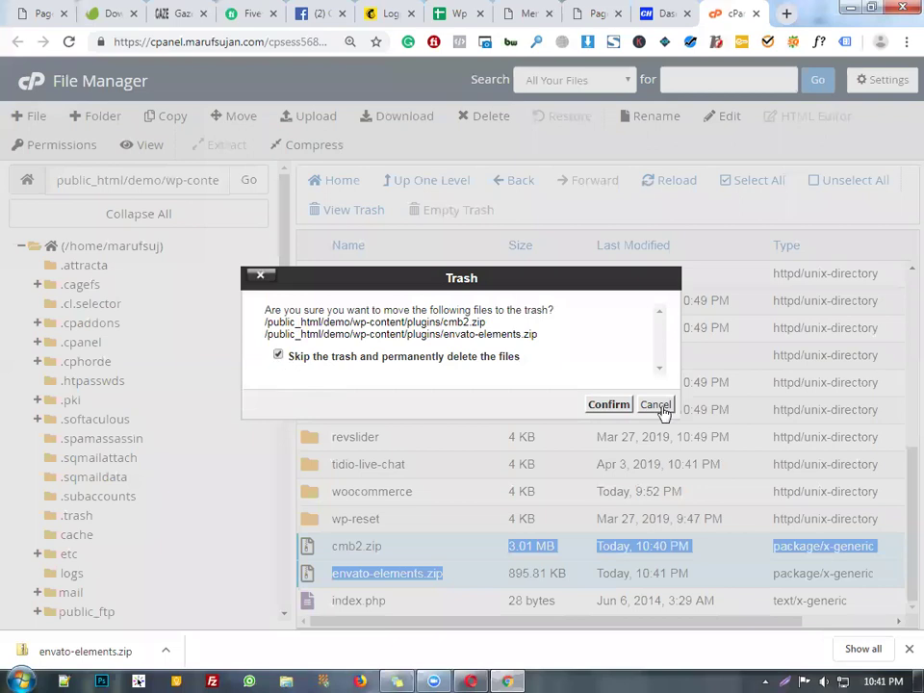
pyautogui.click(609, 404)
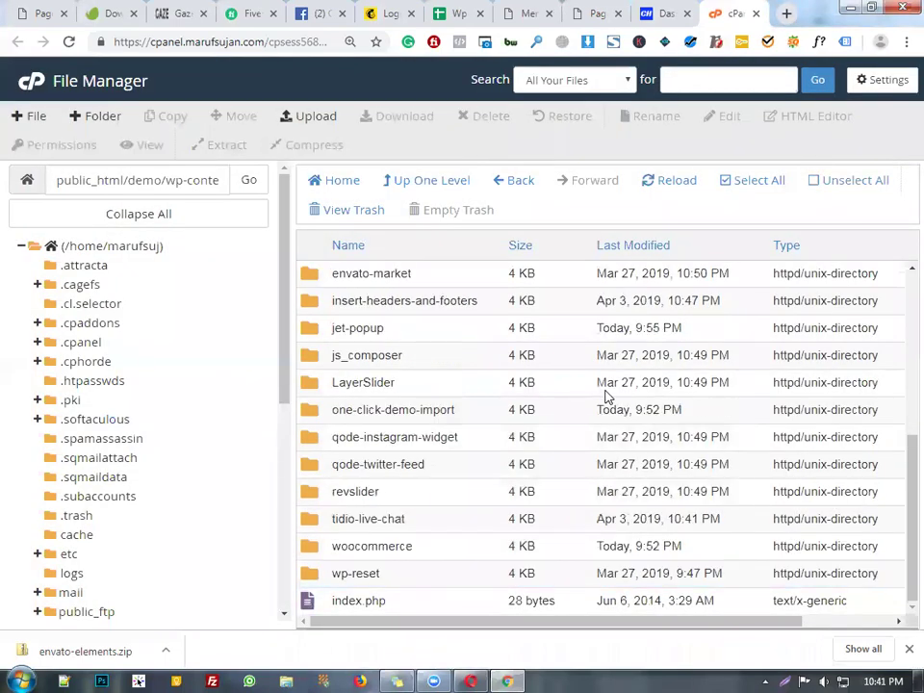
pyautogui.click(757, 13)
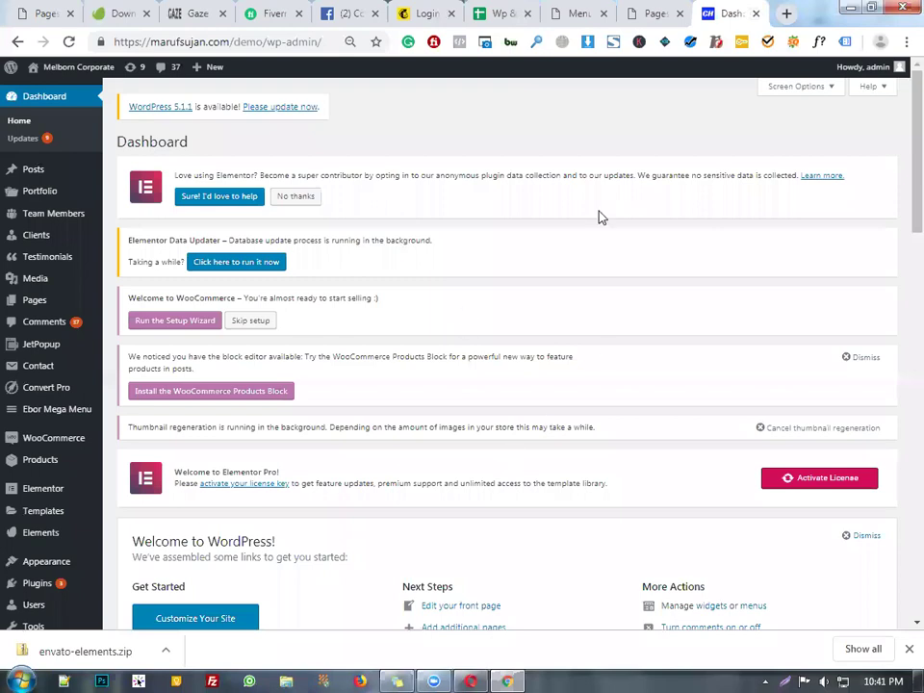
# - Go to Plugins > Add New from the admin sidebar
pyautogui.scroll(-3, 72, 510)
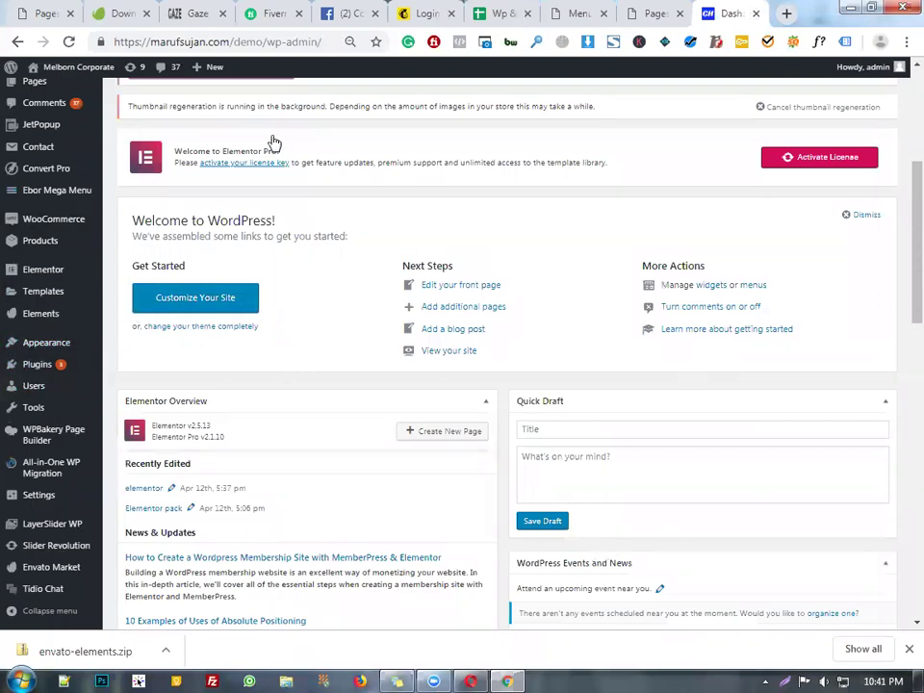
pyautogui.moveTo(55, 362)
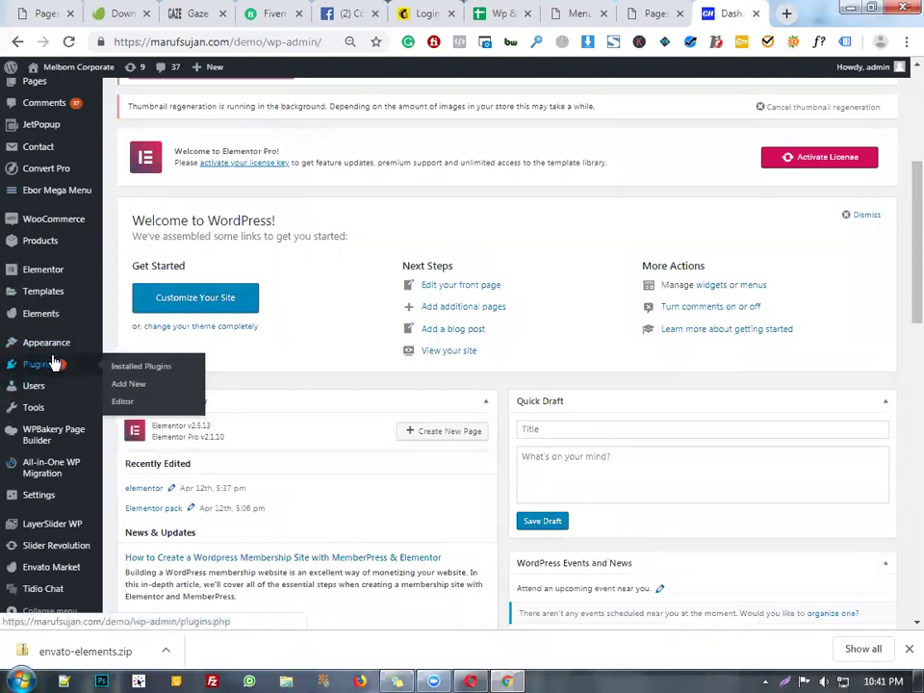
pyautogui.click(153, 387)
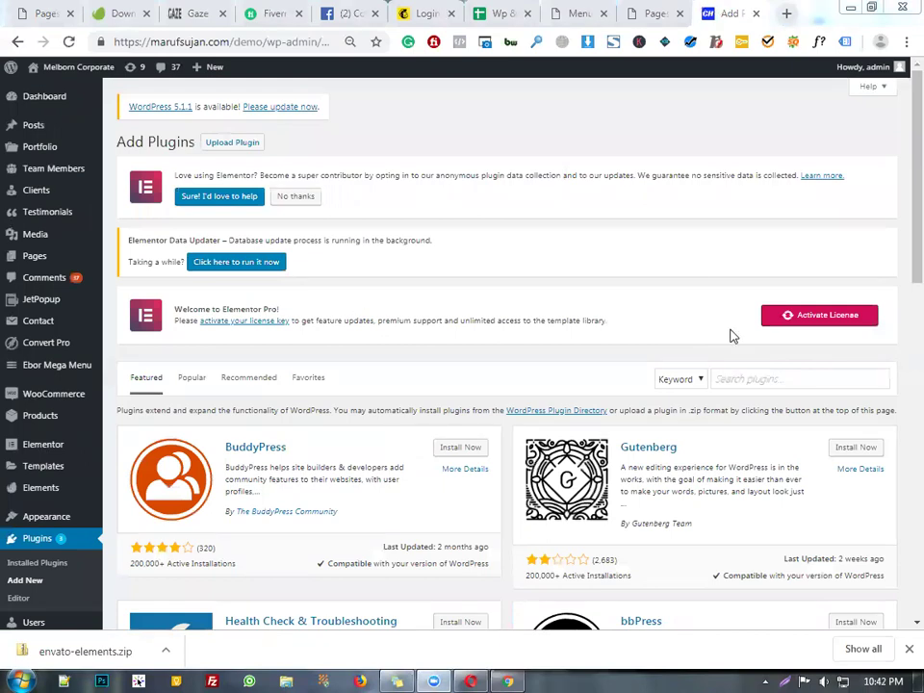
# - Search 'file manager', then install and activate the File Manager plugin
pyautogui.click(757, 377)
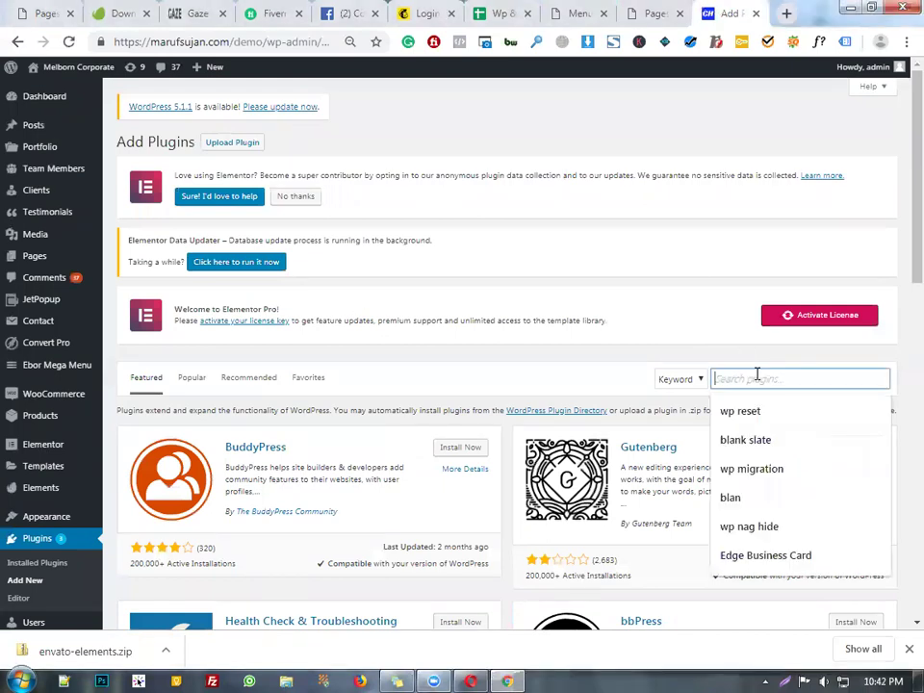
pyautogui.write('file manager')
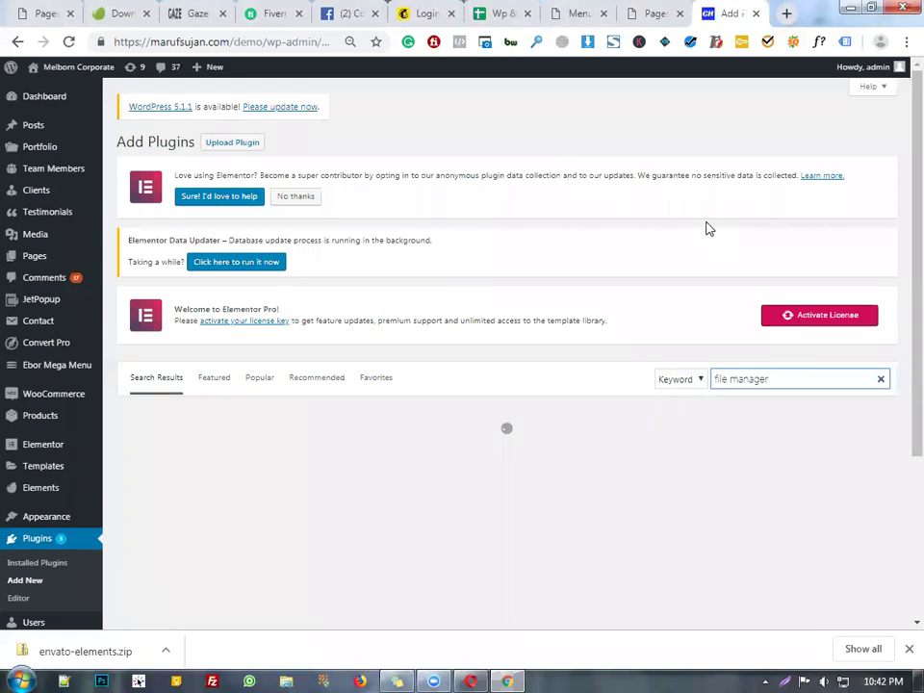
pyautogui.scroll(-2, 707, 243)
pyautogui.scroll(-2, 536, 238)
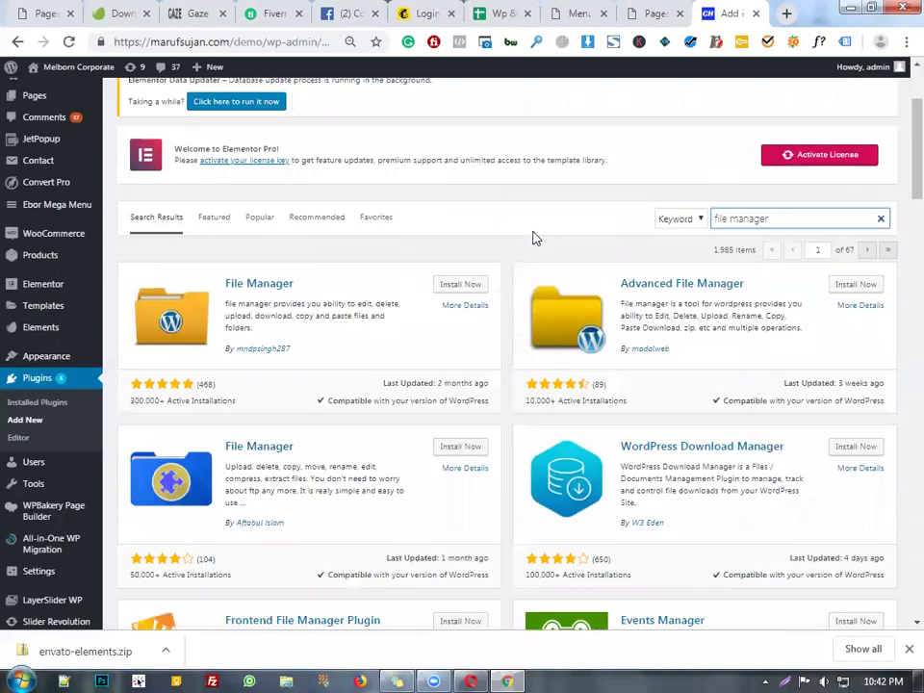
pyautogui.click(472, 288)
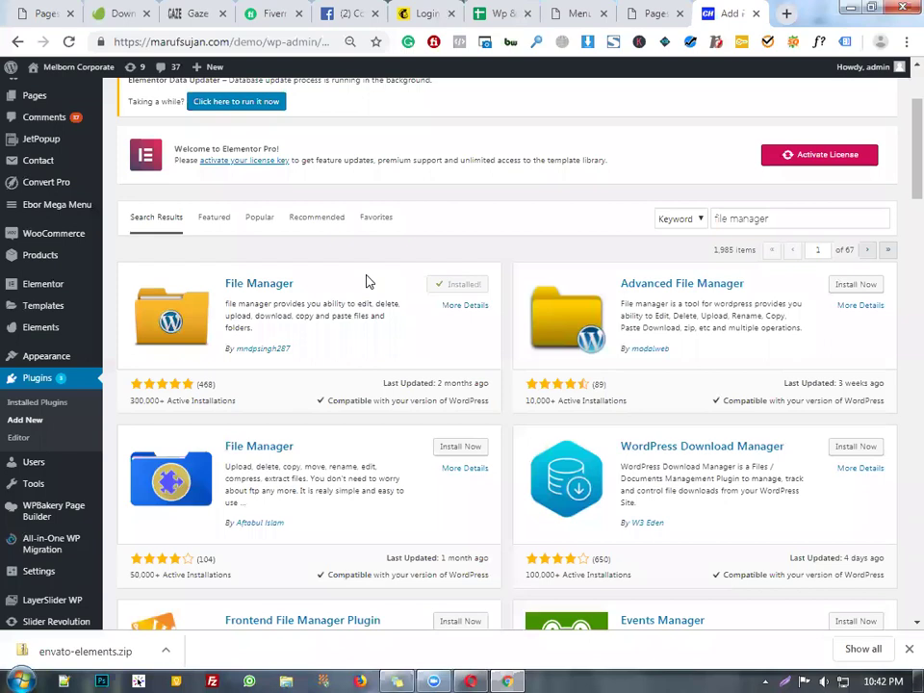
pyautogui.click(479, 286)
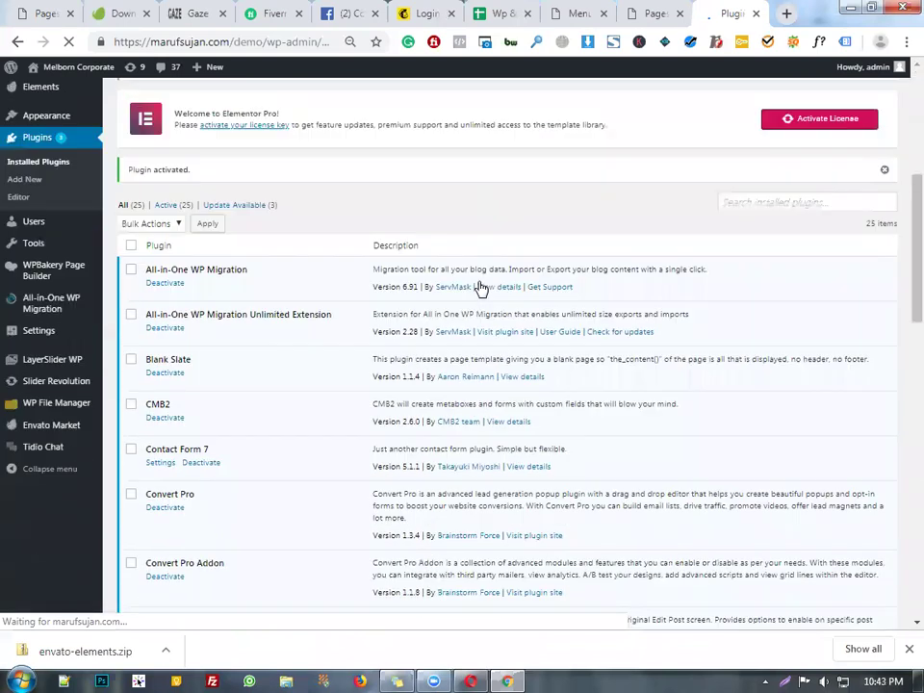
# - Open WP File Manager from the sidebar and dismiss its welcome subscription prompt
pyautogui.scroll(-15, 482, 289)
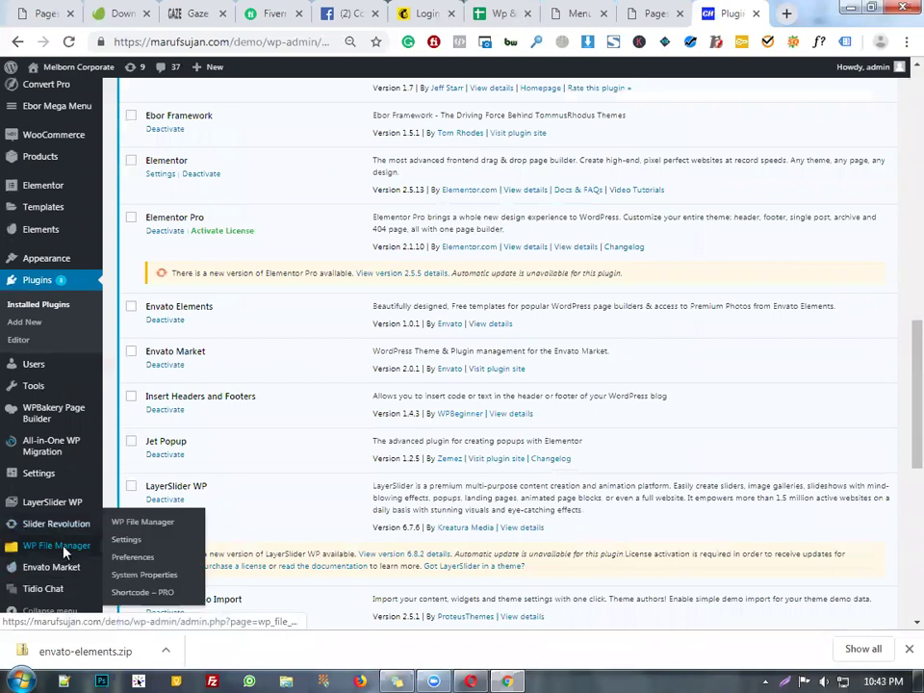
pyautogui.click(65, 553)
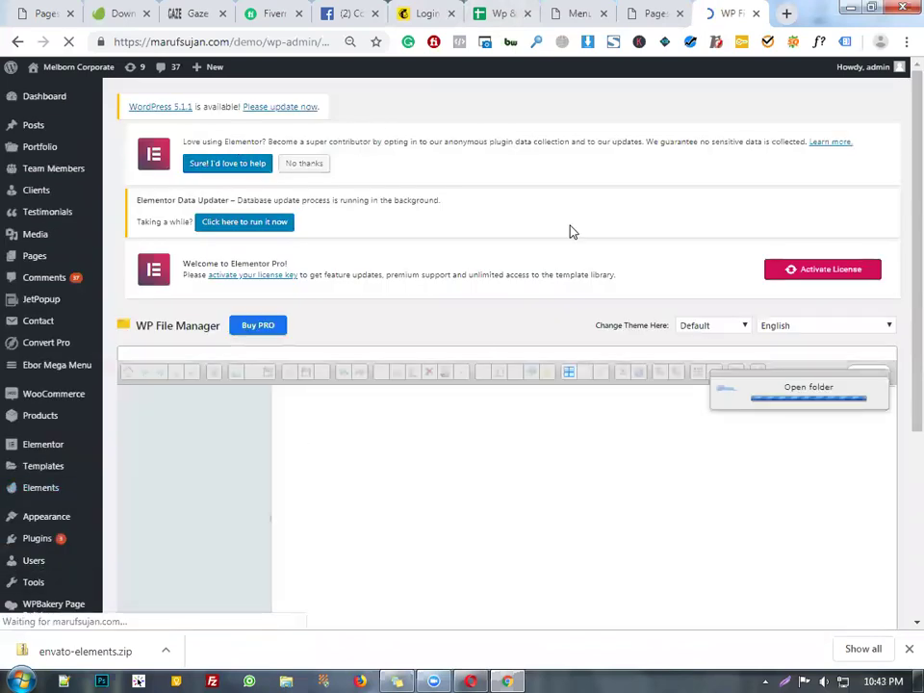
pyautogui.scroll(-3, 563, 230)
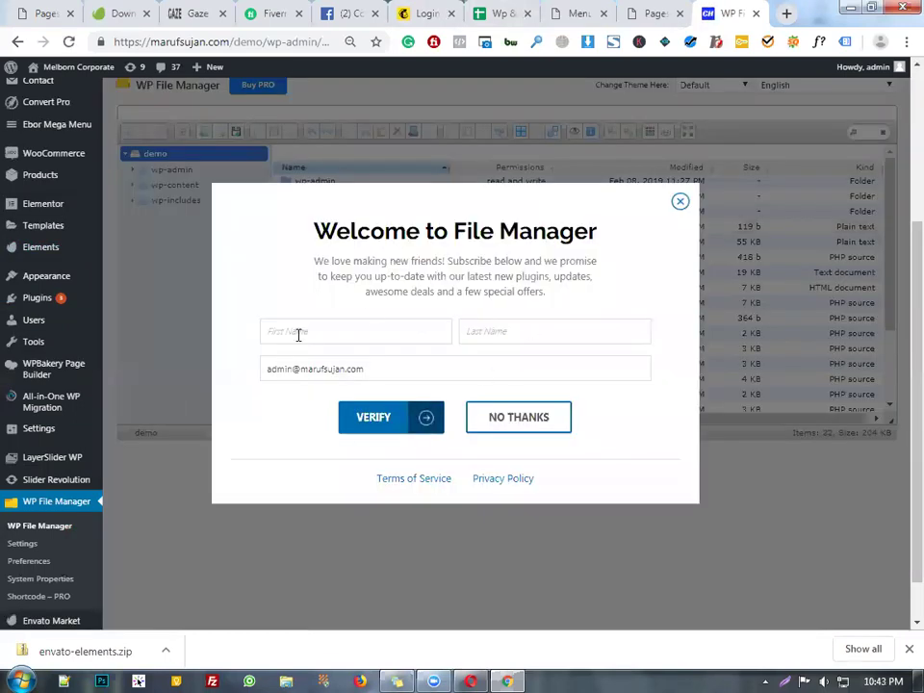
pyautogui.click(682, 203)
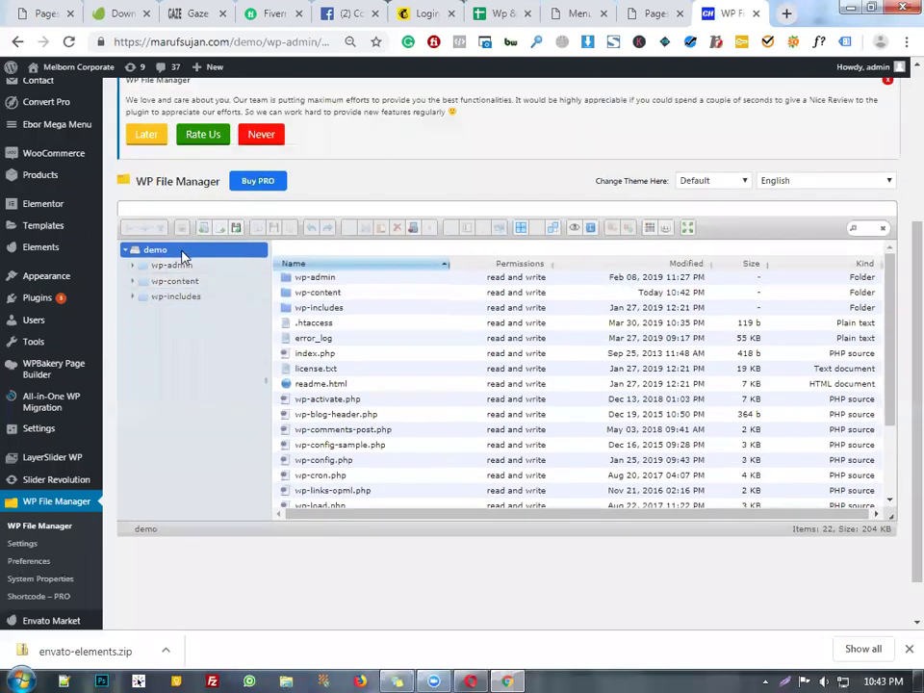
# - Browse into wp-content/plugins and select the Ebor-Framework-master folder
pyautogui.click(175, 281)
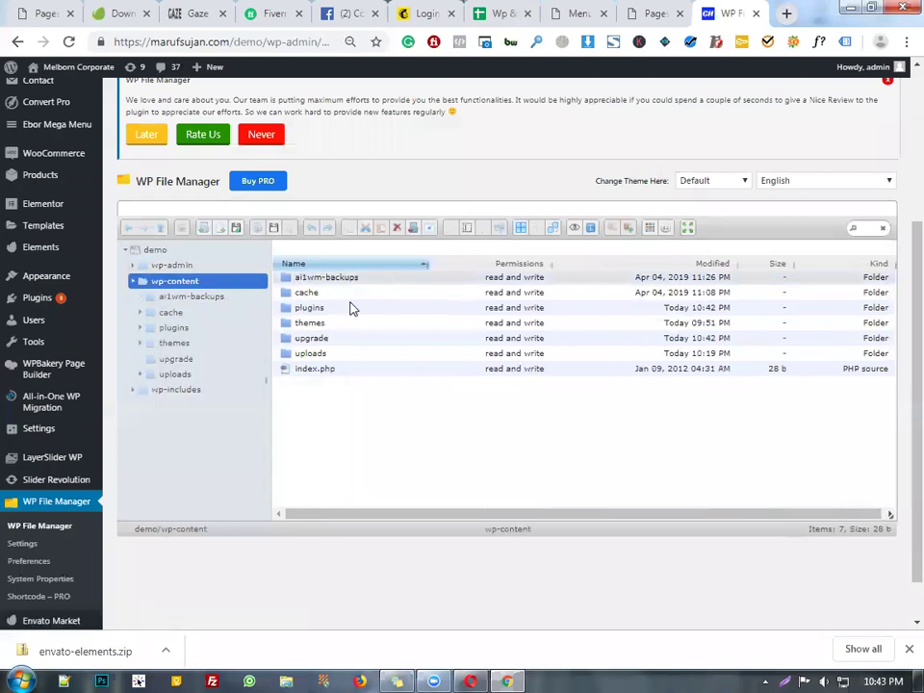
pyautogui.doubleClick(351, 308)
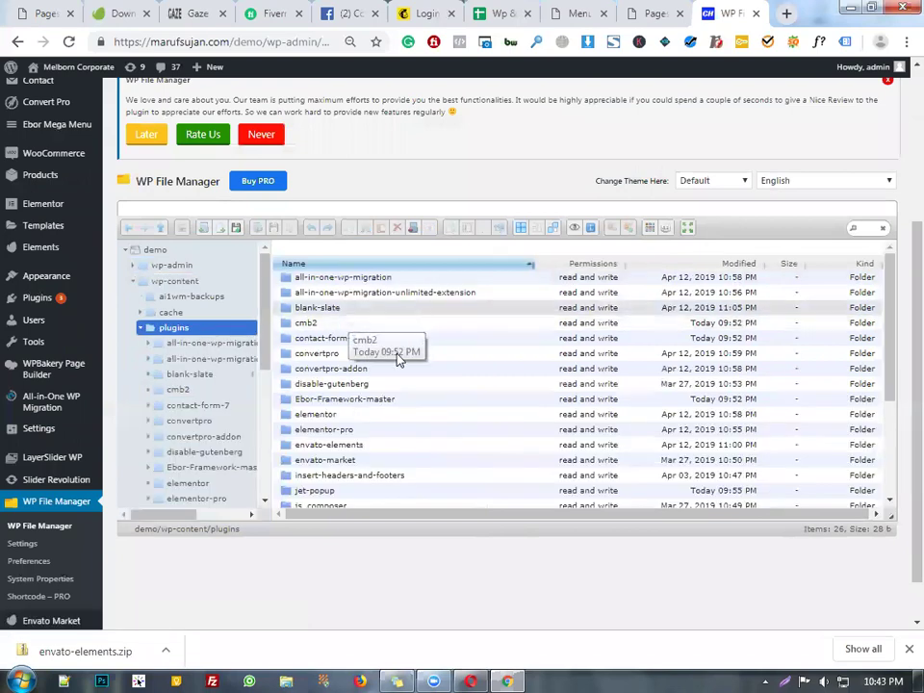
pyautogui.scroll(-5, 398, 366)
pyautogui.scroll(3, 412, 384)
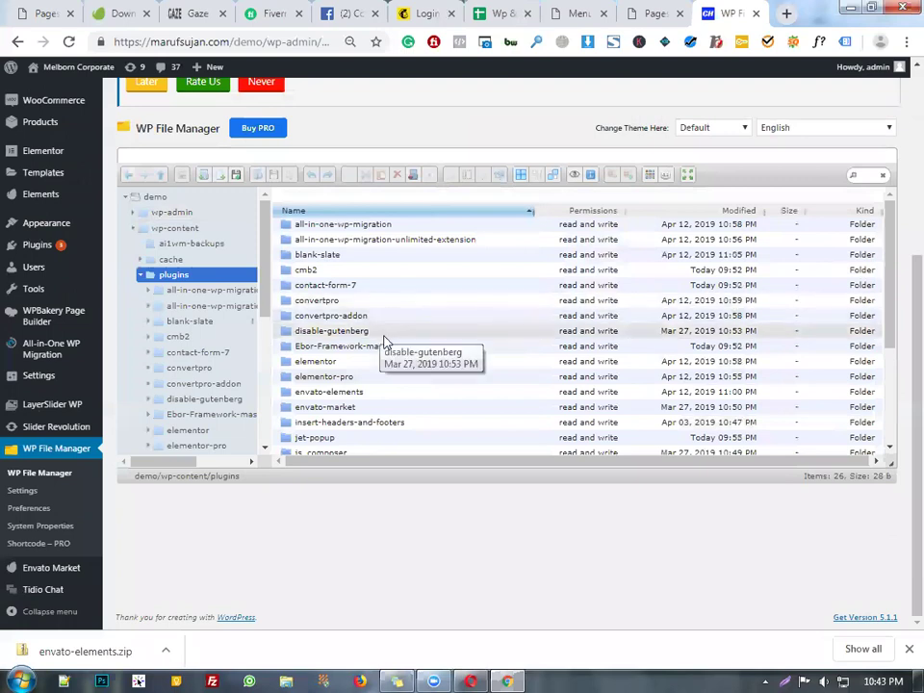
pyautogui.click(388, 347)
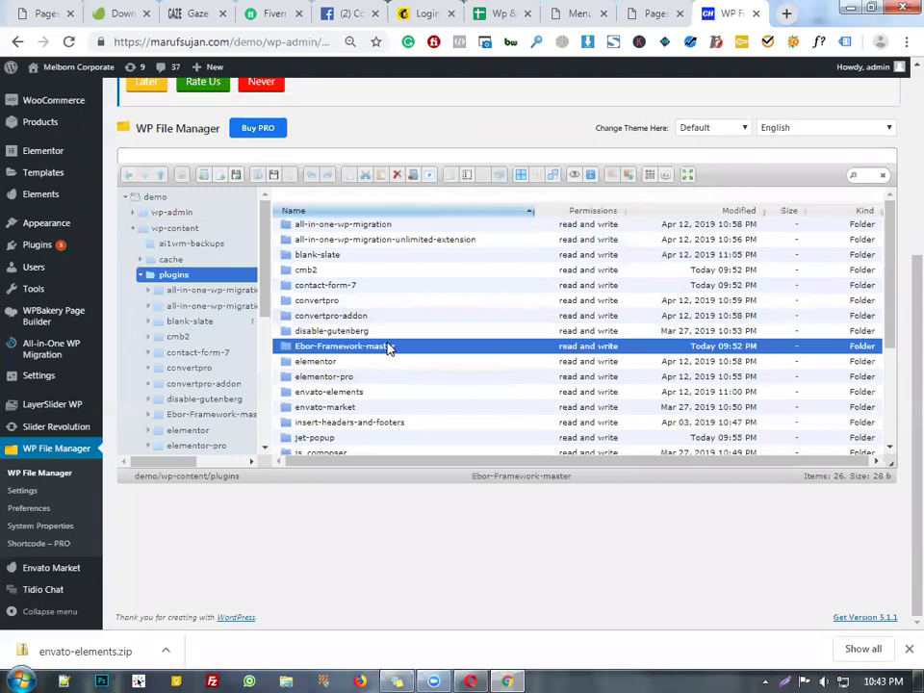
# - Download the Ebor-Framework-master folder as Ebor-Framework-master.zip to the Desktop
pyautogui.rightClick(388, 348)
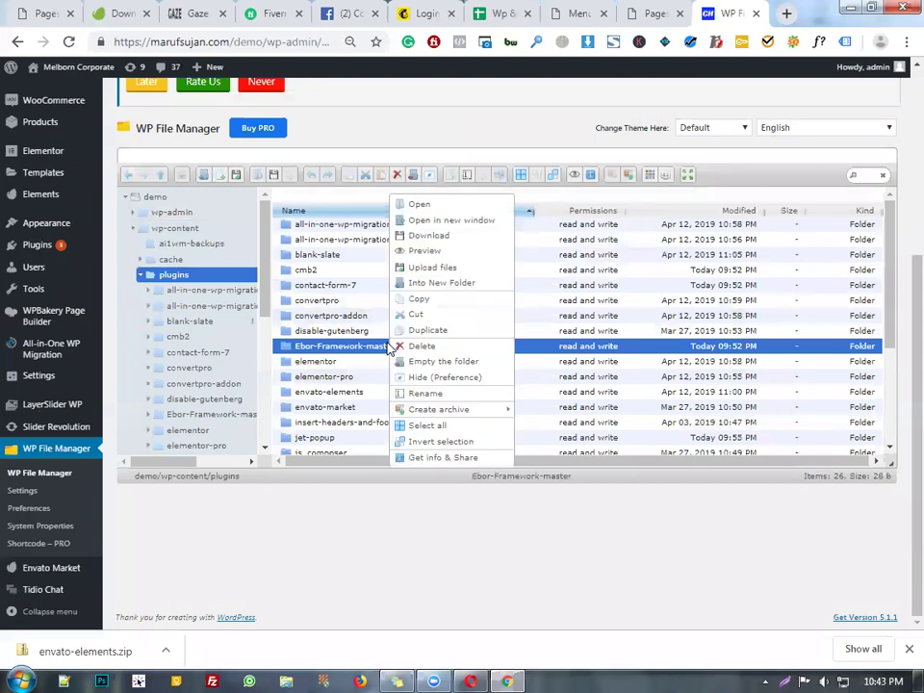
pyautogui.click(460, 236)
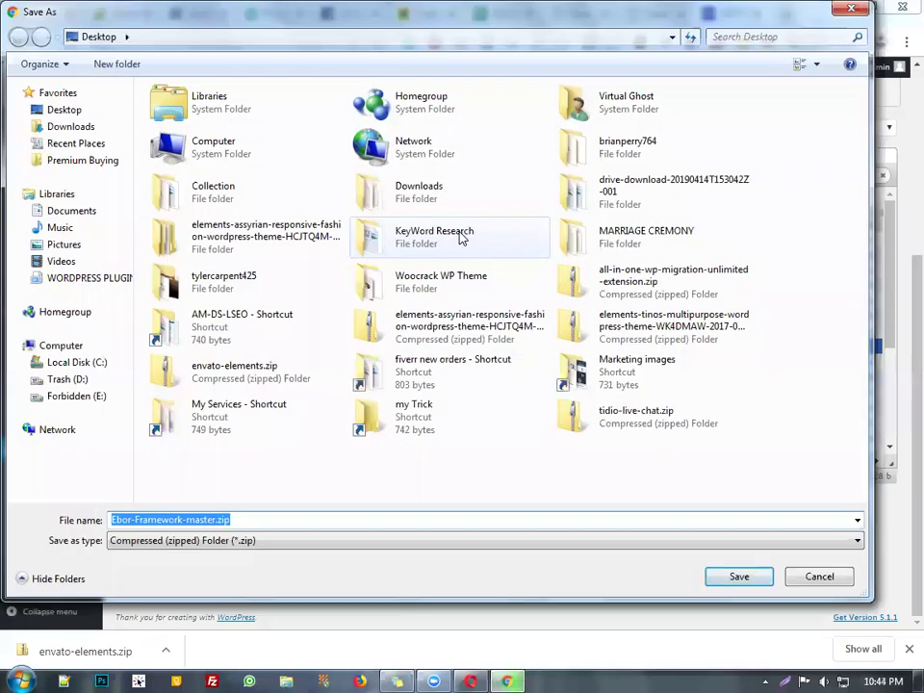
pyautogui.click(739, 578)
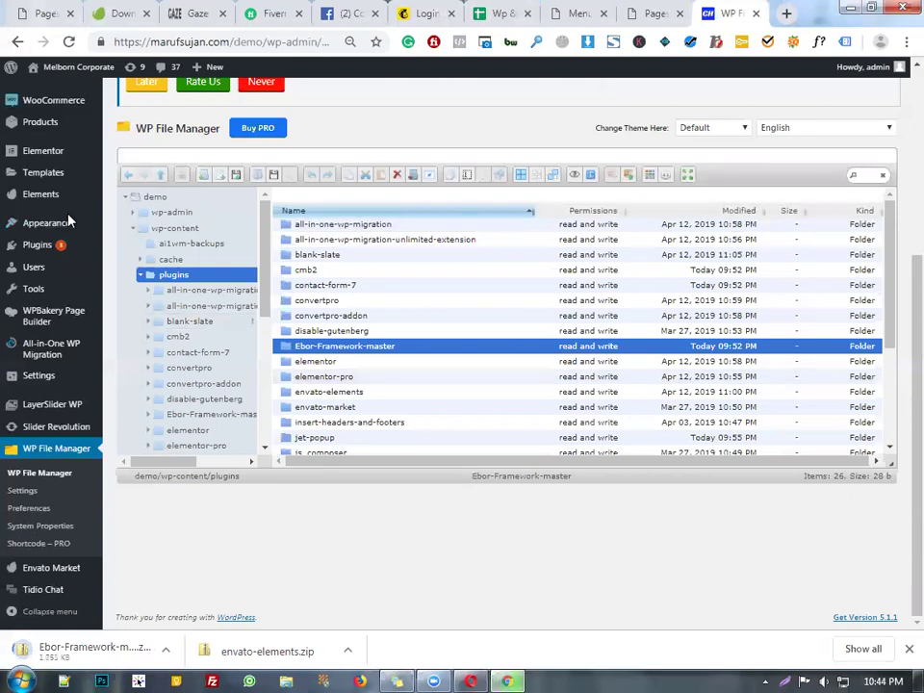
# - Go up from plugins to wp-content in the folder tree and open the themes folder
pyautogui.moveTo(96, 253)
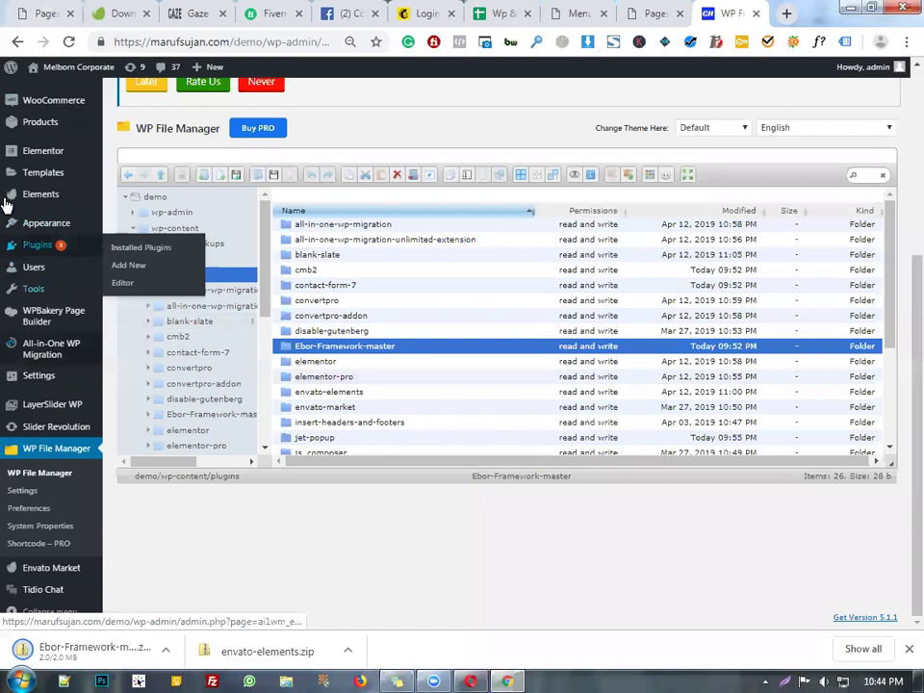
pyautogui.moveTo(40, 328)
pyautogui.moveTo(55, 193)
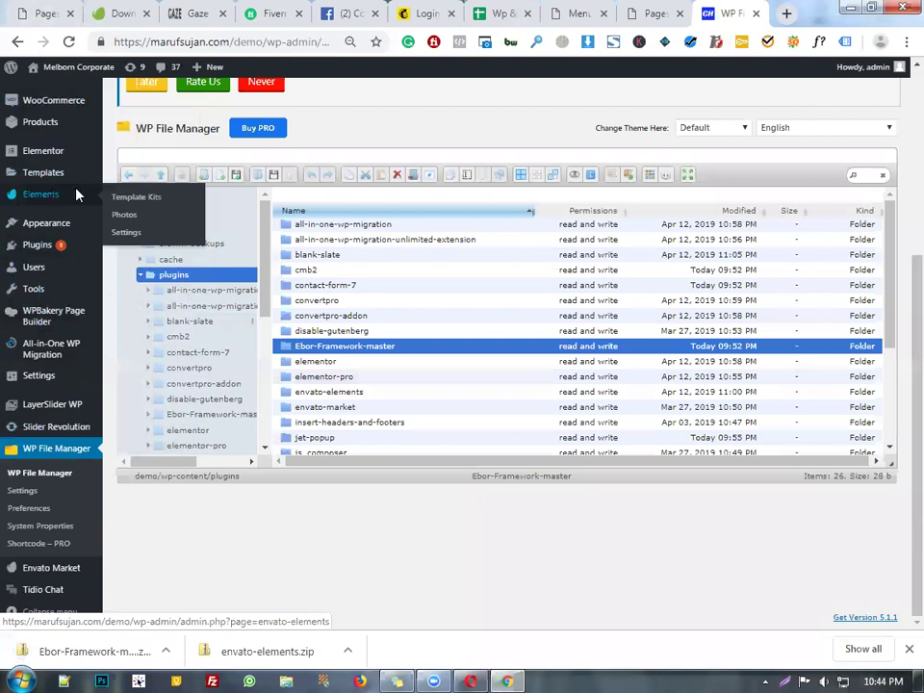
pyautogui.moveTo(46, 255)
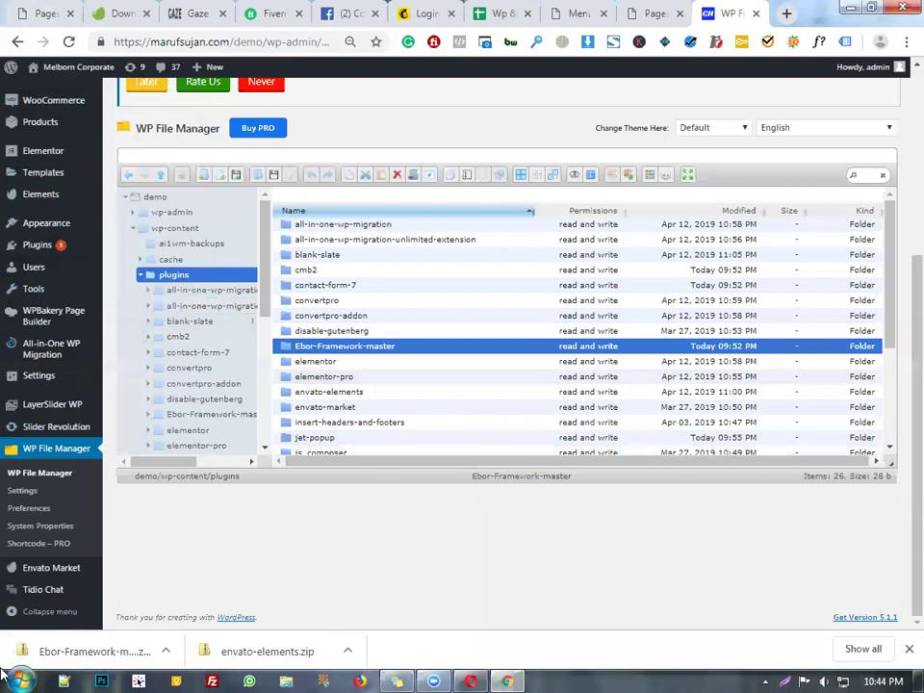
pyautogui.click(177, 230)
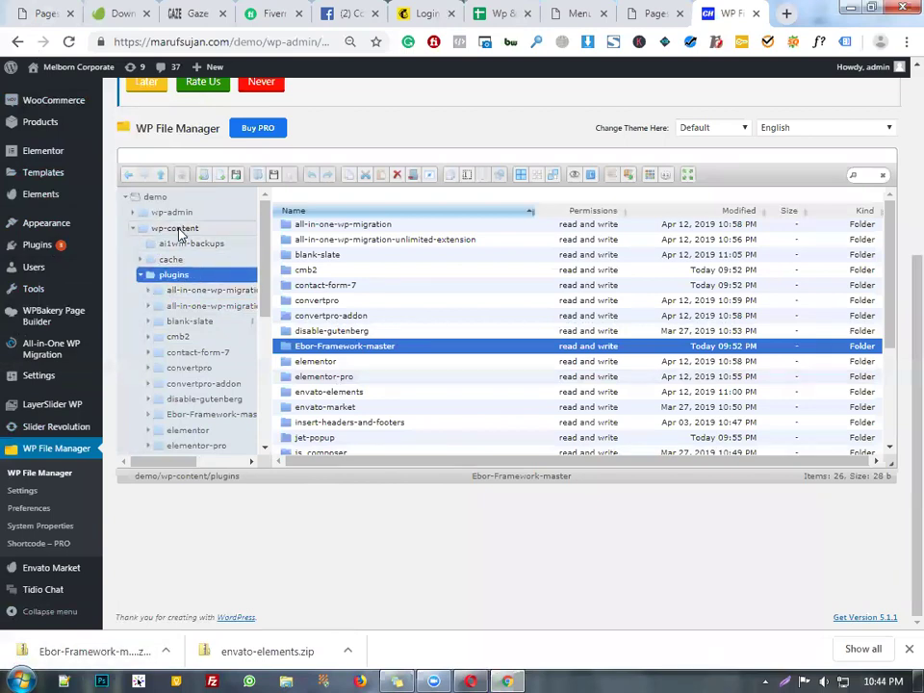
pyautogui.click(179, 231)
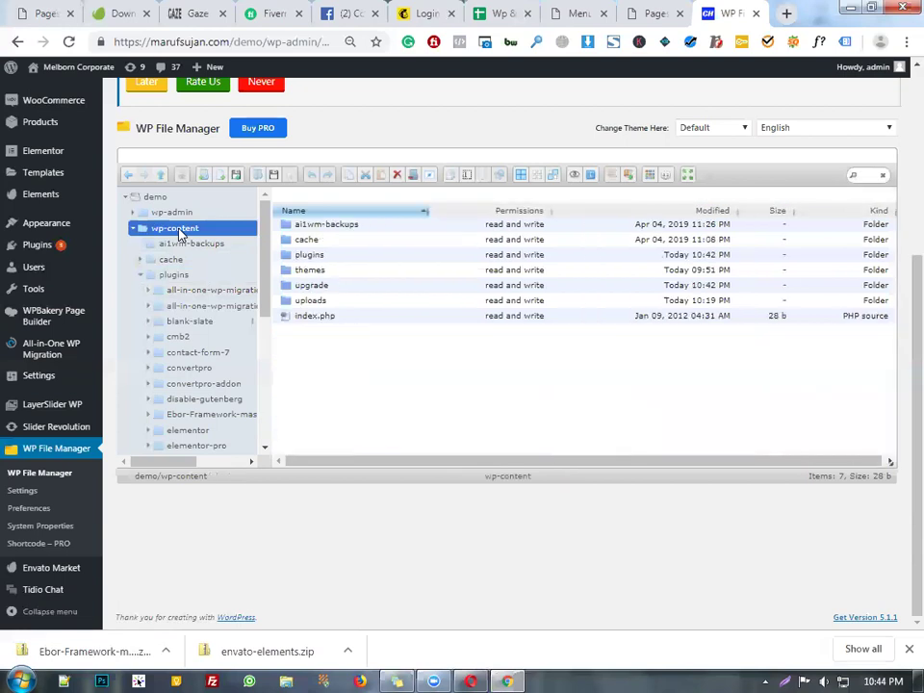
pyautogui.doubleClick(379, 273)
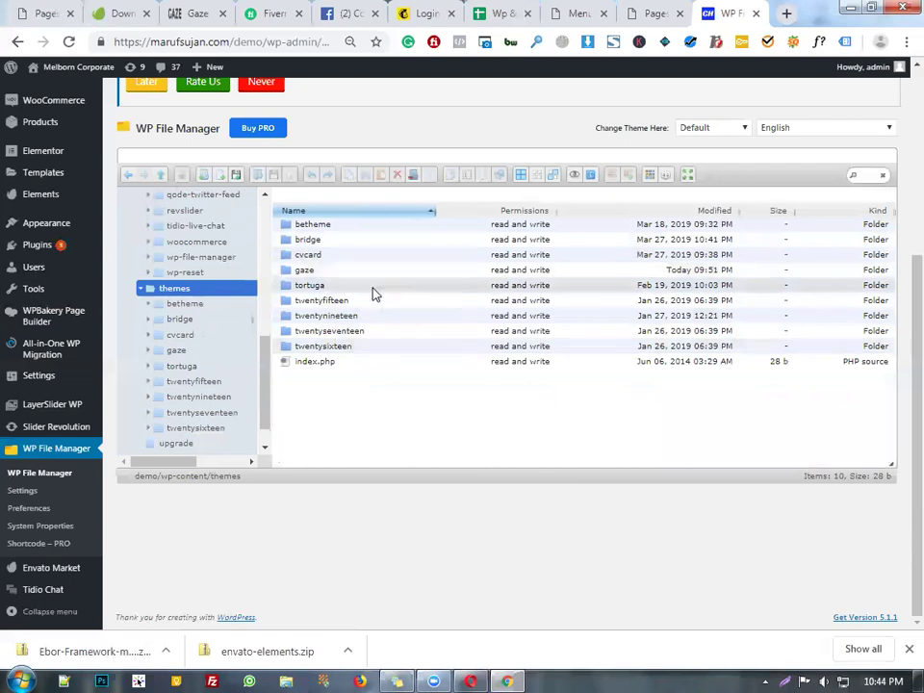
# - Select the gaze theme folder, choosing between tortuga and gaze in the themes list
pyautogui.click(375, 294)
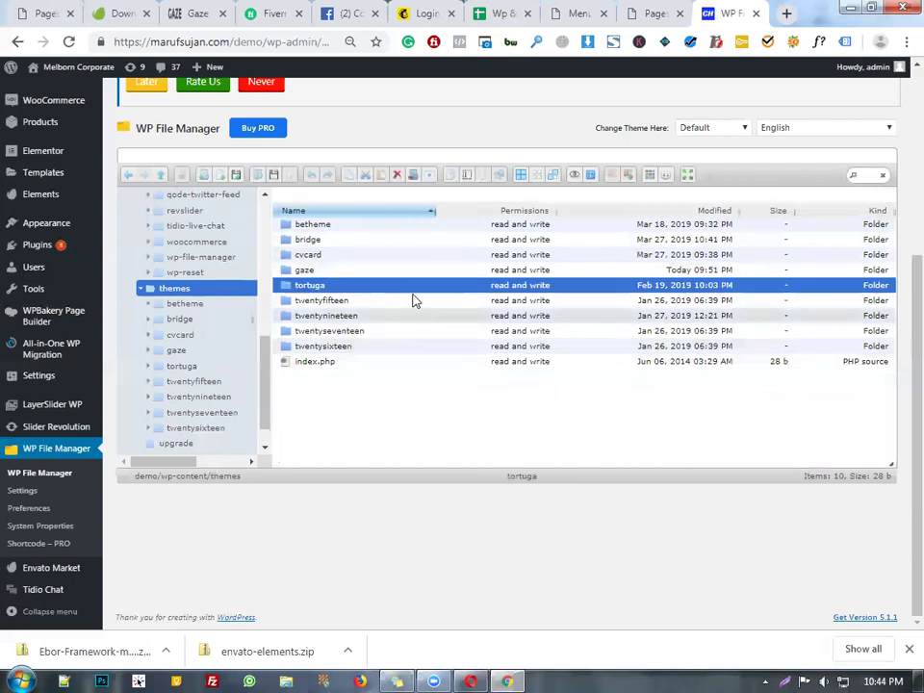
pyautogui.click(382, 275)
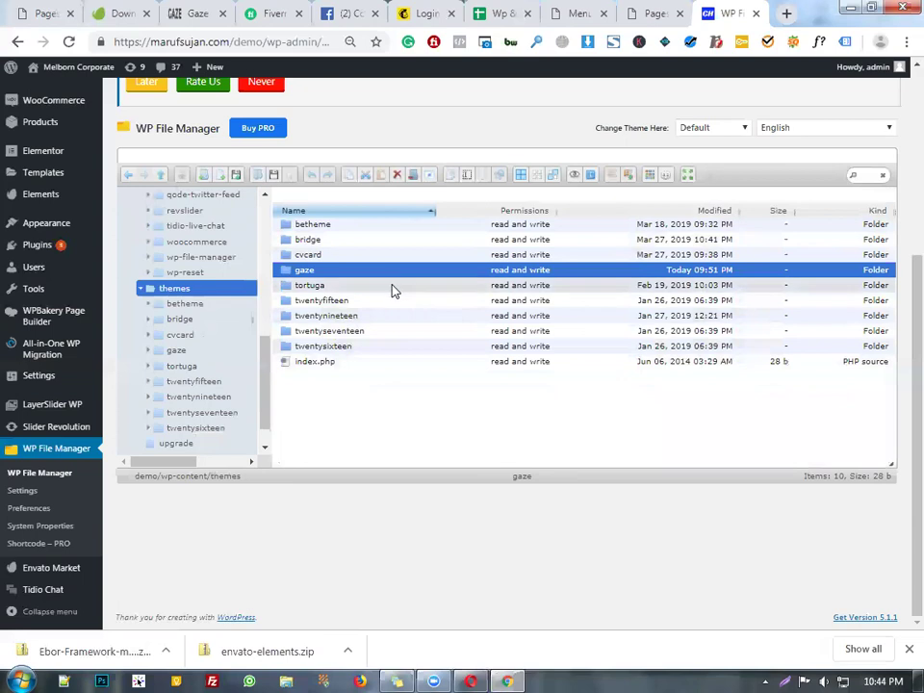
pyautogui.click(390, 287)
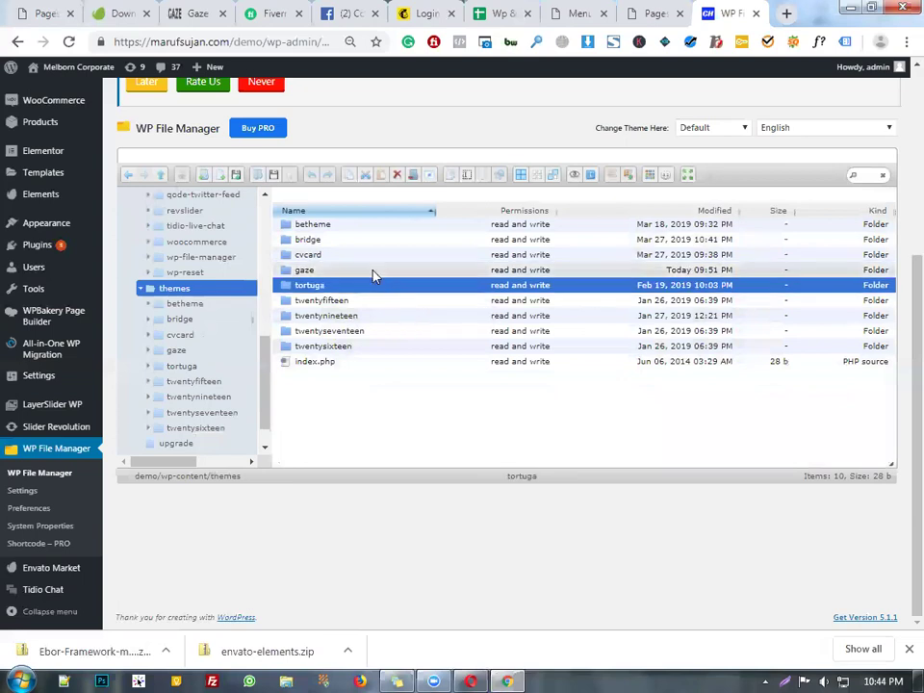
pyautogui.click(374, 273)
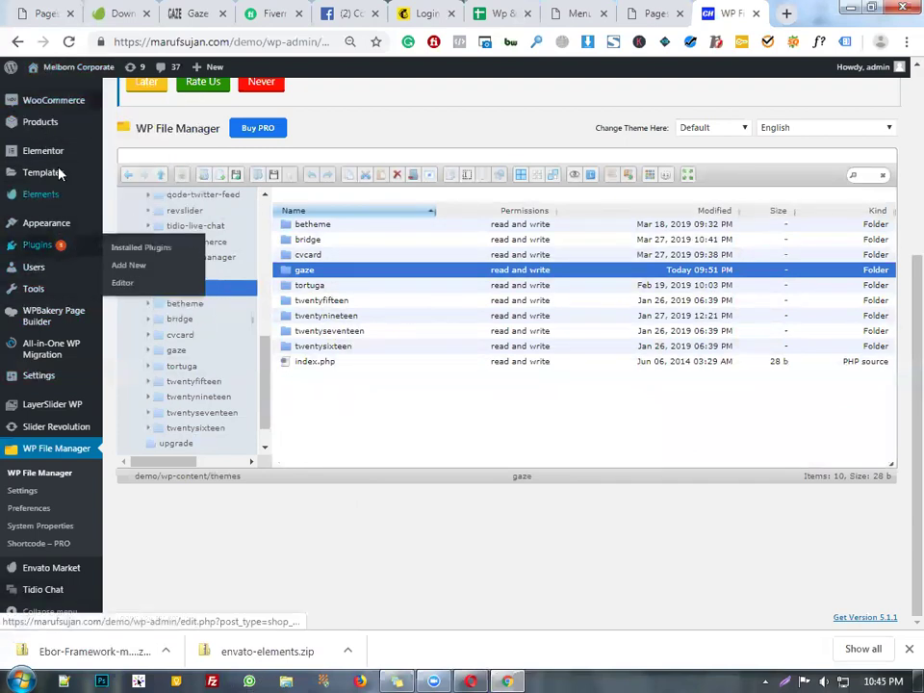
# - Download the gaze theme folder as gaze.zip to the Desktop
pyautogui.rightClick(346, 279)
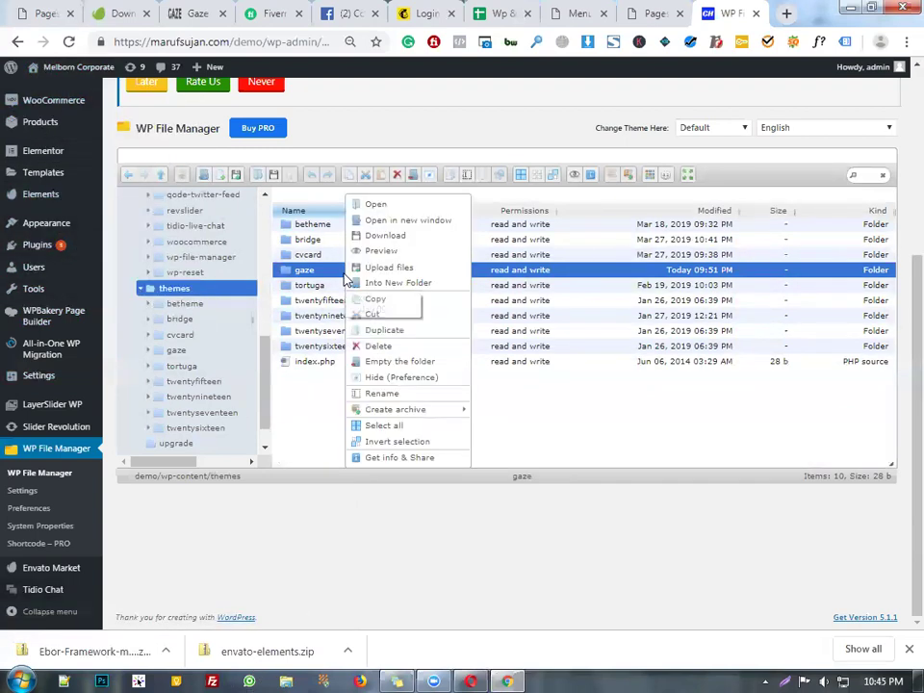
pyautogui.click(409, 235)
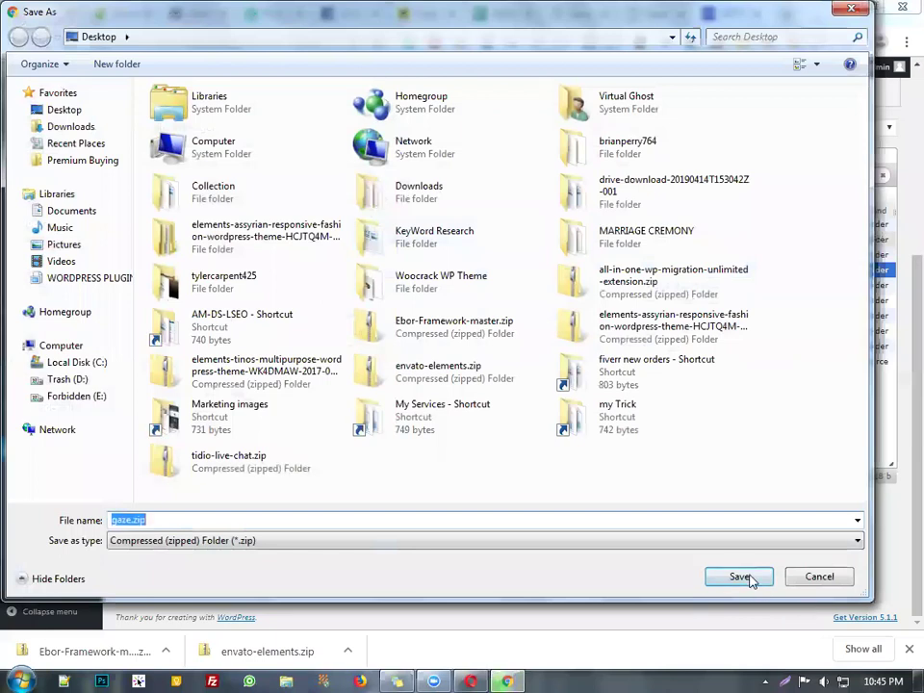
pyautogui.click(750, 579)
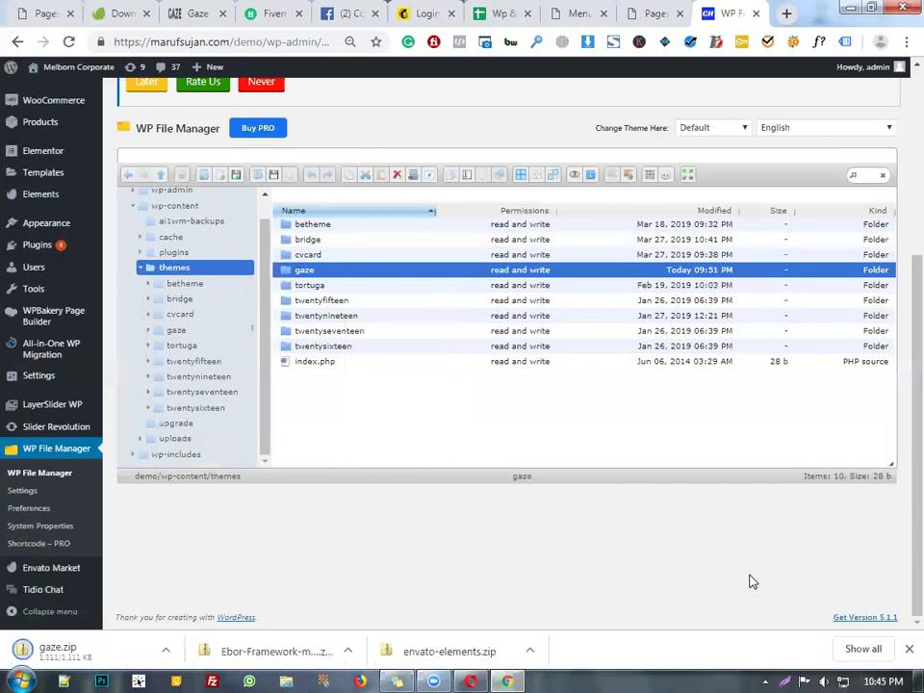
# - Collapse the wp-content branch of the folder tree and switch to the course spreadsheet
pyautogui.scroll(3, 552, 408)
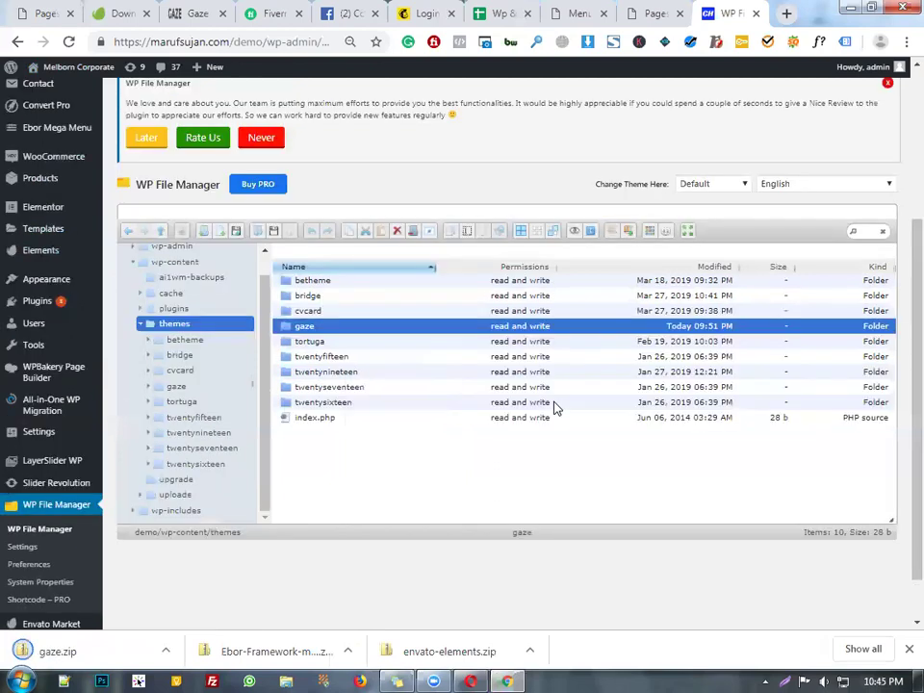
pyautogui.scroll(-3, 377, 427)
pyautogui.scroll(3, 331, 299)
pyautogui.scroll(3, 241, 486)
pyautogui.scroll(-1, 223, 491)
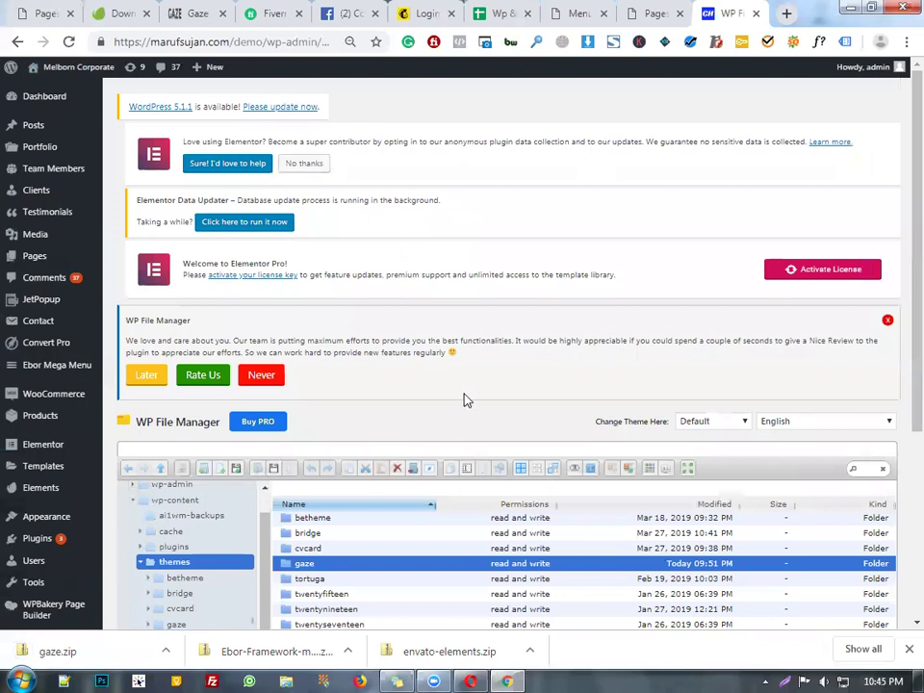
pyautogui.scroll(-5, 465, 399)
pyautogui.scroll(1, 224, 376)
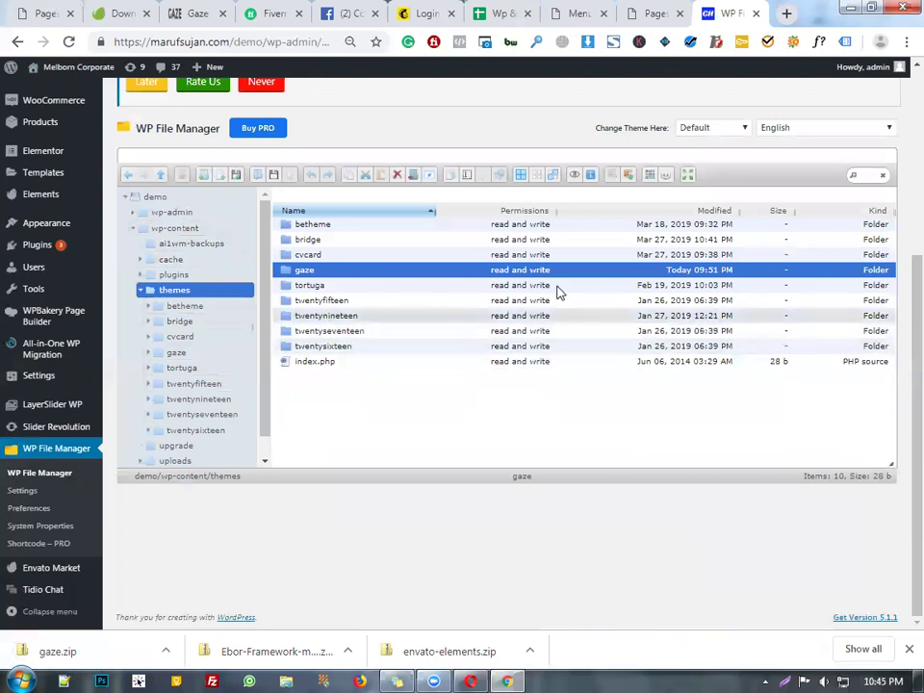
pyautogui.click(195, 230)
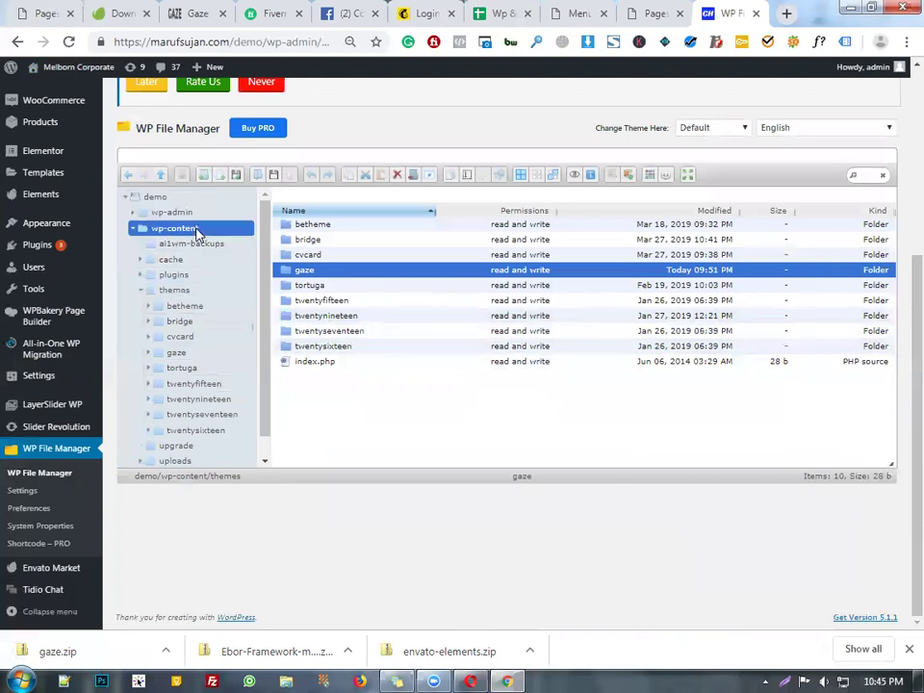
pyautogui.click(134, 229)
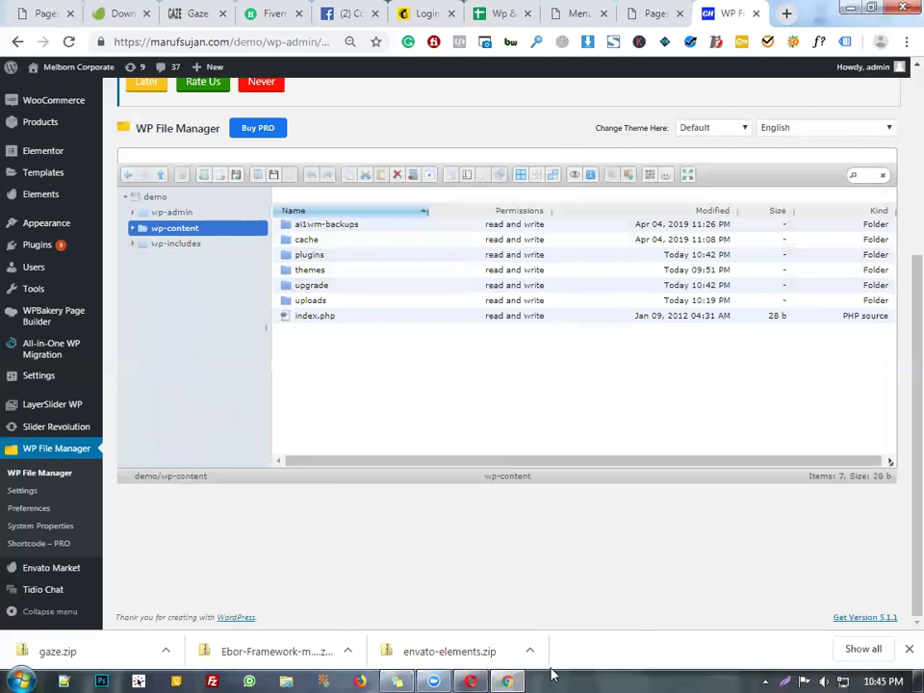
pyautogui.click(505, 13)
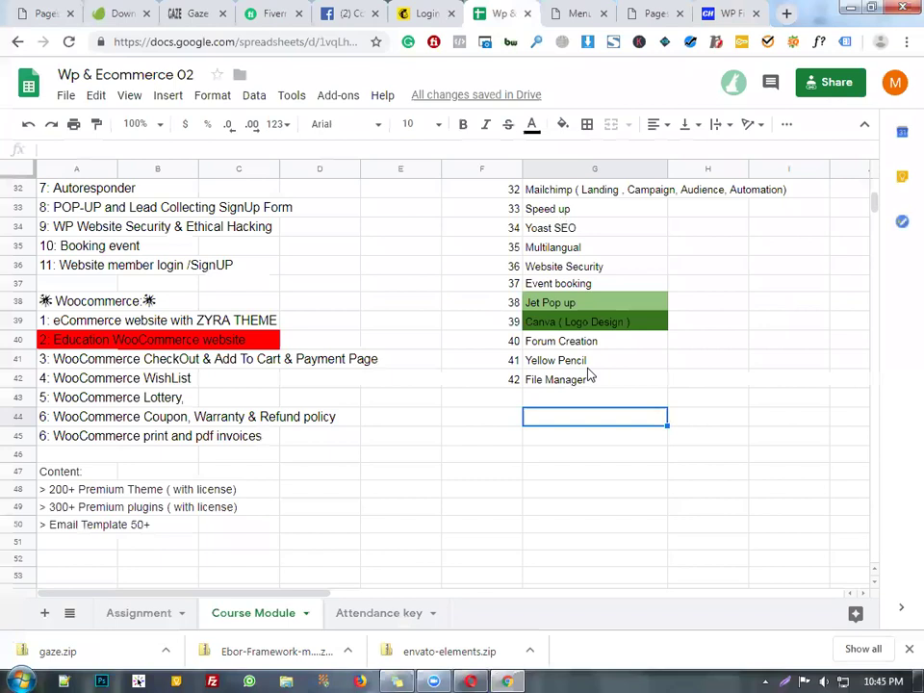
# - Fill cell G42, File Manager, with dark green
pyautogui.click(576, 366)
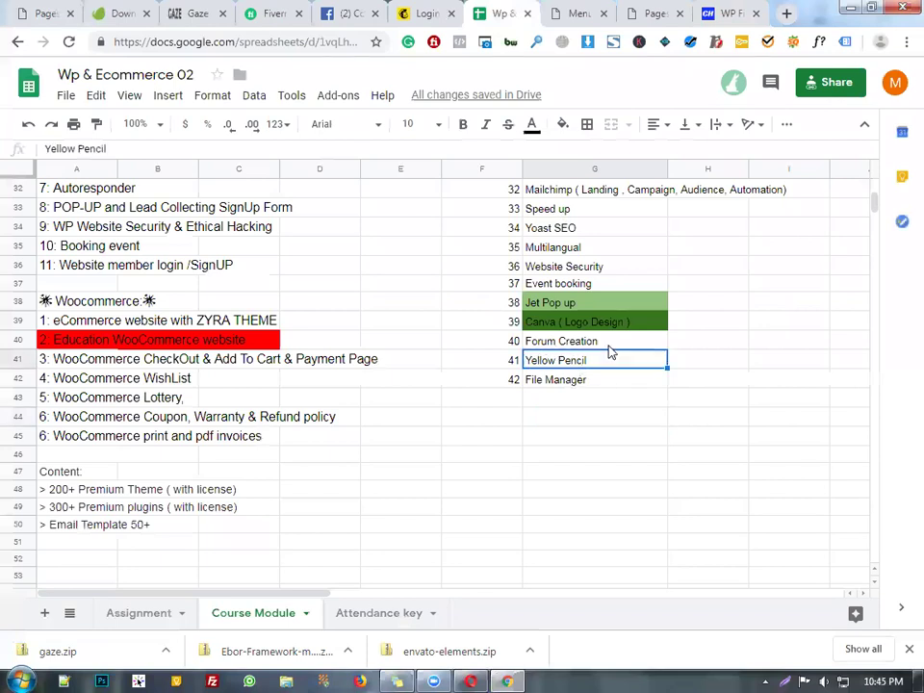
pyautogui.click(554, 380)
pyautogui.click(563, 125)
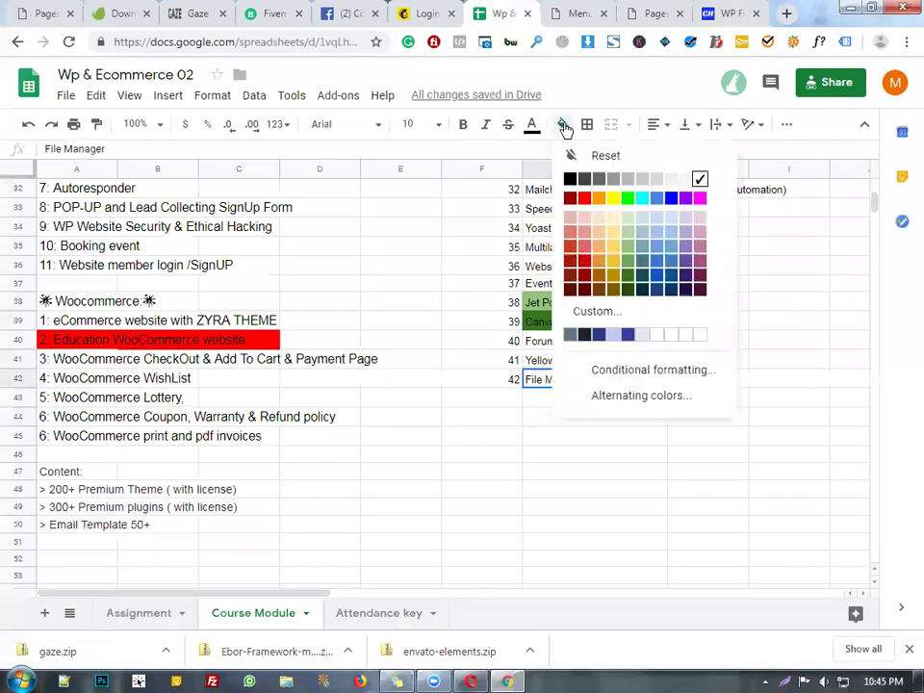
pyautogui.click(628, 276)
# - Look over the Speed up, Multilangual and Website Security entries higher in the list
pyautogui.click(578, 247)
pyautogui.click(597, 266)
pyautogui.scroll(1, 626, 210)
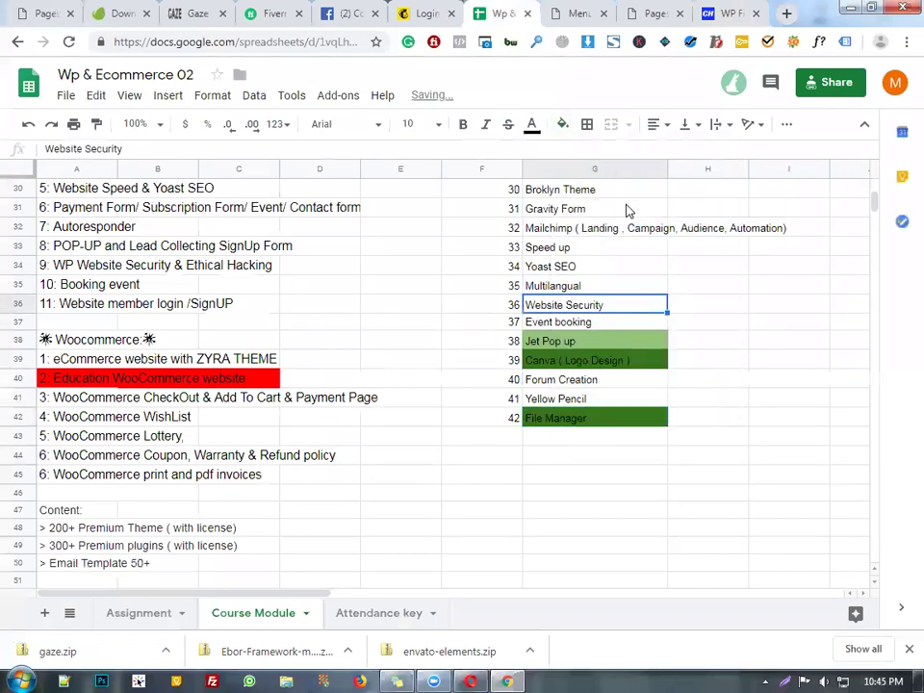
pyautogui.click(588, 248)
pyautogui.scroll(1, 576, 320)
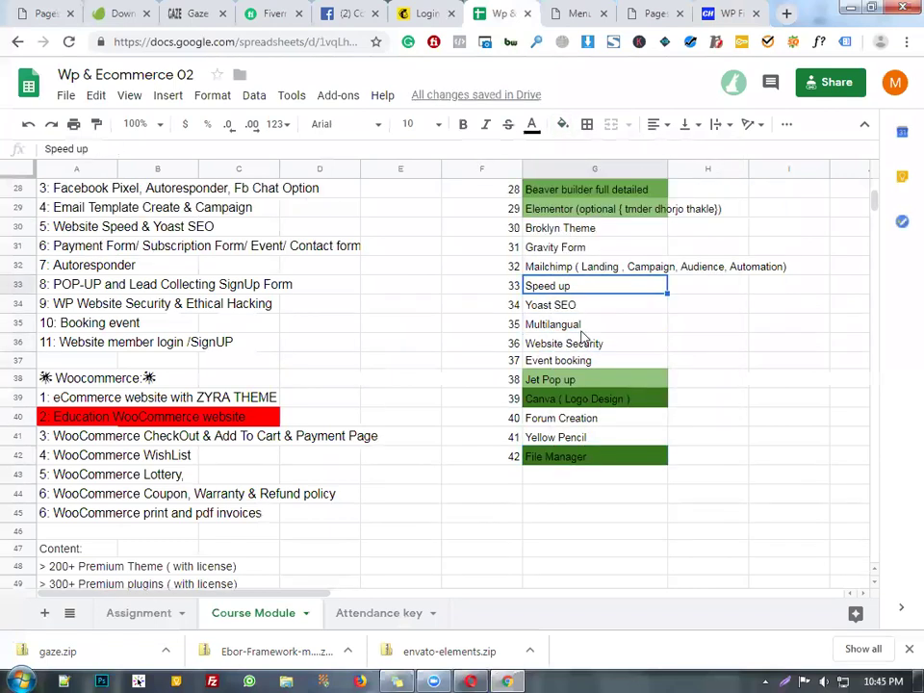
# - Change cell G30 from Broklyn Theme to Gaze Theme
pyautogui.doubleClick(547, 229)
pyautogui.doubleClick(544, 227)
pyautogui.write('Gaze')
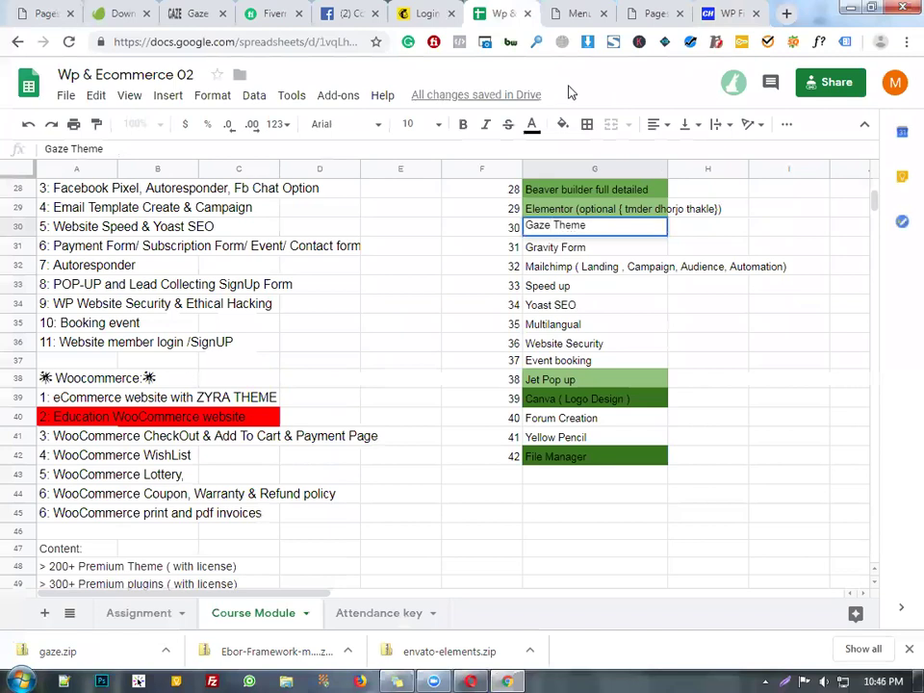
pyautogui.click(614, 265)
# - Fill the Gaze Theme cell G30 with dark green
pyautogui.click(604, 248)
pyautogui.click(600, 233)
pyautogui.click(564, 124)
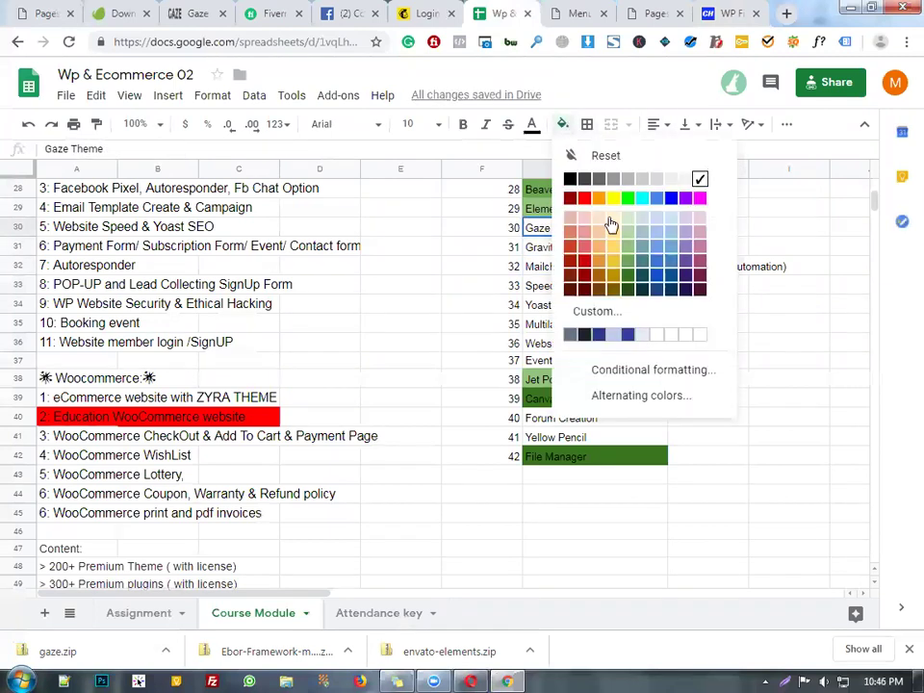
pyautogui.click(631, 274)
# - Check the Gravity Form and Mailchimp entries below and scroll through the list
pyautogui.click(571, 249)
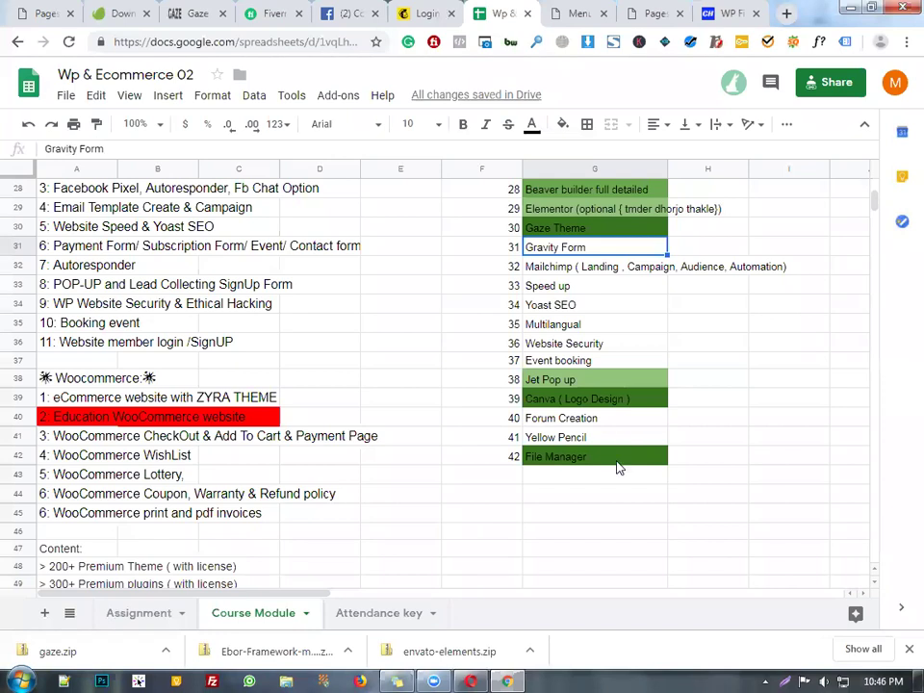
pyautogui.click(577, 267)
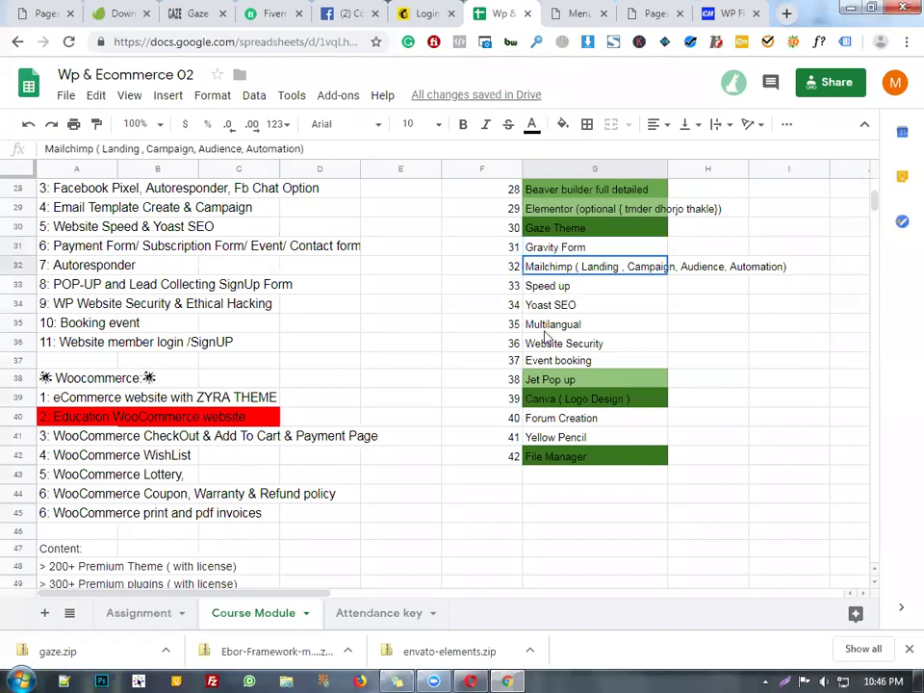
pyautogui.scroll(-2, 405, 590)
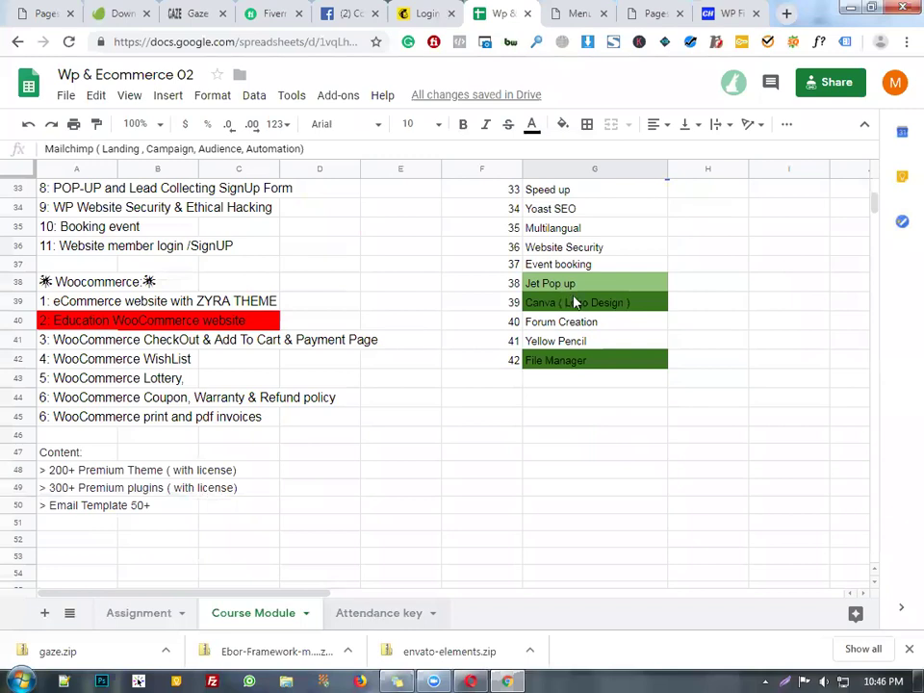
pyautogui.scroll(2, 568, 385)
pyautogui.scroll(-2, 381, 557)
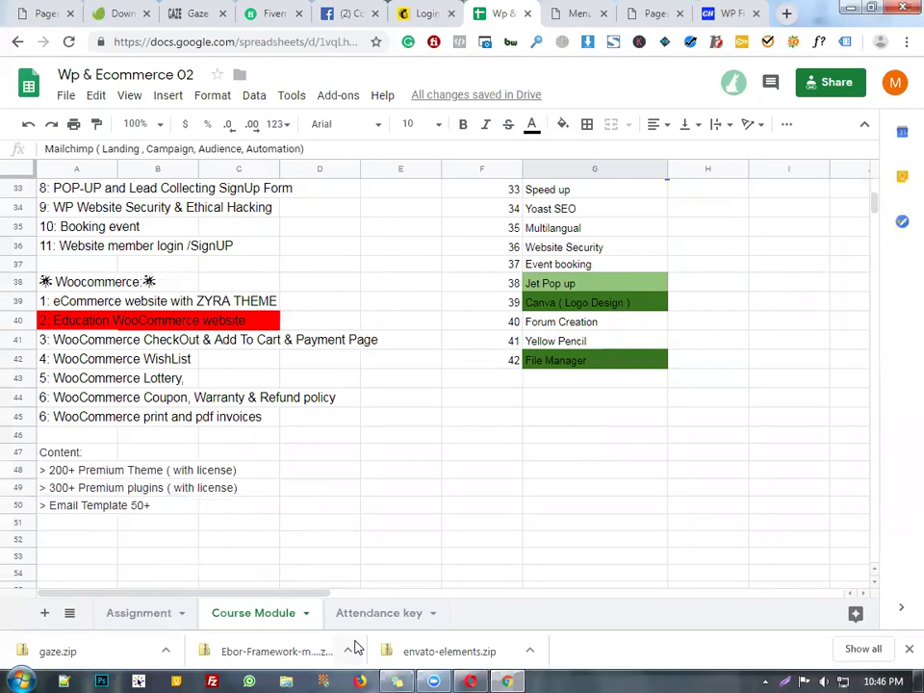
pyautogui.scroll(-6, 482, 555)
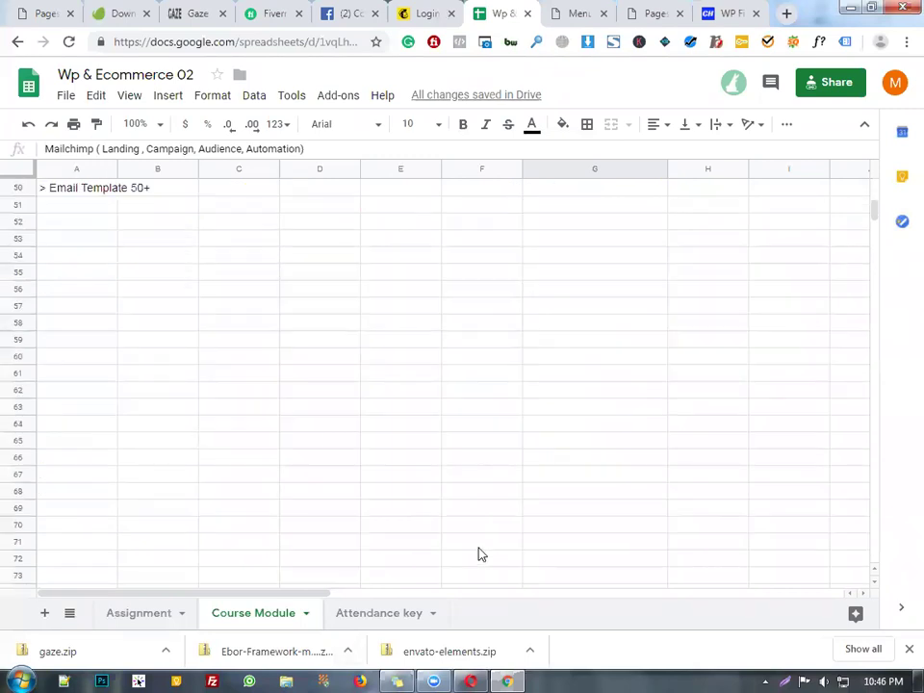